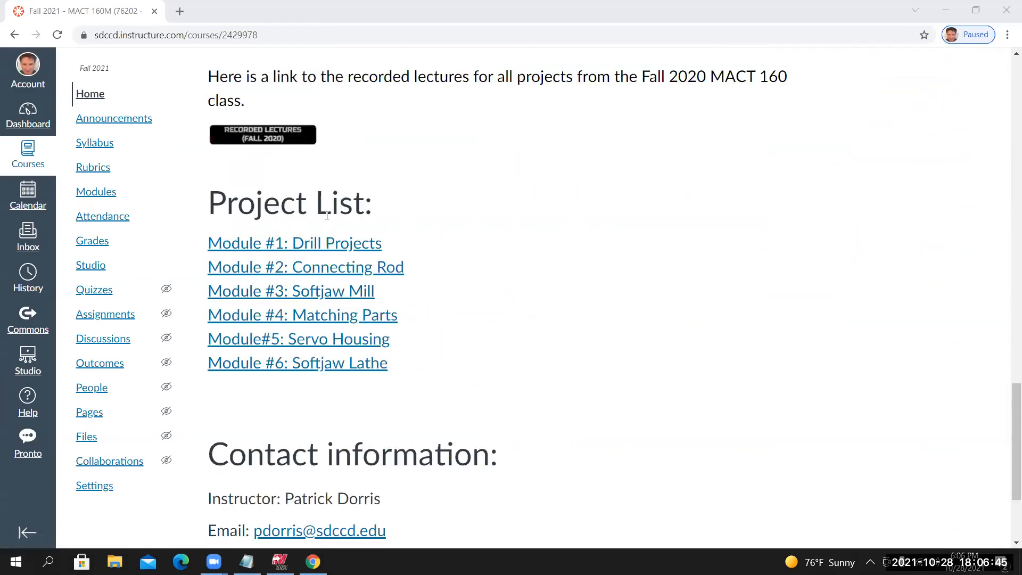
Open the Matching Parts-Core Discussion in Module #4: Matching Parts and display its part drawing
left_click(260, 319)
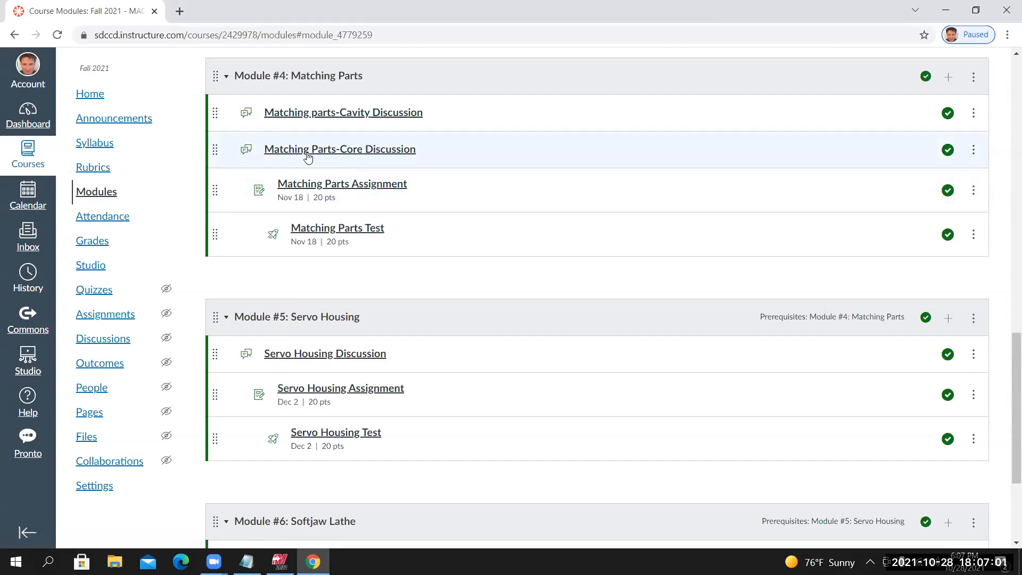
left_click(378, 154)
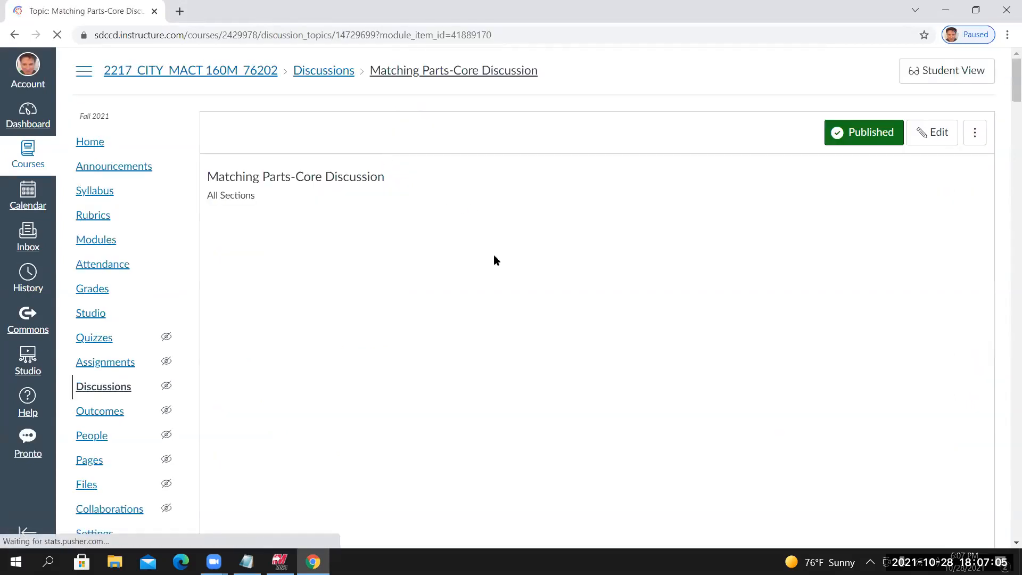
scroll(510, 264, "down", 2)
scroll(525, 269, "down", 1)
scroll(611, 272, "down", 1)
scroll(611, 272, "up", 1)
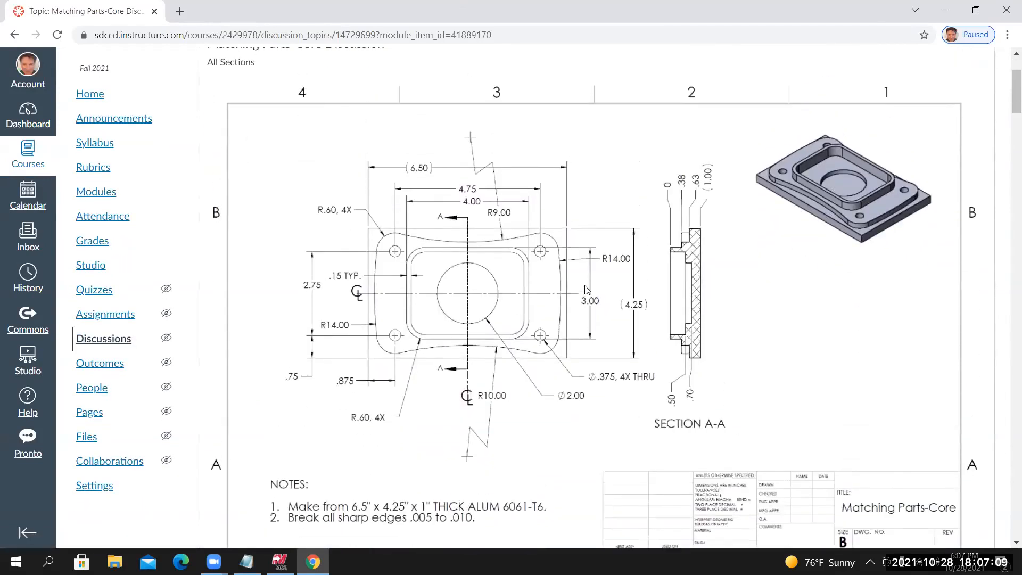
Look through the recorded lecture links for the Matching Parts-Core project on the discussion page
scroll(517, 260, "down", 7)
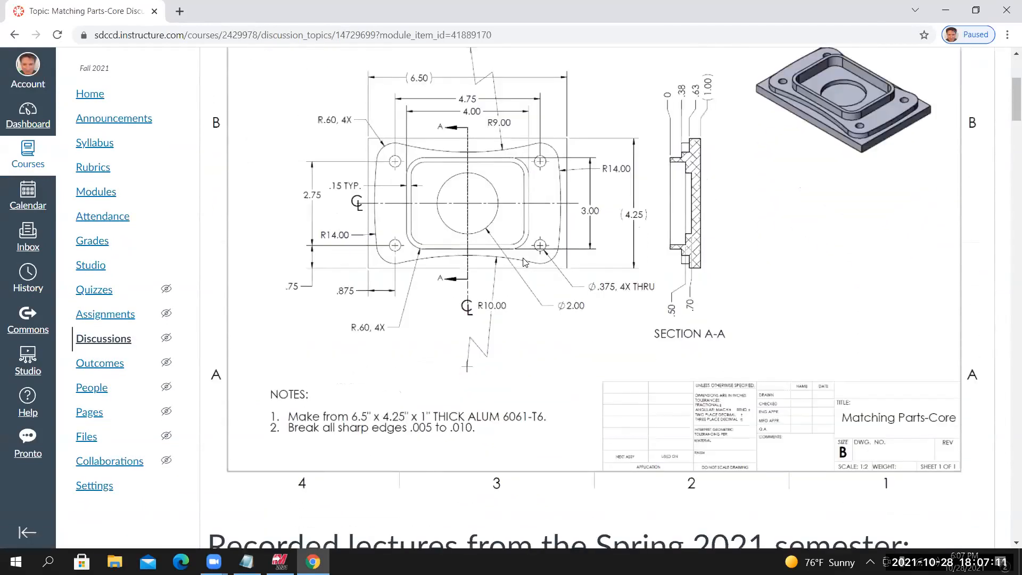
scroll(254, 143, "down", 1)
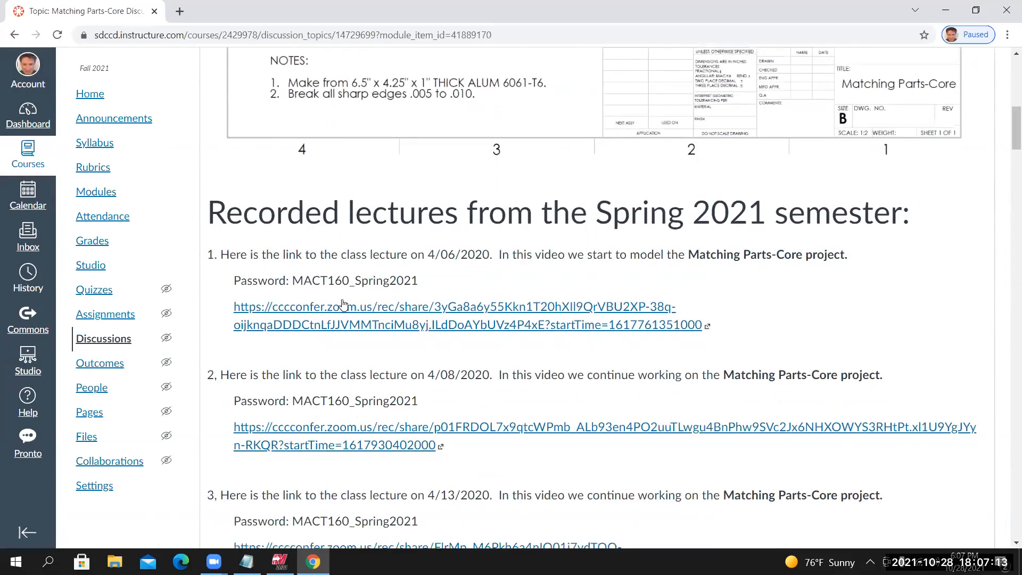
scroll(343, 304, "down", 4)
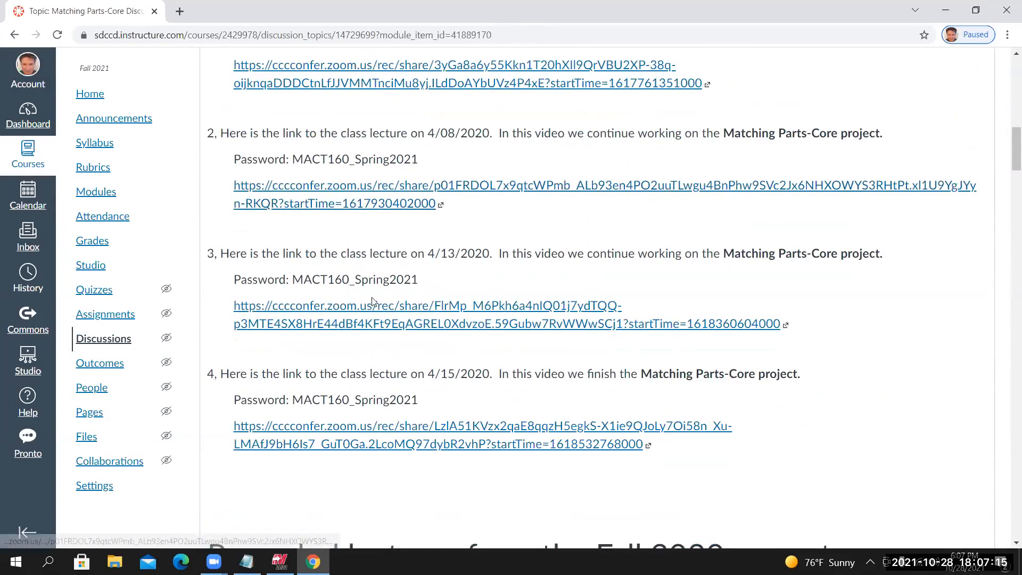
scroll(374, 301, "down", 4)
scroll(376, 301, "up", 5)
scroll(388, 303, "down", 4)
scroll(390, 305, "up", 15)
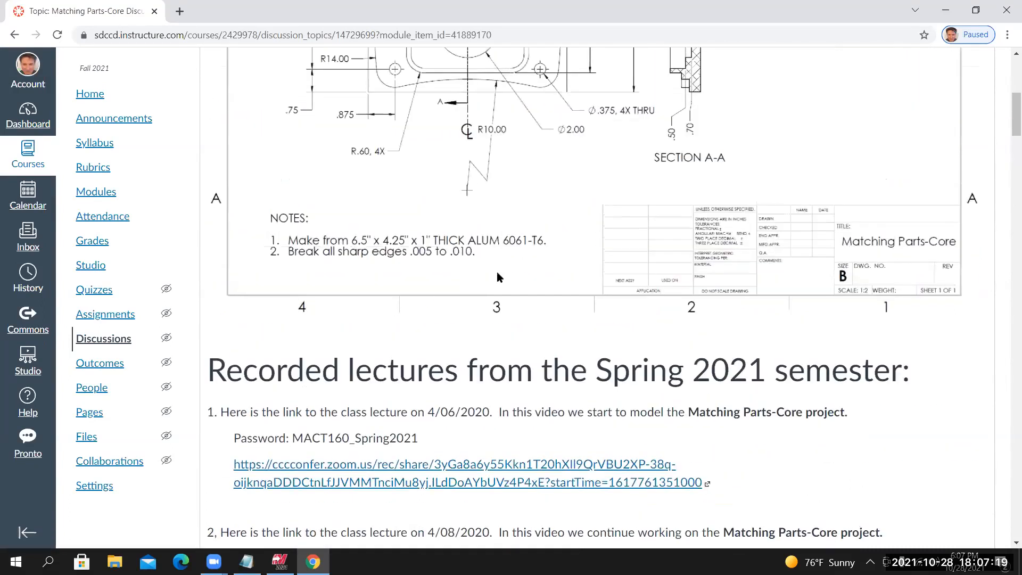
scroll(221, 229, "down", 4)
scroll(351, 335, "down", 4)
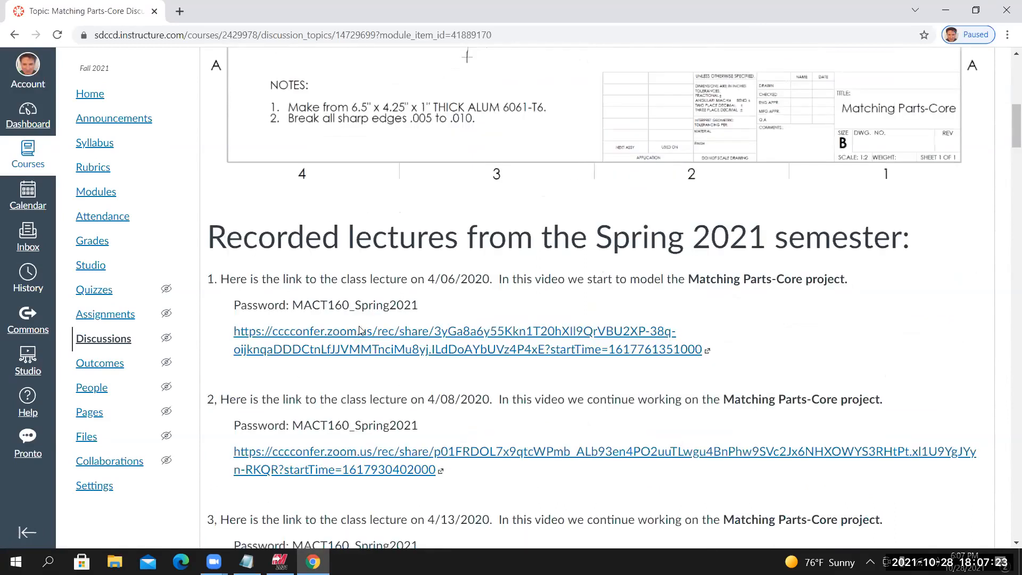
scroll(387, 318, "down", 4)
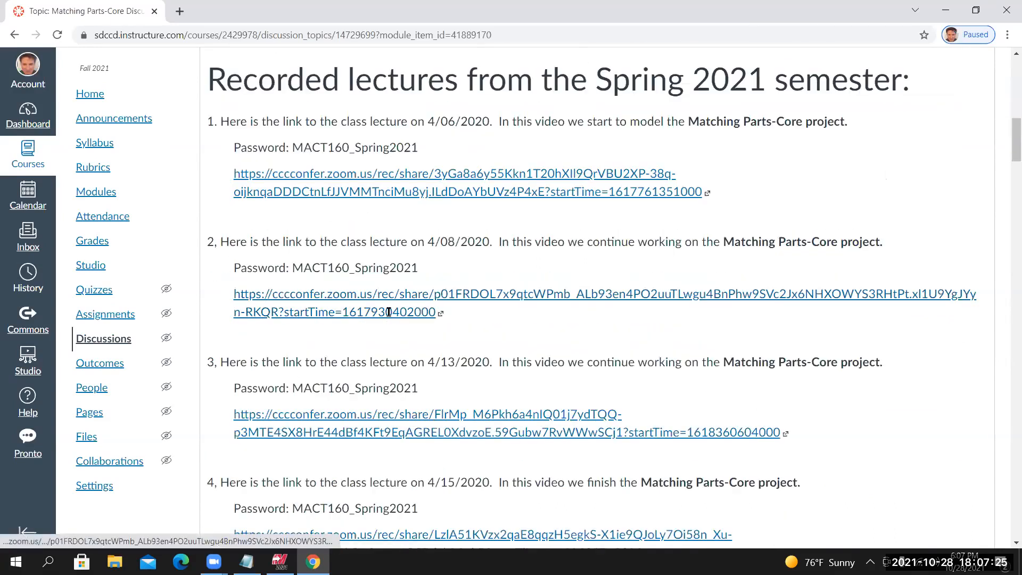
scroll(422, 299, "down", 10)
scroll(425, 297, "down", 3)
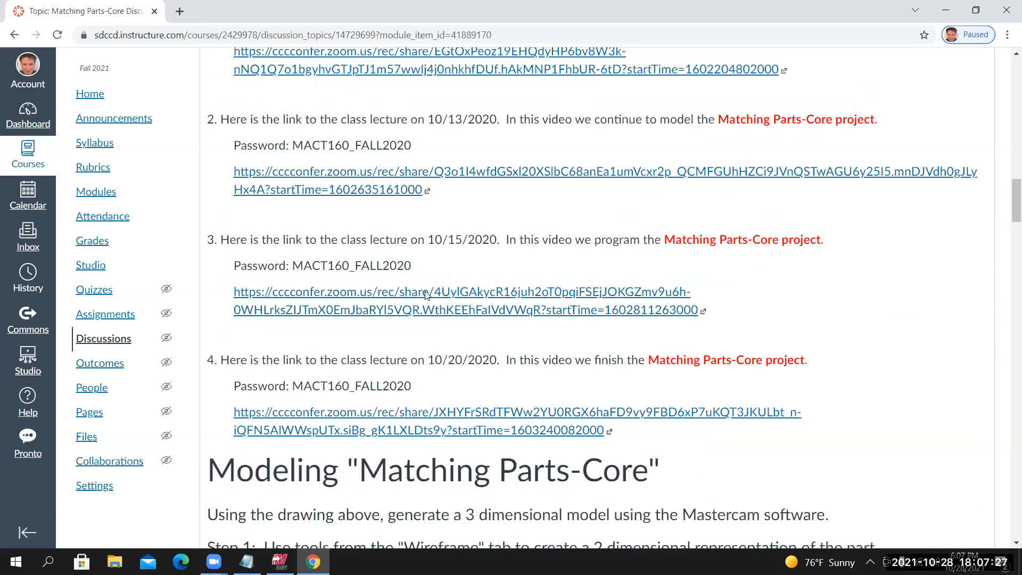
Read the modeling and toolpath instructions for Matching Parts-Core, including the standard levels, and return to the part drawing
scroll(425, 295, "down", 5)
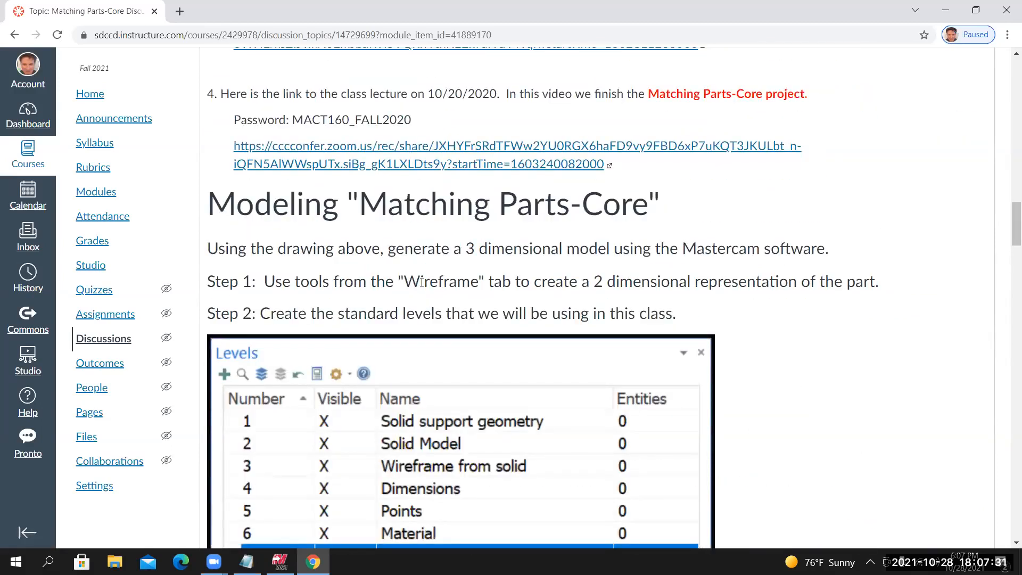
scroll(486, 308, "down", 1)
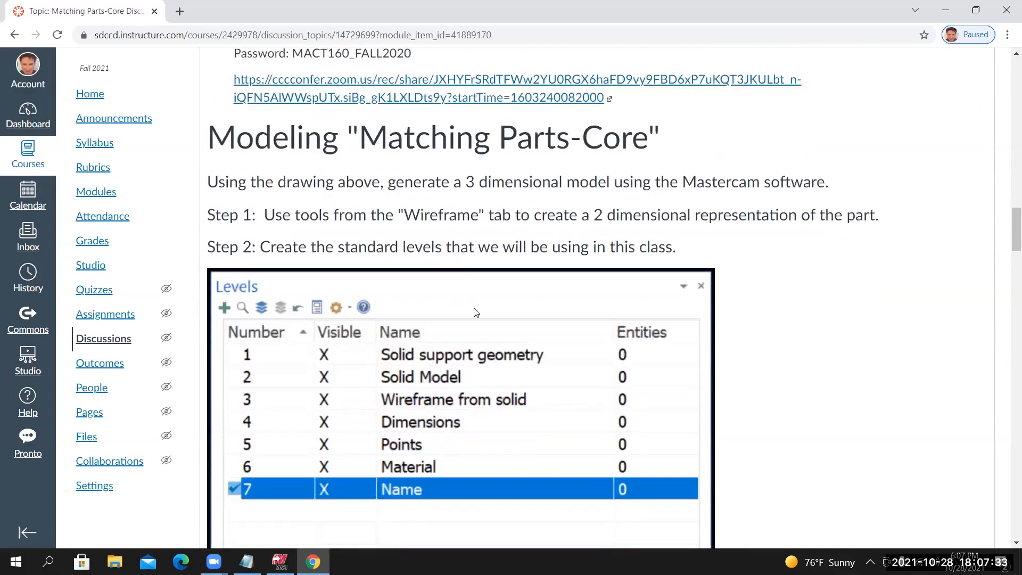
scroll(309, 136, "down", 1)
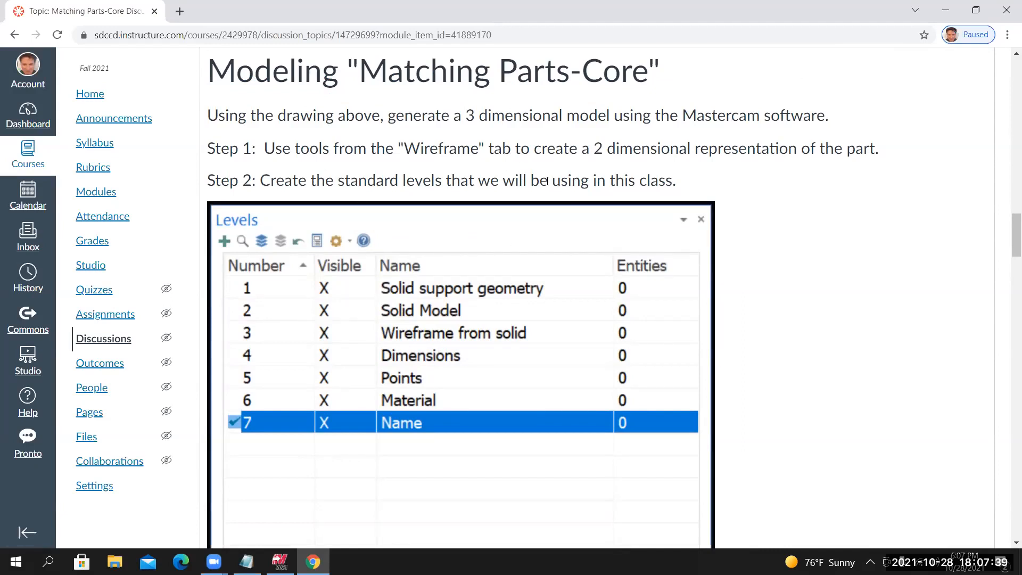
scroll(732, 324, "down", 6)
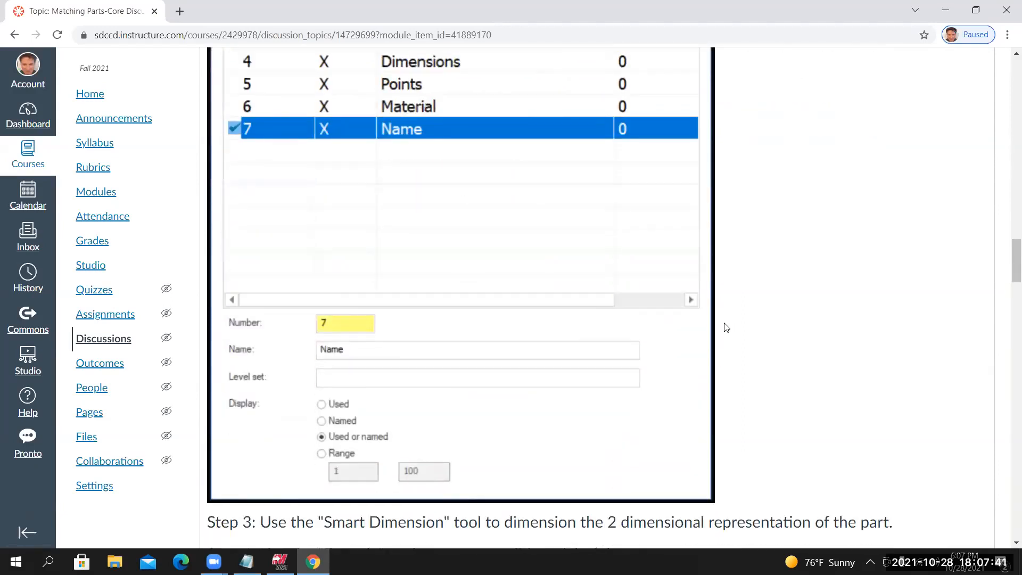
scroll(701, 311, "down", 2)
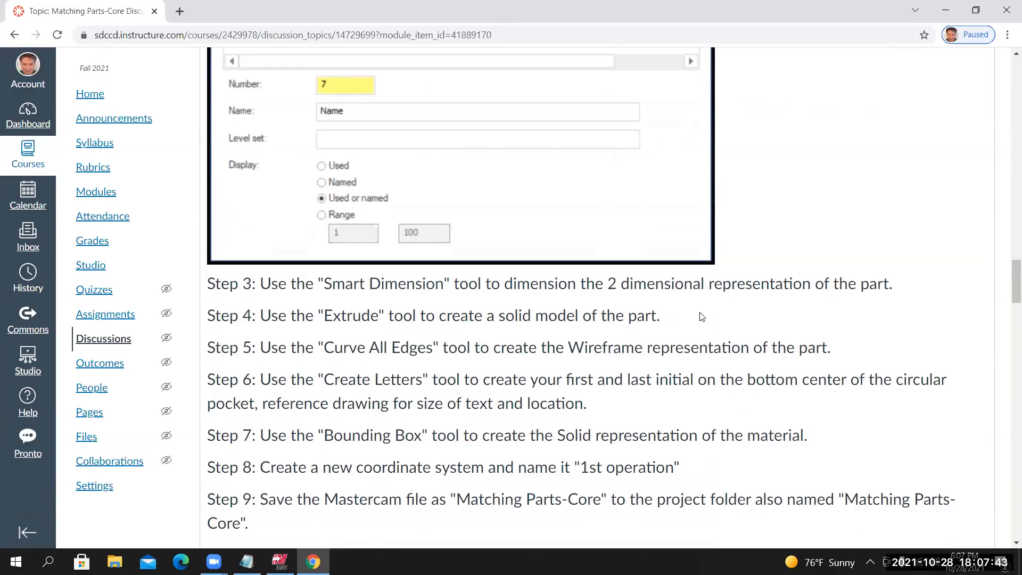
scroll(701, 317, "down", 2)
scroll(701, 317, "down", 5)
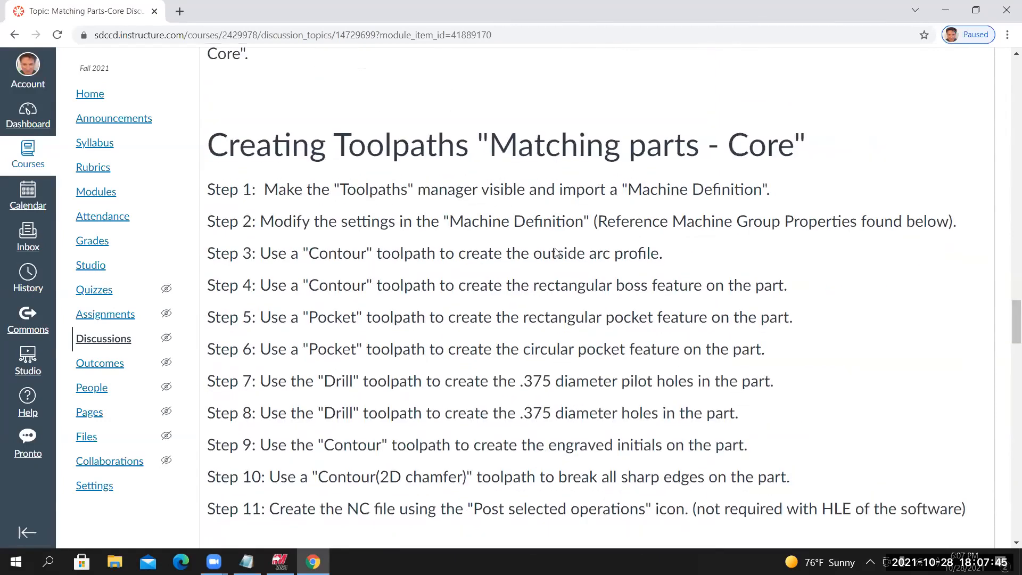
scroll(445, 243, "up", 1)
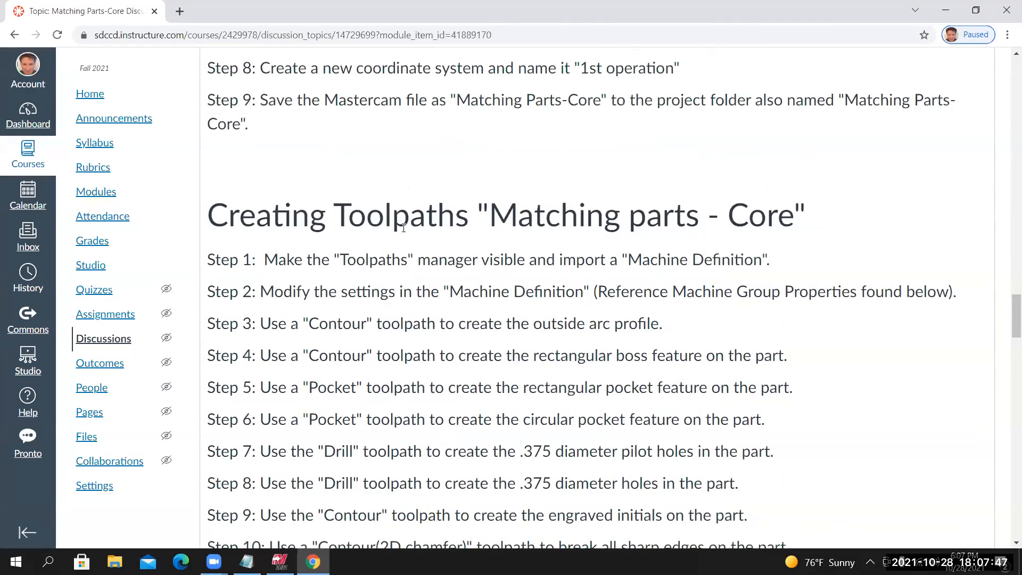
scroll(438, 241, "up", 3)
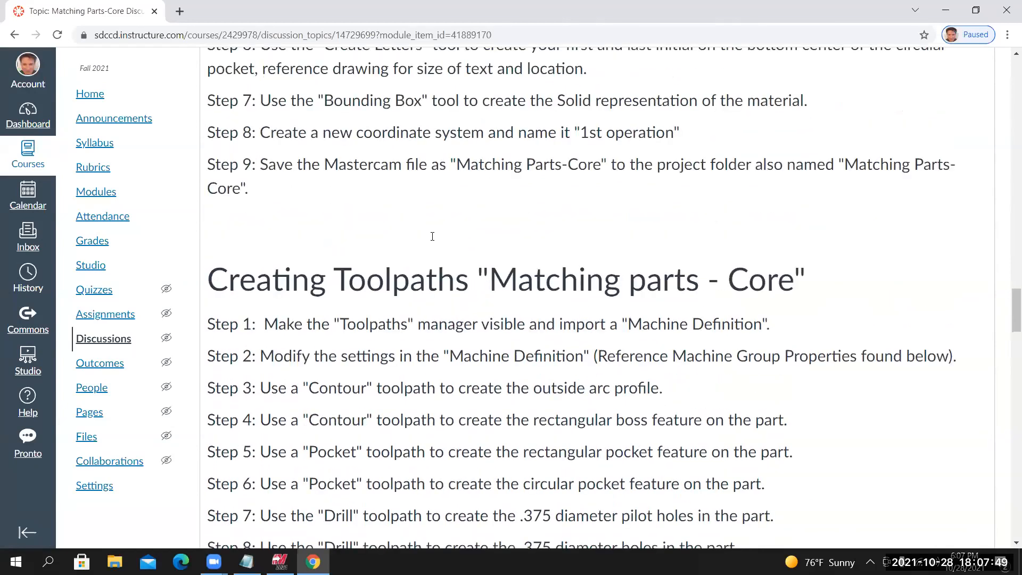
scroll(434, 240, "up", 3)
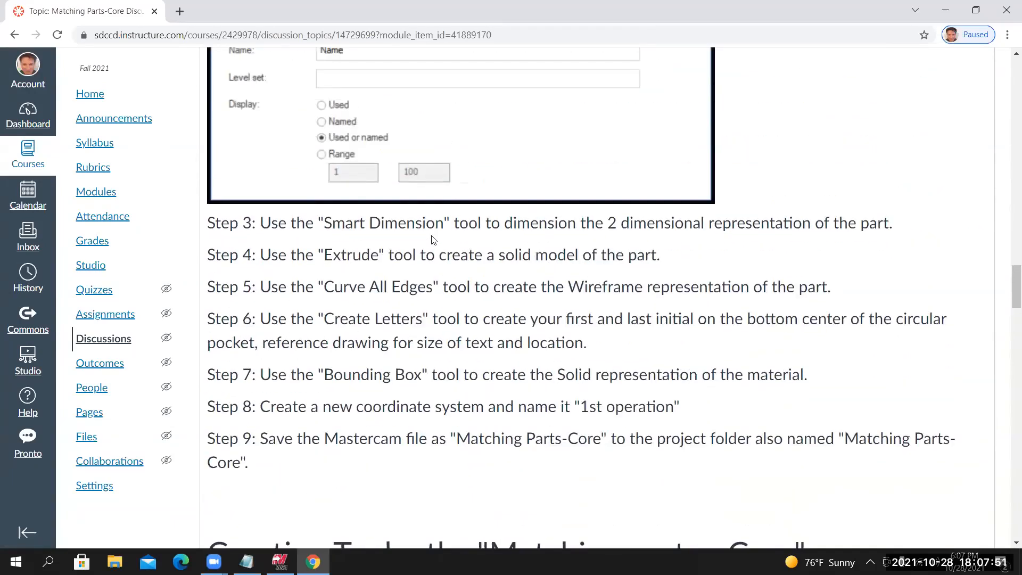
scroll(434, 239, "up", 10)
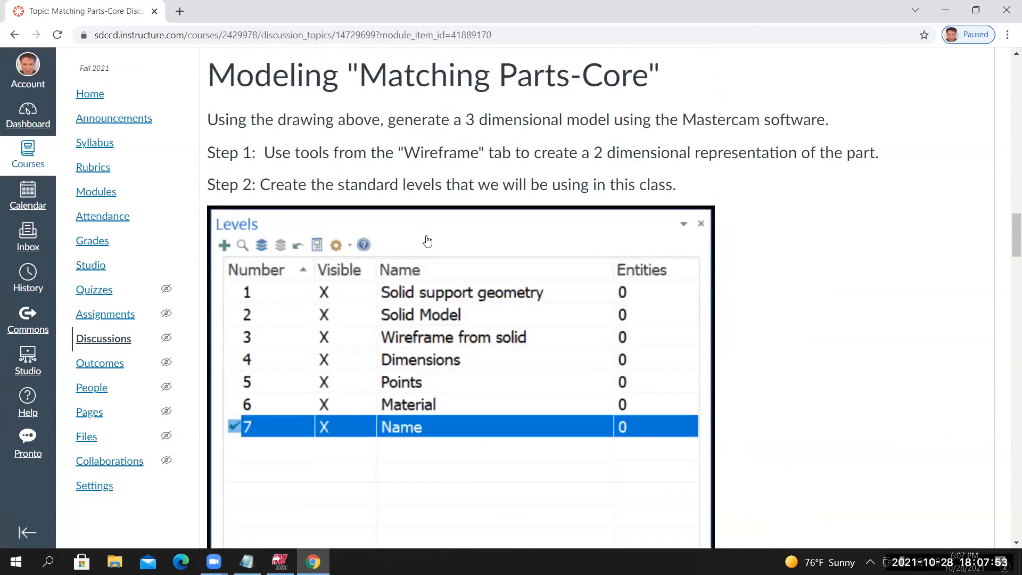
scroll(423, 241, "up", 5)
scroll(418, 240, "up", 8)
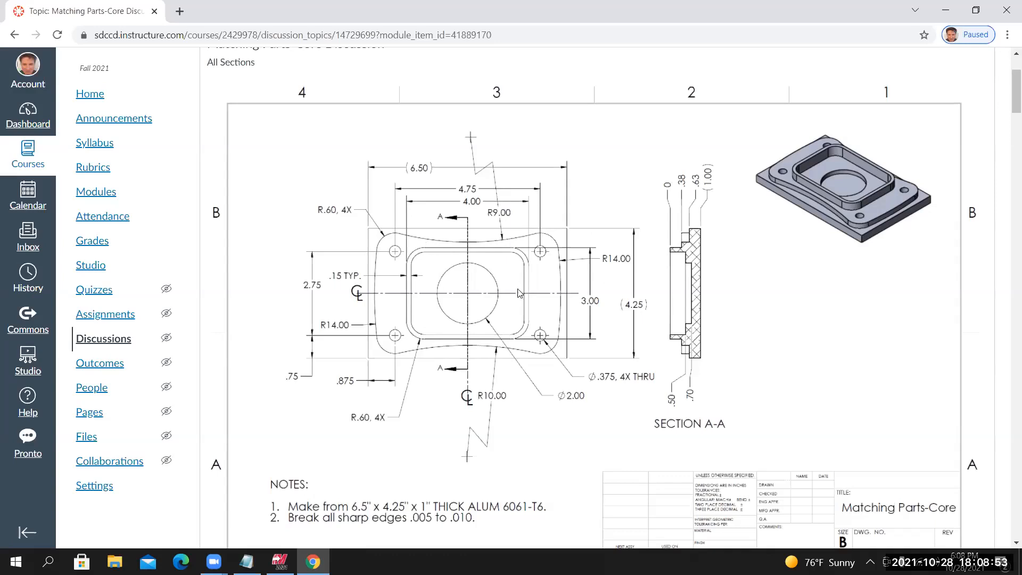
Switch to Mastercam and hide the Toolpaths, Planes and Levels managers to enlarge the graphics area
left_click(280, 562)
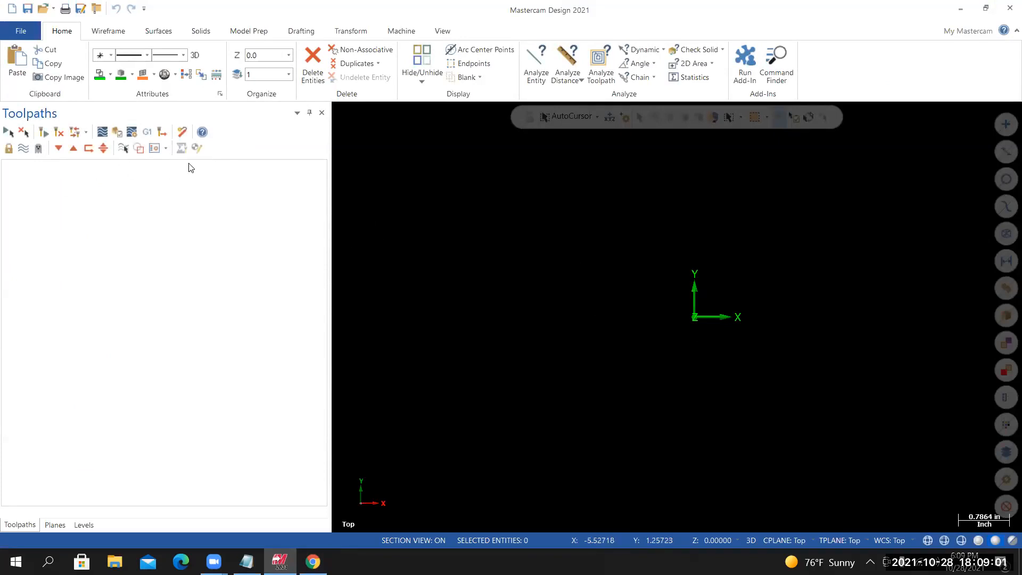
left_click(445, 31)
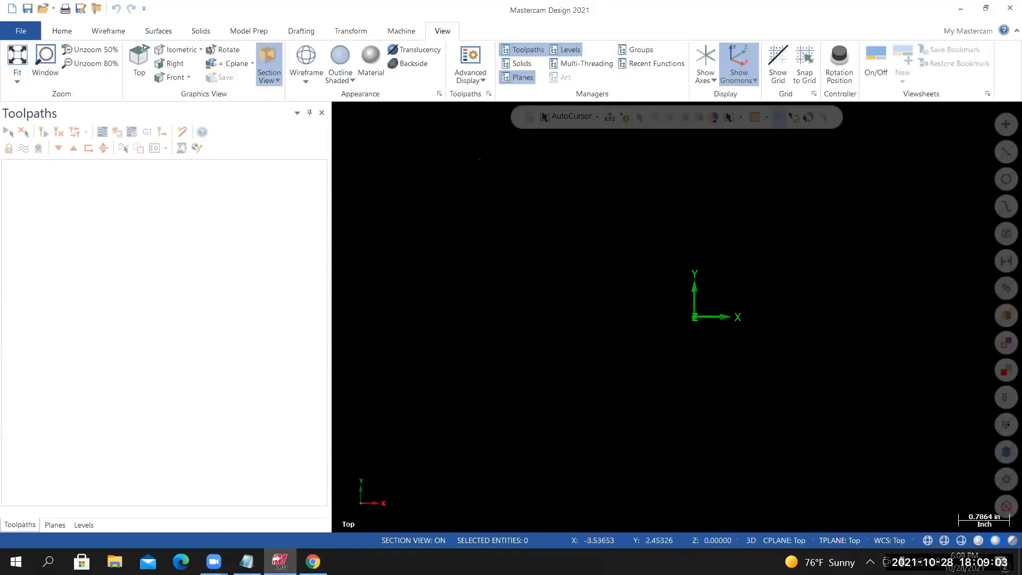
left_click(523, 78)
left_click(529, 51)
left_click(568, 47)
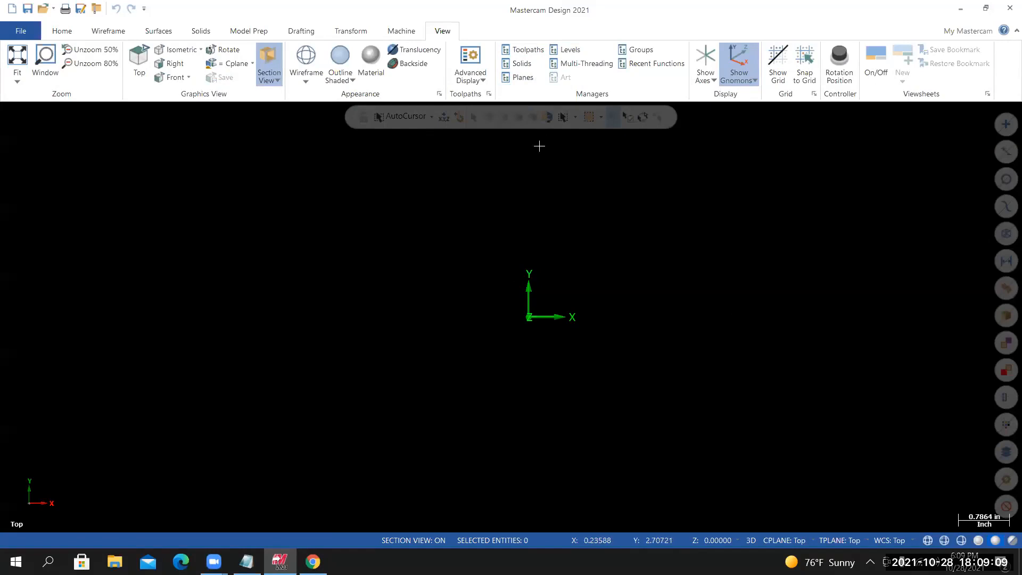
left_click(526, 50)
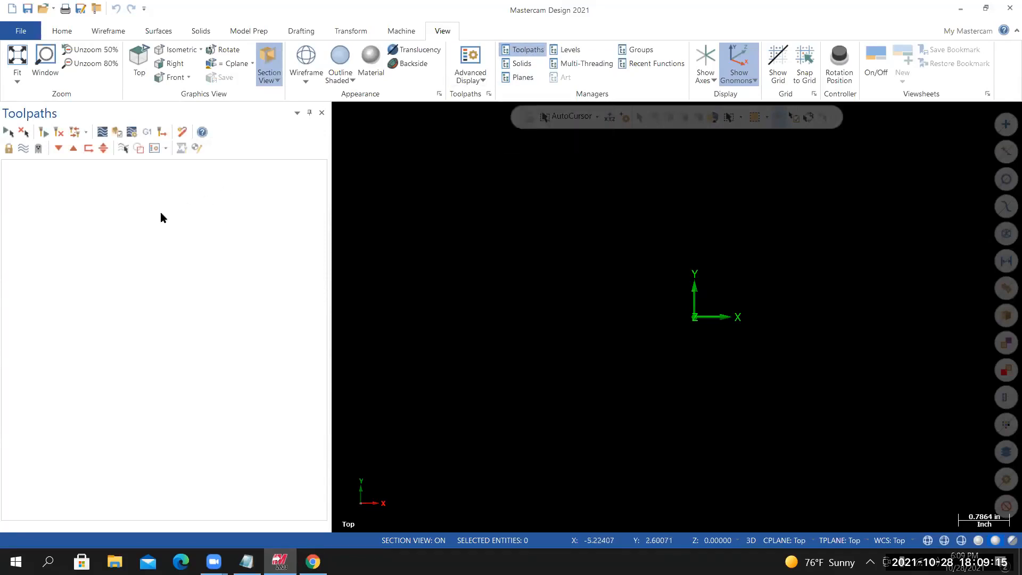
left_click(525, 50)
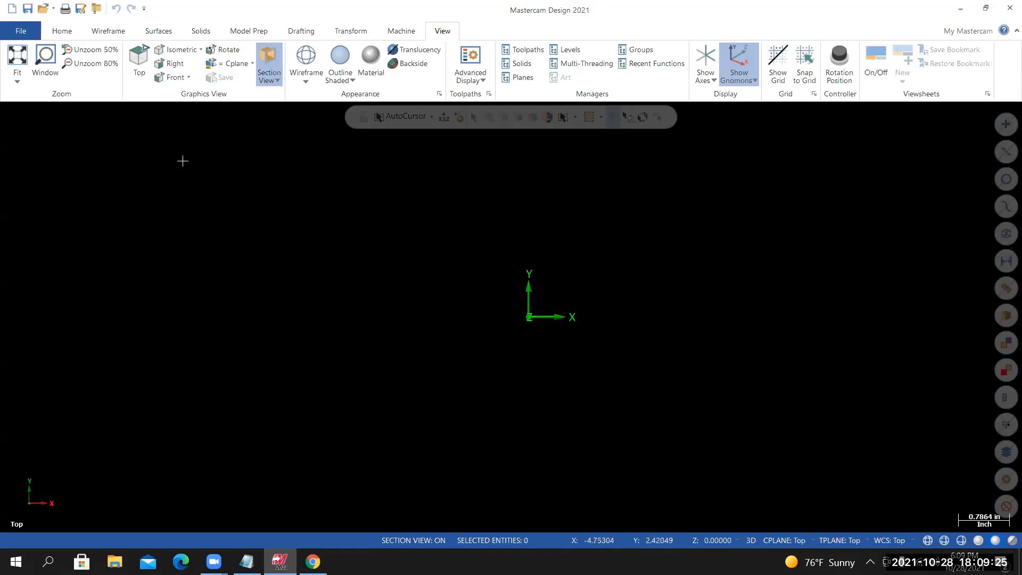
left_click(106, 31)
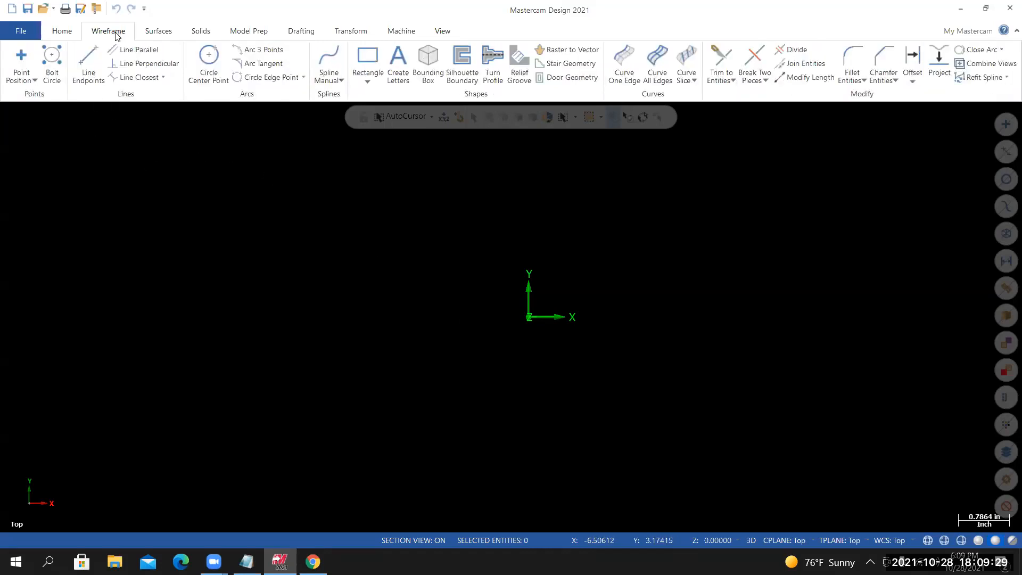
left_click(61, 32)
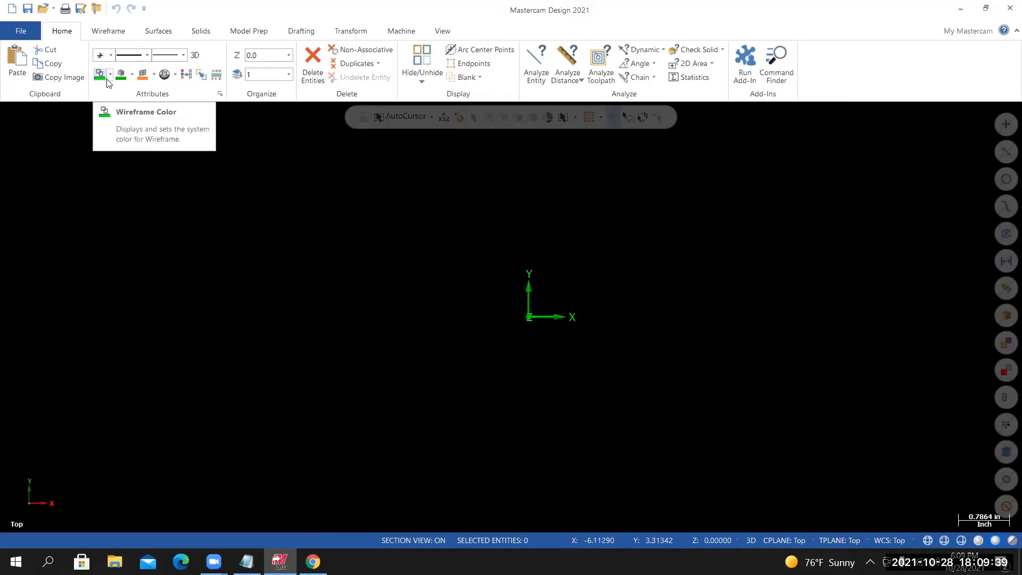
Create a rectangular shape 4.75 wide and 2.75 high, anchored at its center and placed on the origin
left_click(107, 31)
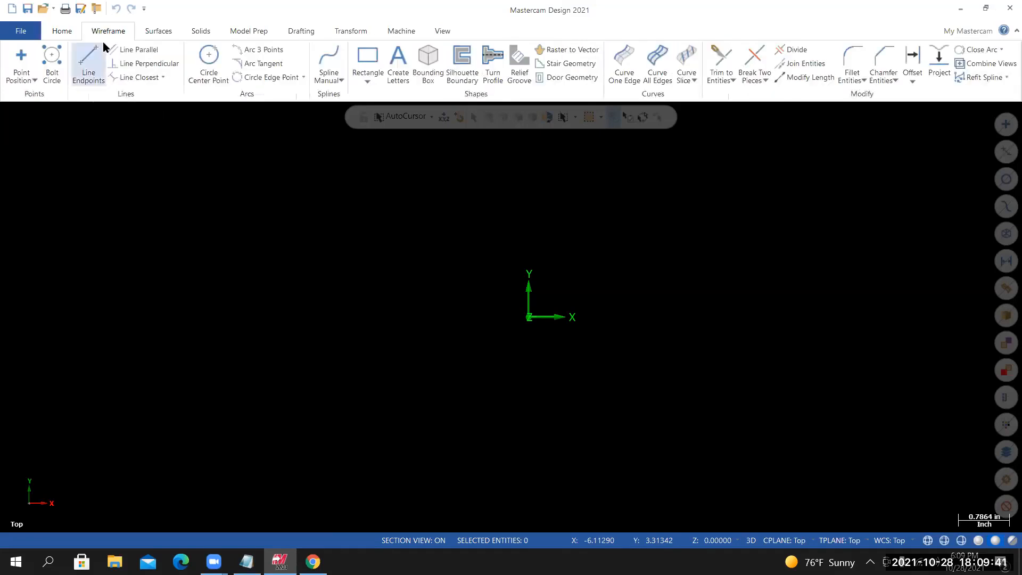
left_click(367, 84)
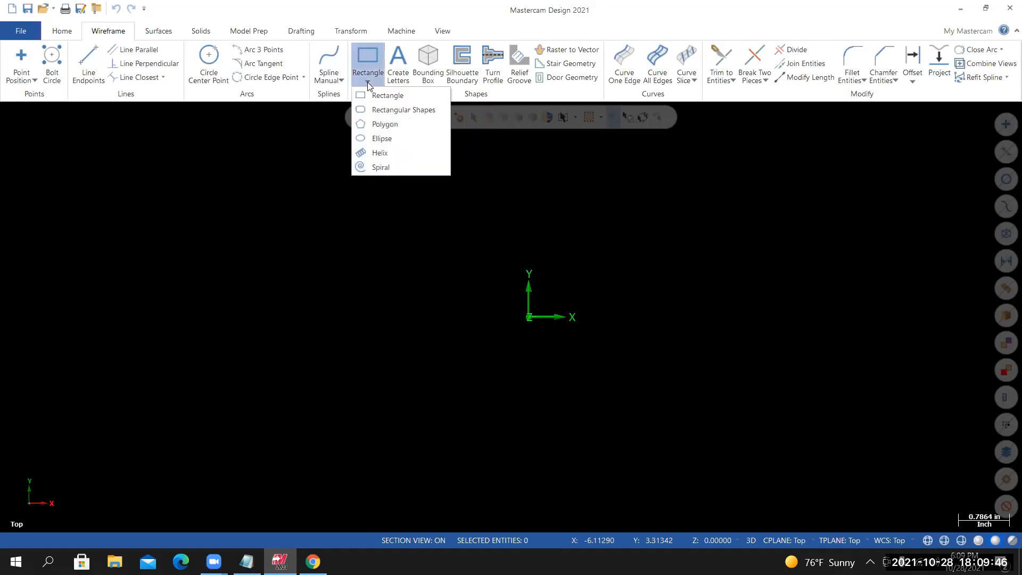
left_click(396, 110)
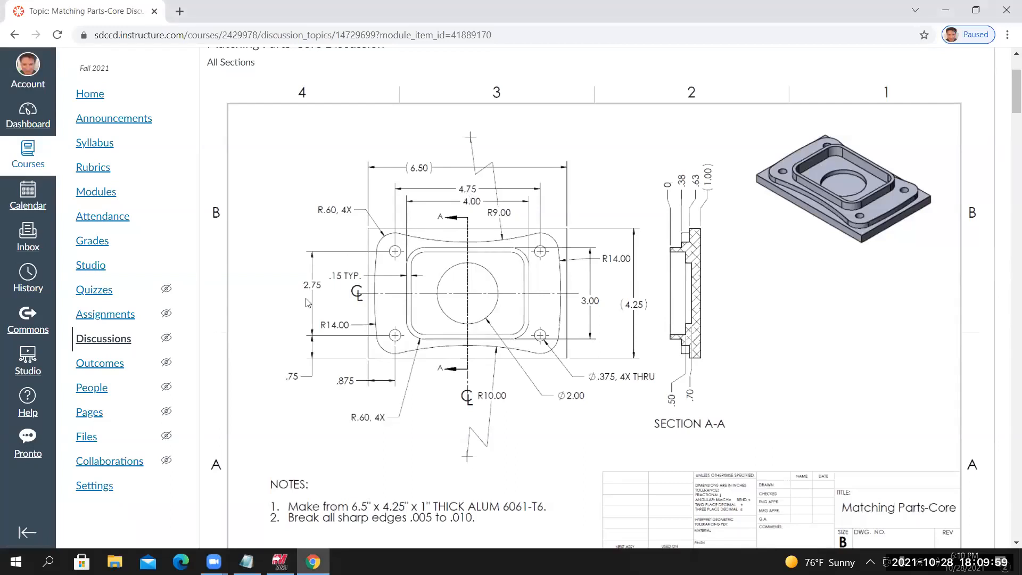
key("alt+Tab")
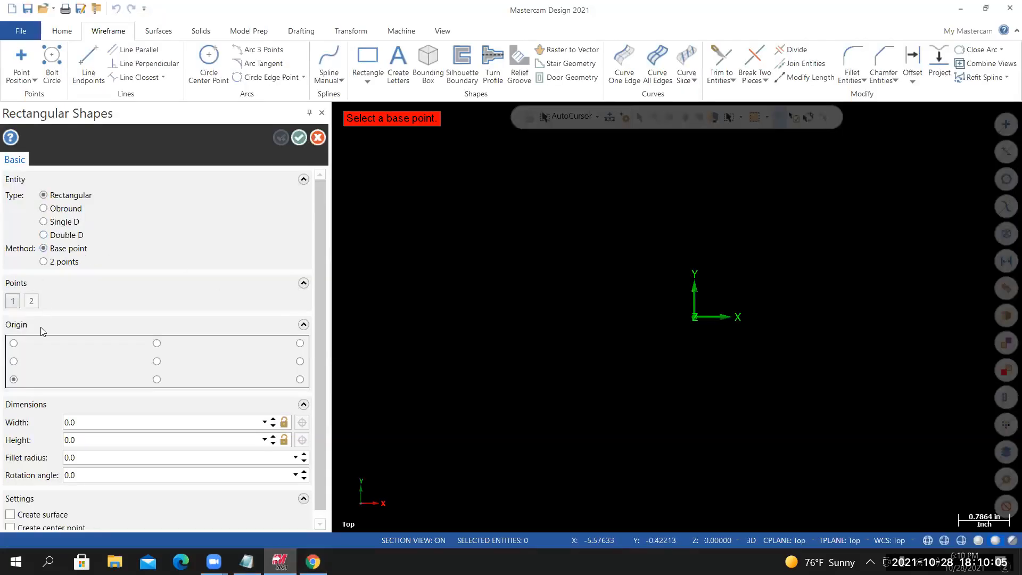
left_click(157, 362)
left_click(97, 424)
type("4.75")
key("Tab")
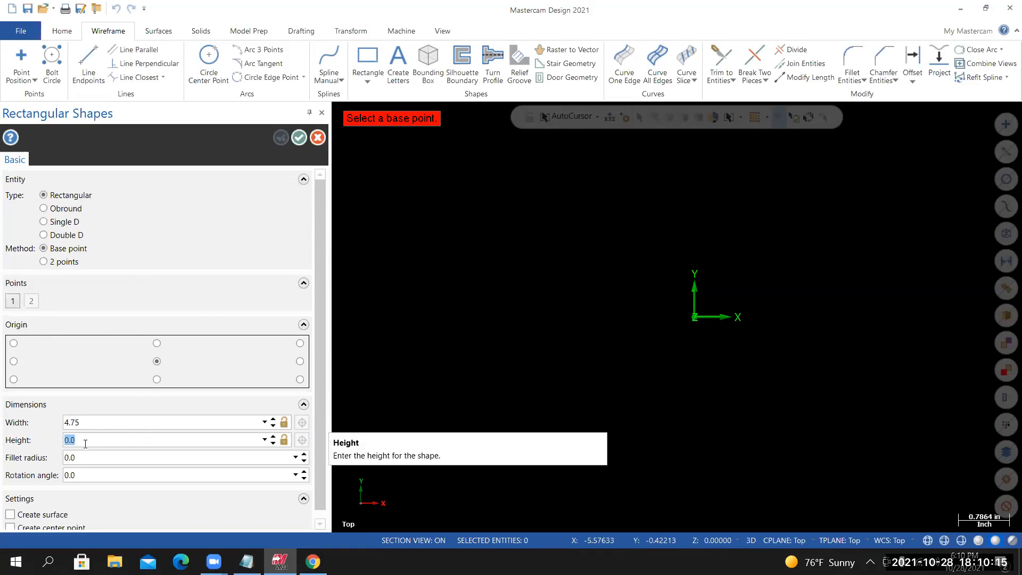
type("2.75")
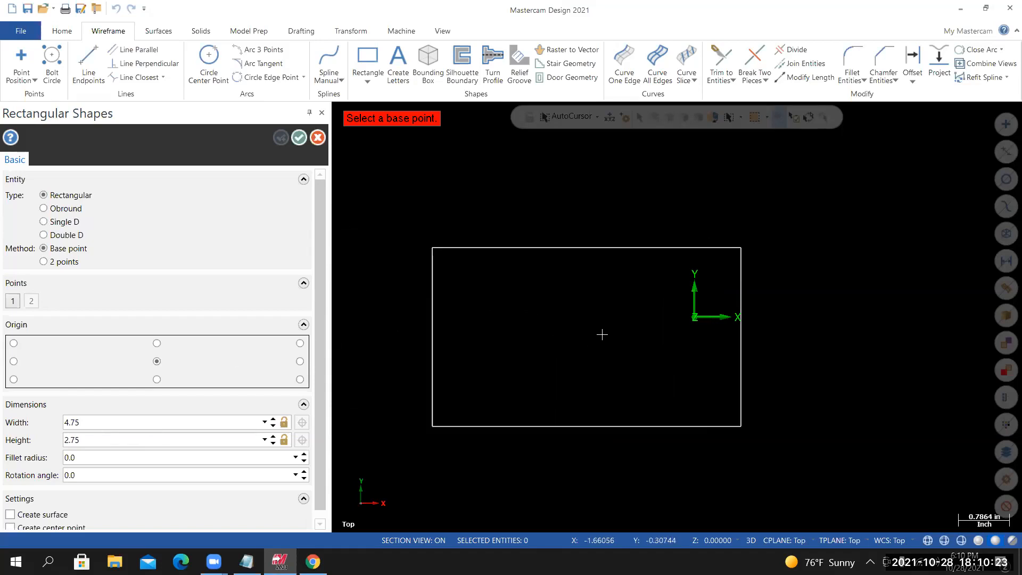
left_click(693, 324)
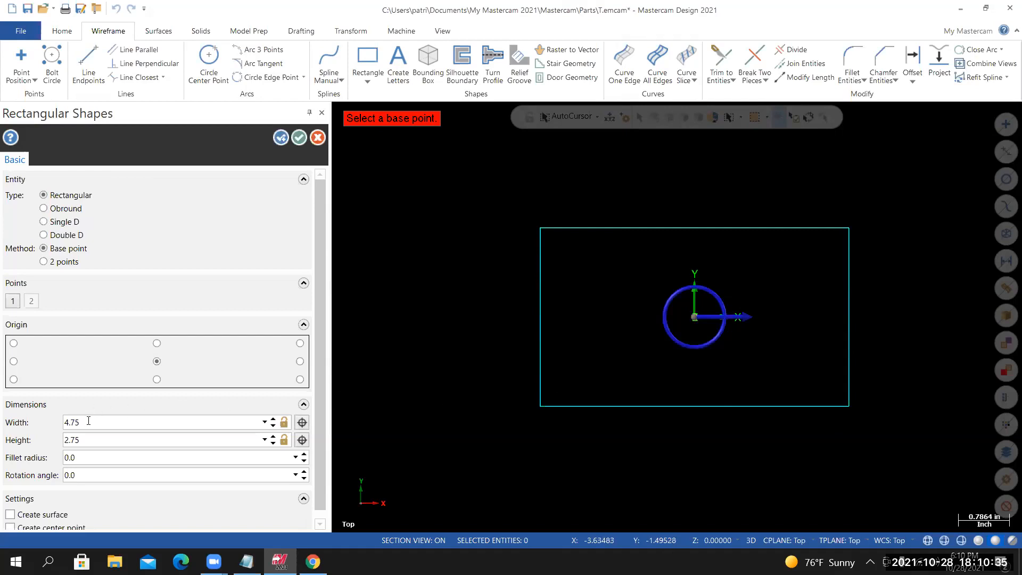
Accept the rectangle, check the corner radius on the part drawing in the browser, and return to Mastercam
left_click(297, 137)
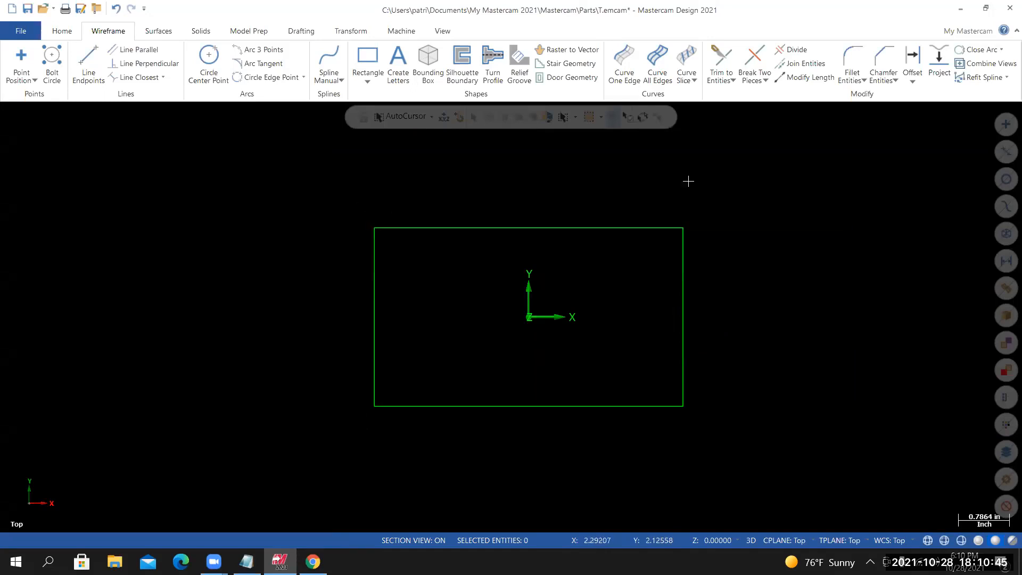
left_click(312, 561)
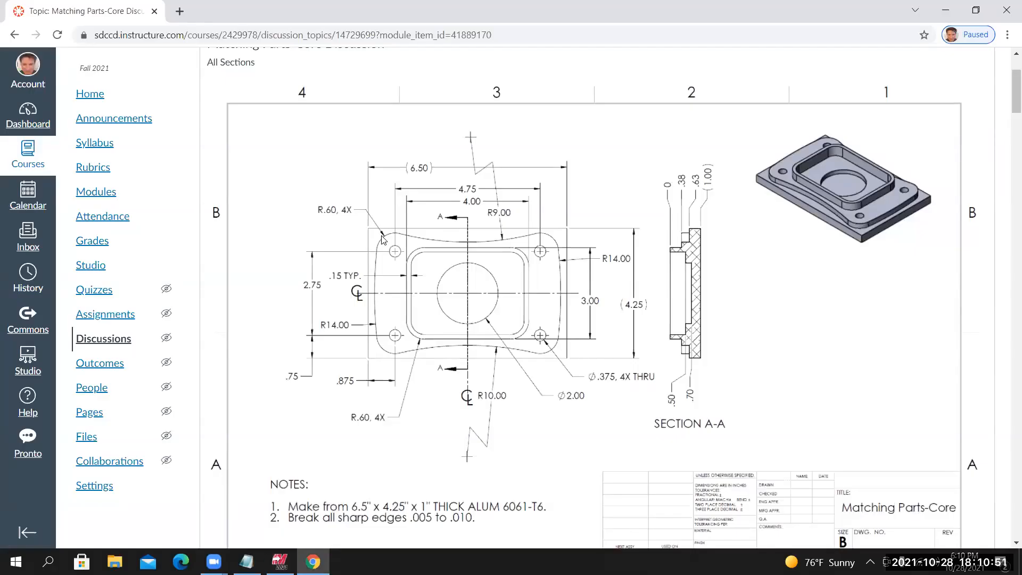
left_click(281, 559)
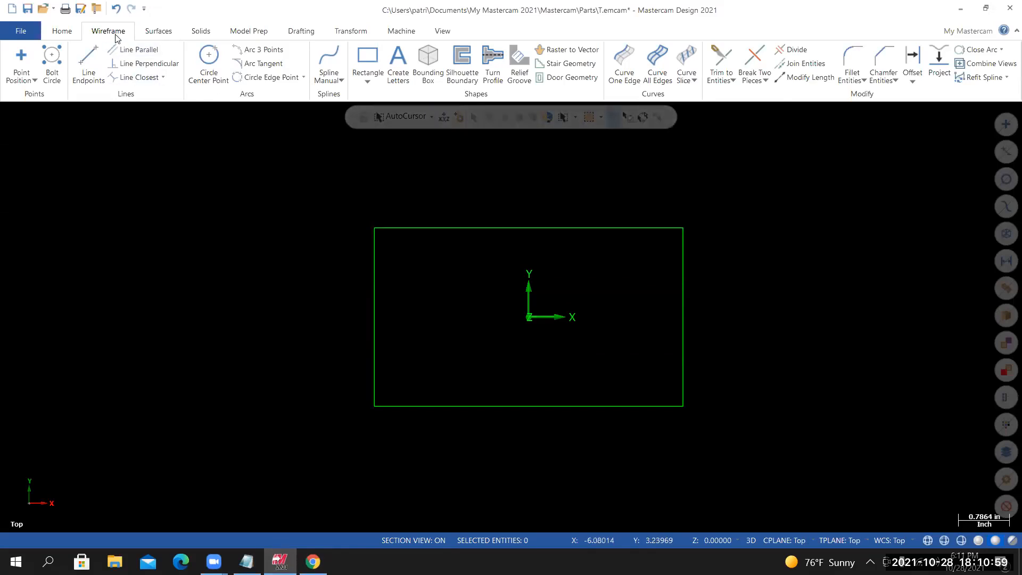
Create four center-point circles with the radius locked at 0.6, one on each corner of the rectangle
left_click(209, 58)
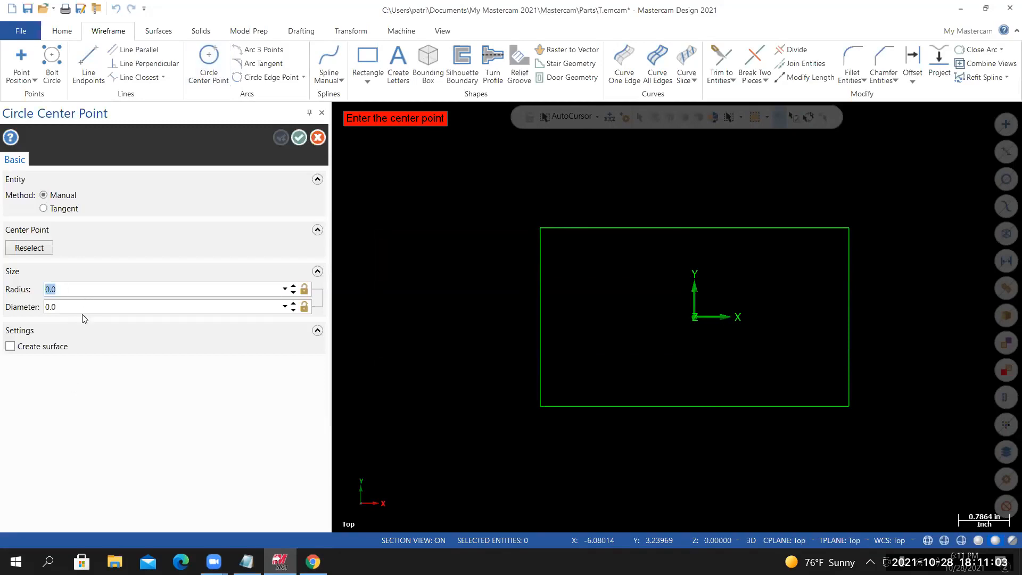
type(".6")
key("Return")
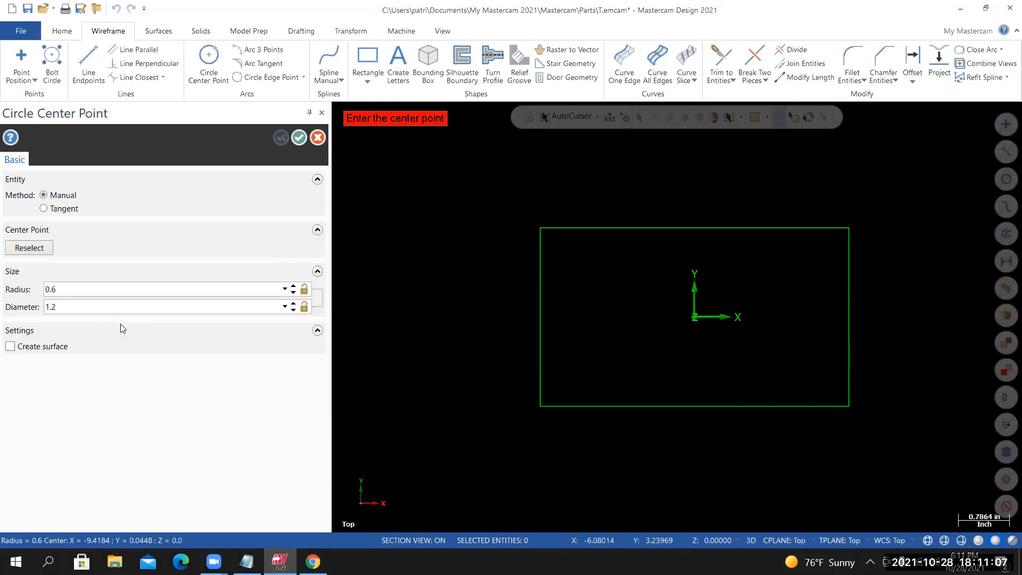
left_click(304, 288)
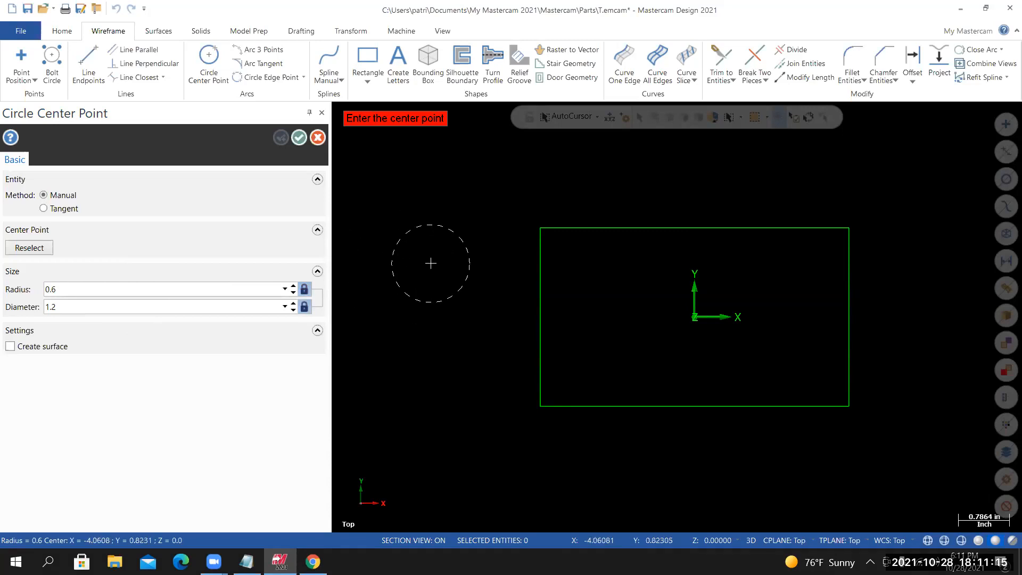
left_click(540, 228)
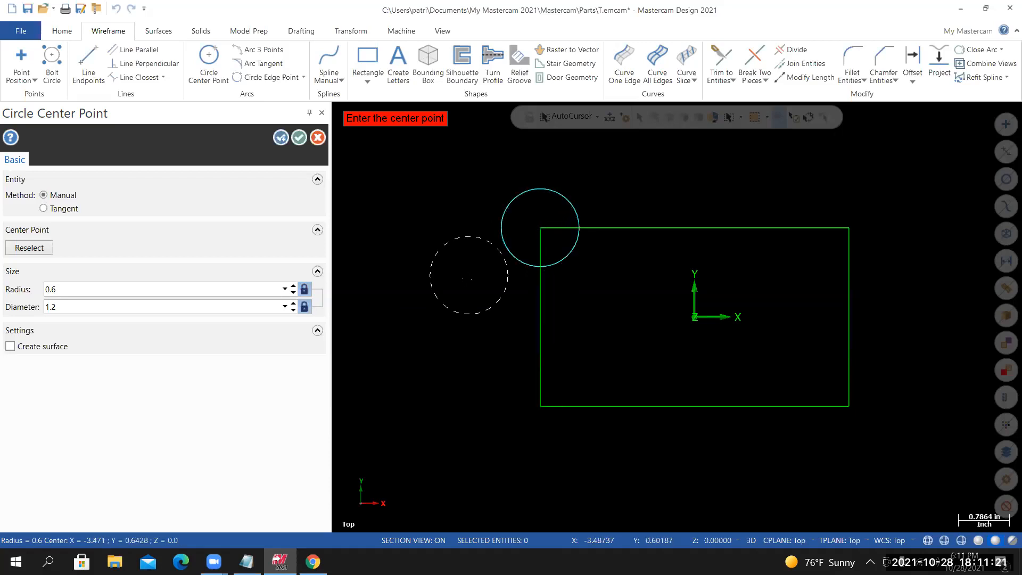
left_click(849, 230)
left_click(848, 408)
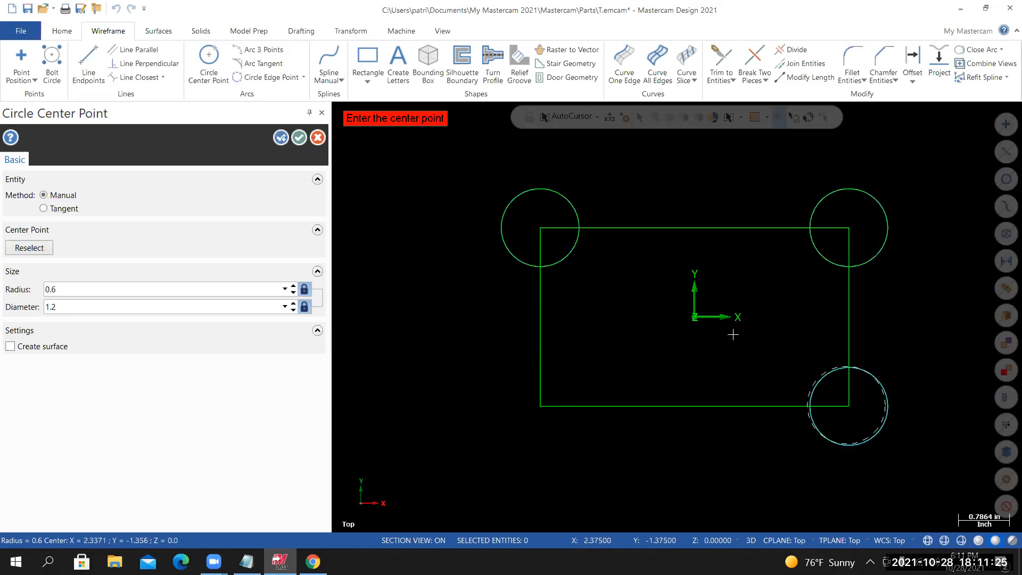
left_click(541, 406)
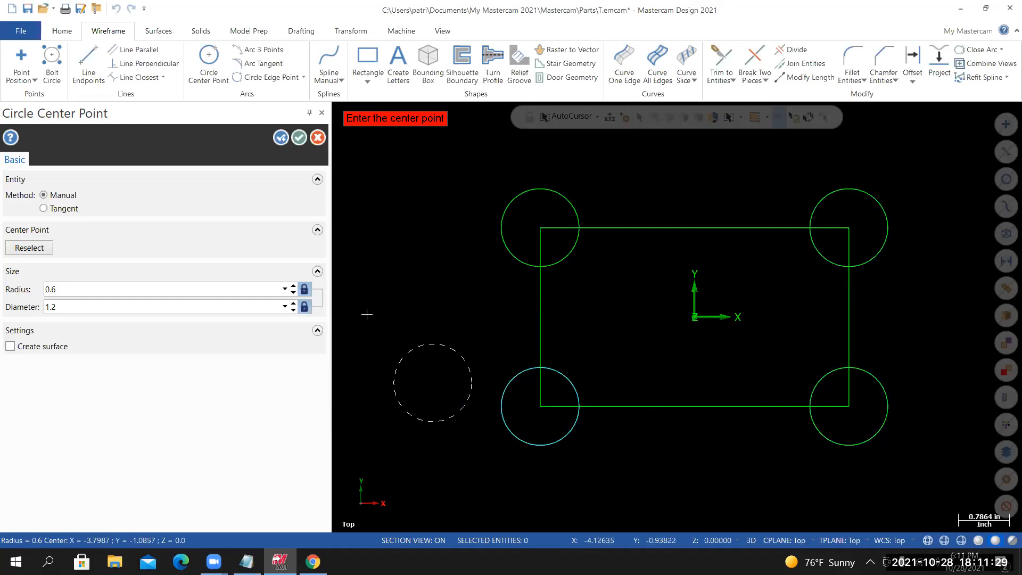
left_click(298, 138)
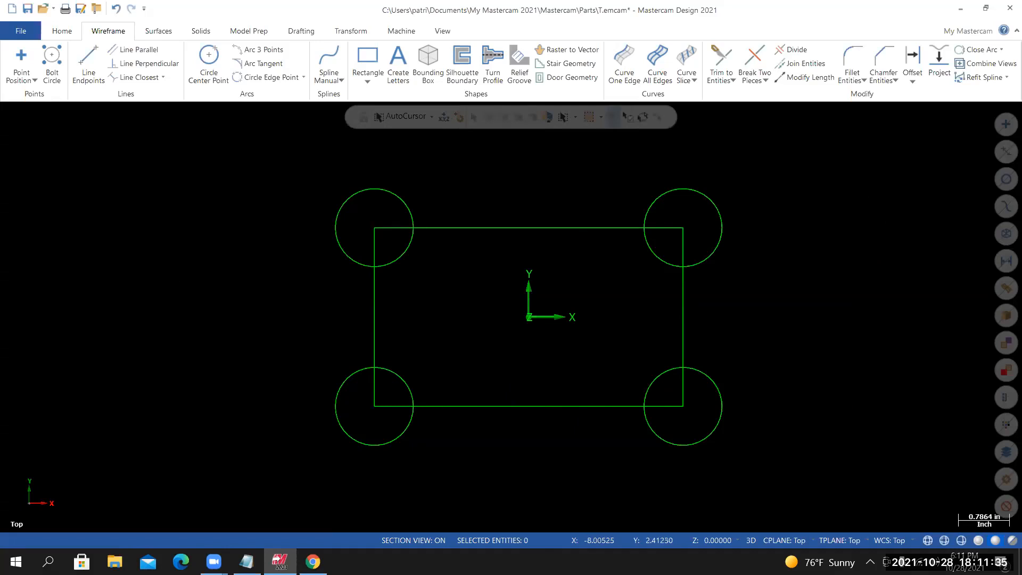
Start saving the part file and browse to the MACT 160 Fall folder on the local C: disk
left_click(30, 32)
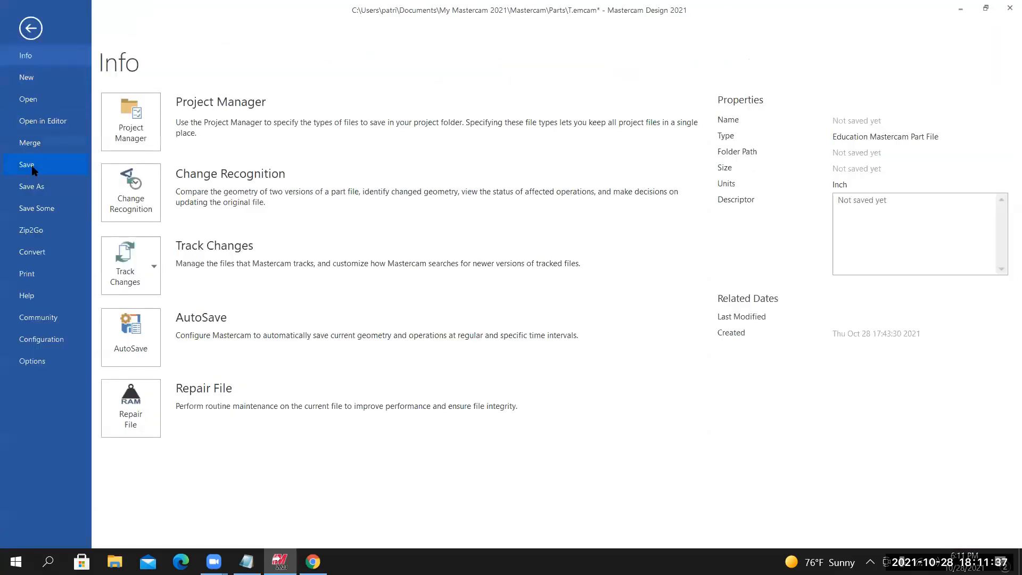
left_click(33, 168)
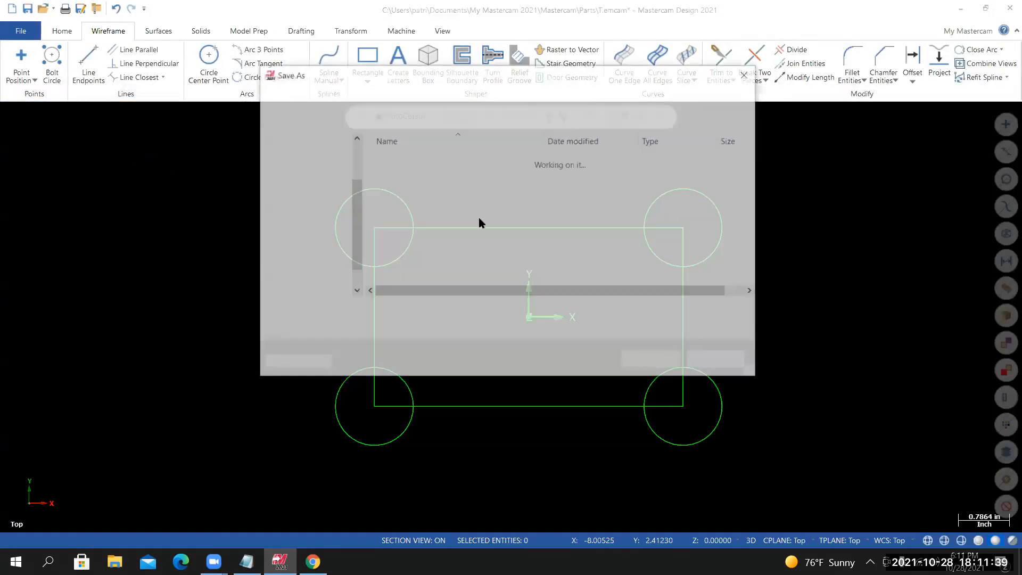
left_click_drag(355, 242, 359, 272)
left_click(319, 272)
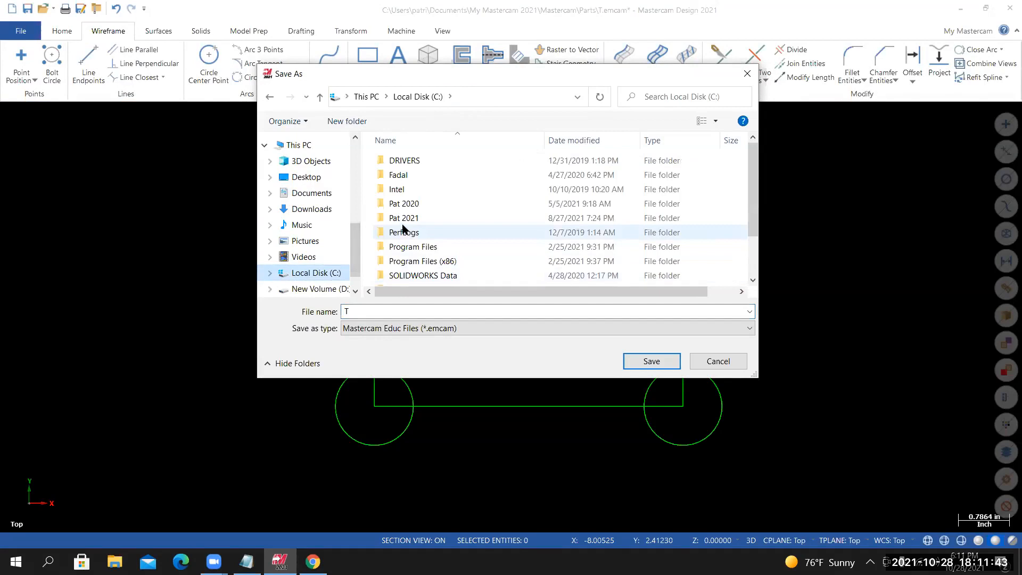
double_click(406, 217)
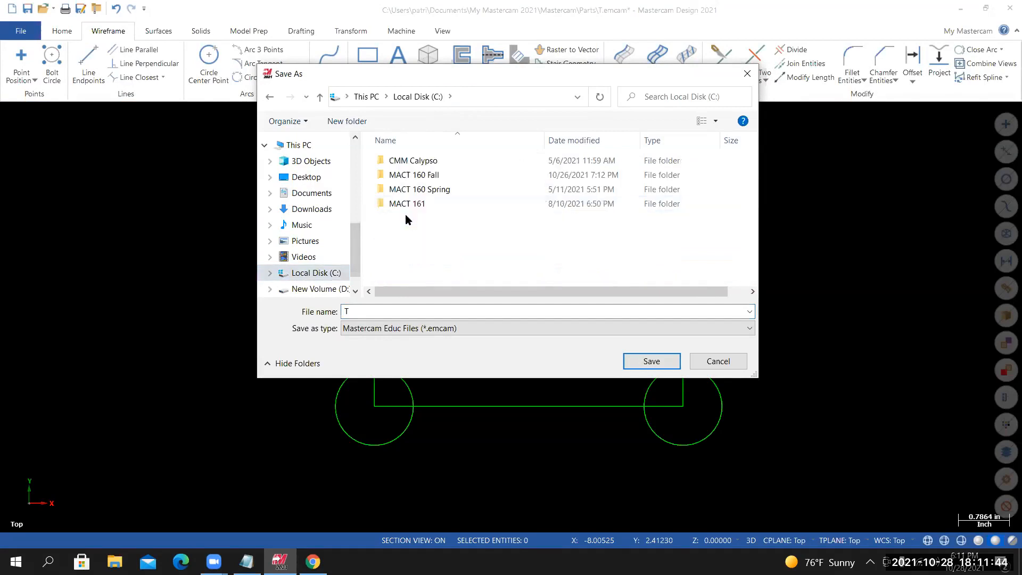
double_click(422, 175)
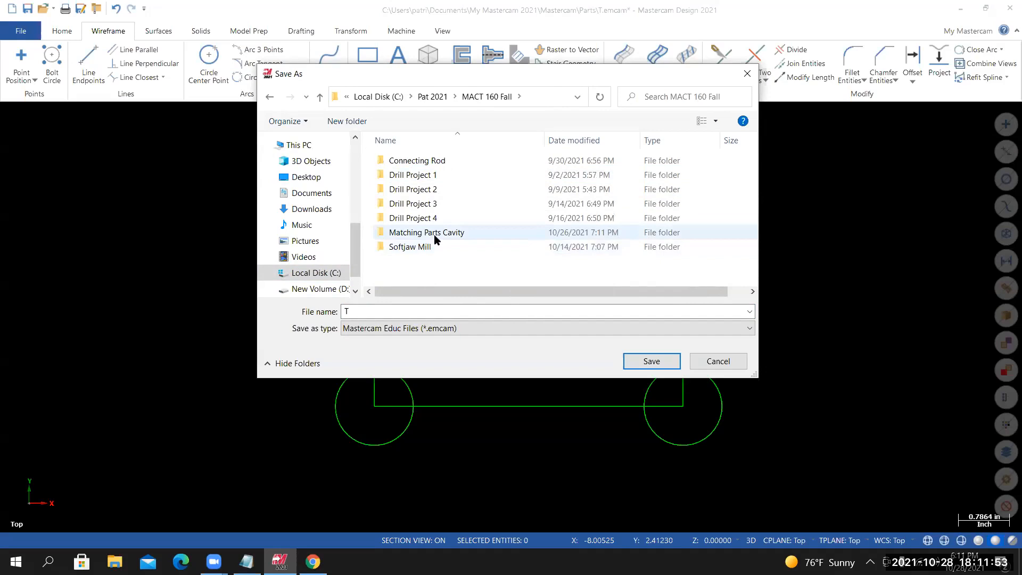
Create a new folder named Matching Parts Core inside the MACT 160 Fall folder
right_click(419, 269)
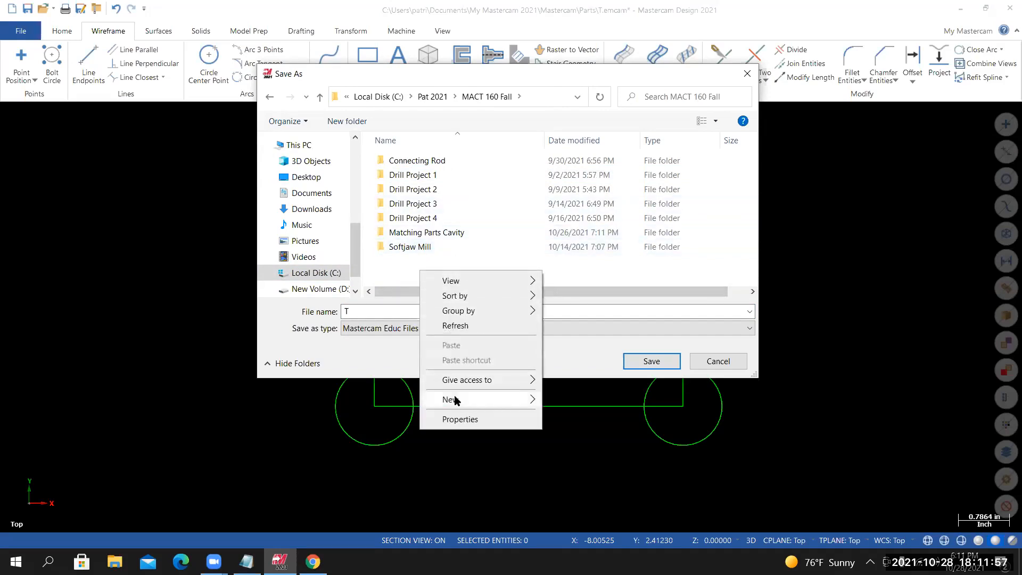
mouse_move(527, 399)
left_click(568, 401)
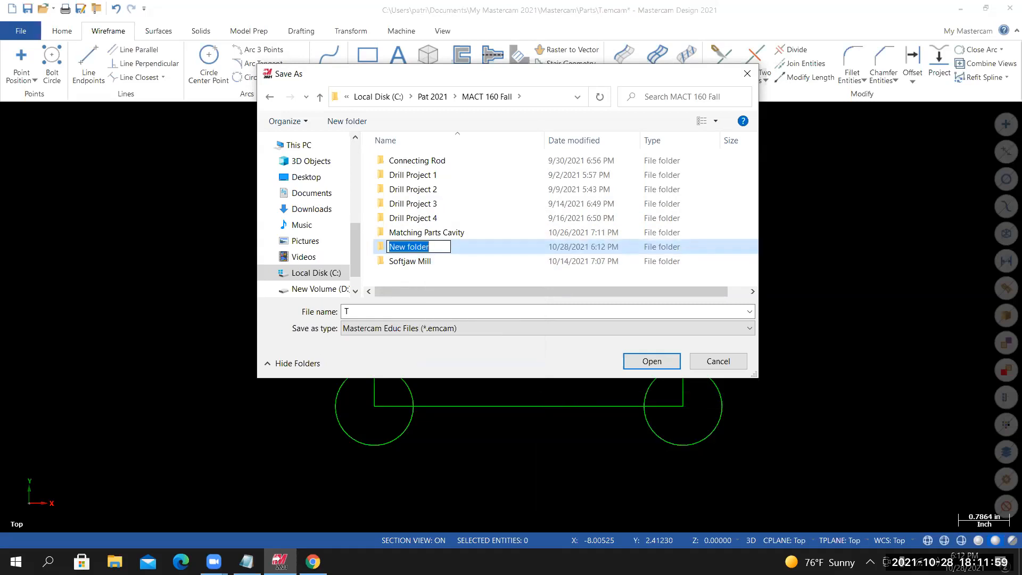
type("Matchin")
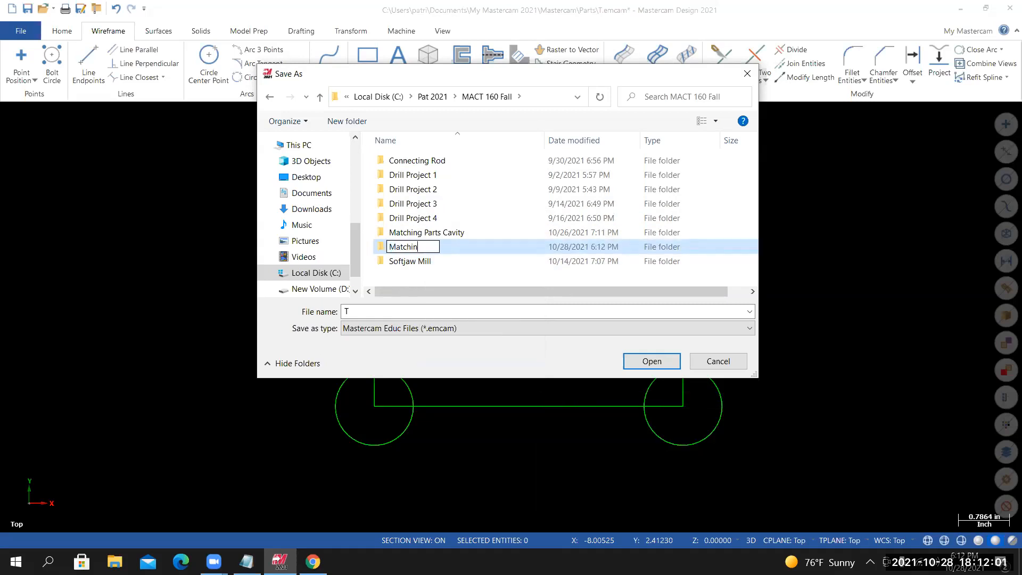
type("g Parts Core")
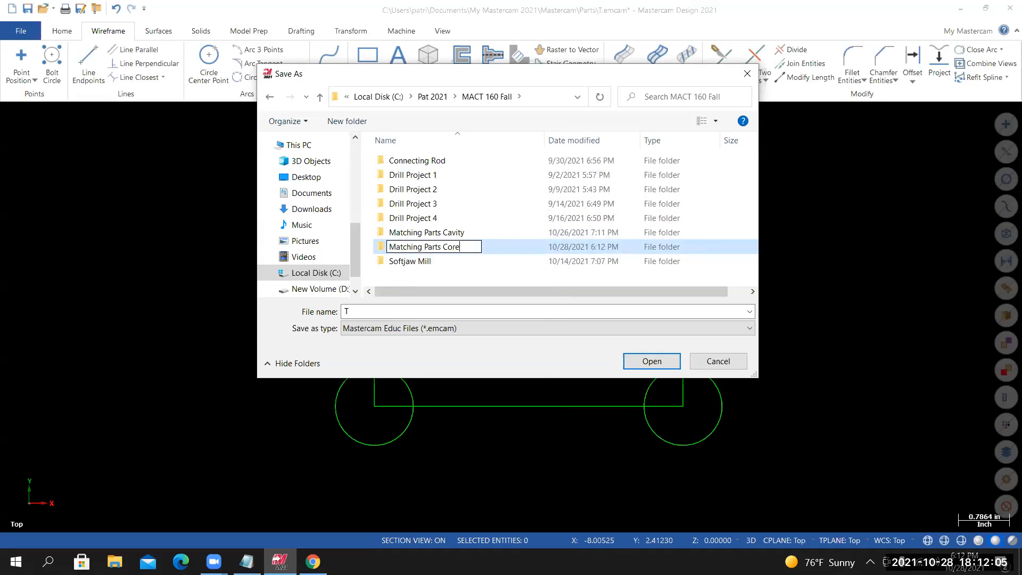
key("Return")
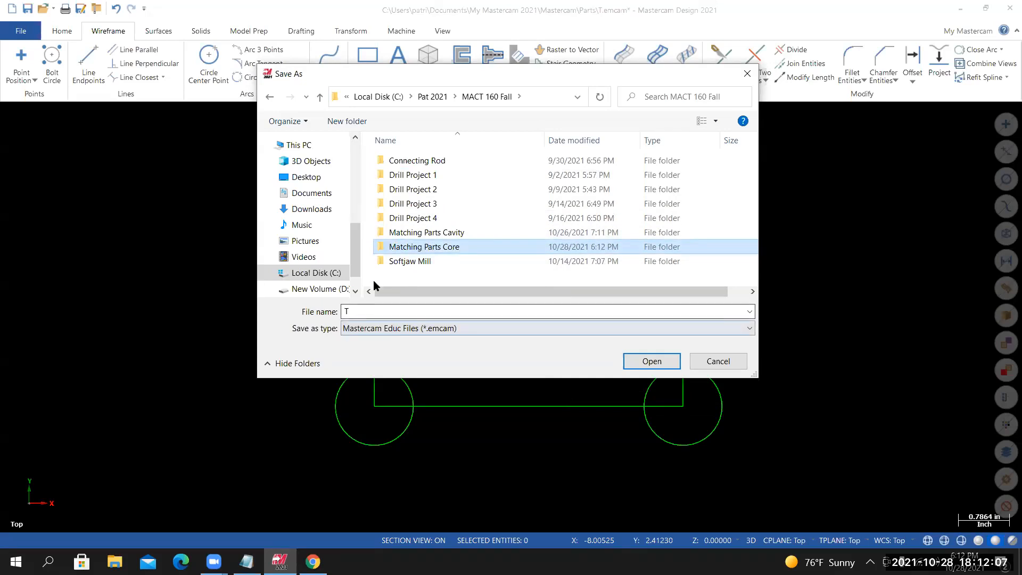
Save the part in the new Matching Parts Core folder under the file name Matching Parts Core
double_click(407, 246)
left_click_drag(366, 312, 324, 309)
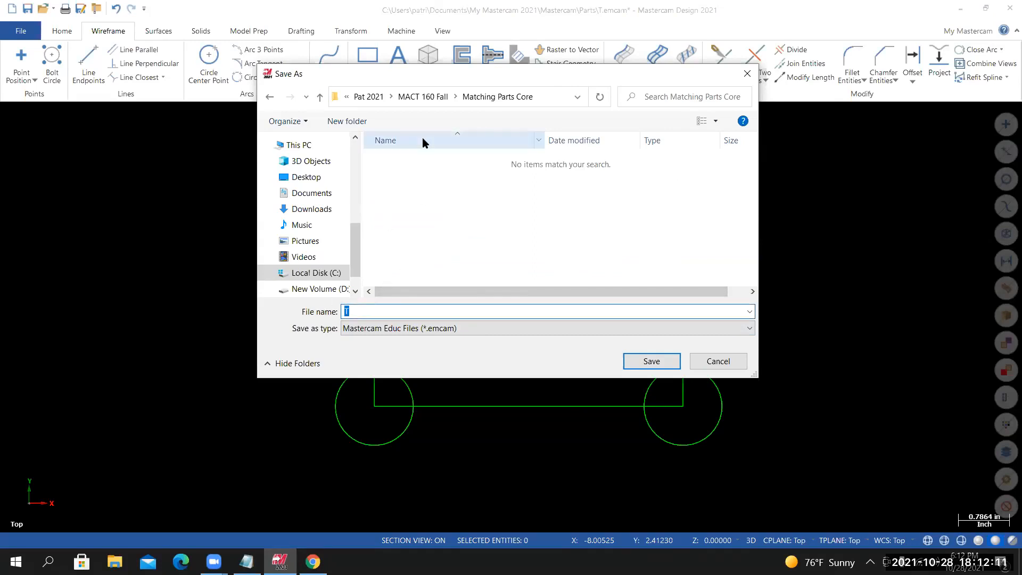
type("Matching Parts Core")
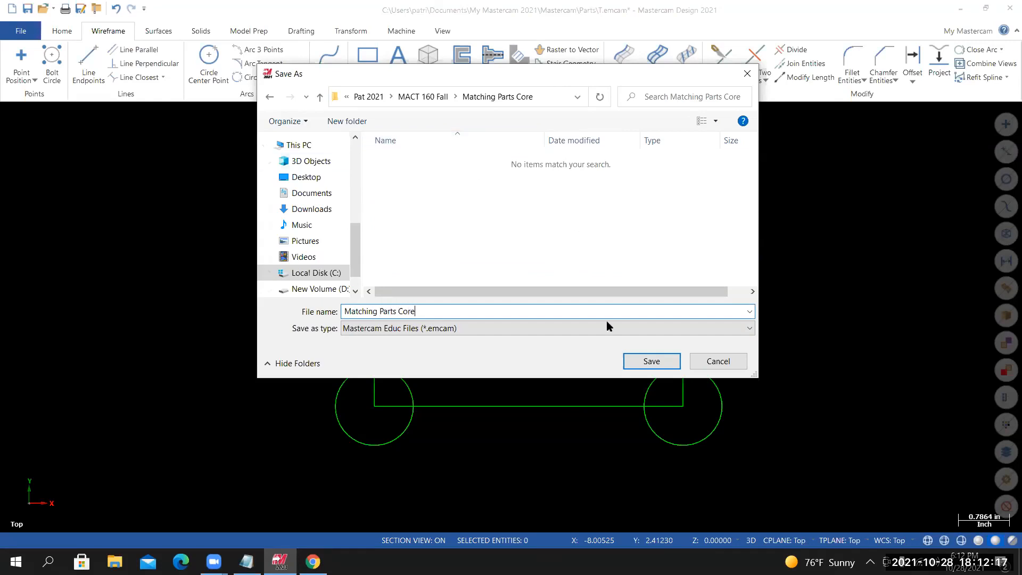
left_click(653, 361)
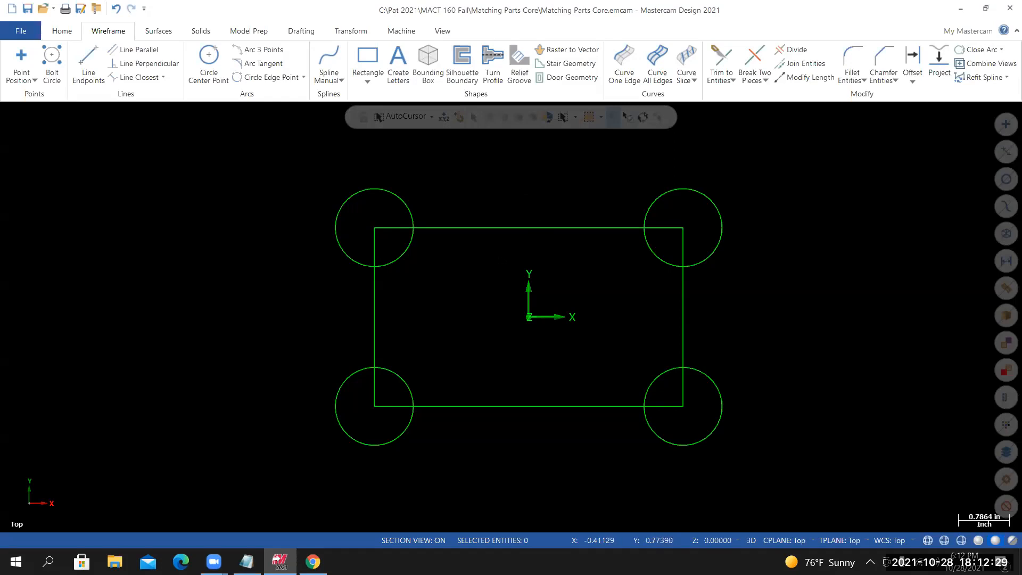
Check the part drawing and create a radius 9.0 arc tangent to the two upper circles, keeping the solution that dips toward the rectangle
left_click(313, 562)
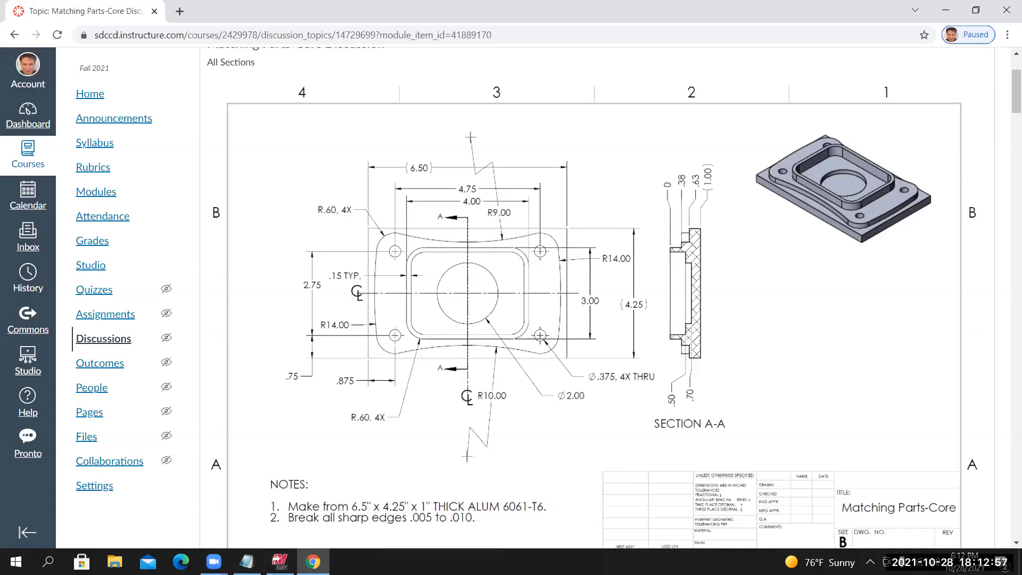
left_click(279, 562)
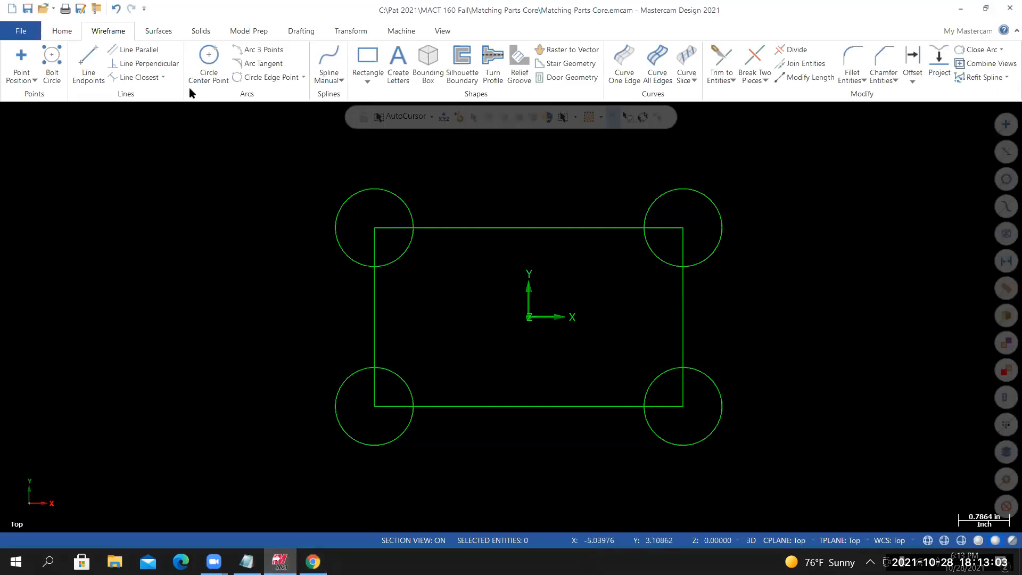
left_click(269, 65)
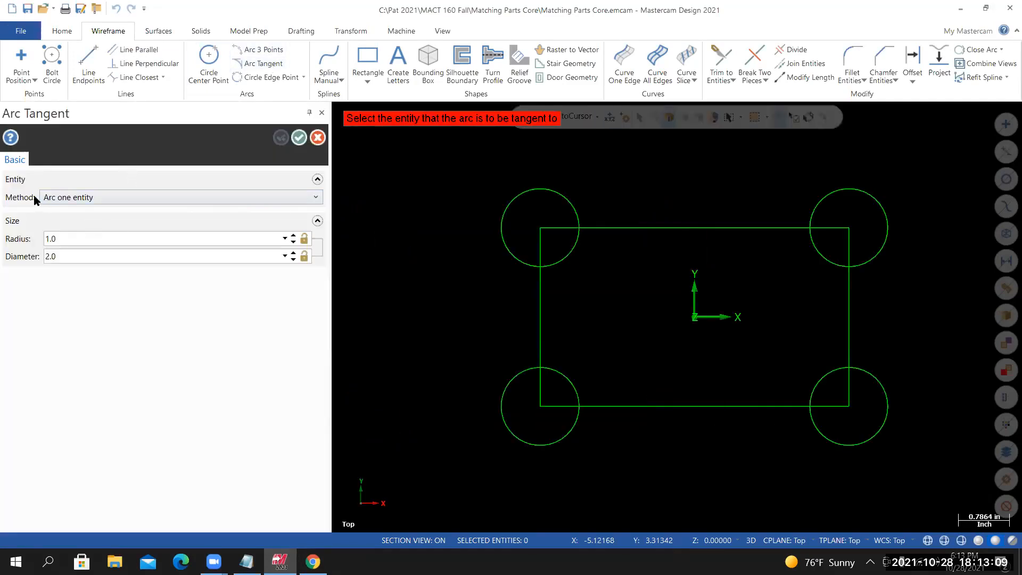
left_click(316, 200)
left_click(73, 293)
left_click_drag(70, 239, 40, 244)
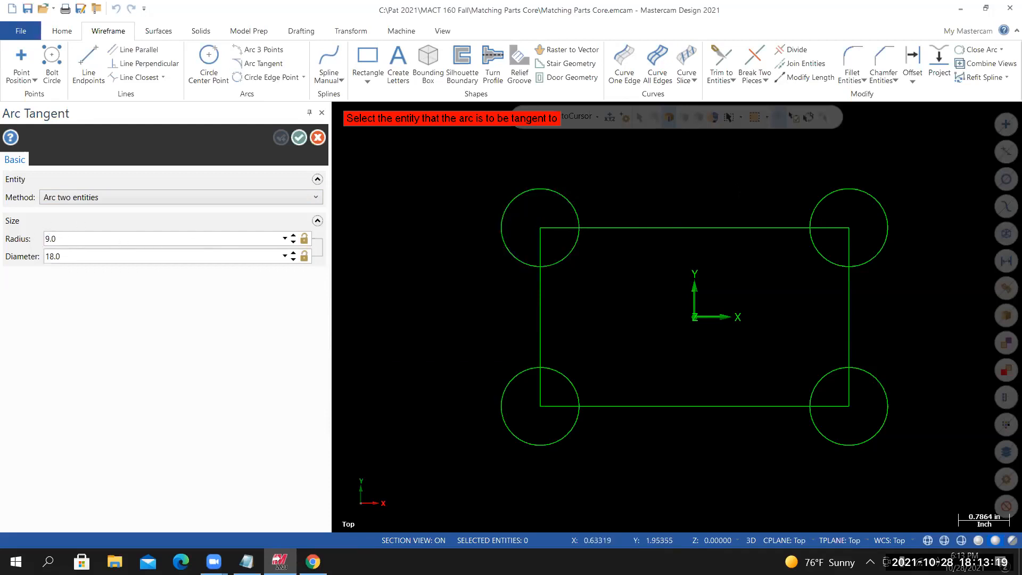
scroll(719, 191, "up", 2)
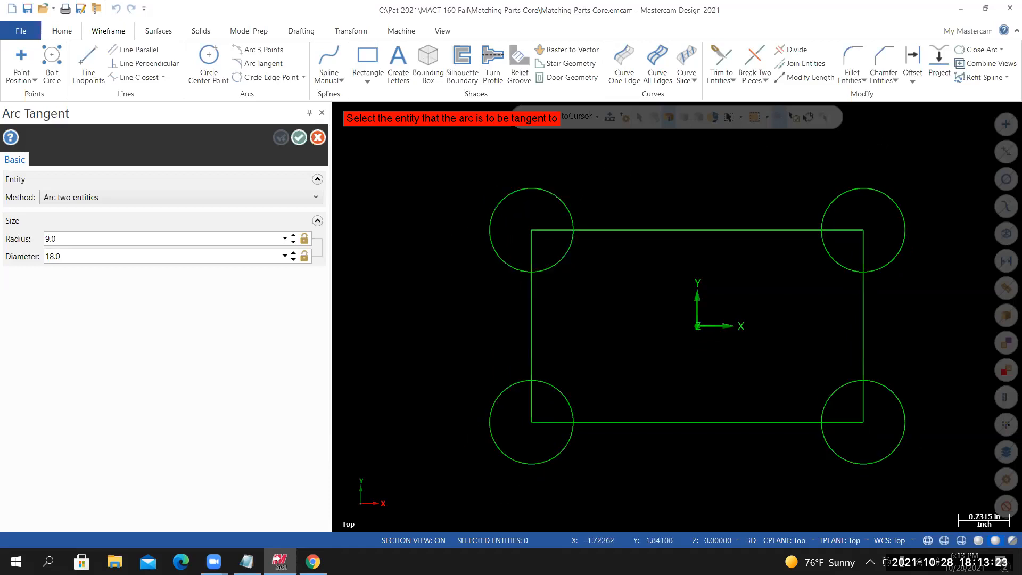
left_click(568, 201)
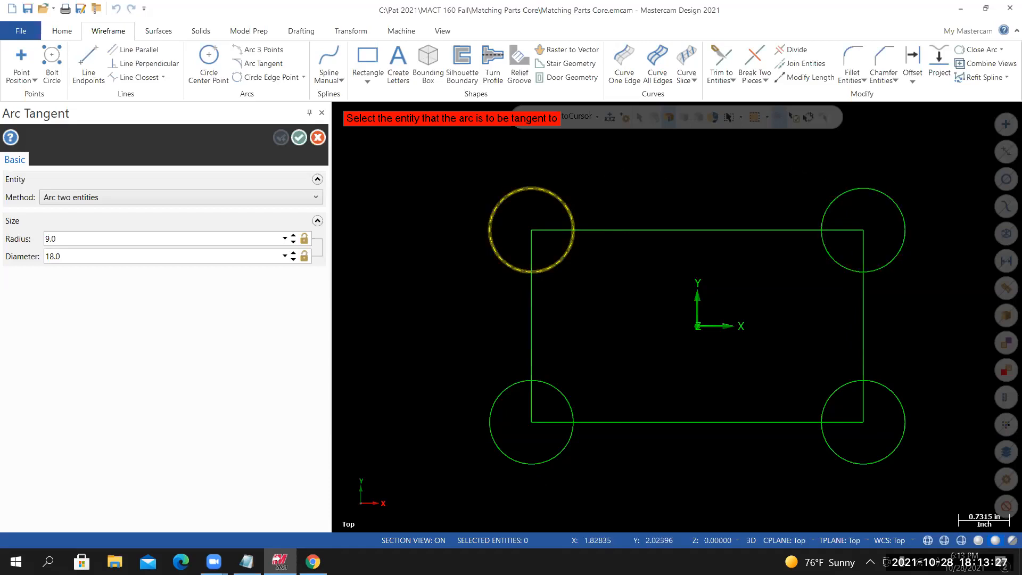
left_click(833, 200)
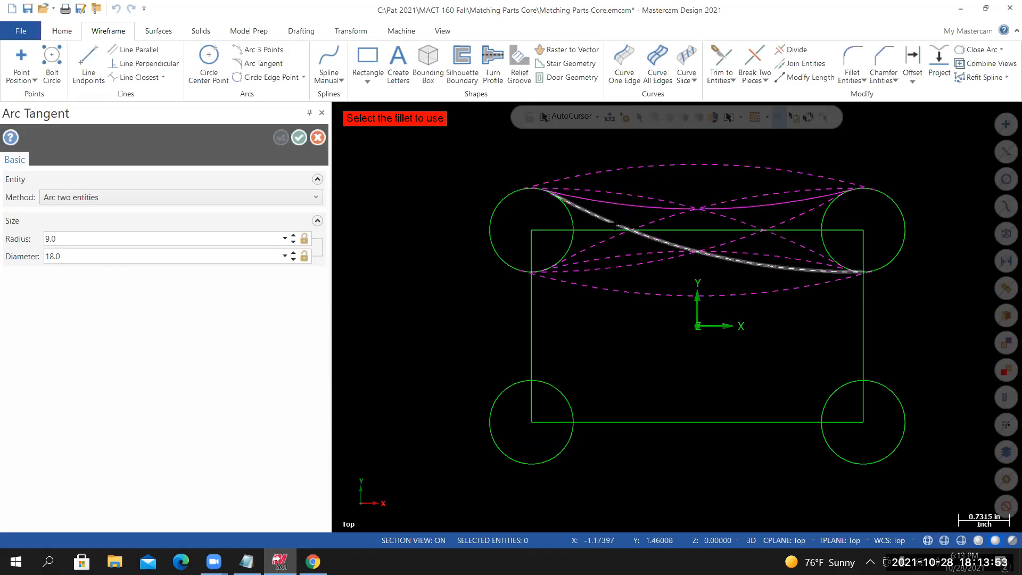
left_click(586, 204)
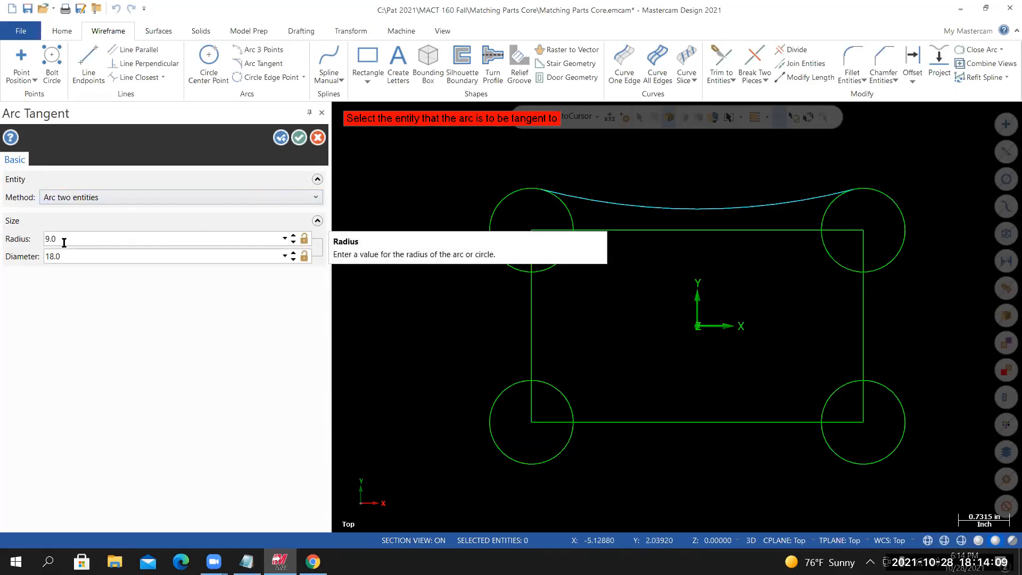
left_click(280, 138)
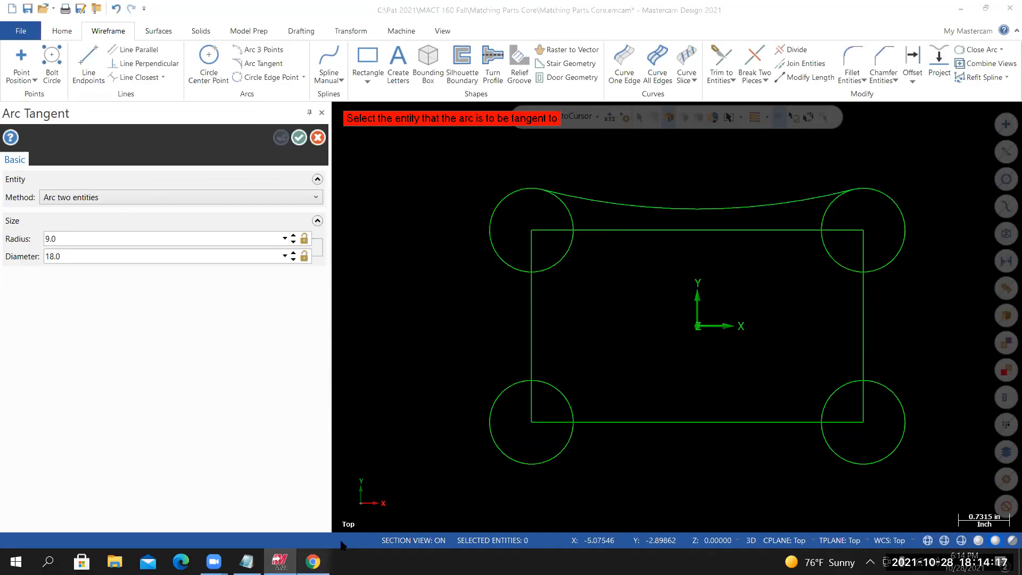
Check the part drawing in the browser and create a radius 14.0 arc, with the radius locked, tangent to the outer sides of the two right circles
left_click(313, 562)
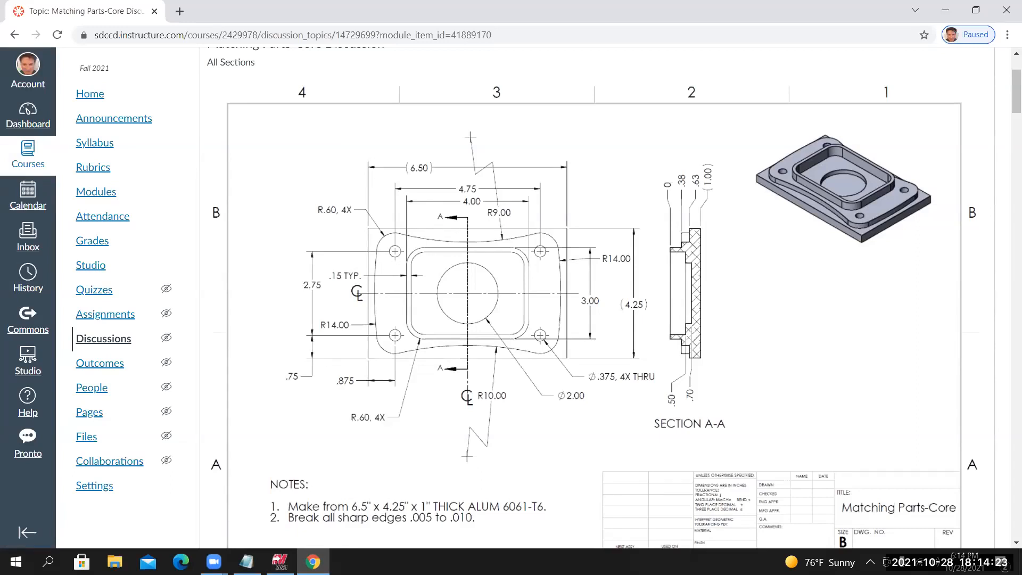
left_click(280, 561)
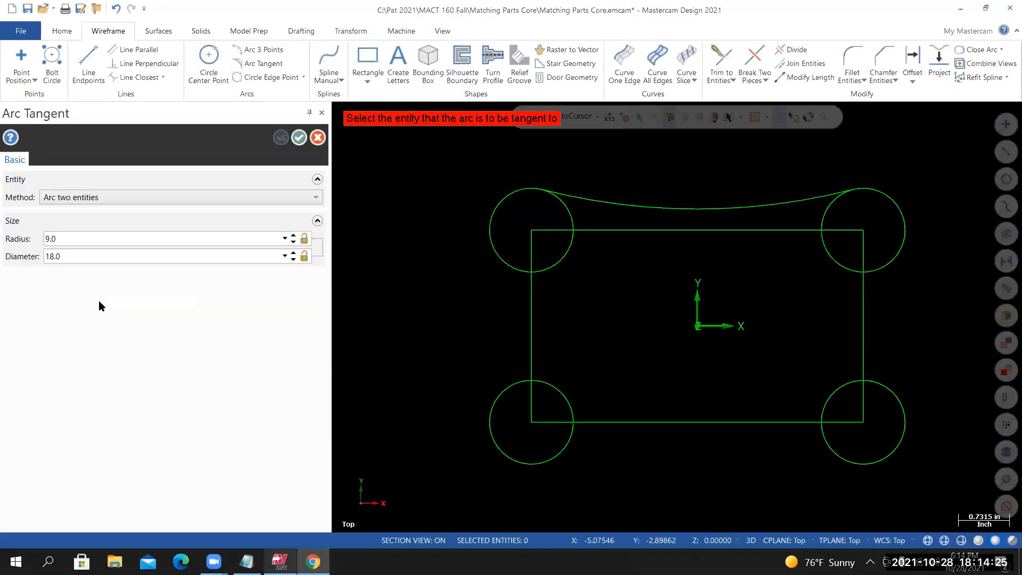
left_click_drag(101, 240, 28, 241)
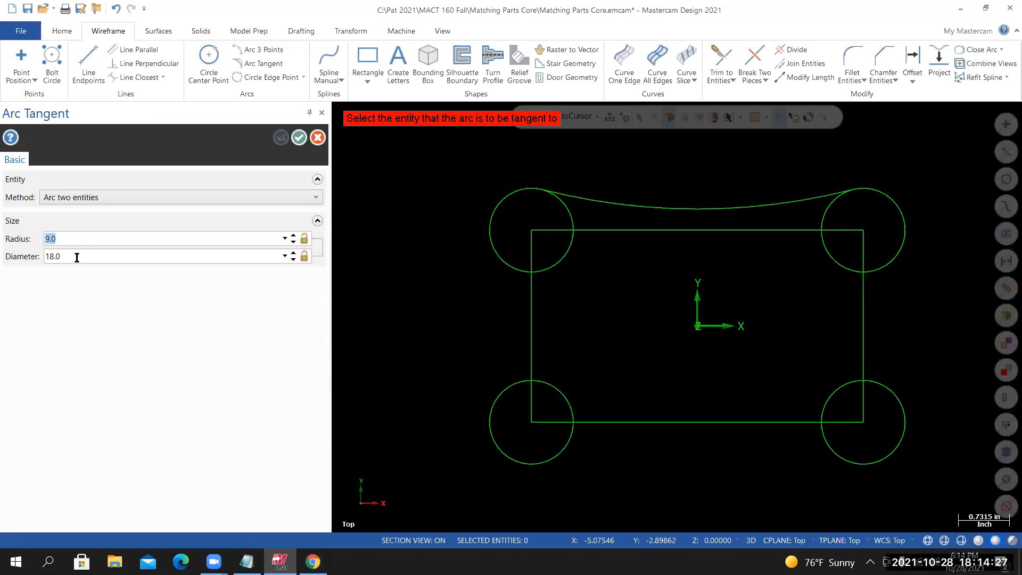
type("14")
key("Return")
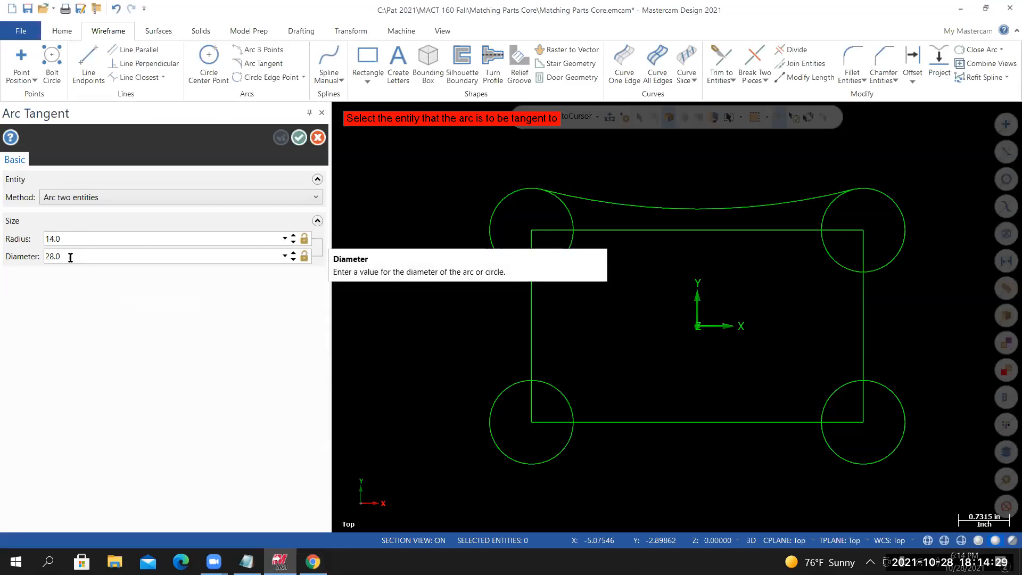
left_click(304, 239)
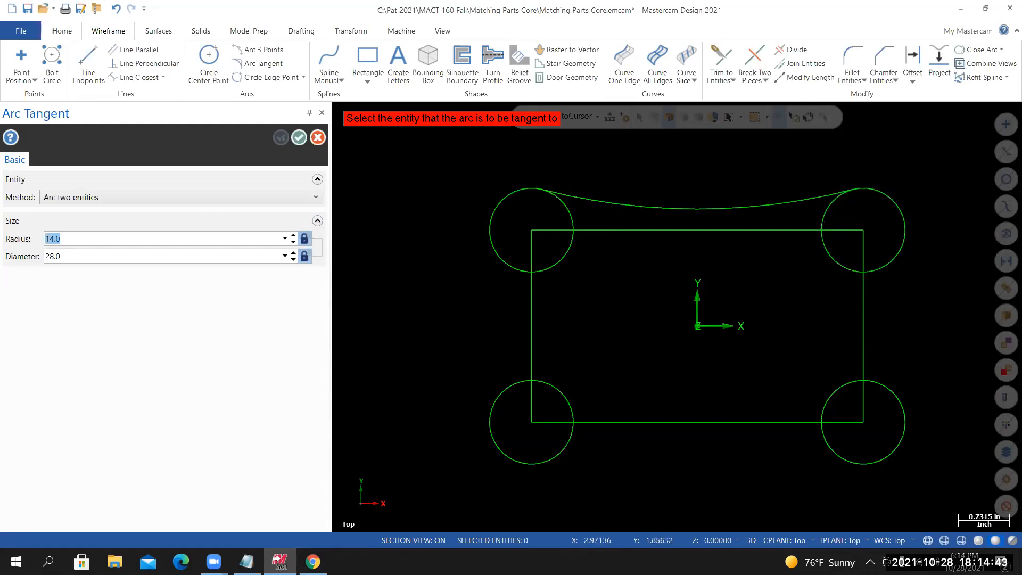
left_click(898, 202)
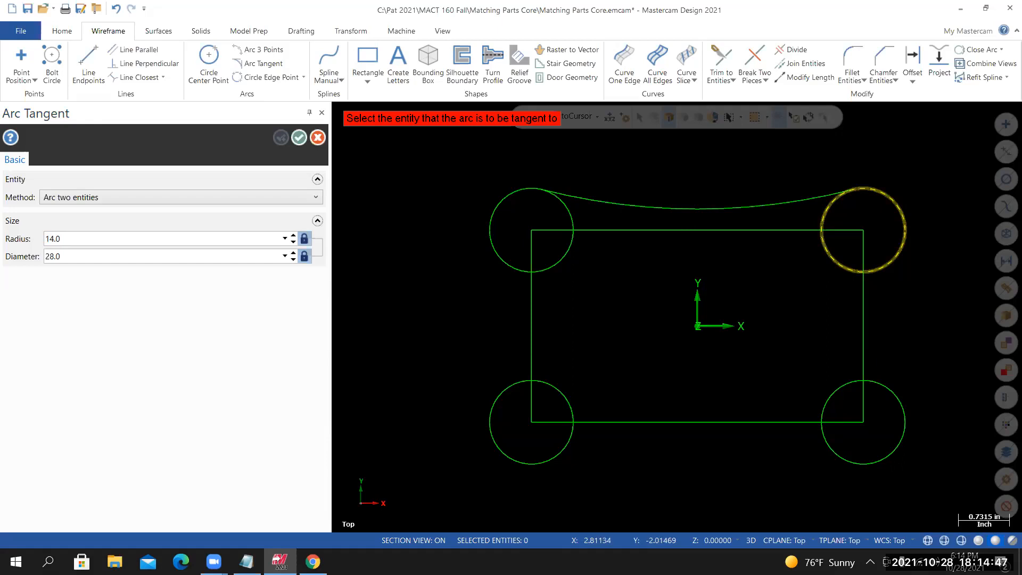
left_click(894, 453)
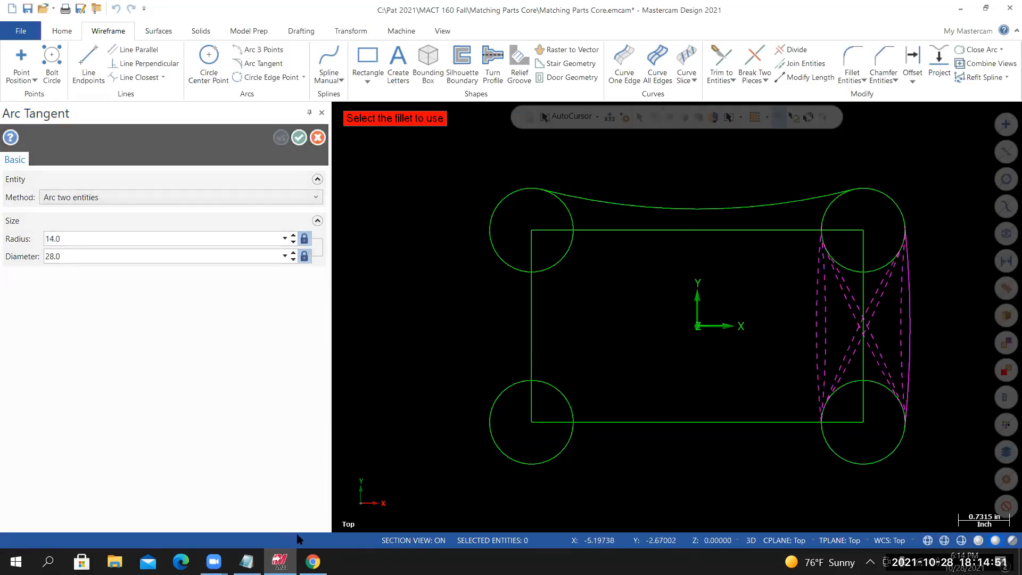
left_click(909, 294)
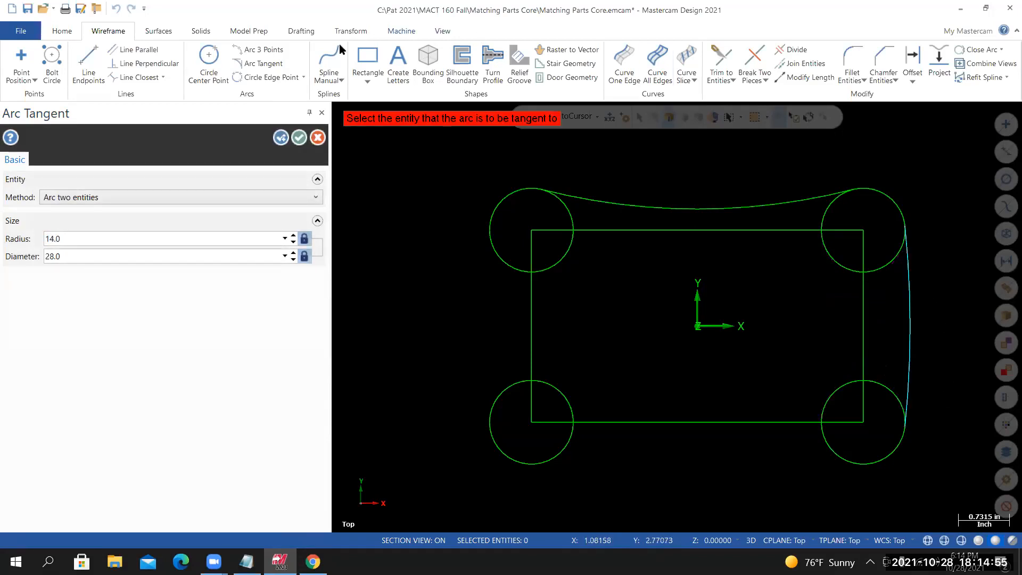
left_click(279, 140)
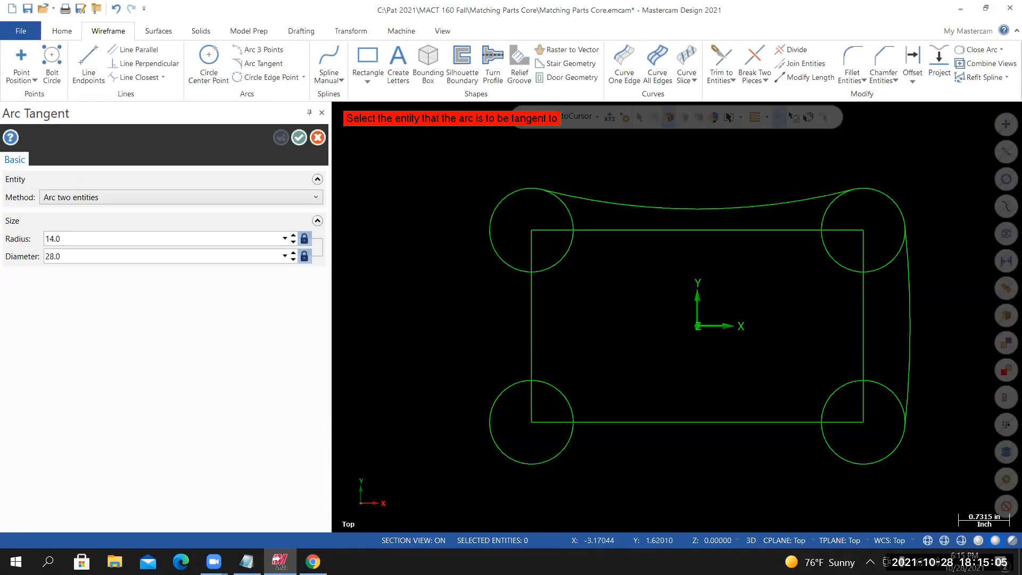
Create a radius 14.0 arc tangent to the two left circles, keeping the solution that bulges outward from the rectangle
left_click(490, 212)
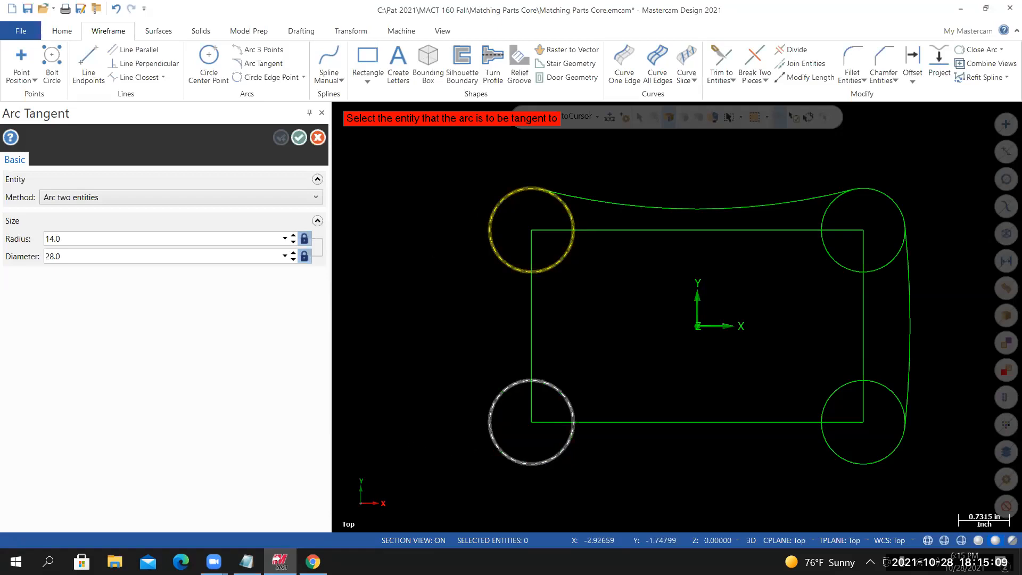
left_click(492, 436)
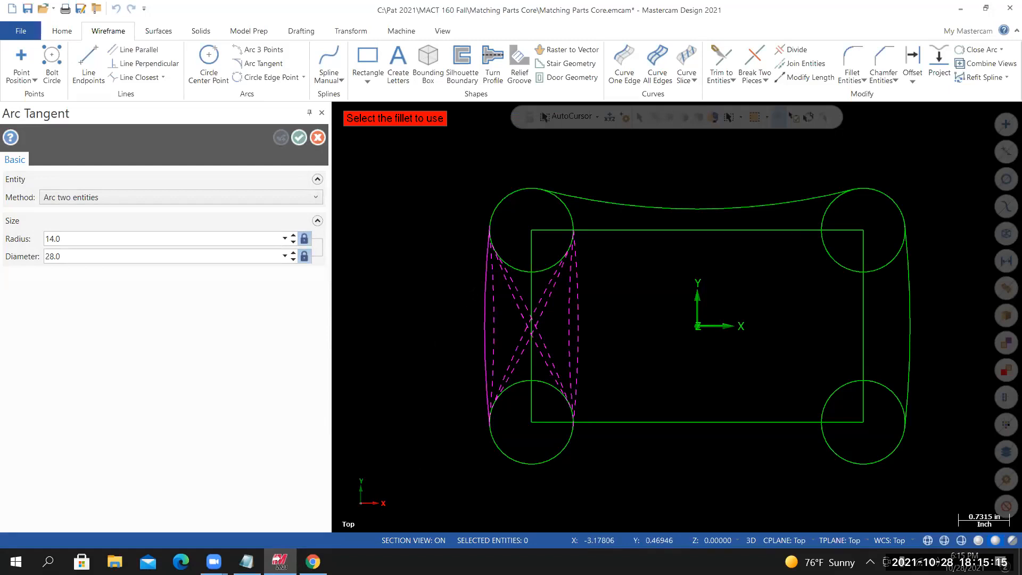
left_click(485, 298)
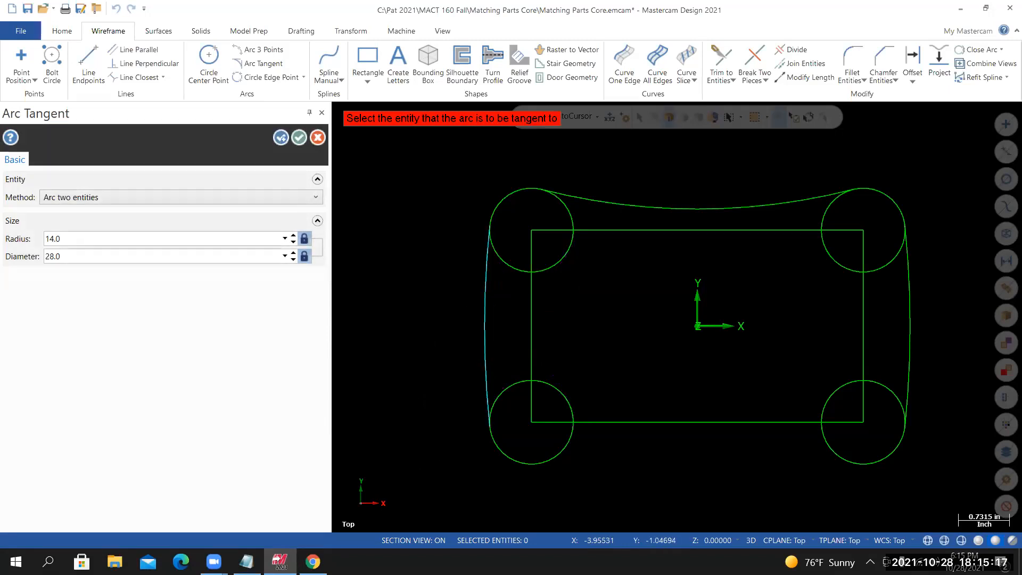
left_click(281, 138)
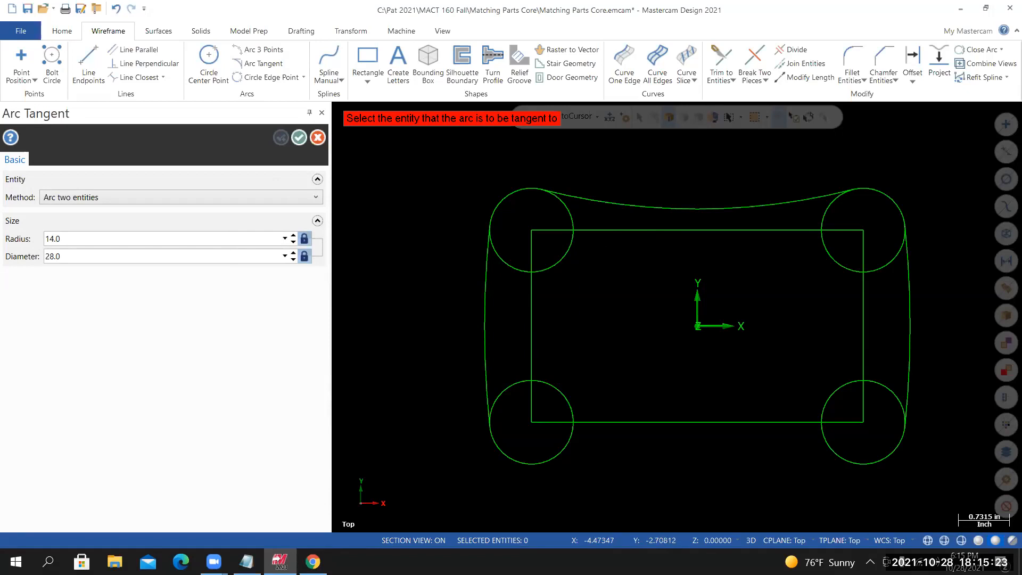
Following the part drawing, create a radius 10.0 arc tangent to the two lower circles, arching up toward the rectangle, and save the part file
left_click(313, 561)
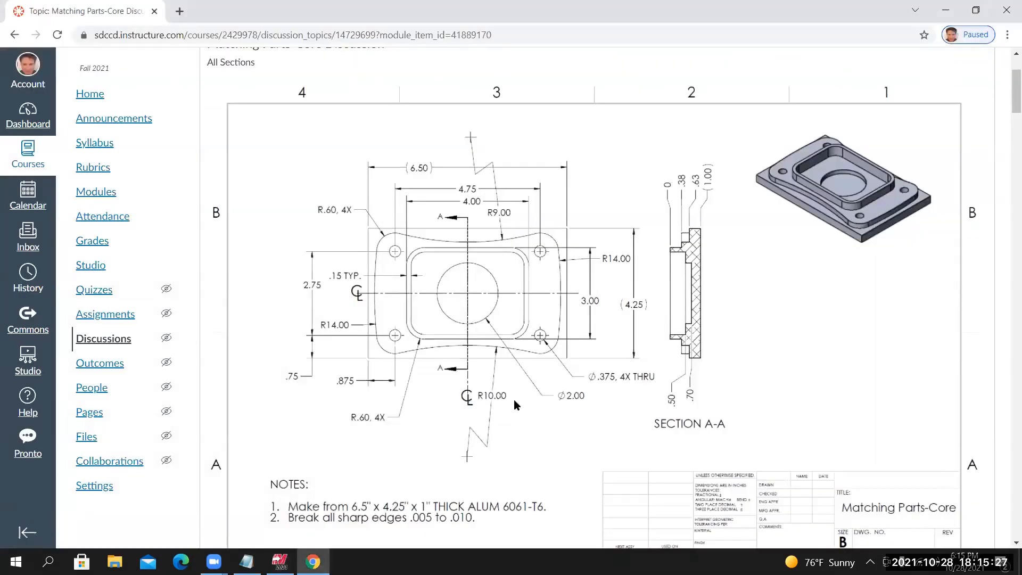
left_click(279, 561)
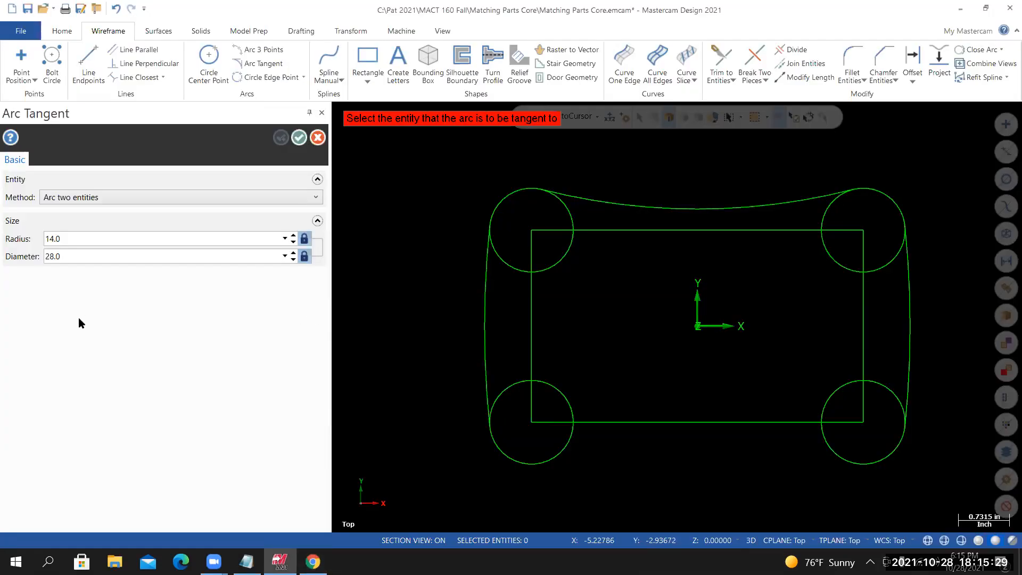
left_click_drag(83, 238, 23, 240)
type("10")
key("Return")
left_click(565, 449)
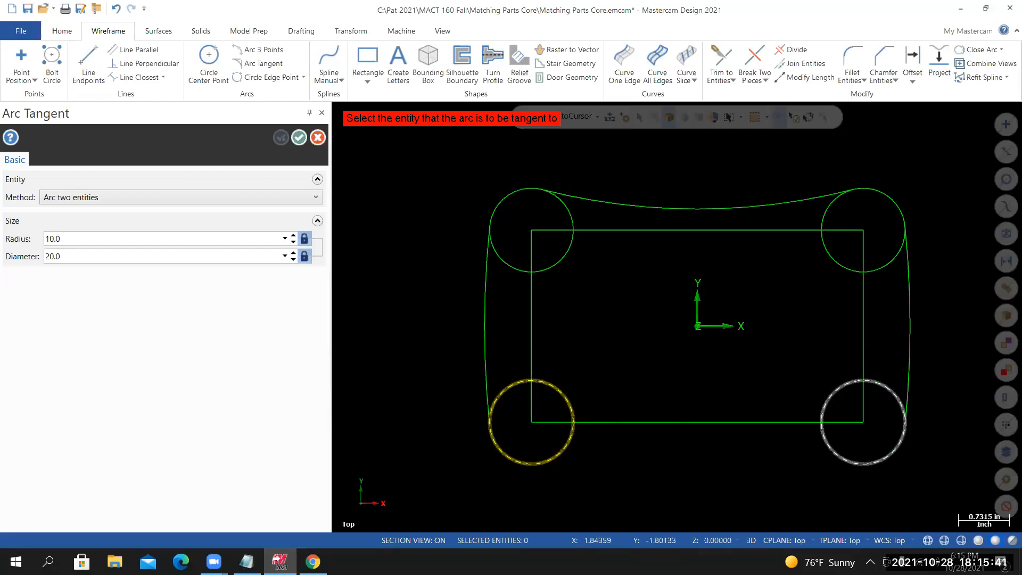
left_click(830, 450)
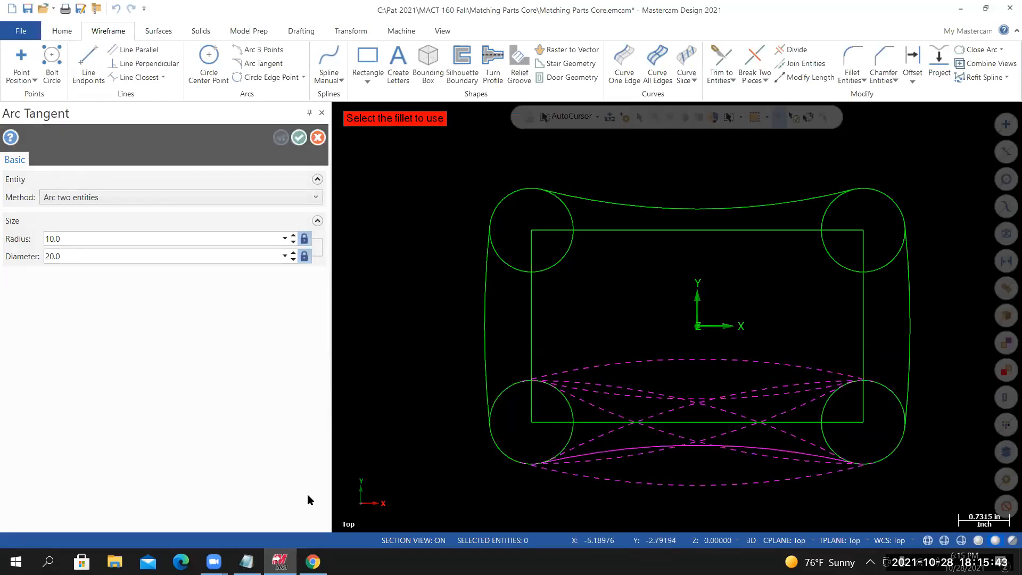
left_click(313, 562)
left_click(279, 561)
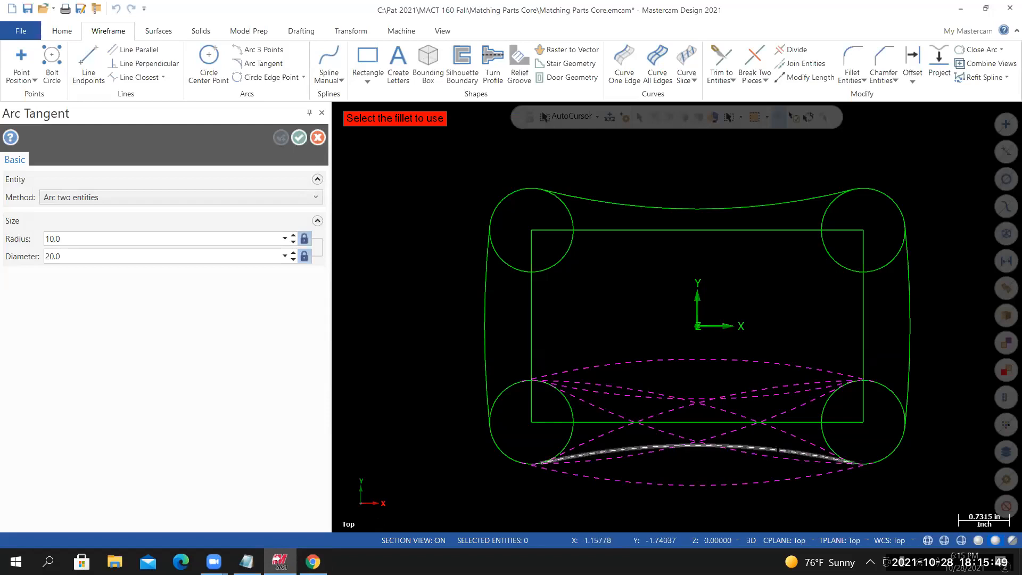
left_click(778, 450)
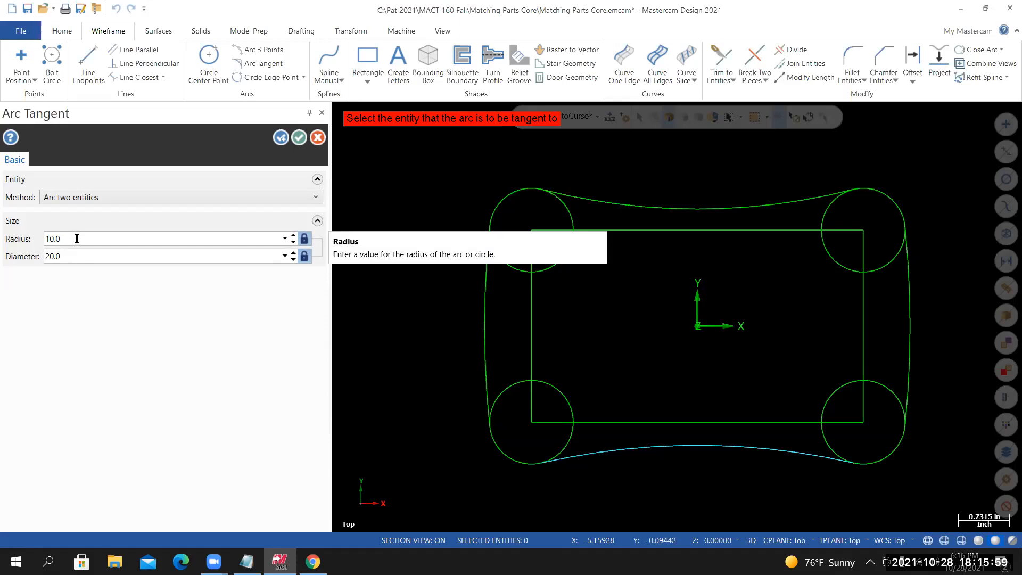
left_click(299, 138)
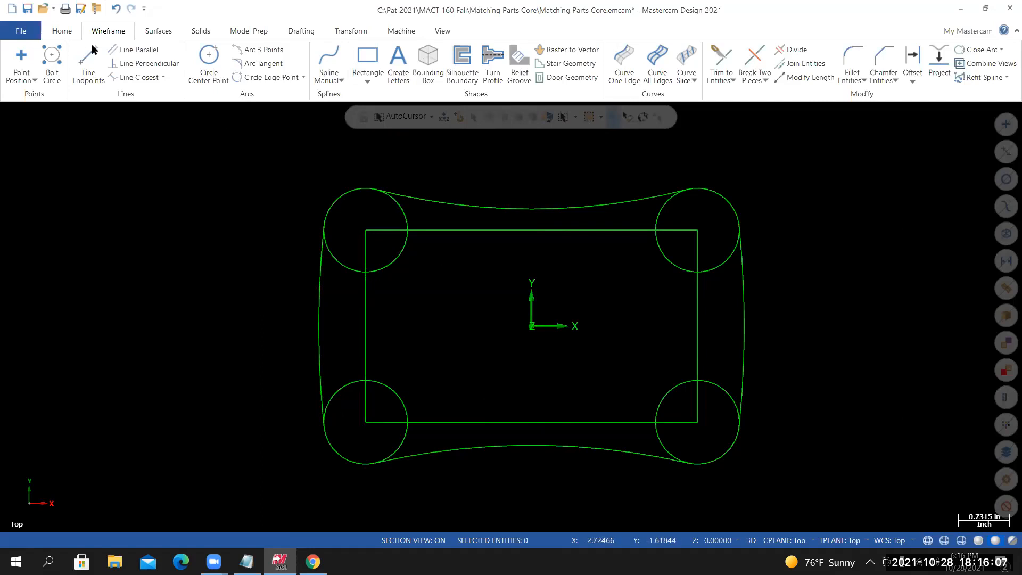
left_click(21, 31)
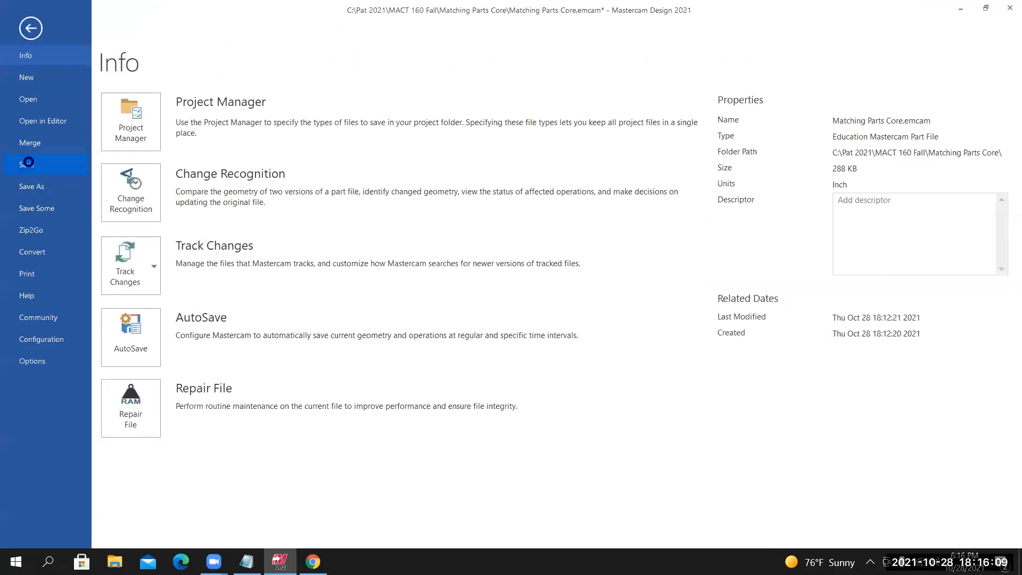
left_click(27, 165)
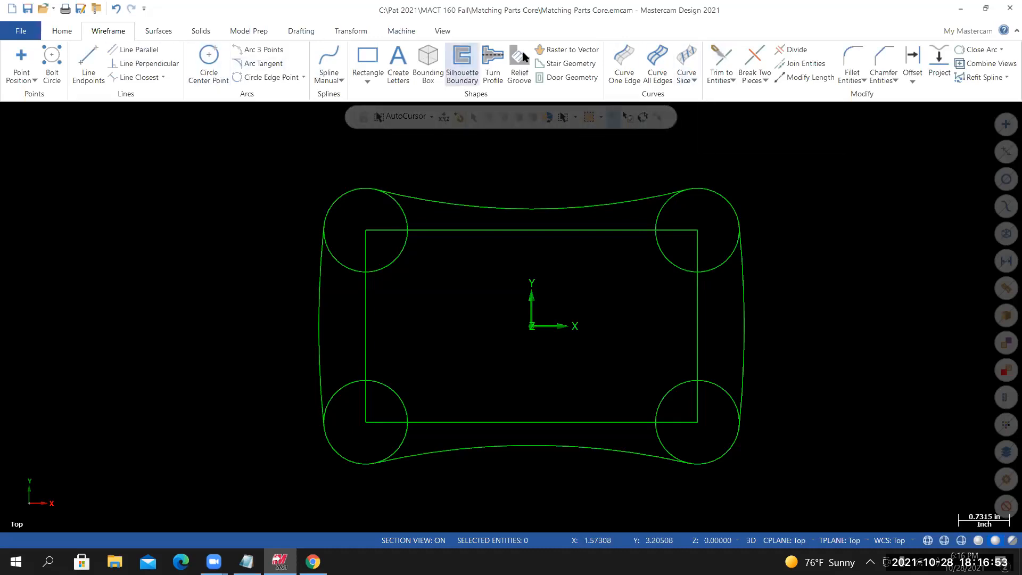
Trim the upper-left circle against the left and upper arcs with the Trim 3 entities method, keeping its outer corner portion
left_click(718, 58)
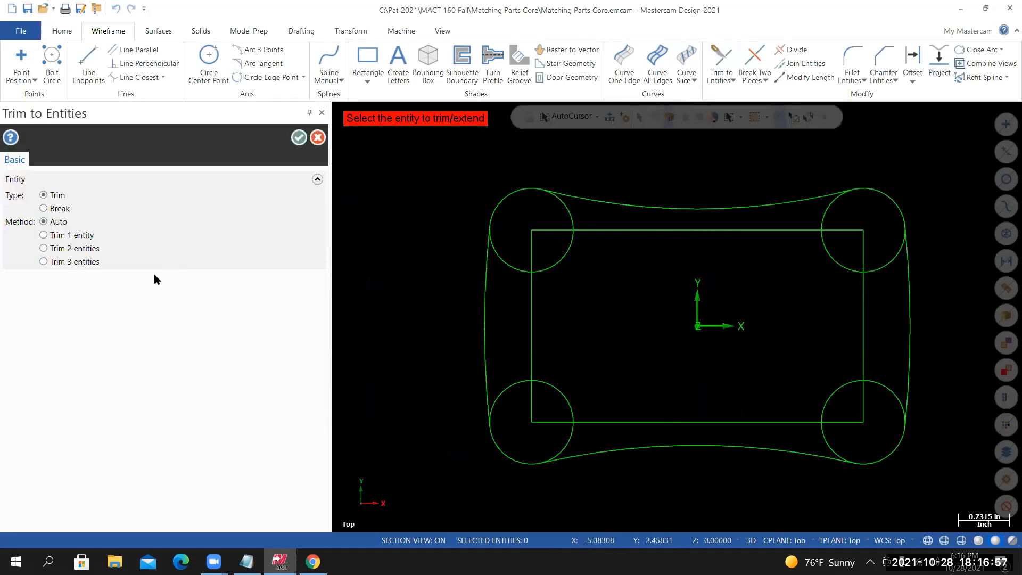
left_click(43, 261)
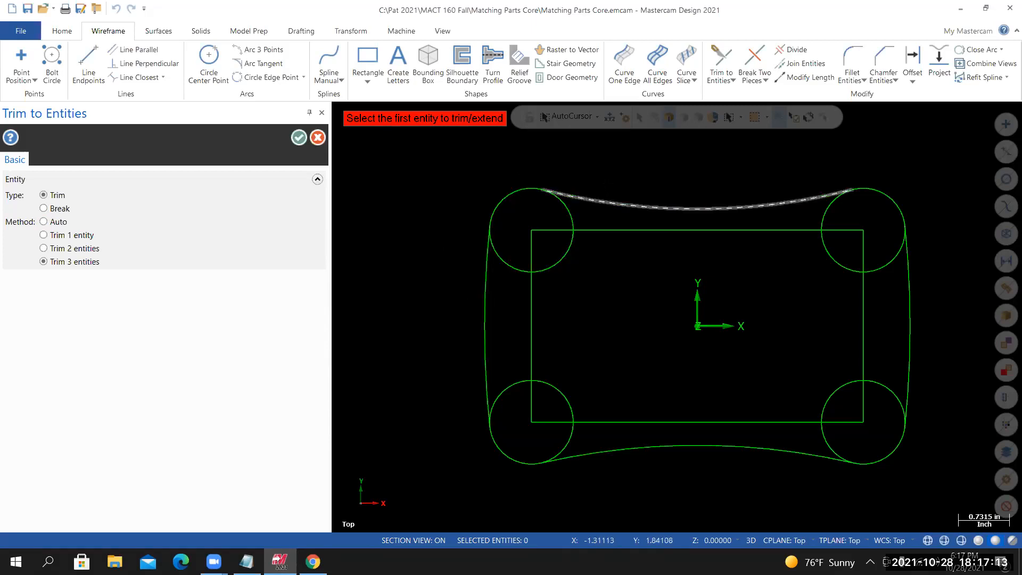
left_click(477, 282)
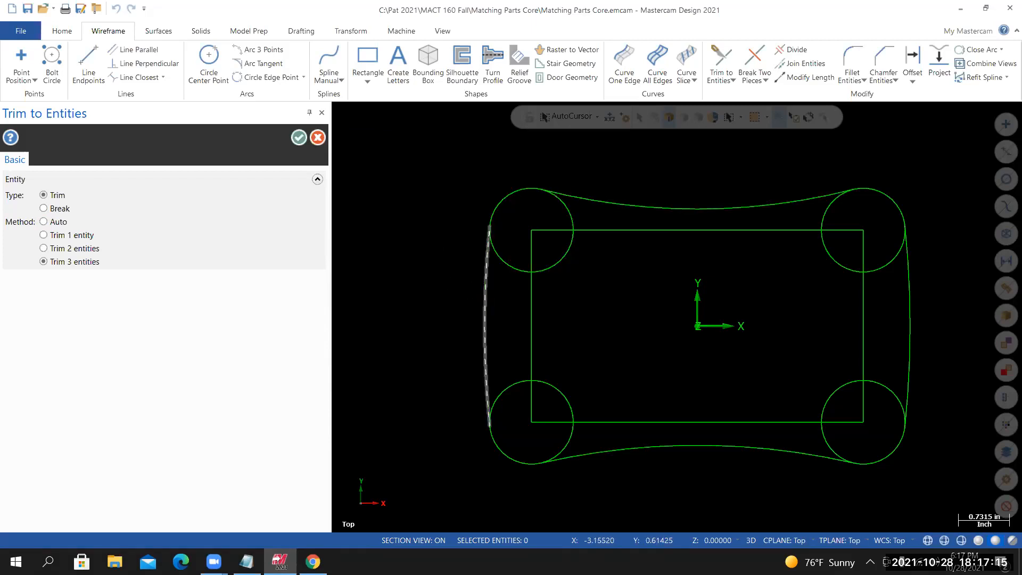
left_click(610, 203)
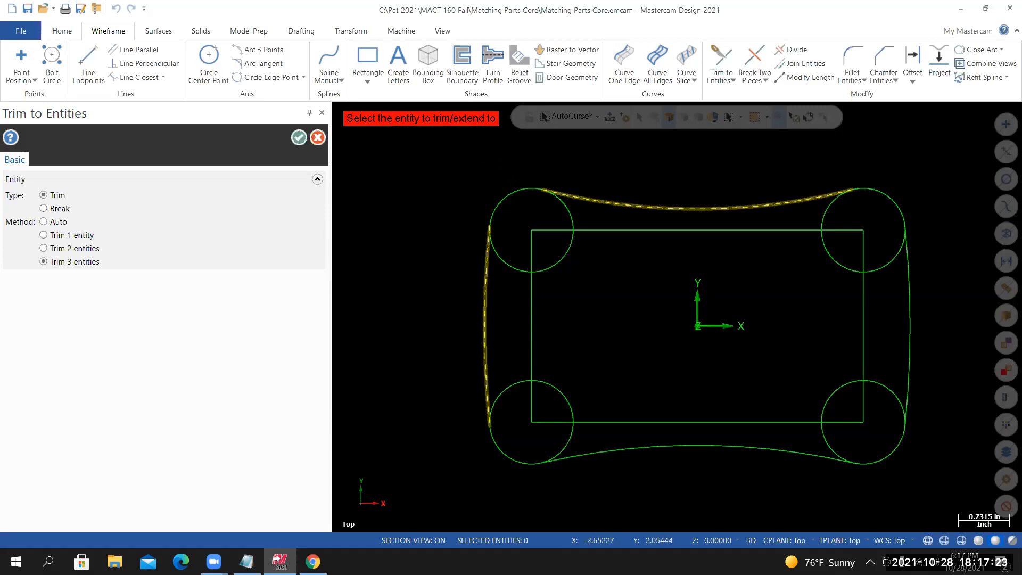
left_click(520, 190)
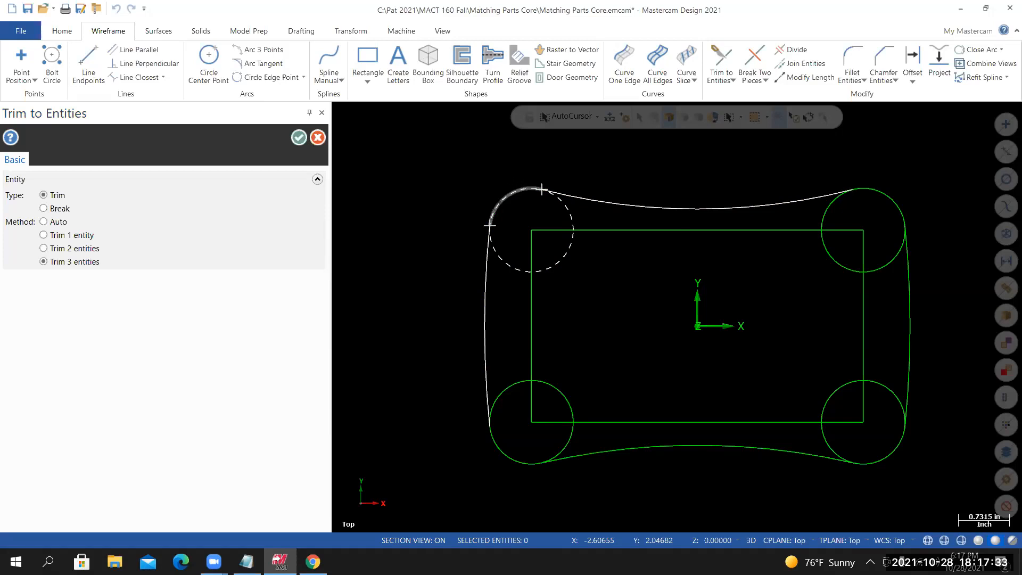
left_click(512, 191)
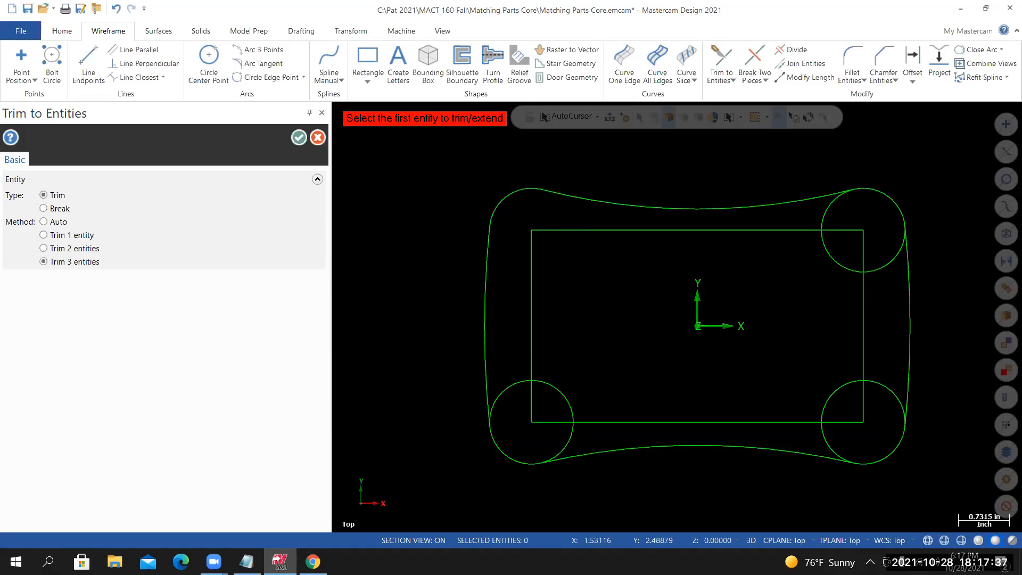
Trim the upper-right, lower-right and lower-left circles against their neighbouring tangent arcs, keeping only the outer rounded corners
left_click(797, 200)
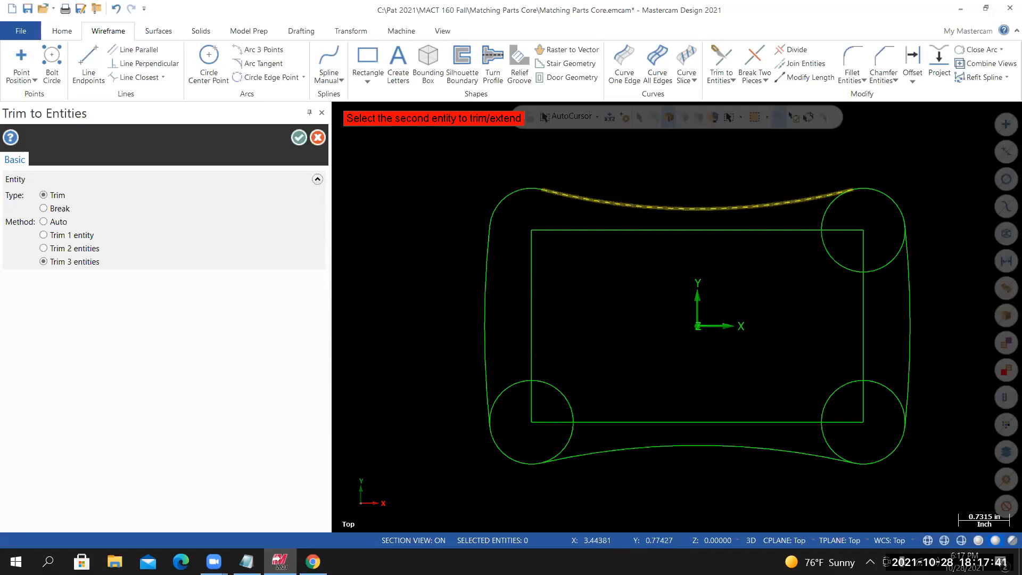
left_click(908, 273)
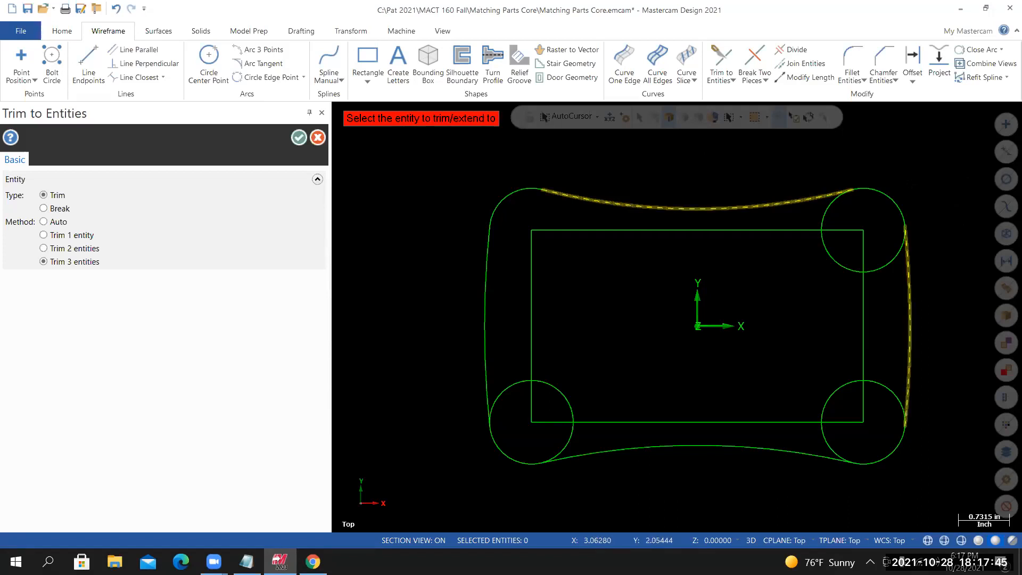
left_click(849, 192)
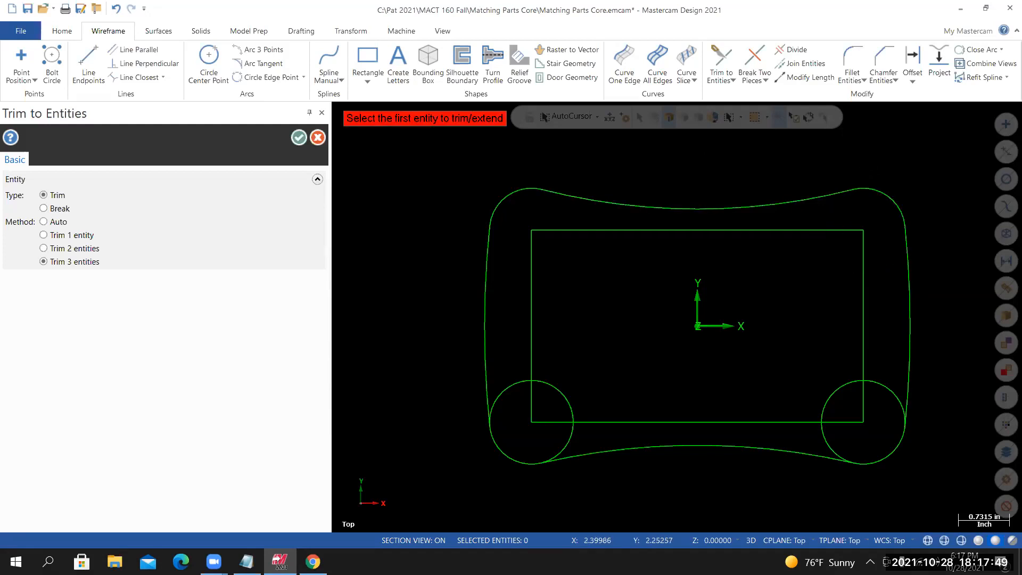
left_click(909, 367)
left_click(802, 453)
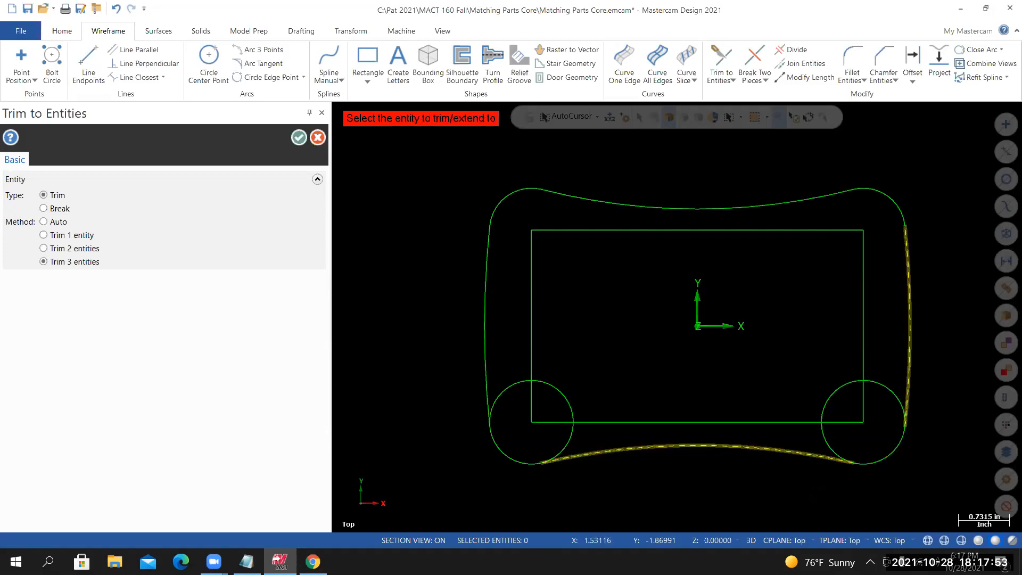
left_click(890, 453)
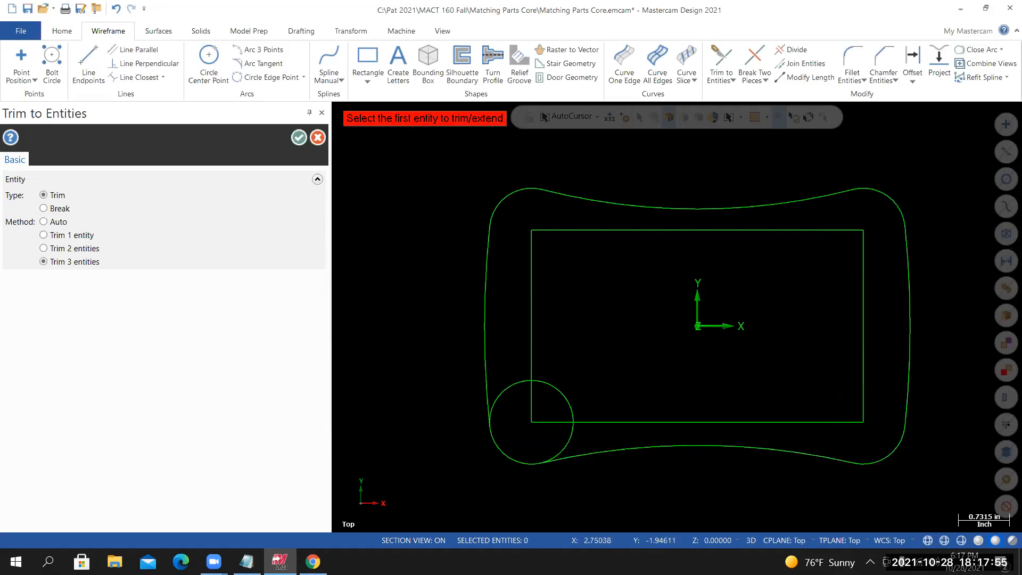
left_click(591, 453)
left_click(486, 393)
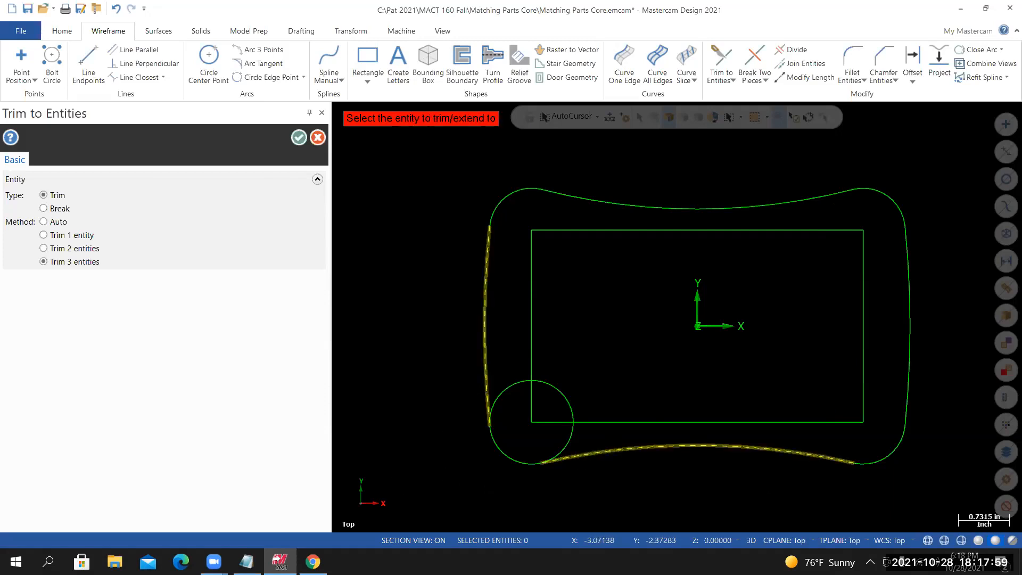
left_click(507, 456)
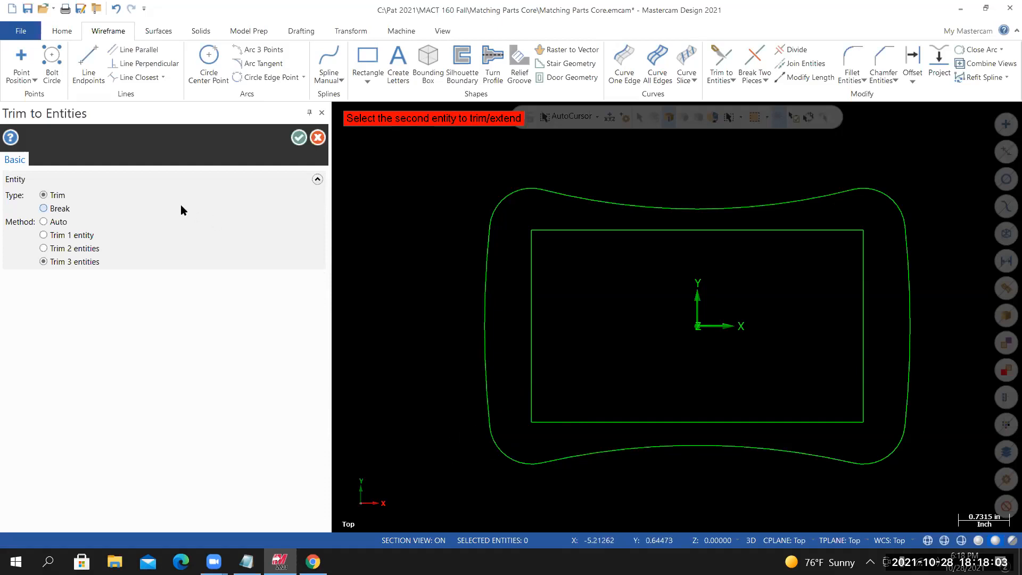
Finish the corner trimming of the outer profile and save the part file
left_click(299, 138)
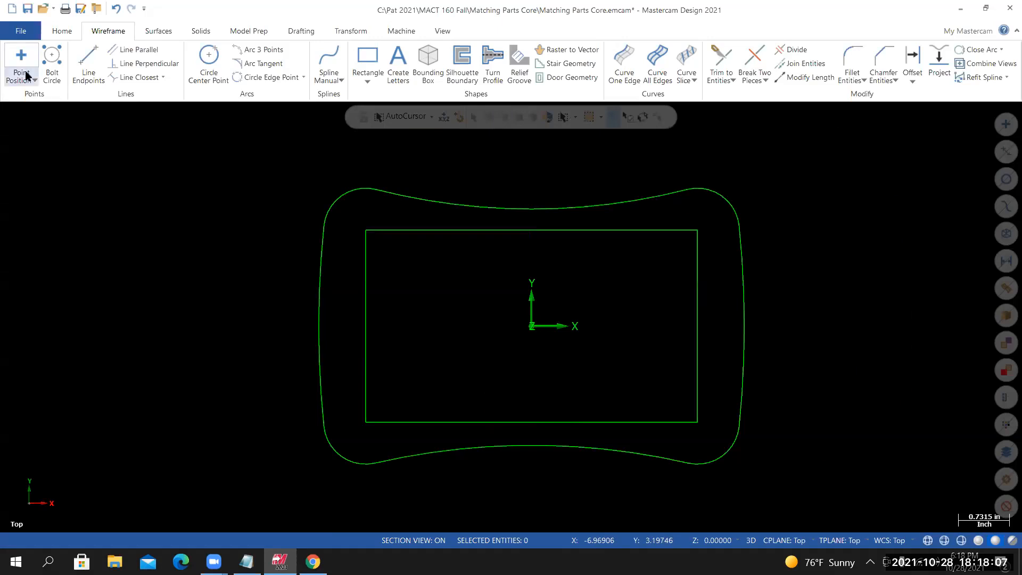
left_click(21, 31)
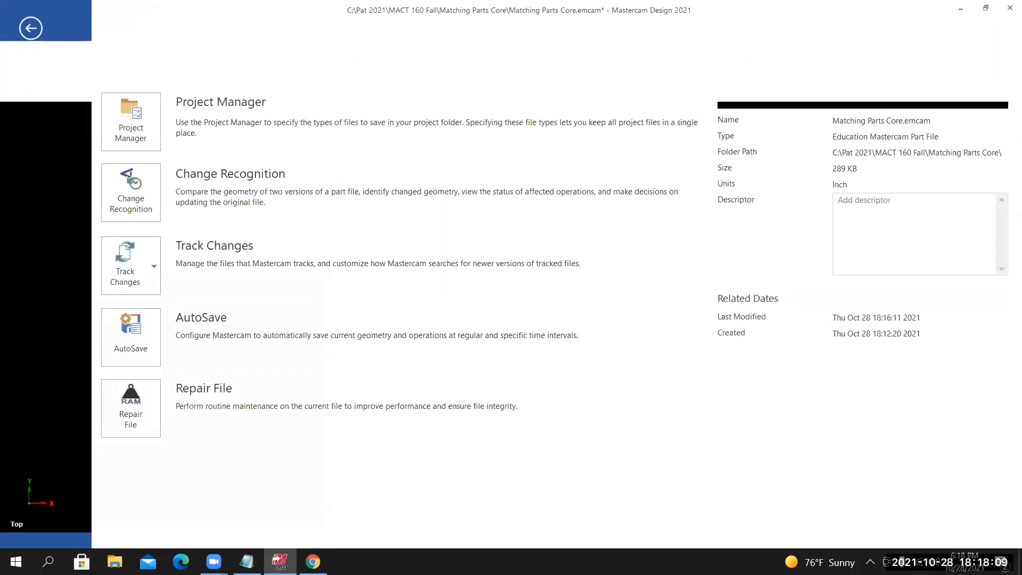
key("ctrl+s")
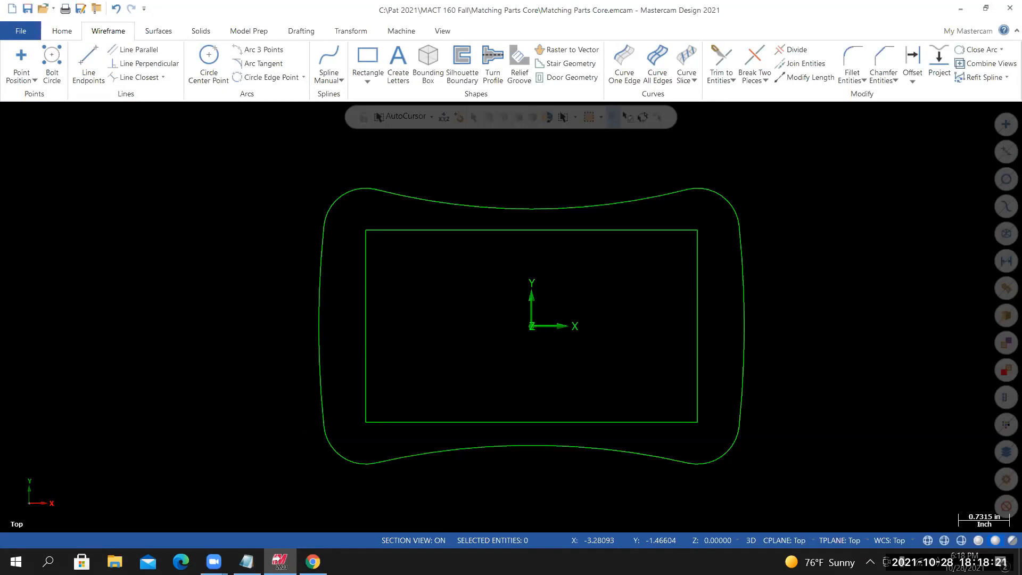
Following the part drawing in Chrome, create 0.375 diameter circles centred on the rectangle's four corners in Mastercam, and save the part file
left_click(313, 561)
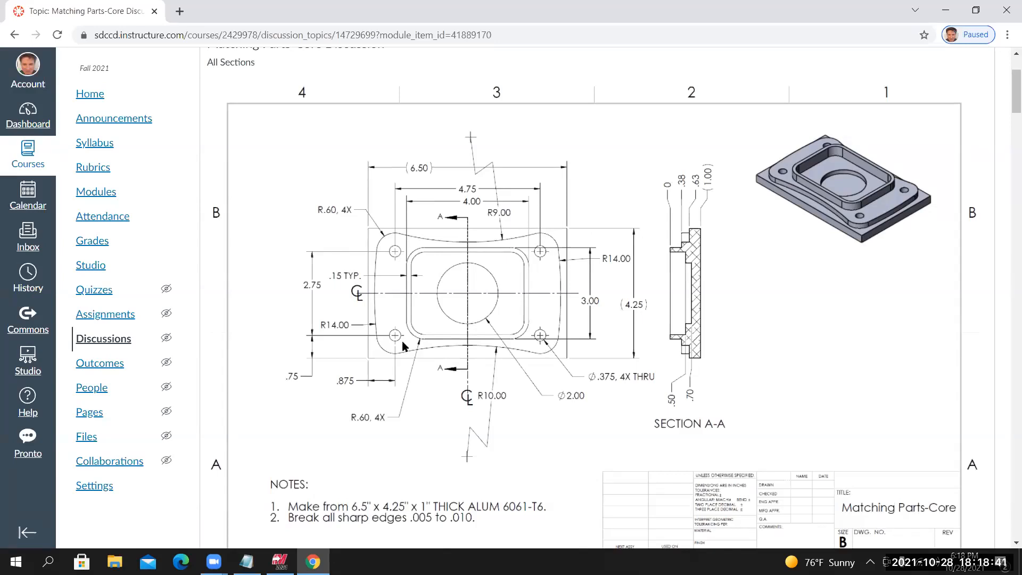
left_click(277, 561)
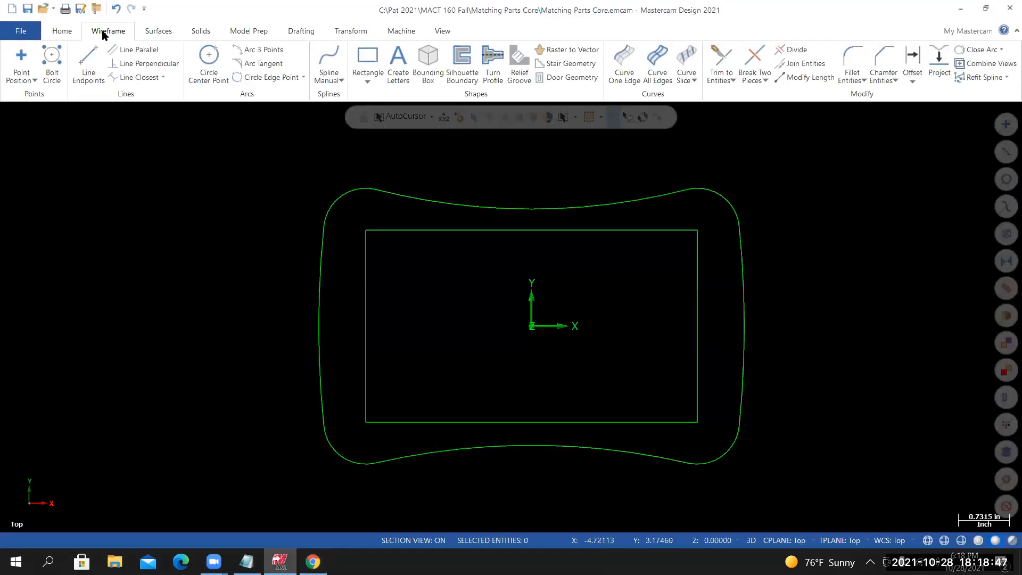
left_click(211, 57)
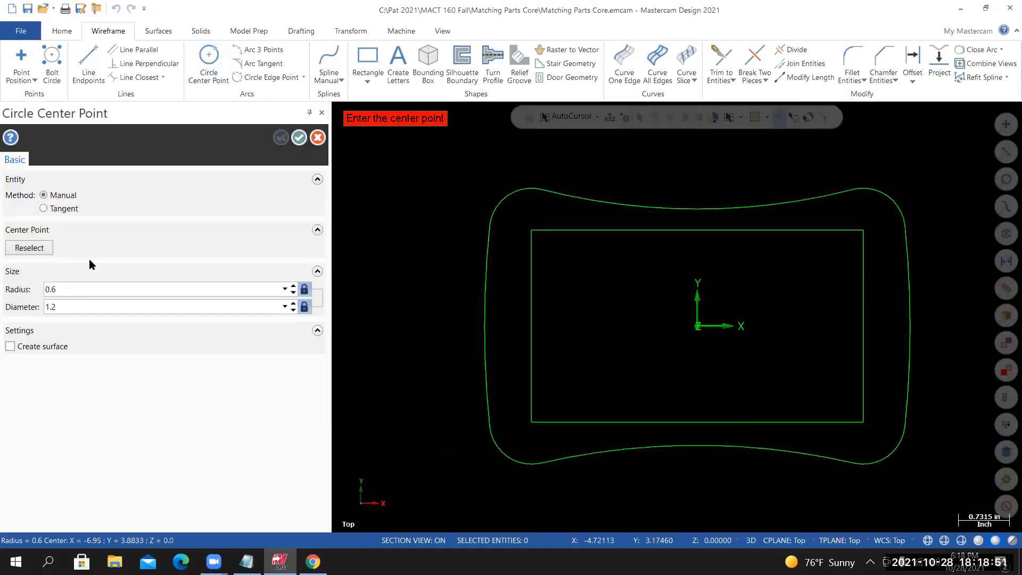
left_click(21, 307)
type("0.375")
key("Return")
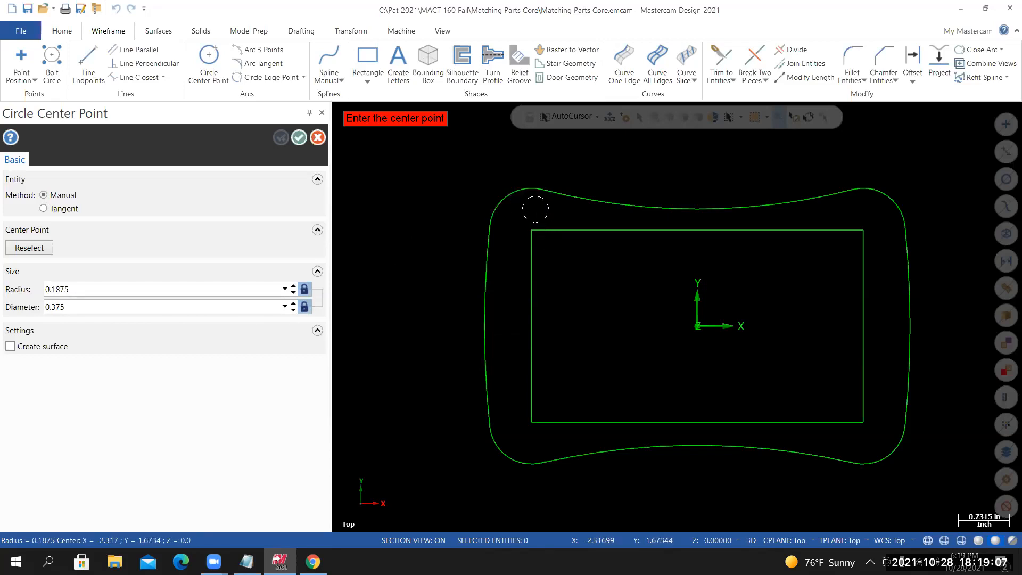
left_click(531, 230)
left_click(863, 229)
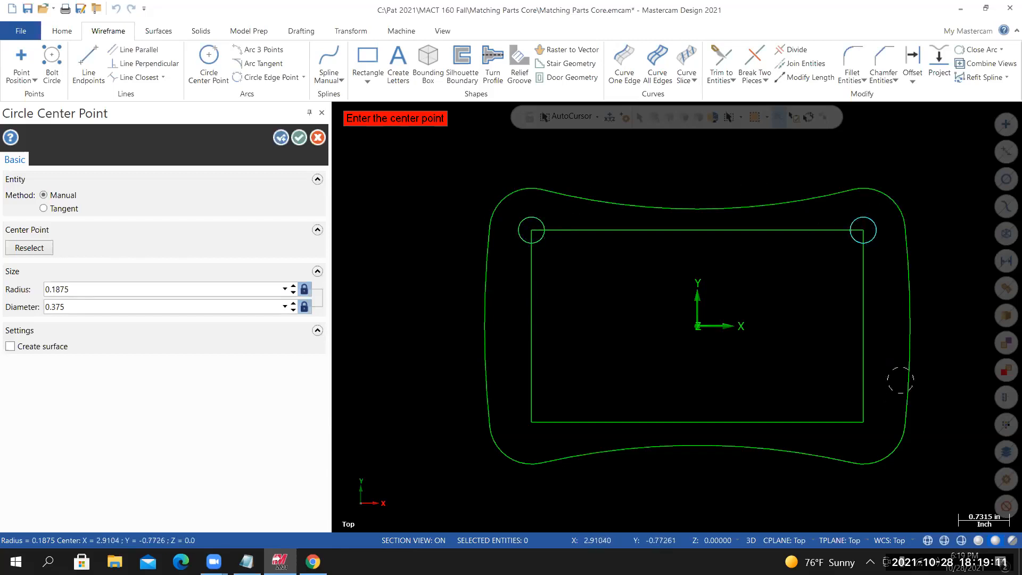
left_click(863, 422)
left_click(531, 422)
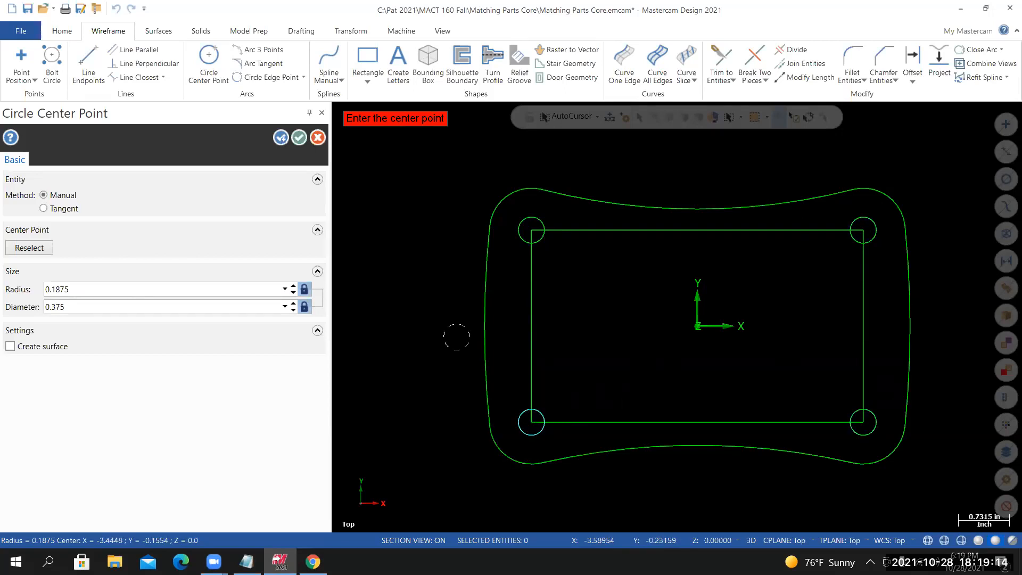
left_click(298, 138)
left_click(24, 32)
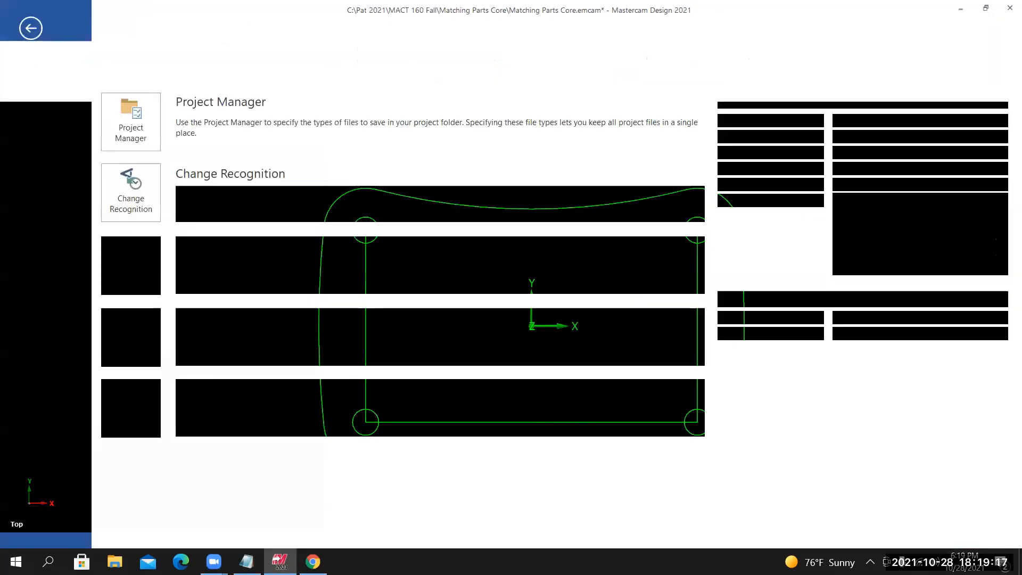
left_click(41, 162)
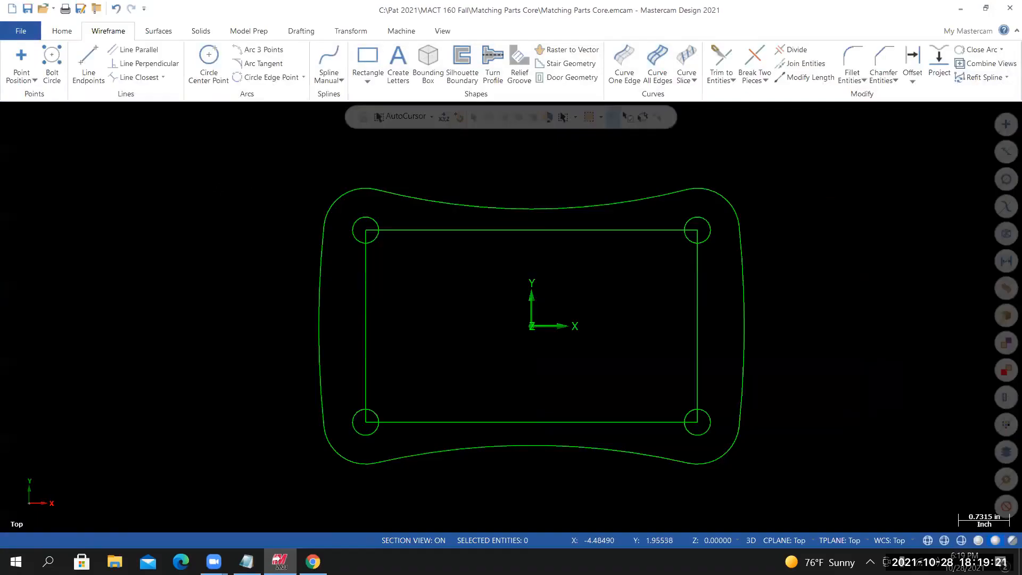
Consult the part drawing in Chrome and set up a rectangular shape in Mastercam with width 4.0 and height 3.0
left_click(313, 562)
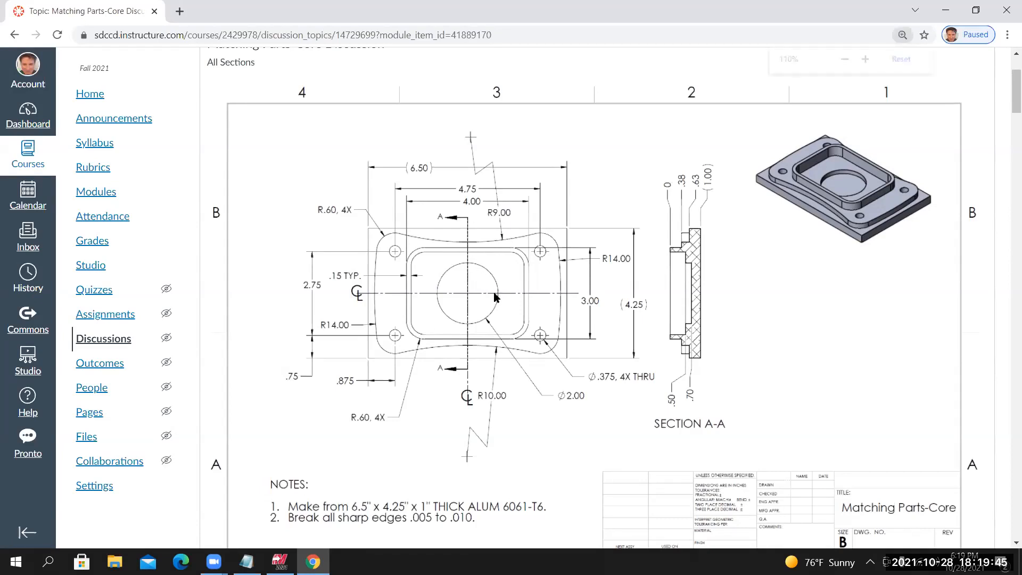
scroll(718, 391, "up", 1, "ctrl")
scroll(720, 355, "up", 1, "ctrl")
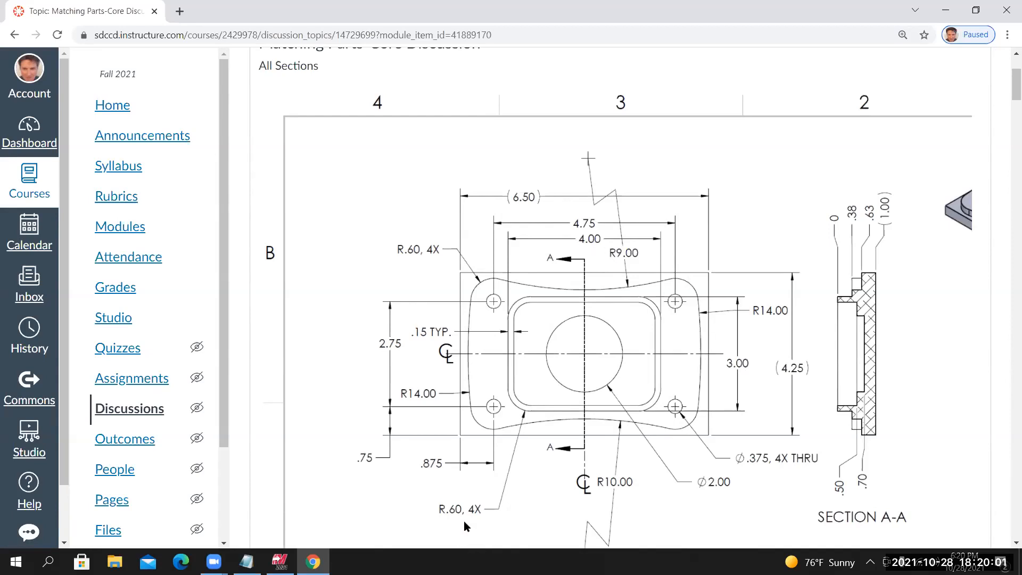
left_click(279, 561)
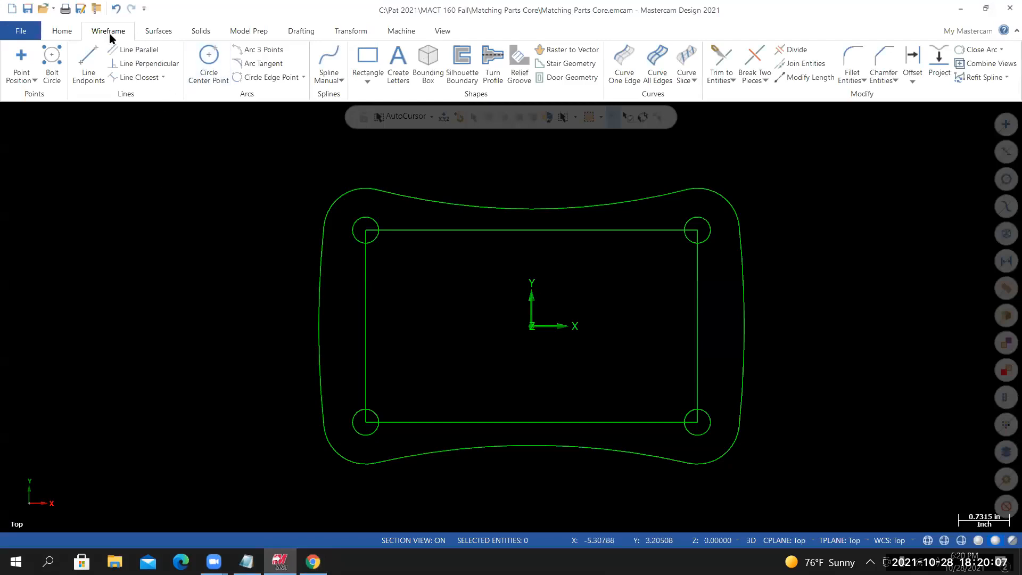
left_click(367, 80)
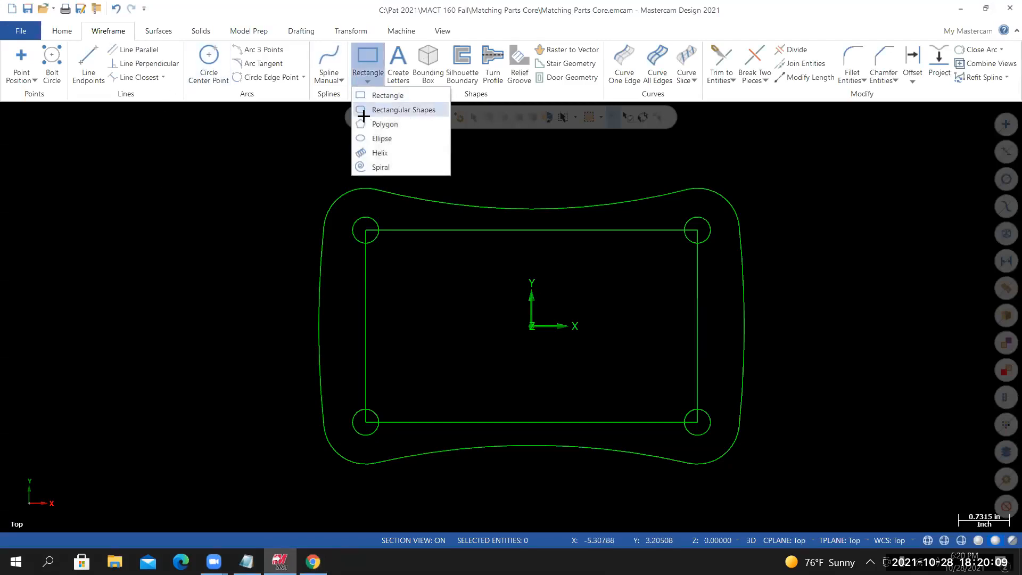
left_click(364, 113)
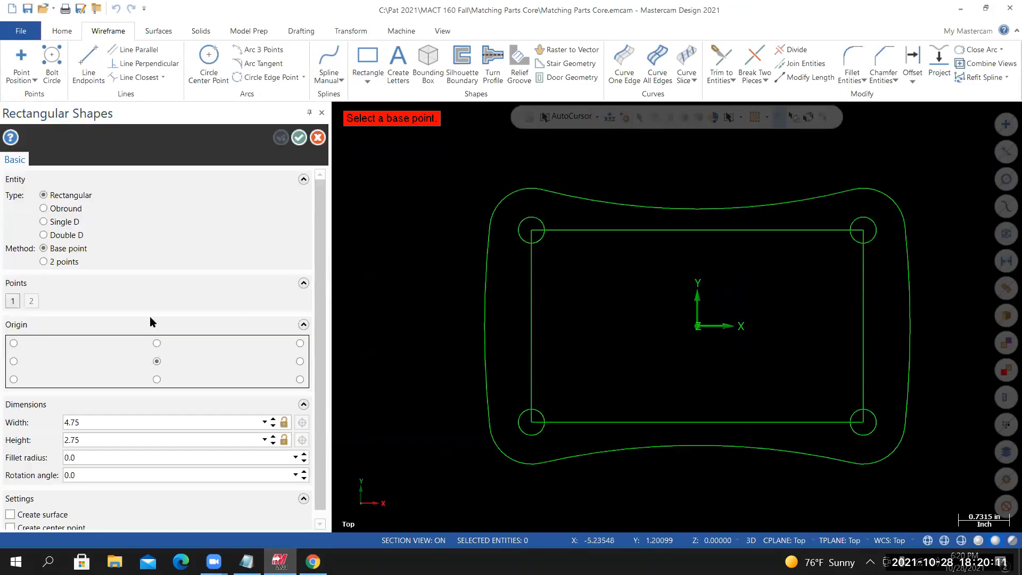
left_click(98, 424)
type("4.0")
left_click(104, 446)
type("3.0")
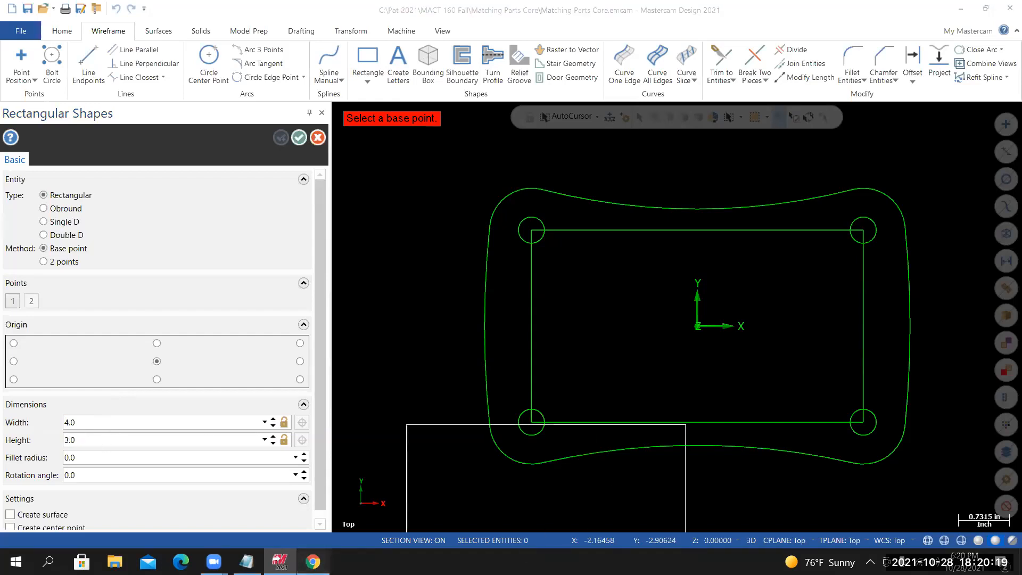
Following the part drawing, set the rectangular shape's fillet radius to 0.6 and place it centred on the origin
key("alt+Tab")
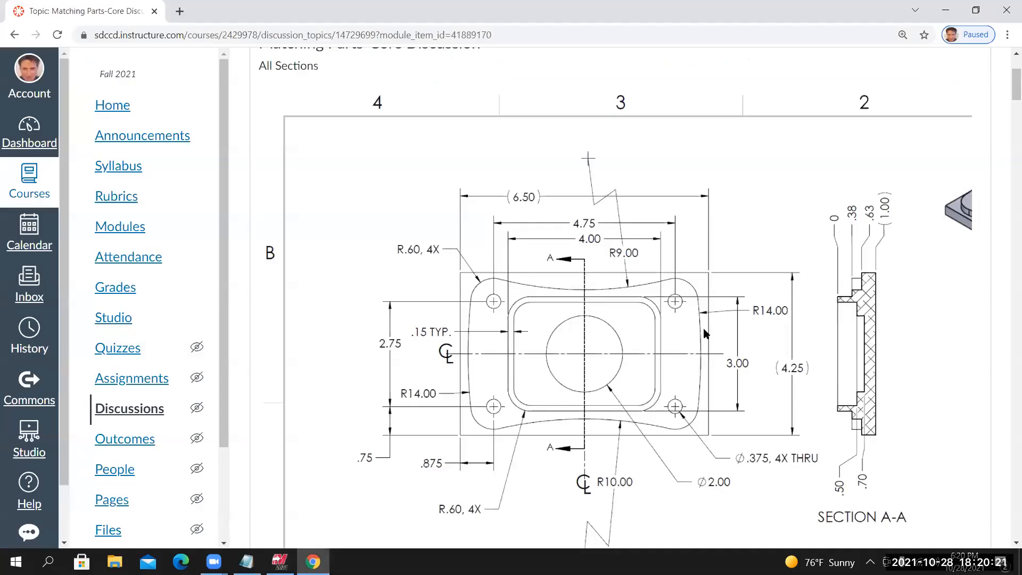
left_click(280, 561)
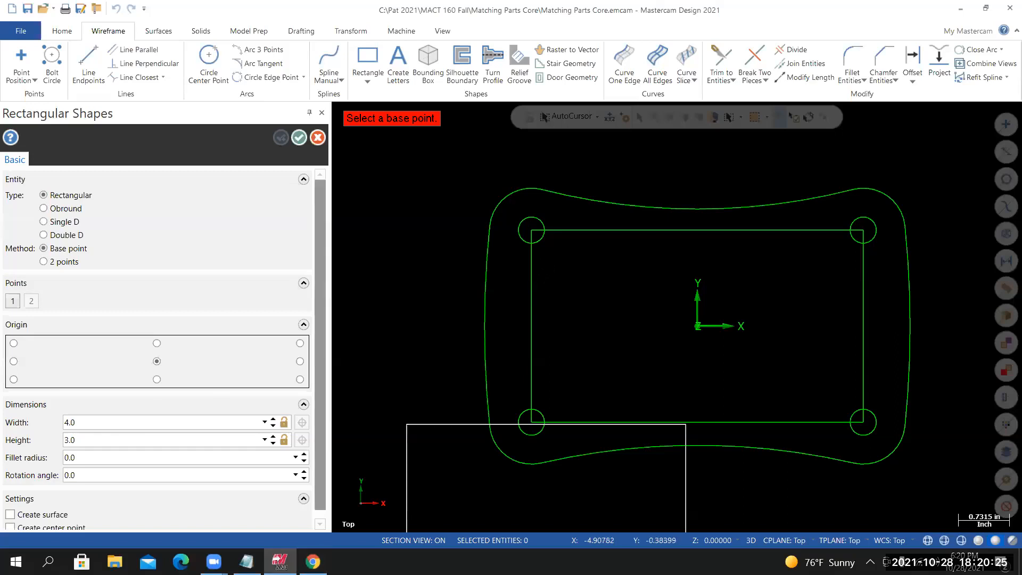
left_click(94, 457)
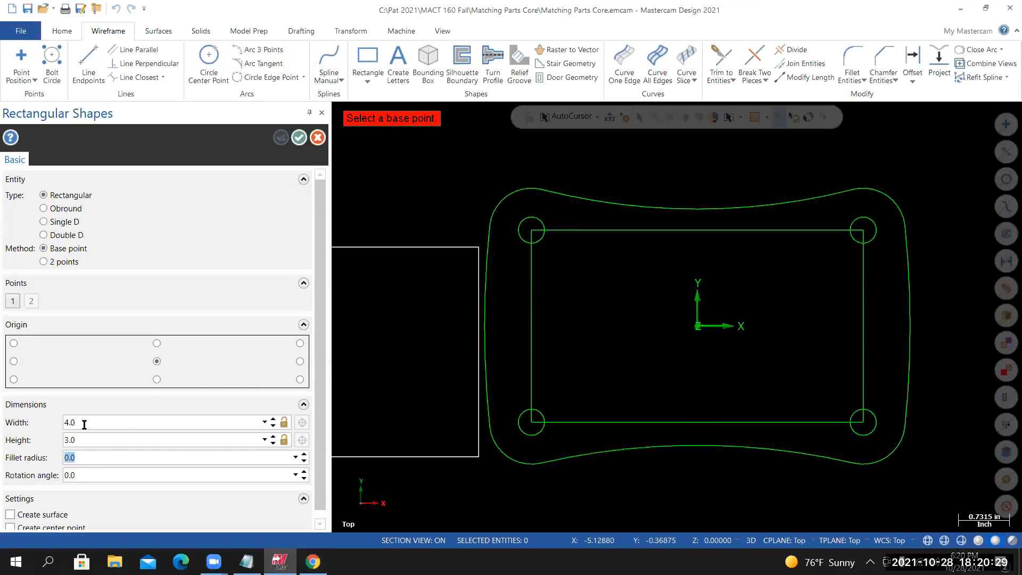
type(".6")
key("Return")
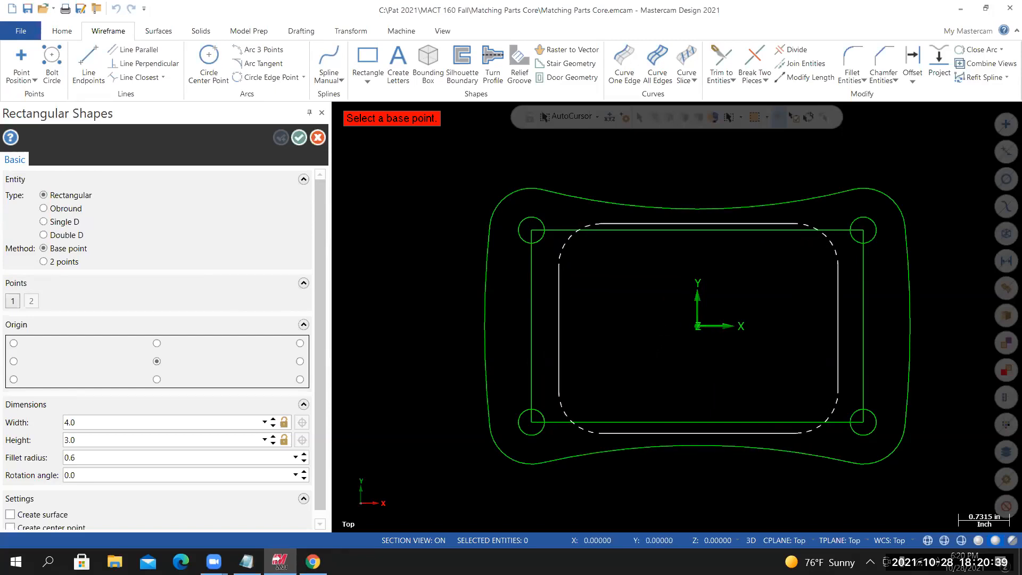
left_click(697, 325)
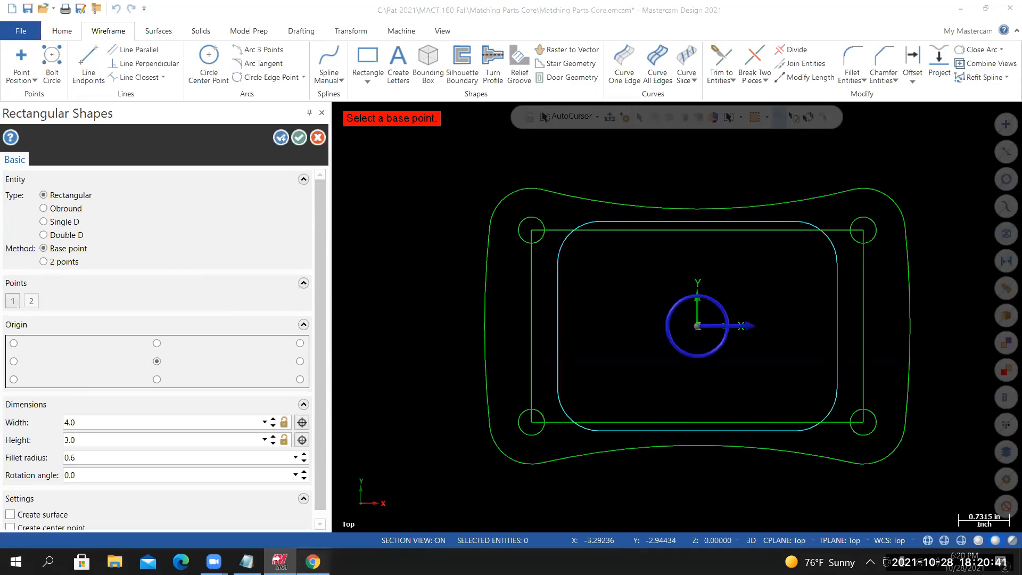
key("alt+Tab")
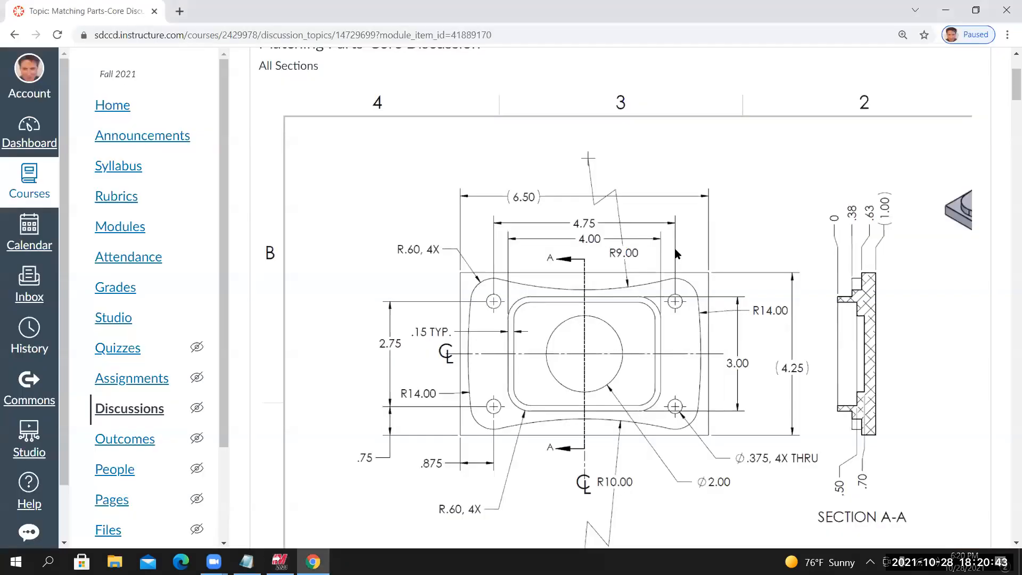
left_click(280, 562)
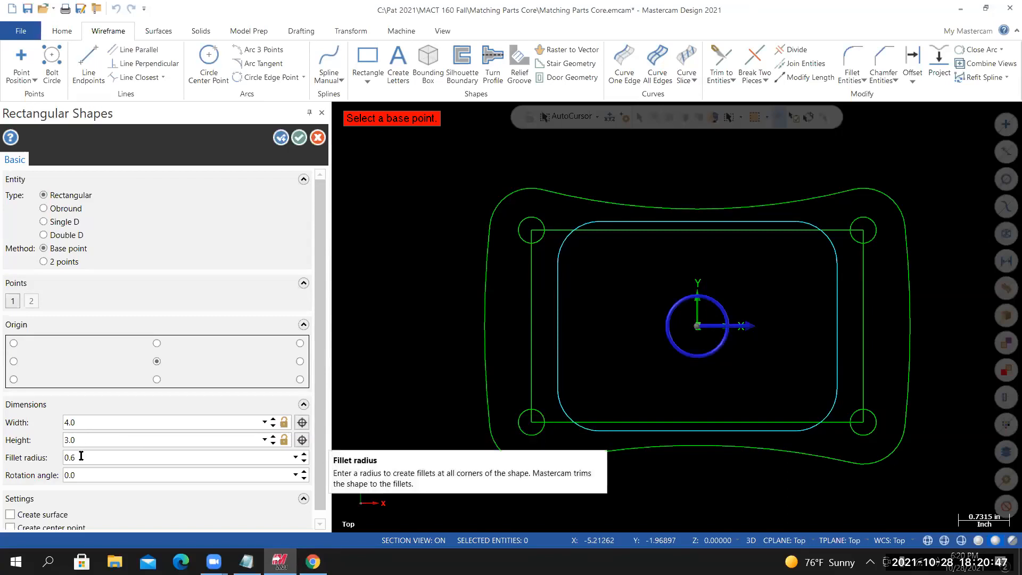
left_click(299, 137)
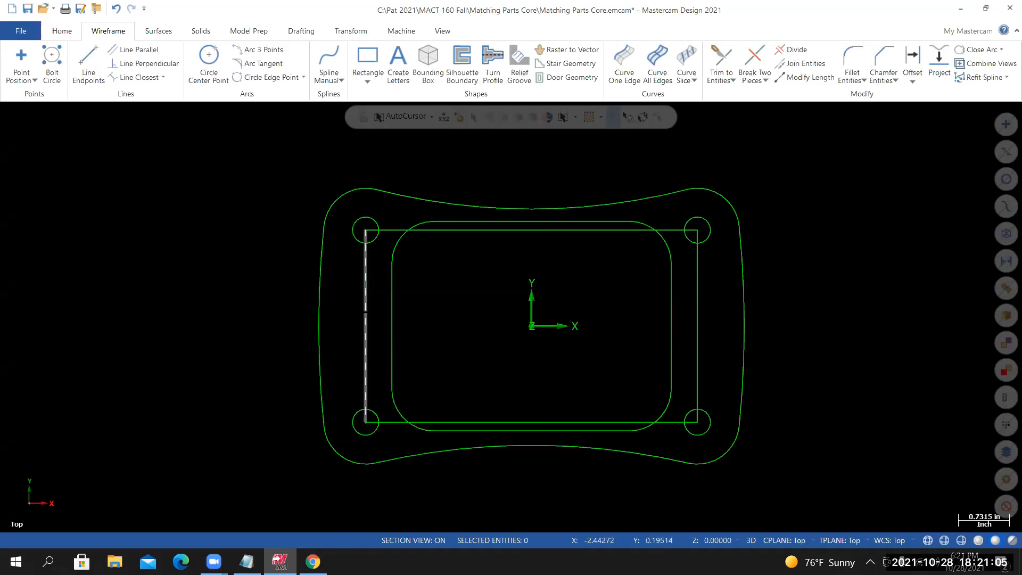
Delete the four-line construction rectangle joining the hole centres and save the part file
double_click(366, 313)
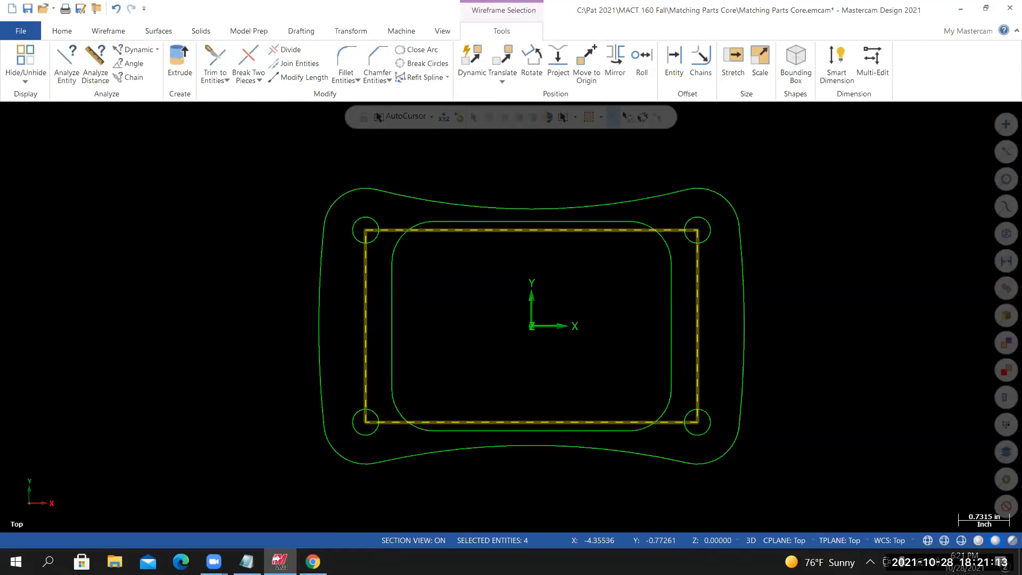
key("Delete")
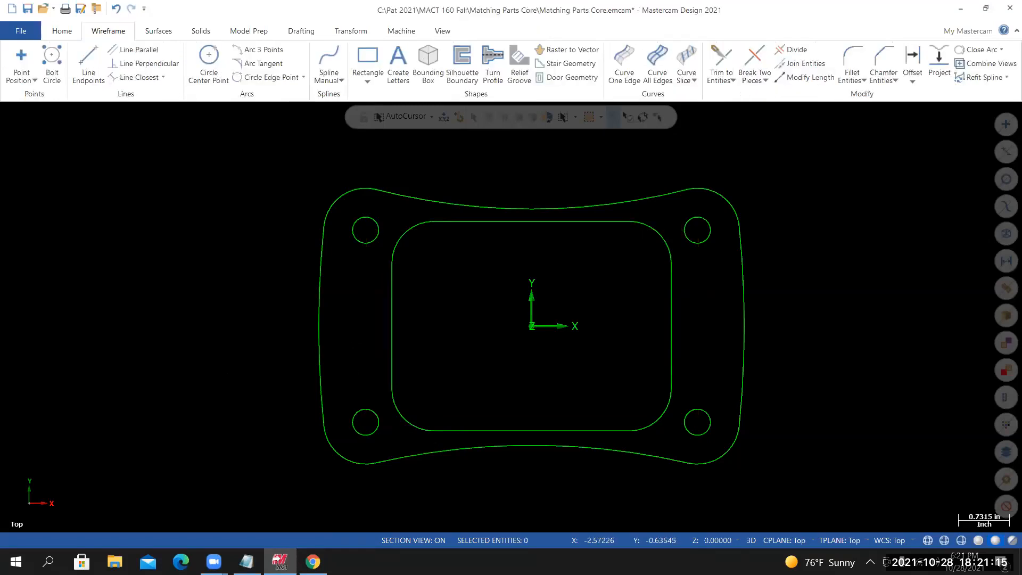
left_click(21, 31)
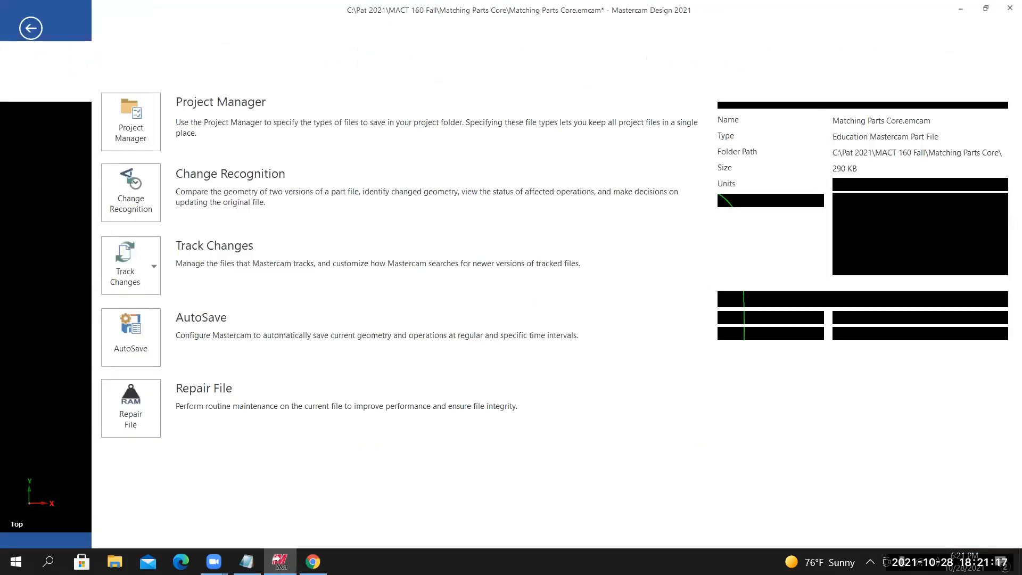
left_click(32, 164)
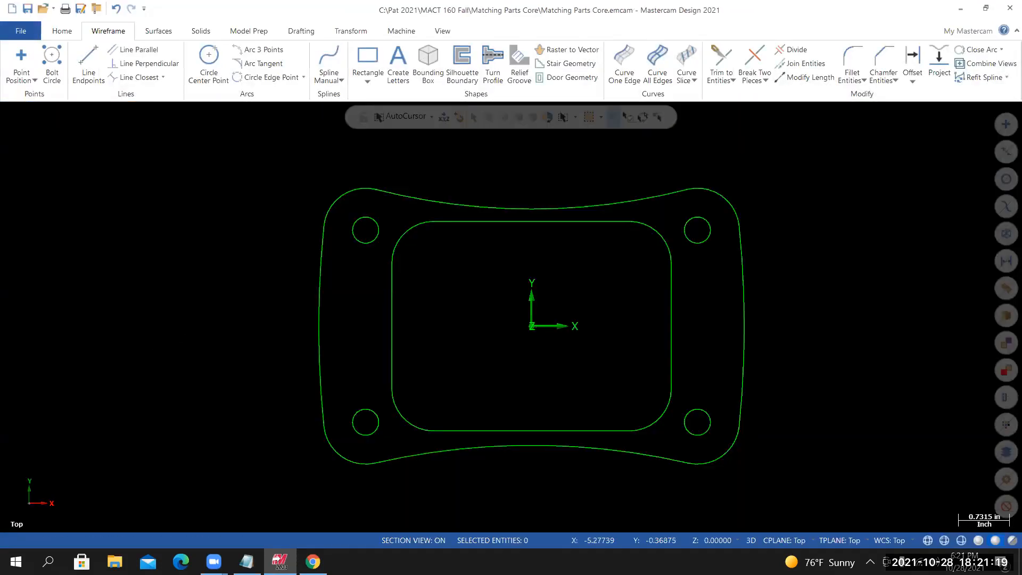
Consult the part drawing in Chrome and select the rounded inner rectangle in Mastercam as the chain for an Offset Chains operation
left_click(312, 561)
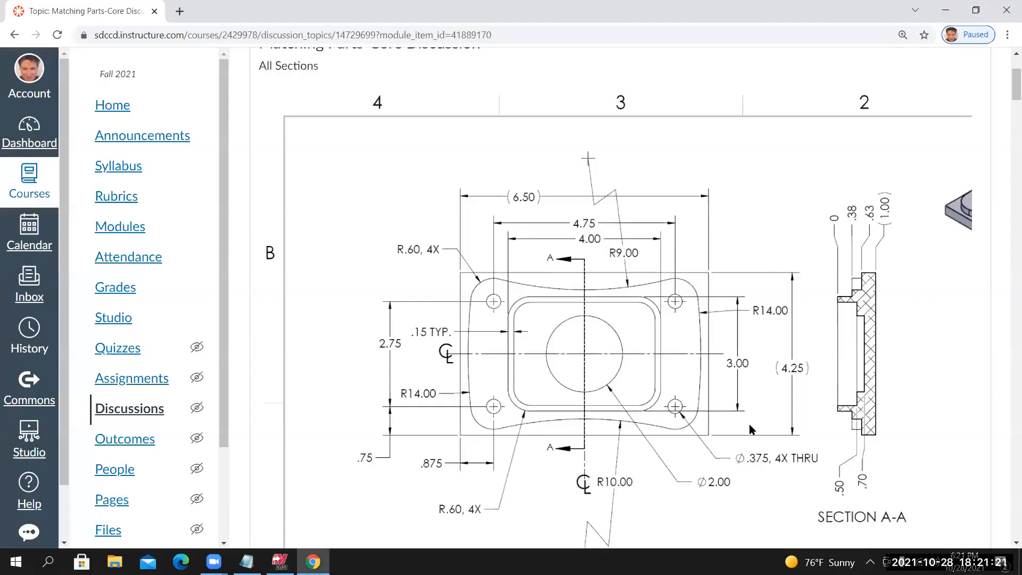
scroll(760, 421, "down", 1)
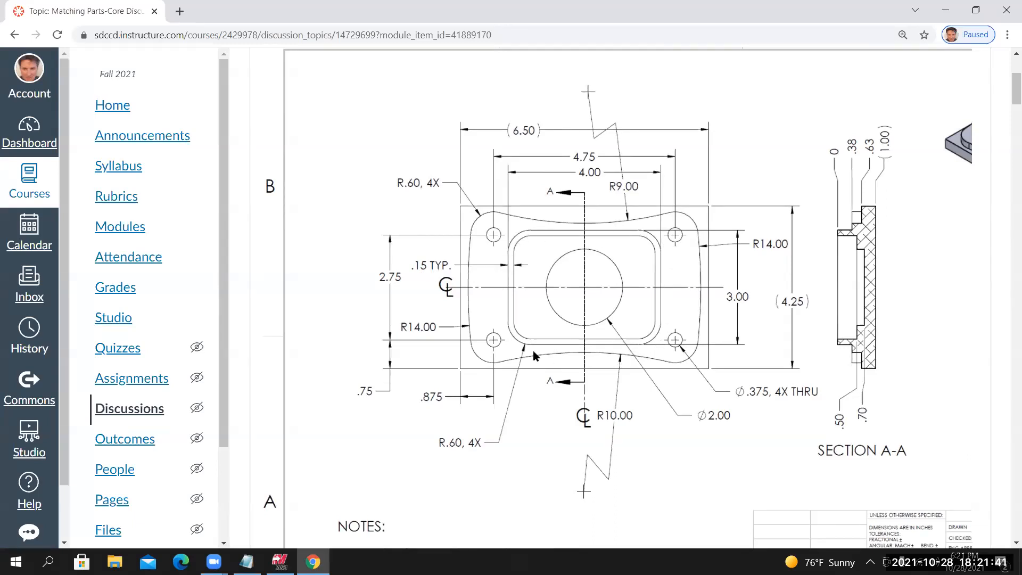
left_click(275, 555)
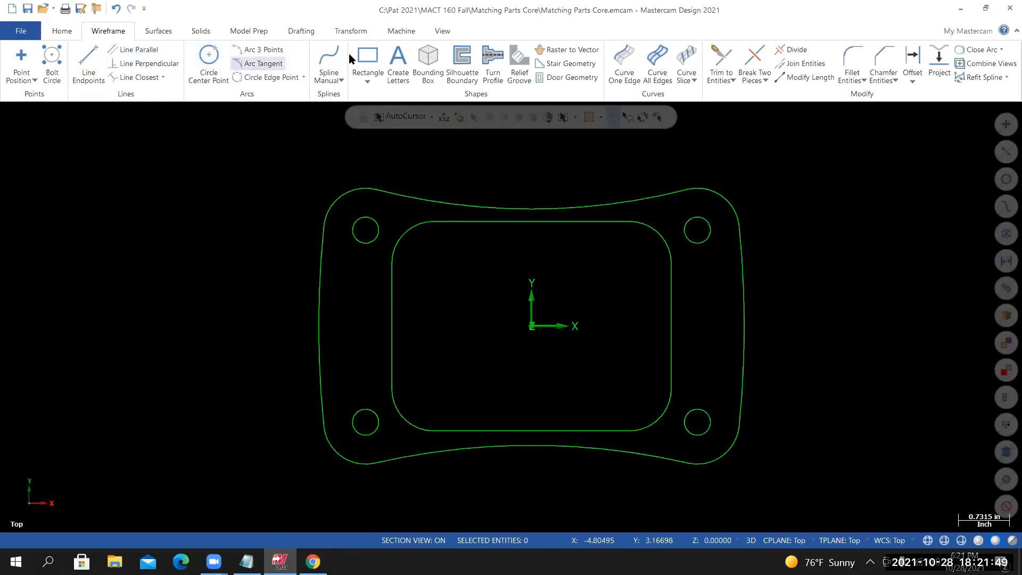
left_click(352, 31)
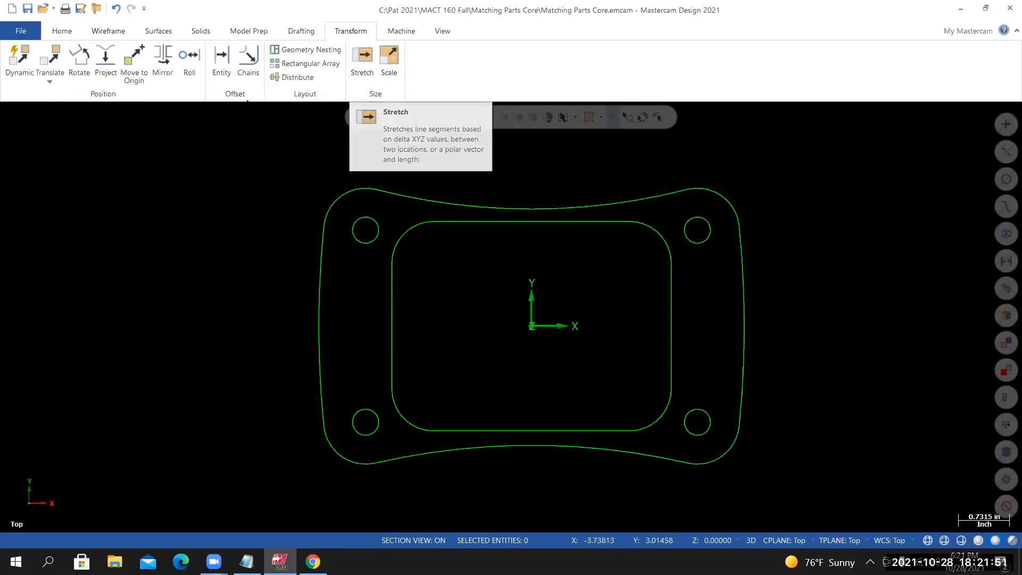
left_click(112, 34)
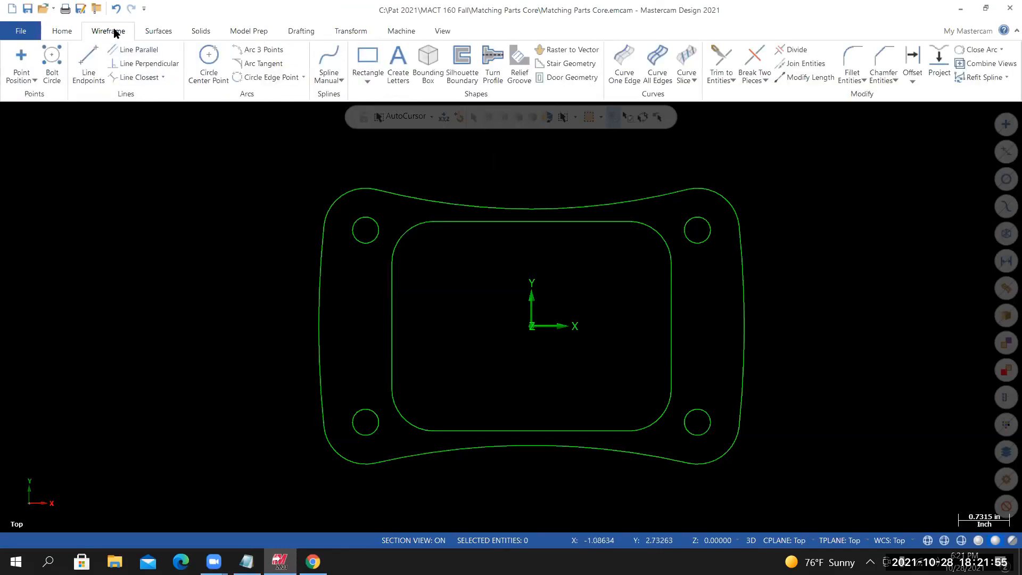
left_click(913, 84)
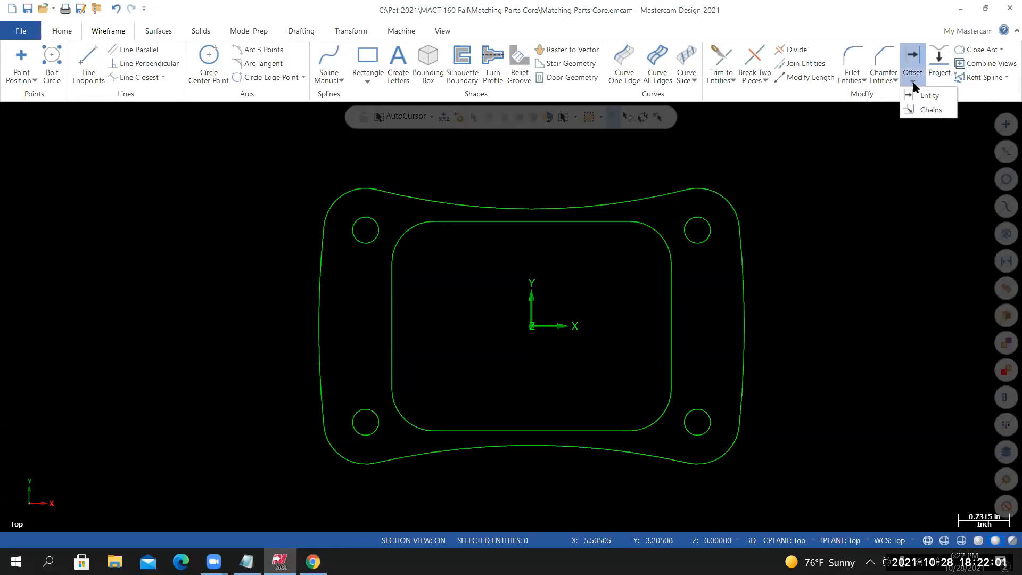
left_click(929, 110)
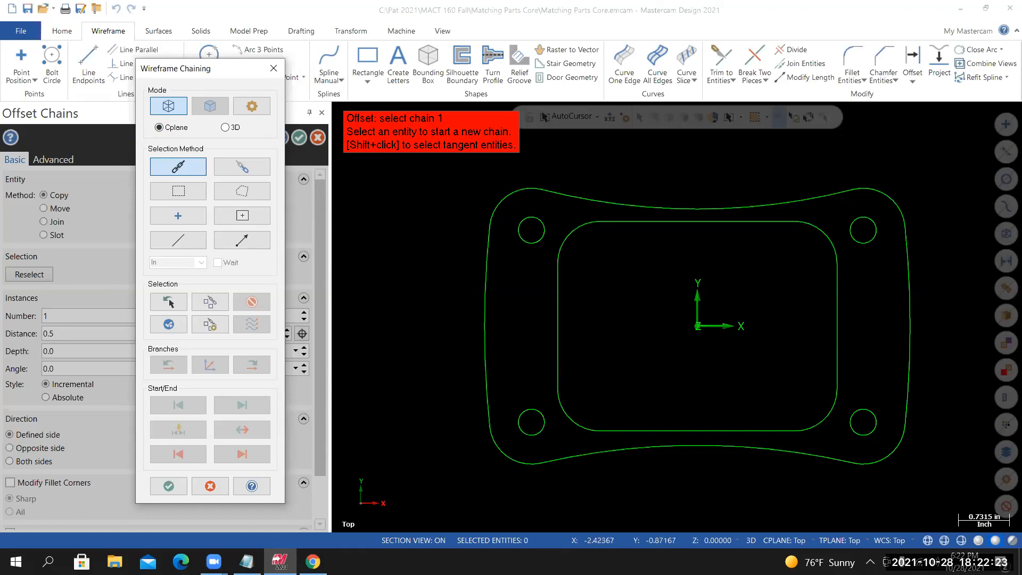
left_click(557, 352)
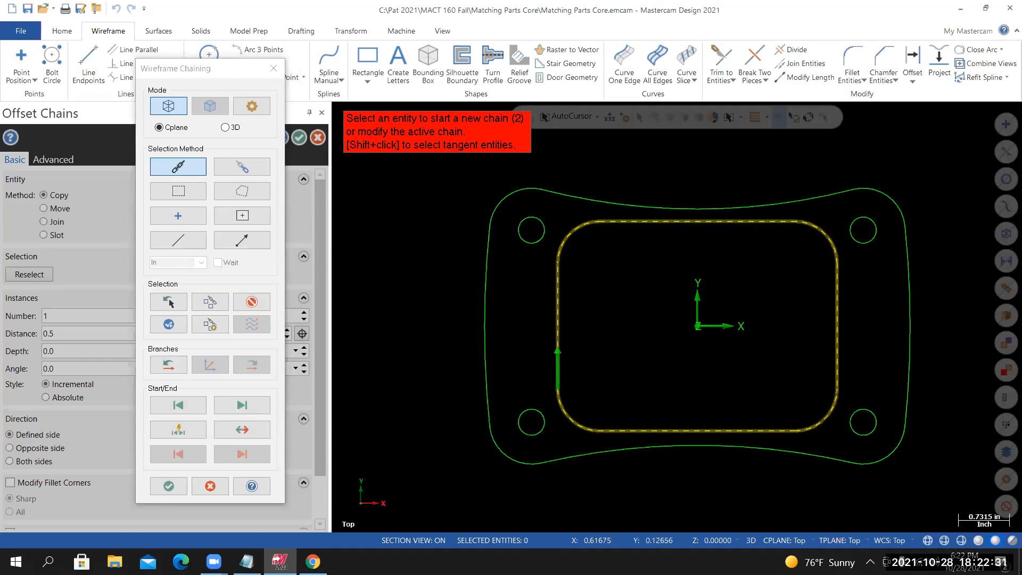
left_click(168, 486)
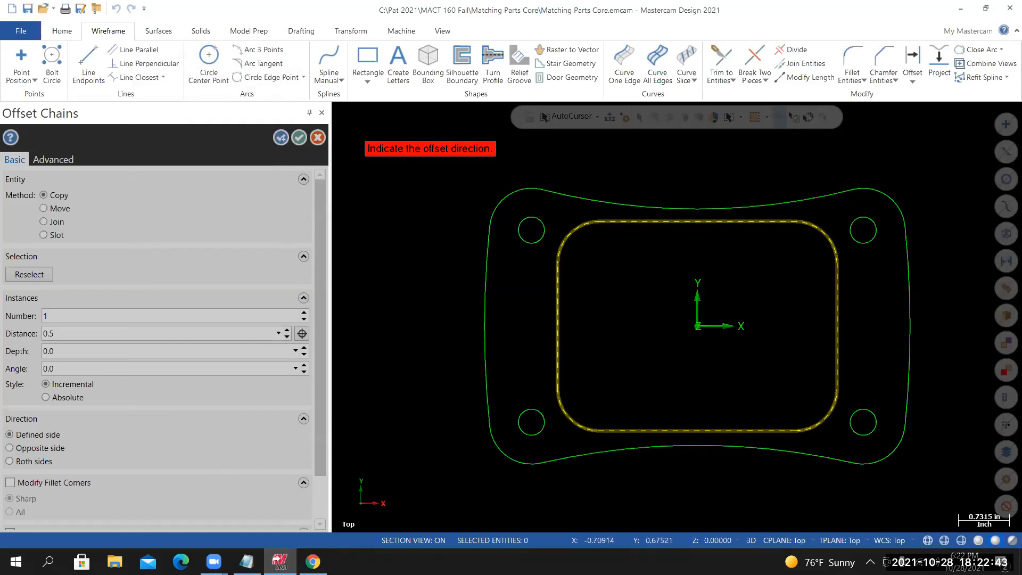
Offset a copy of the rounded inner rectangle inward by a distance of 0.15
left_click(640, 284)
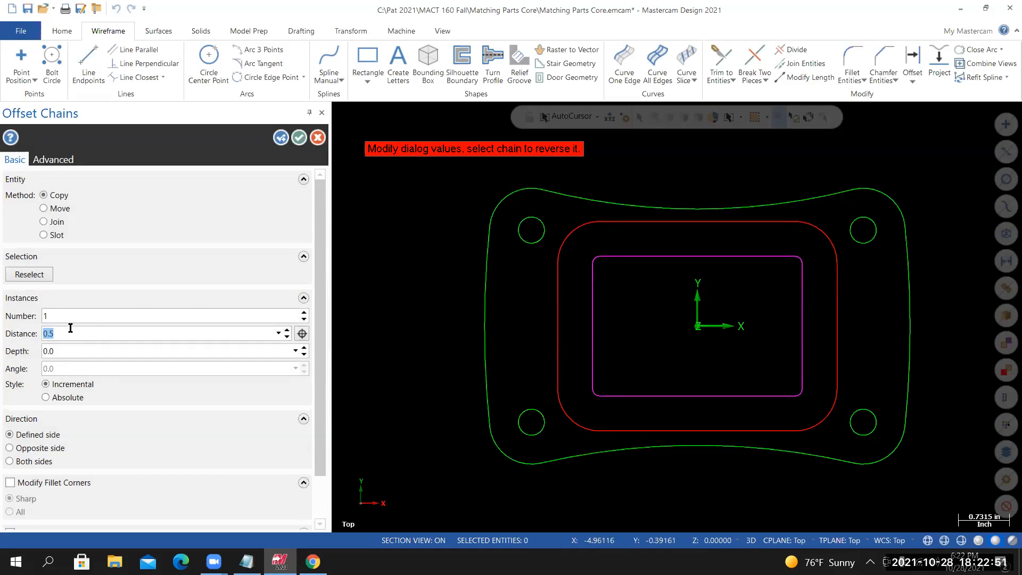
type("5")
key("Return")
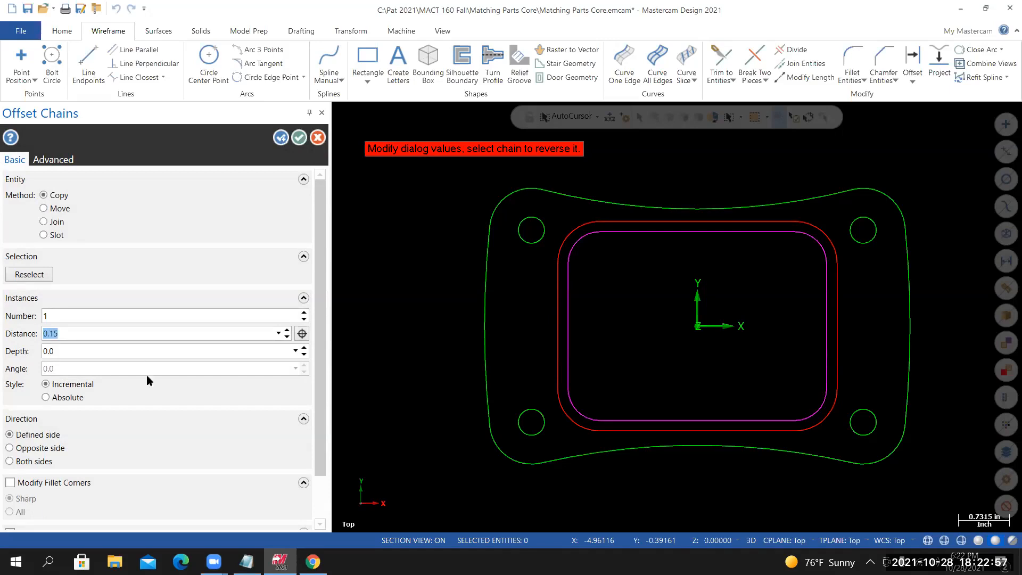
left_click(13, 448)
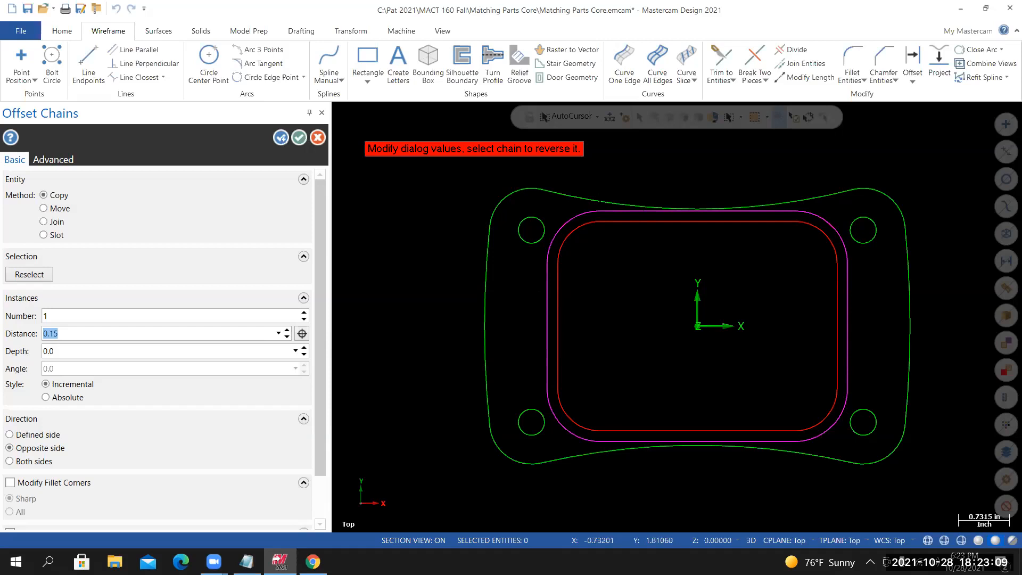
left_click(10, 434)
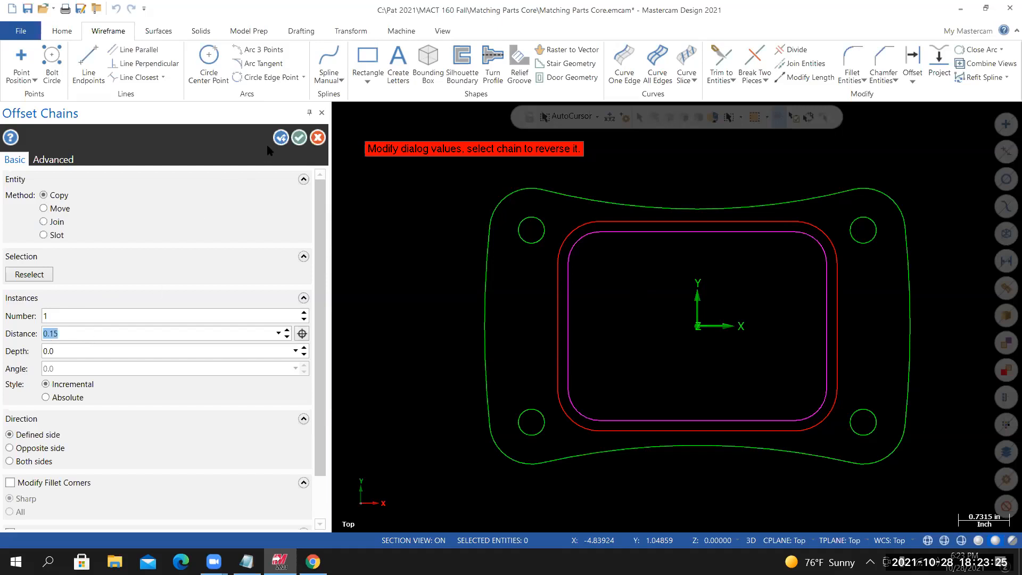
left_click(299, 137)
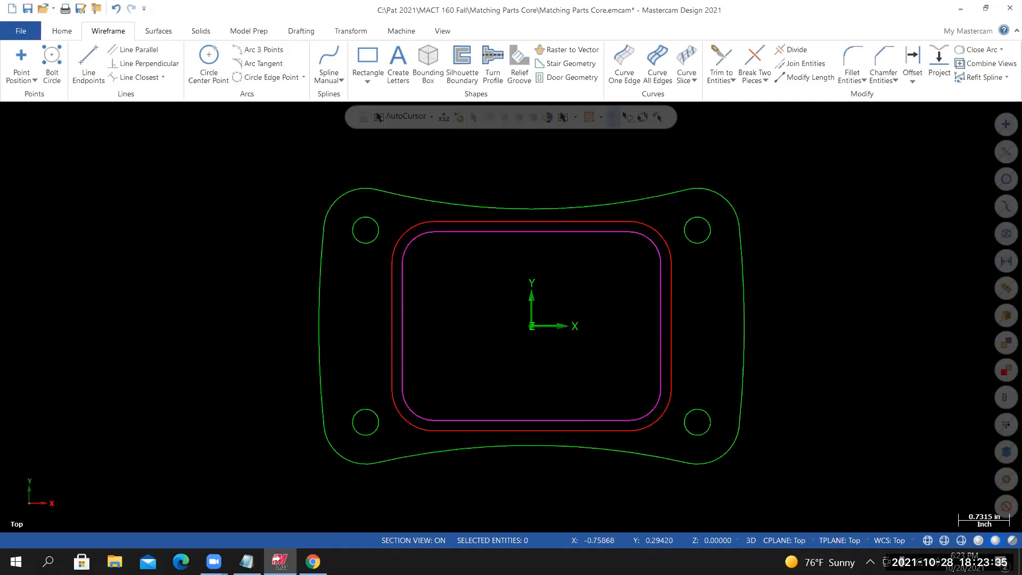
Clear the result colours from the offset geometry and save the part file
right_click(234, 157)
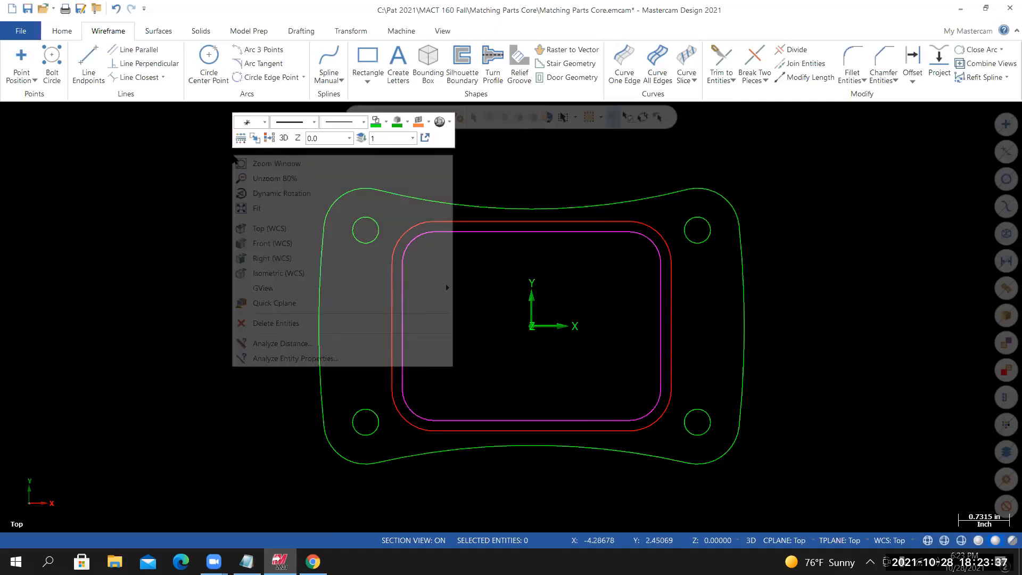
left_click(269, 137)
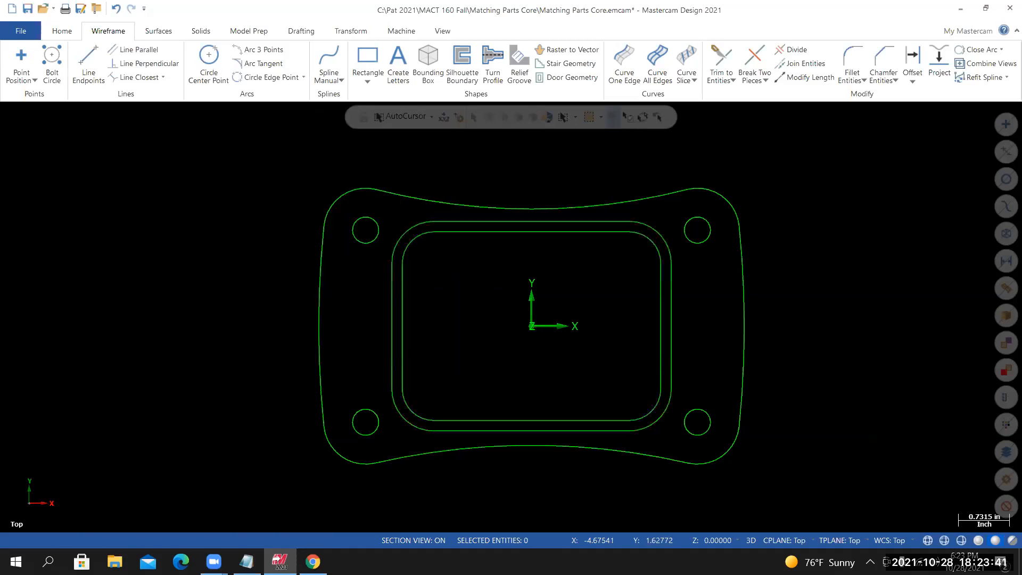
left_click(21, 30)
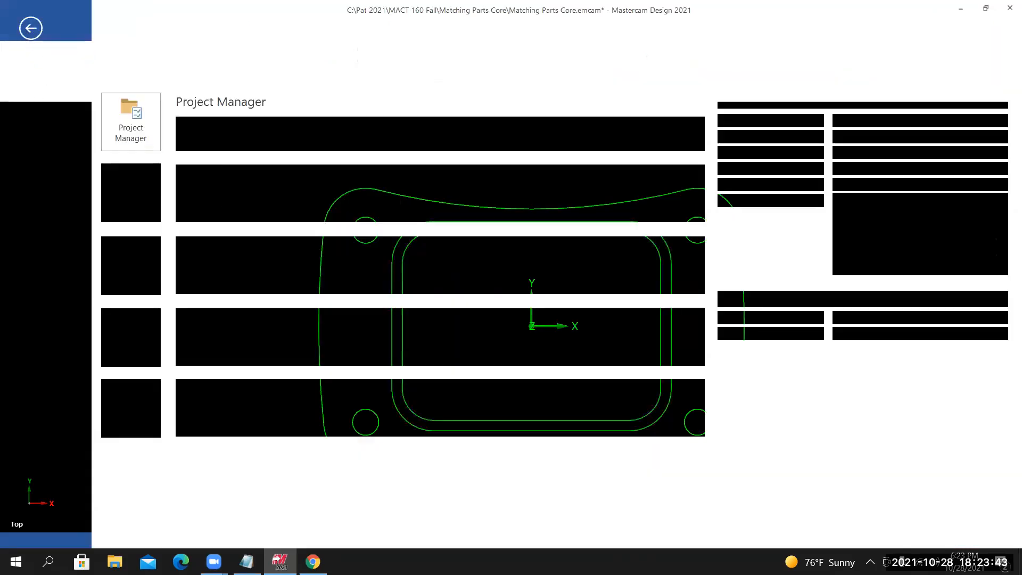
key("ctrl+s")
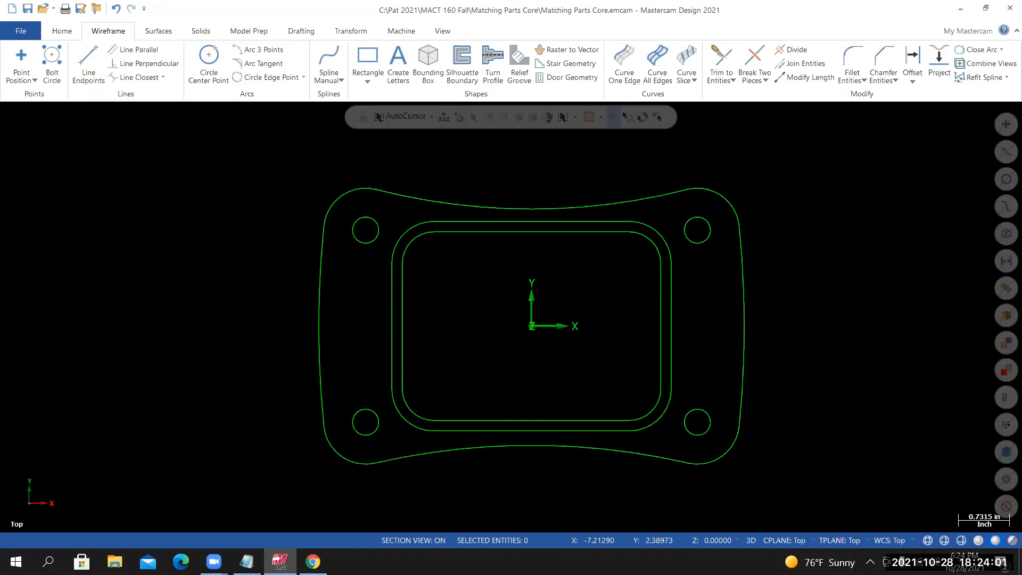
Consult the part drawing in Chrome and set up a rectangular shape in Mastercam with width 6.5 and height 4.25
left_click(313, 562)
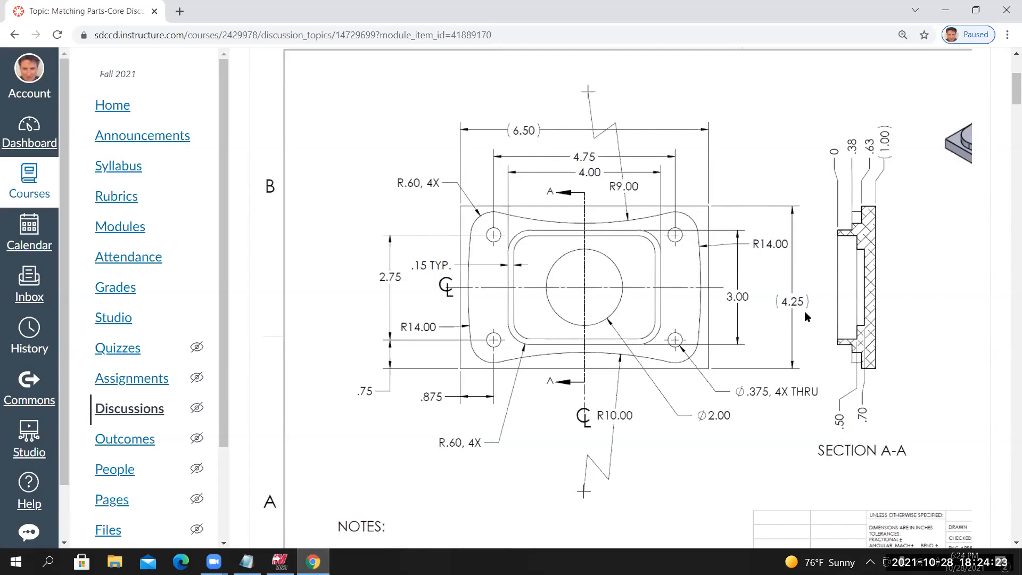
left_click(280, 561)
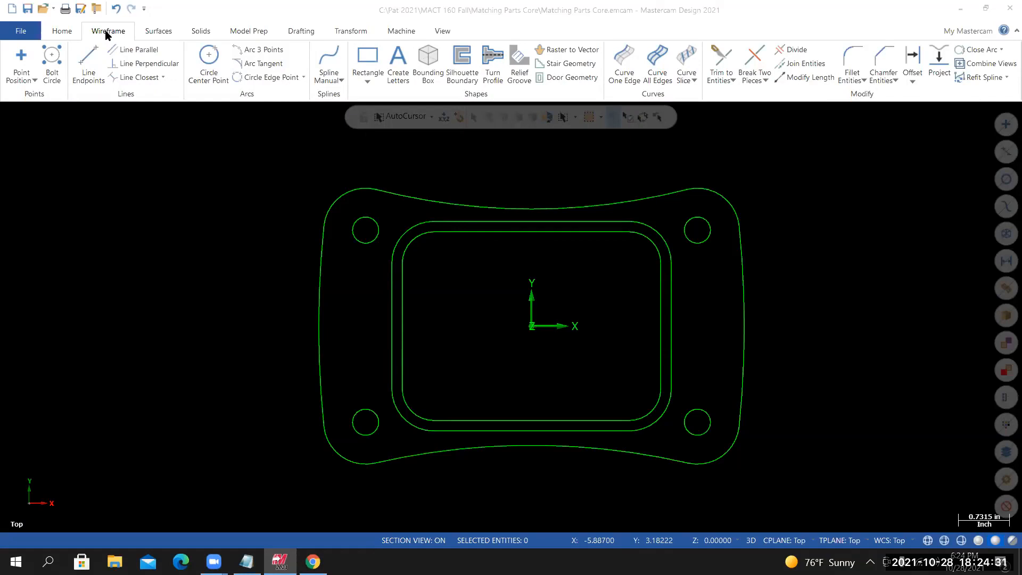
left_click(371, 58)
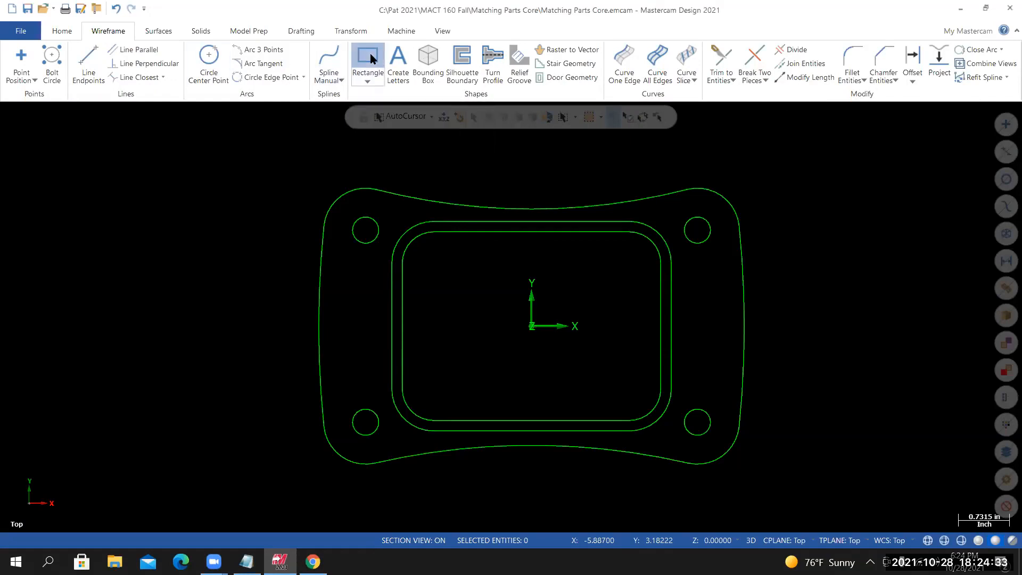
left_click(366, 82)
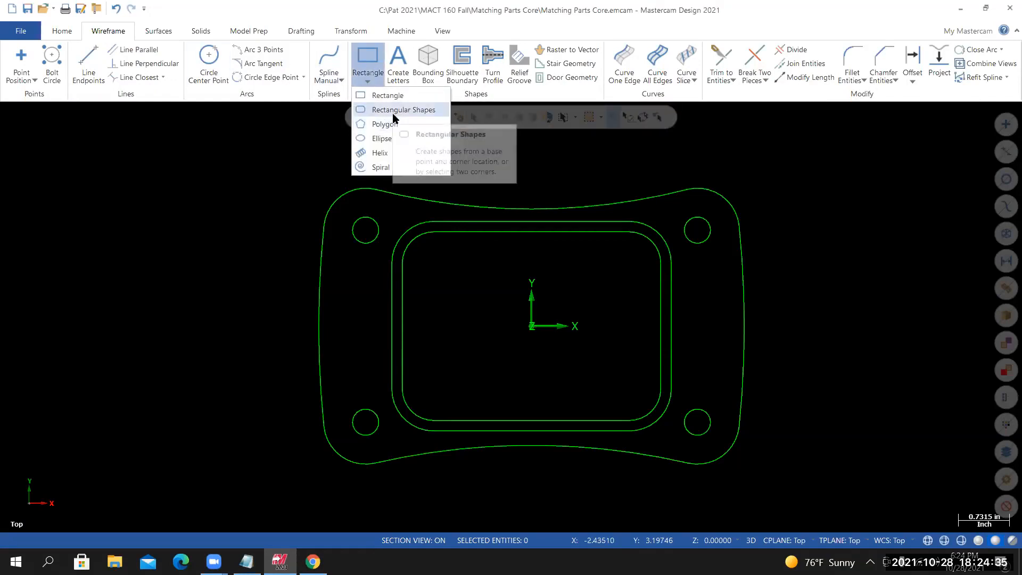
left_click(392, 110)
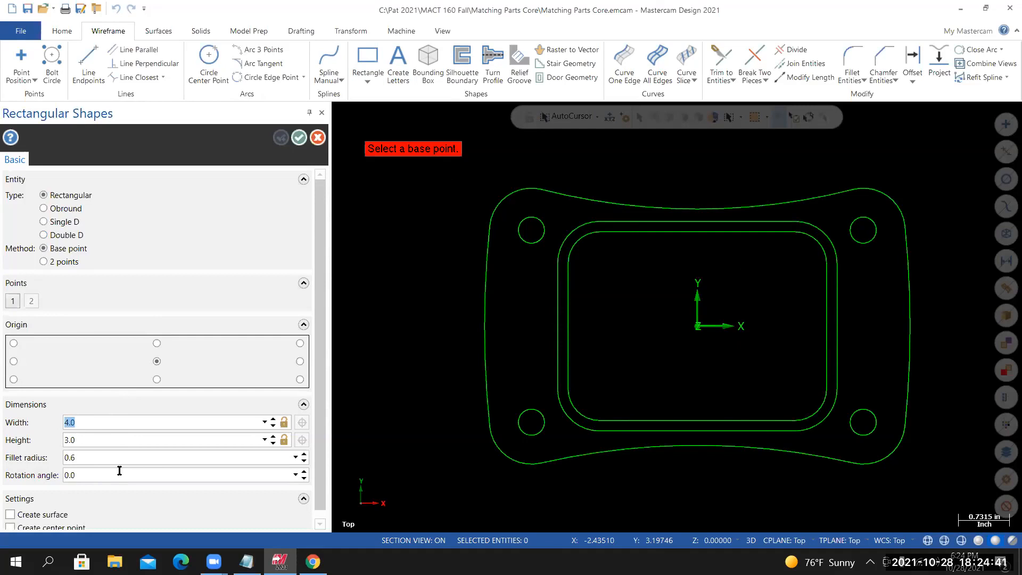
type("6.5")
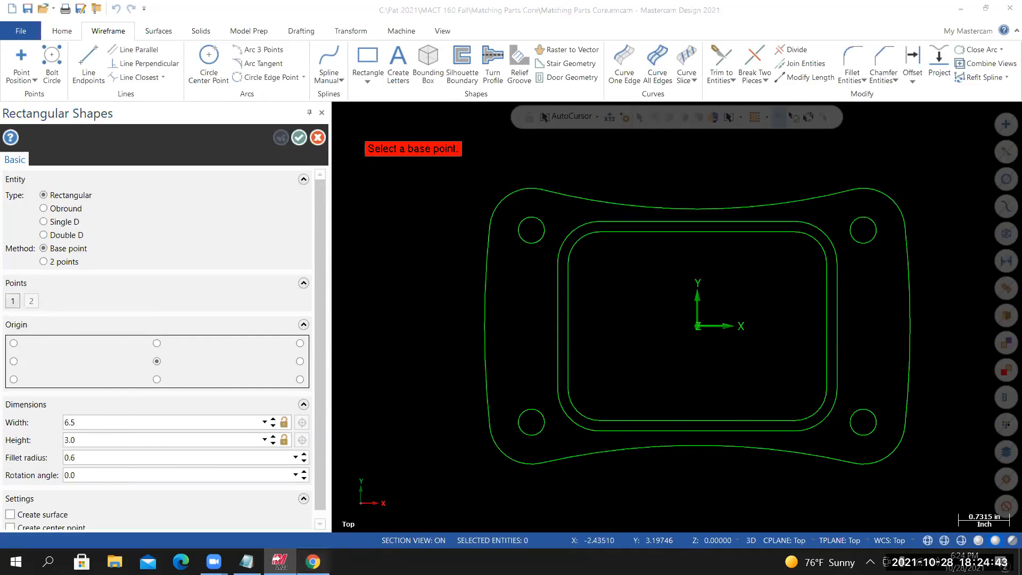
left_click(313, 562)
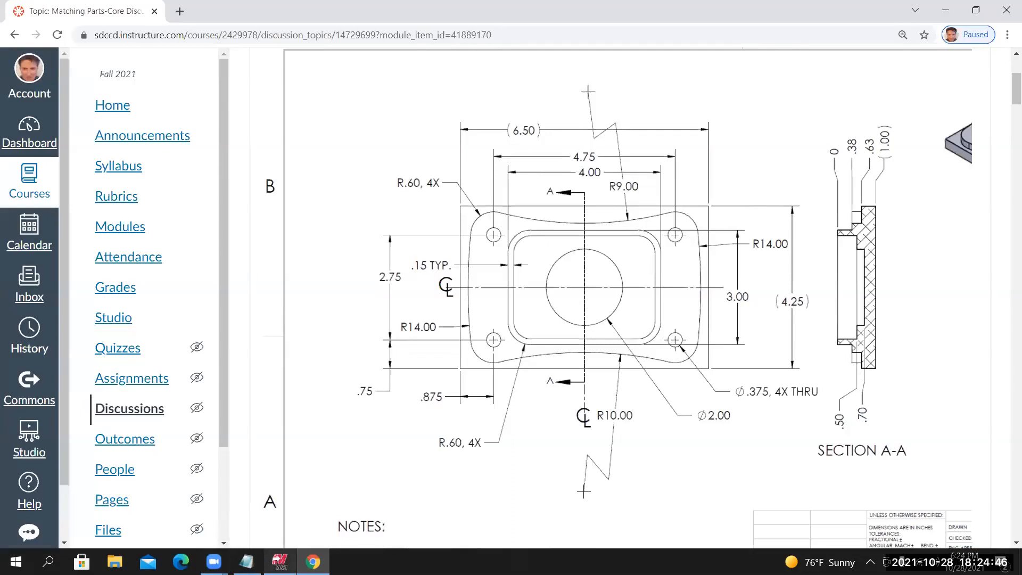
left_click(279, 561)
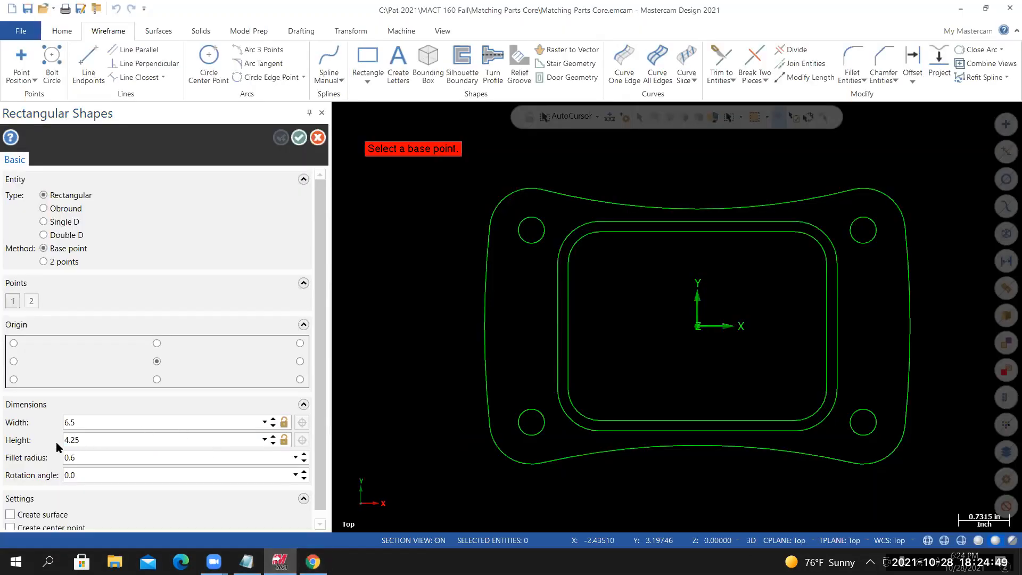
Set the rectangular shape's fillet radius to 0.0, place it centred on the origin, and save the part file
left_click(30, 461)
type("0.0")
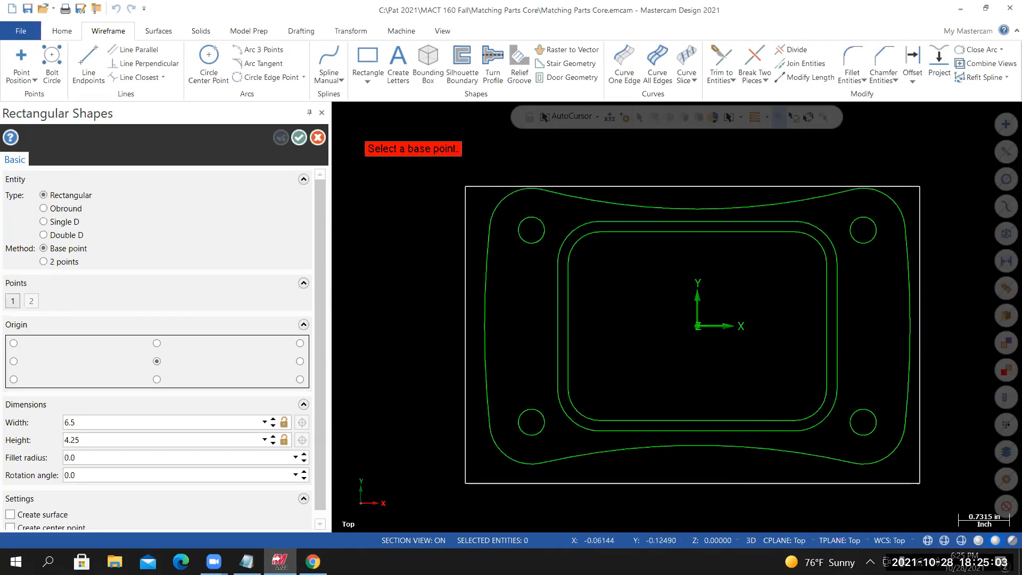
left_click(698, 326)
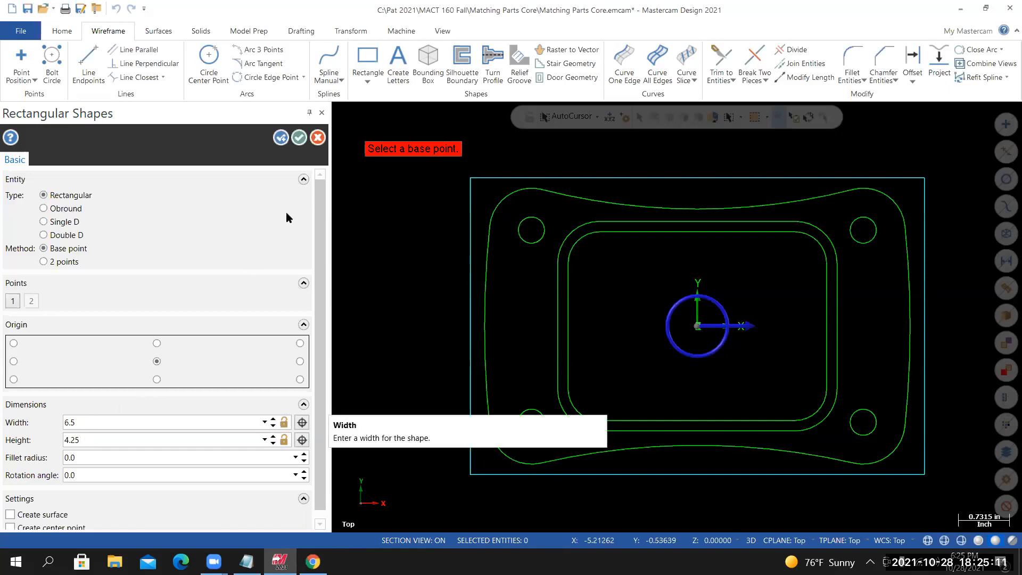
left_click(299, 137)
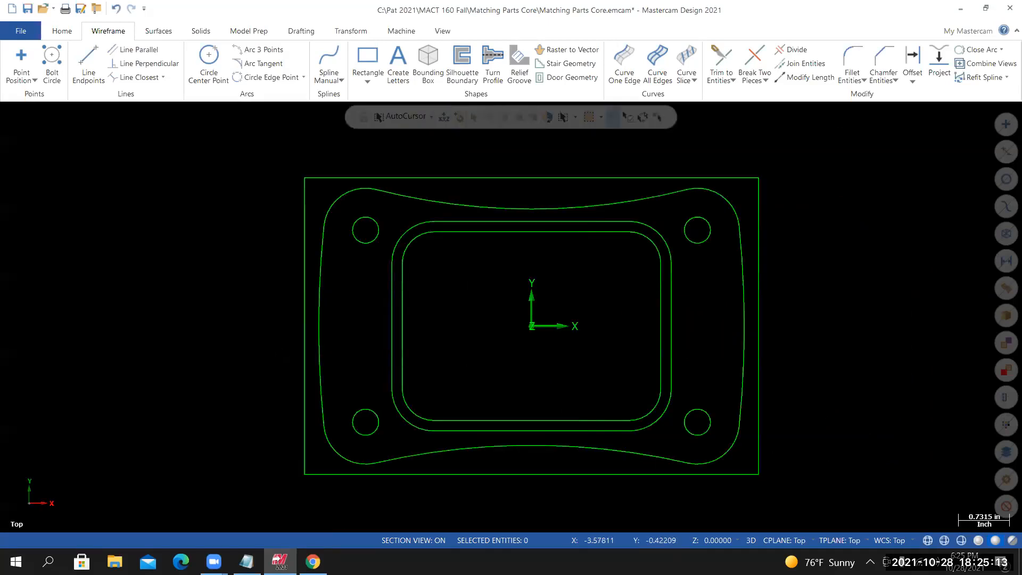
left_click(21, 30)
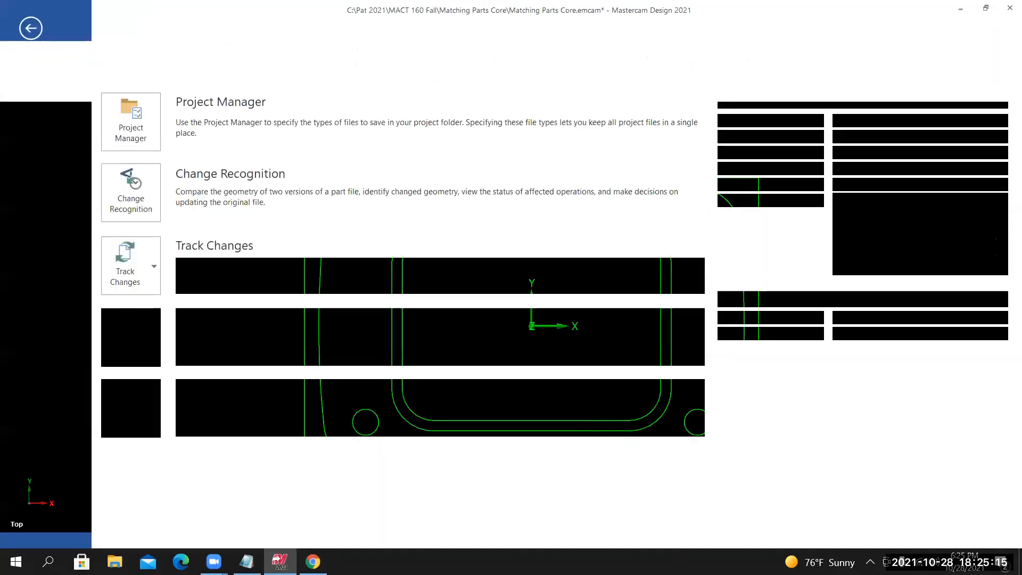
left_click(26, 164)
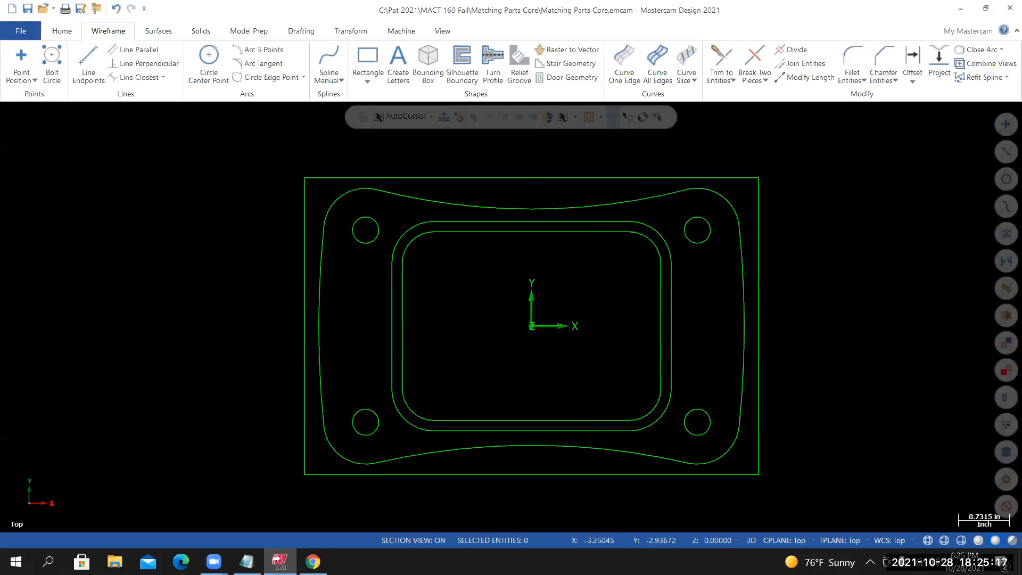
Create a 2.0 diameter circle centred on the origin in Mastercam, following the drawing in Chrome, and save the part file
left_click(313, 562)
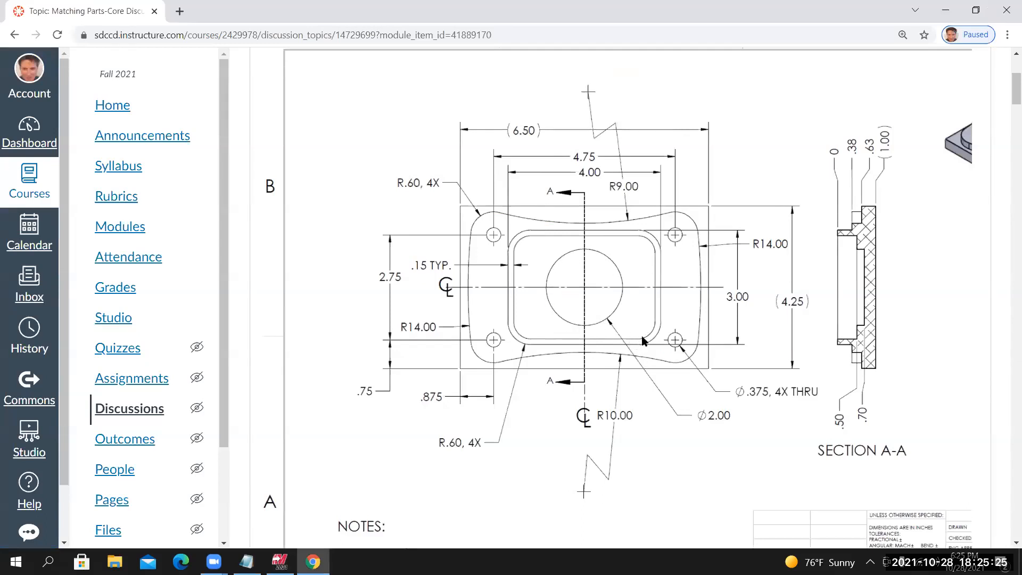
left_click(279, 562)
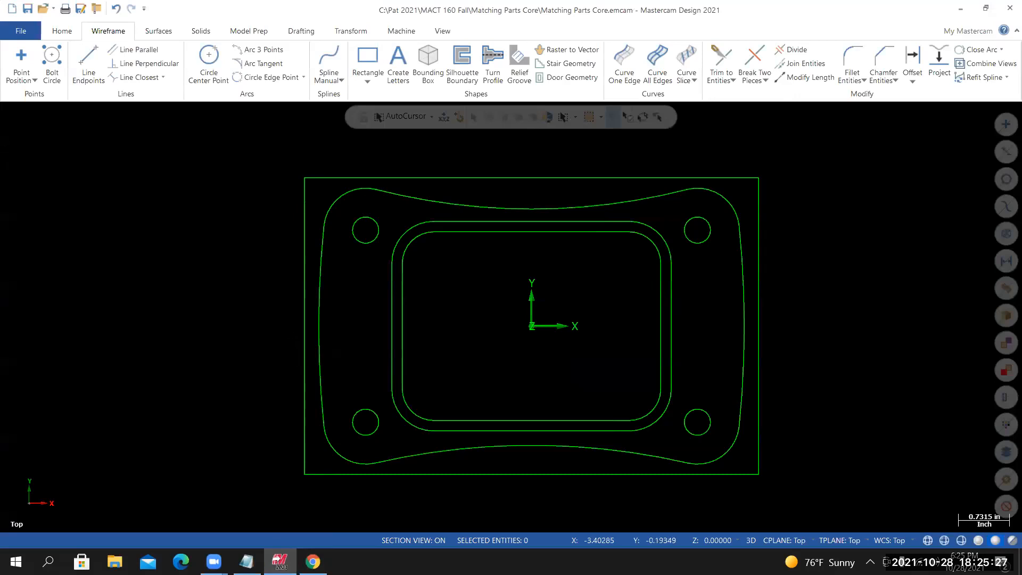
left_click(219, 62)
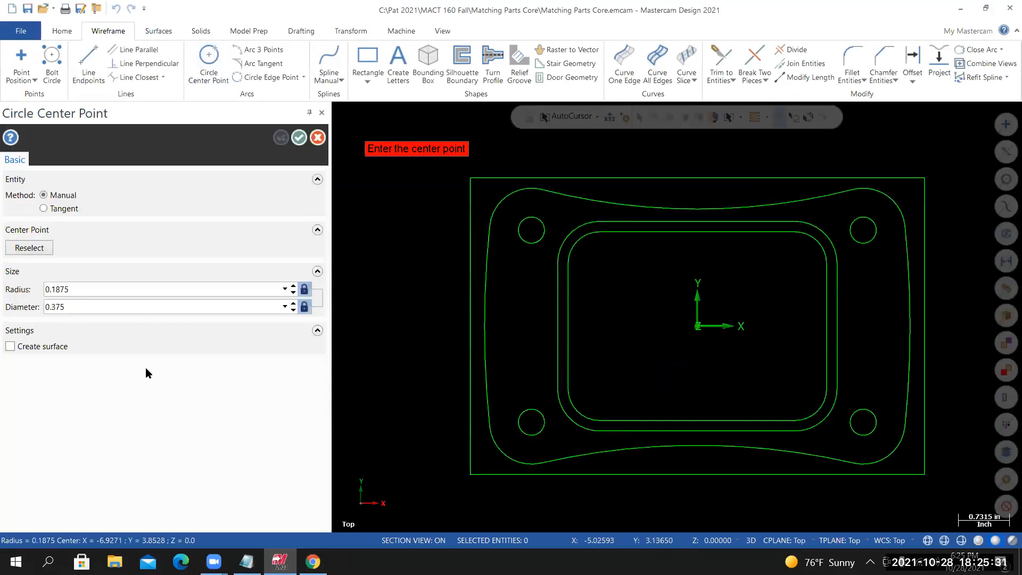
double_click(63, 307)
type("2")
key("Return")
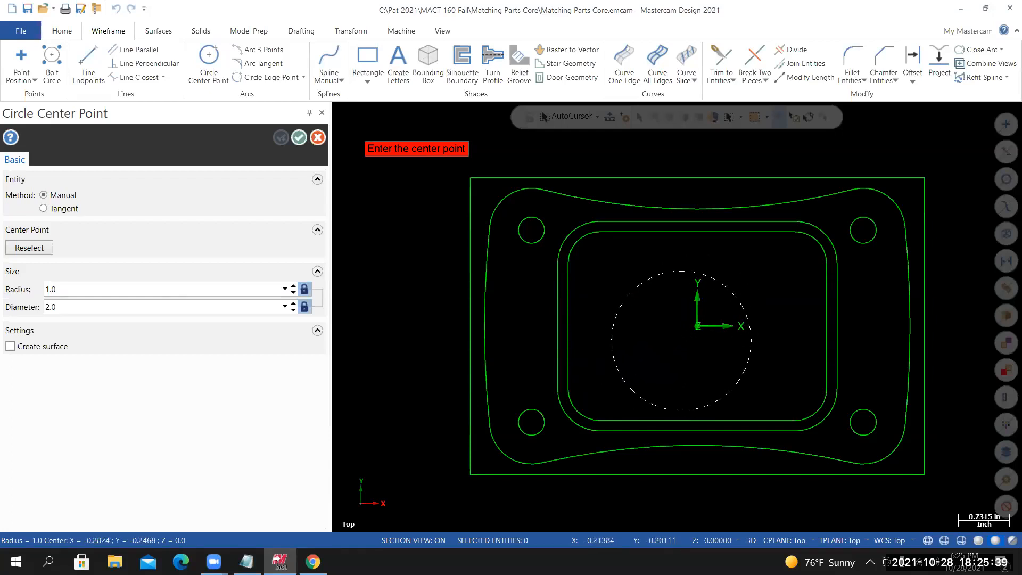
left_click(697, 325)
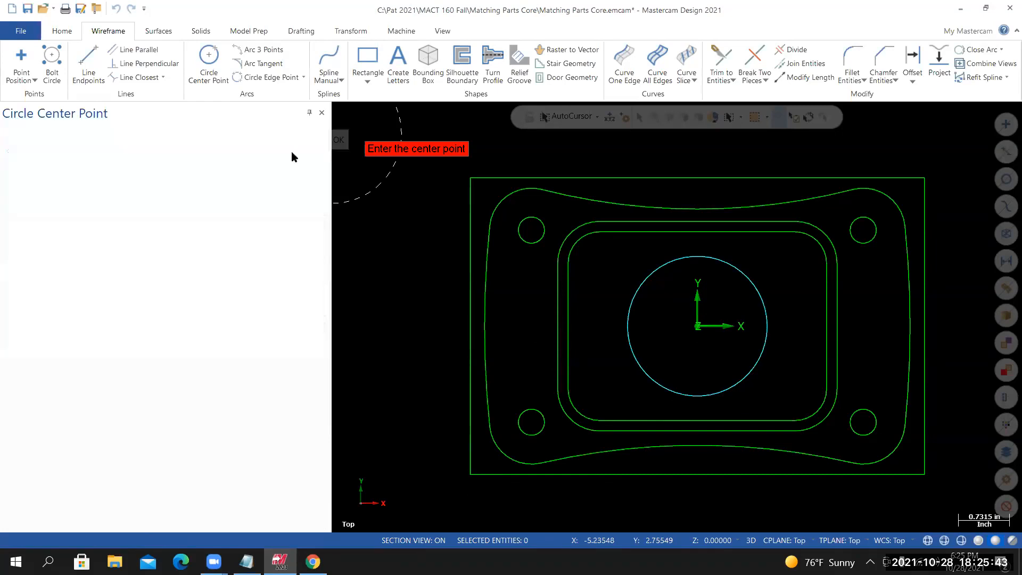
left_click(20, 34)
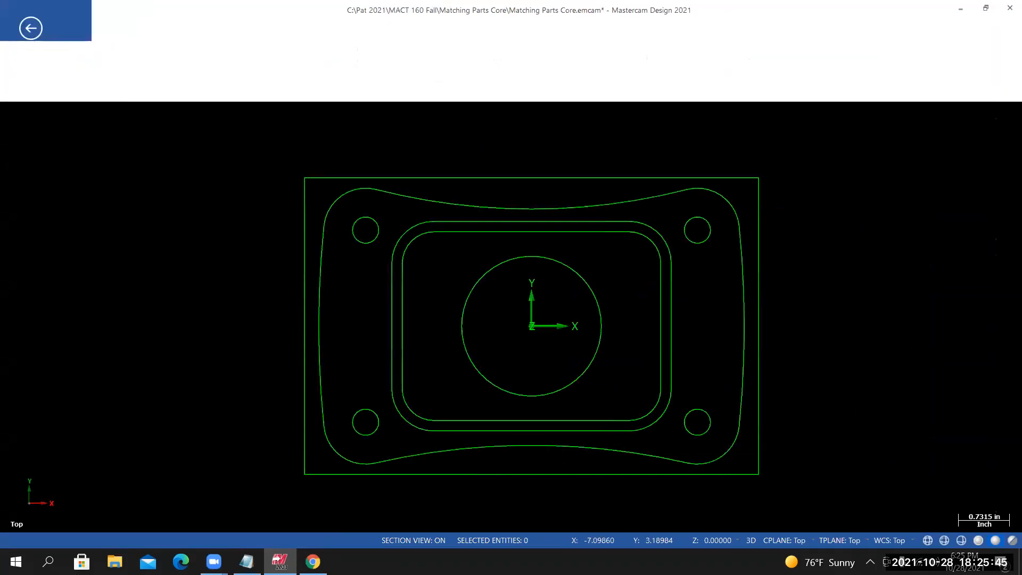
left_click(33, 164)
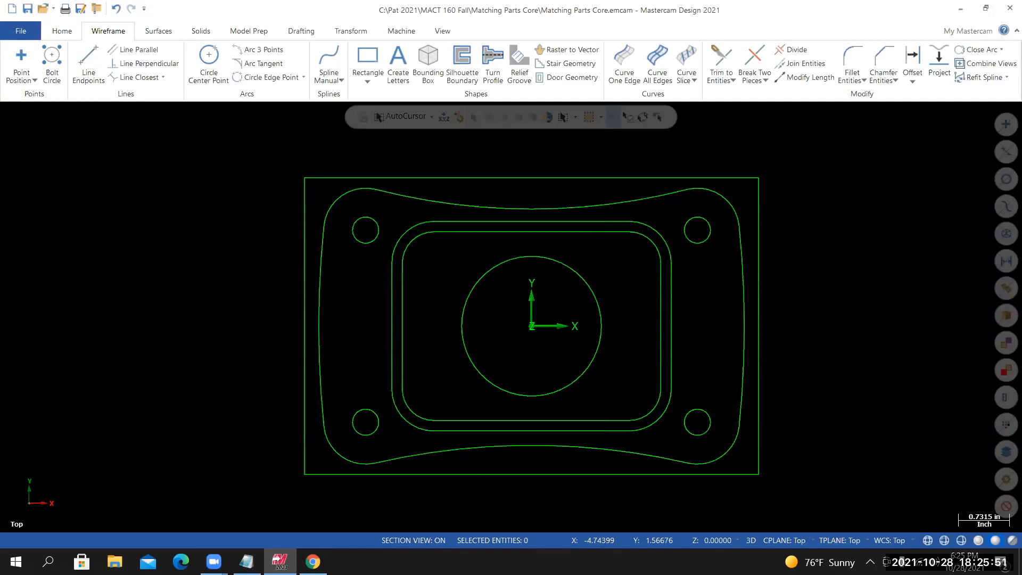
Read the Matching Parts-Core modeling instructions on the course page in Chrome, down to the table of standard levels
left_click(312, 562)
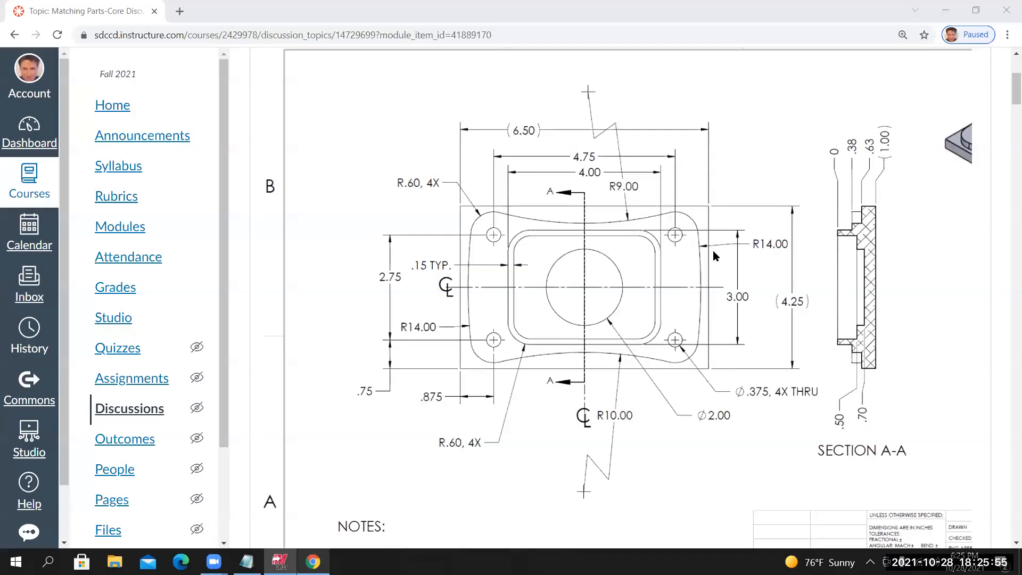
scroll(1006, 101, "down", 4)
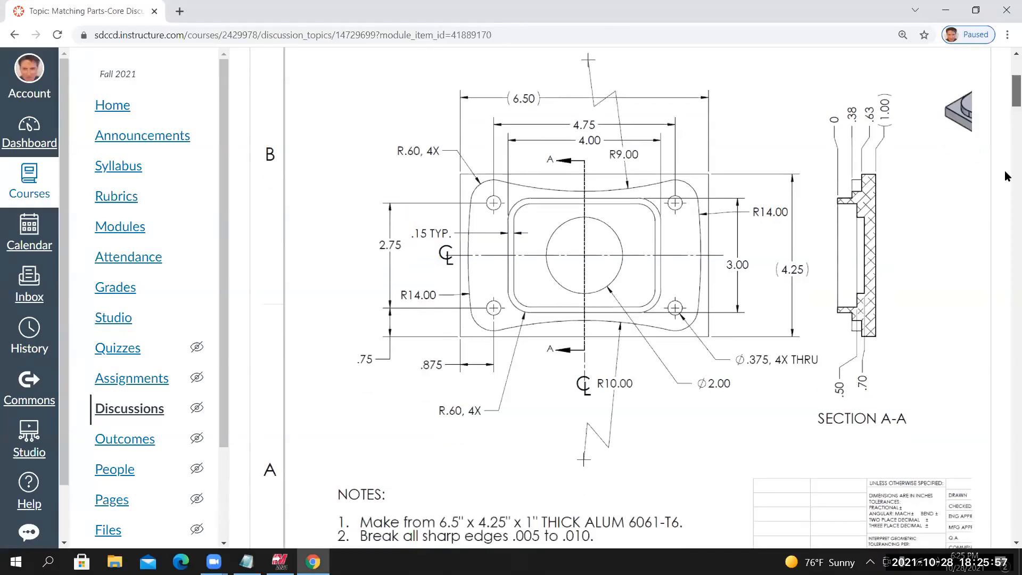
scroll(1007, 245, "down", 20)
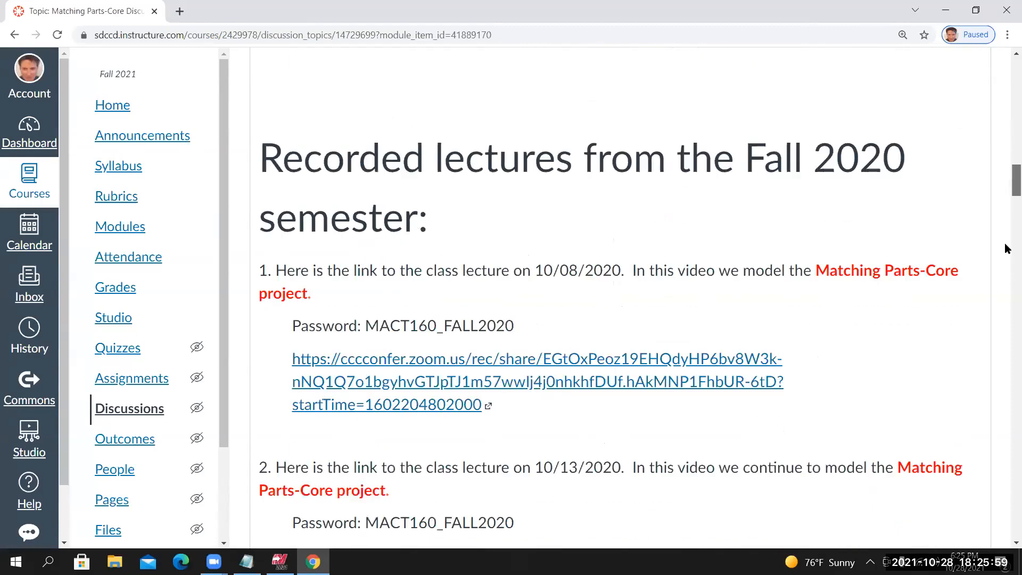
scroll(1006, 244, "down", 8)
scroll(674, 144, "up", 1)
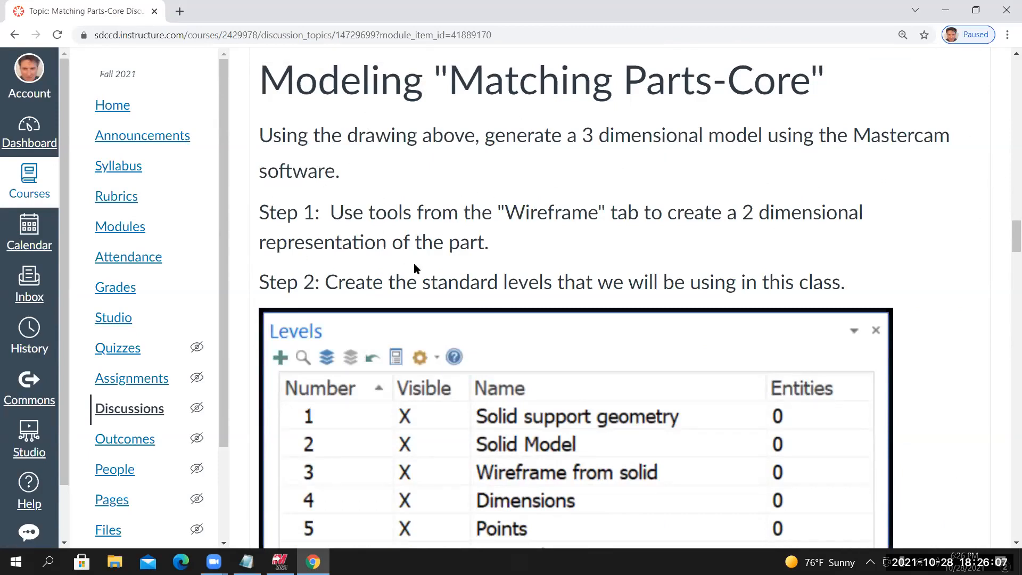
scroll(414, 263, "down", 1)
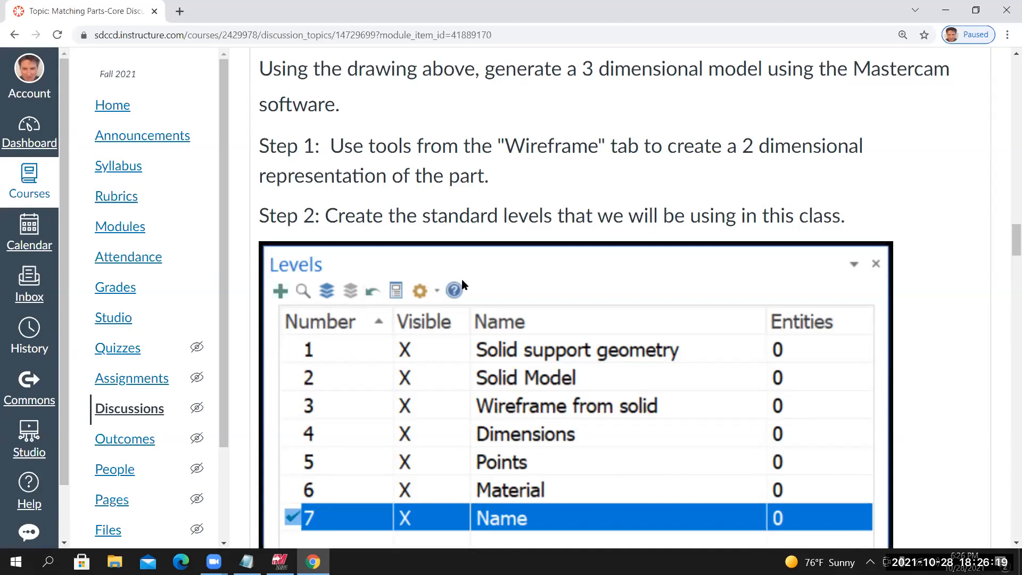
scroll(487, 295, "down", 2)
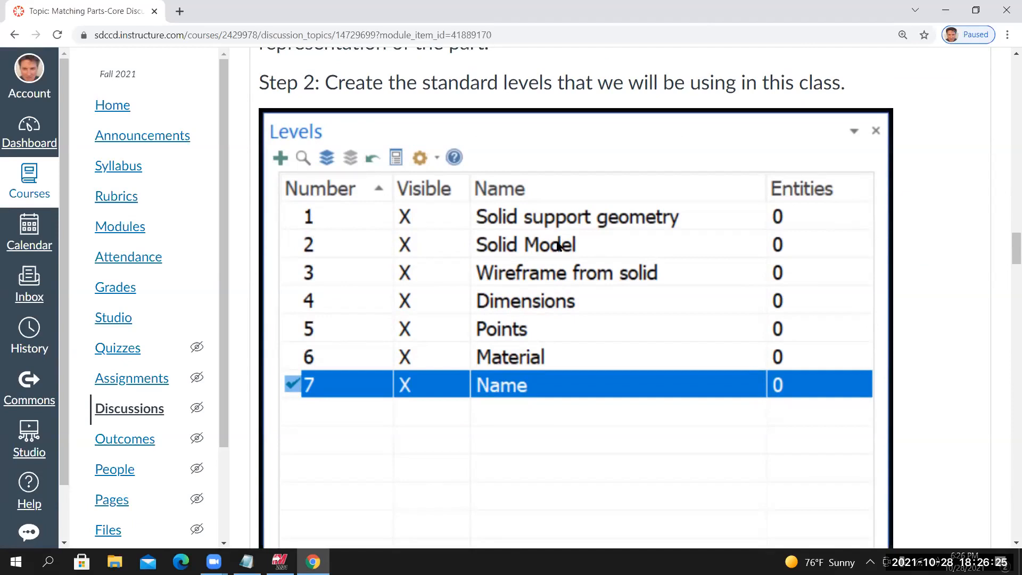
Show the Levels manager in Mastercam and name level 1 "Solid Support Geometry", following the standard levels table in Chrome
left_click(282, 560)
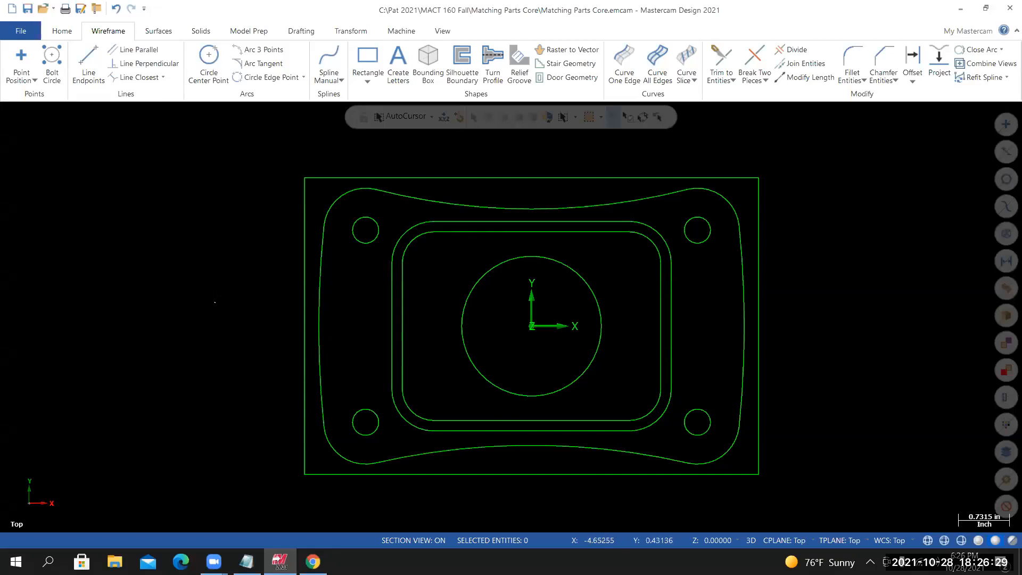
left_click(443, 32)
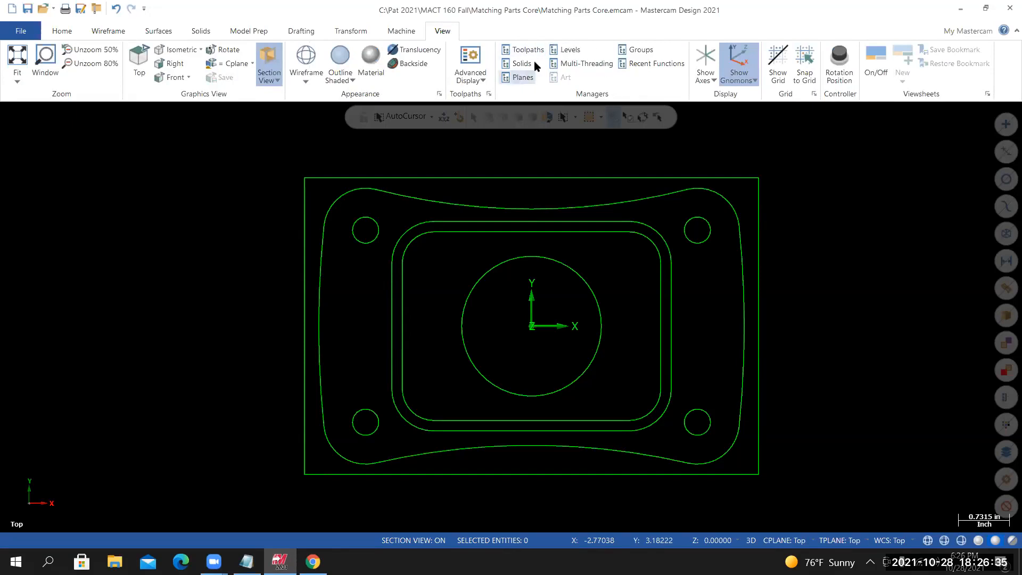
left_click(567, 49)
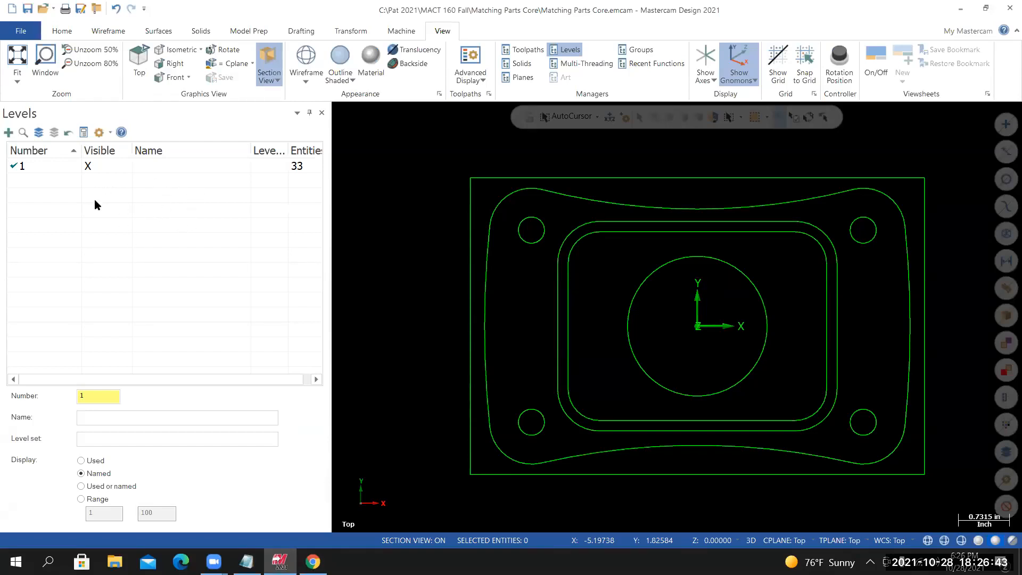
double_click(153, 167)
left_click(314, 558)
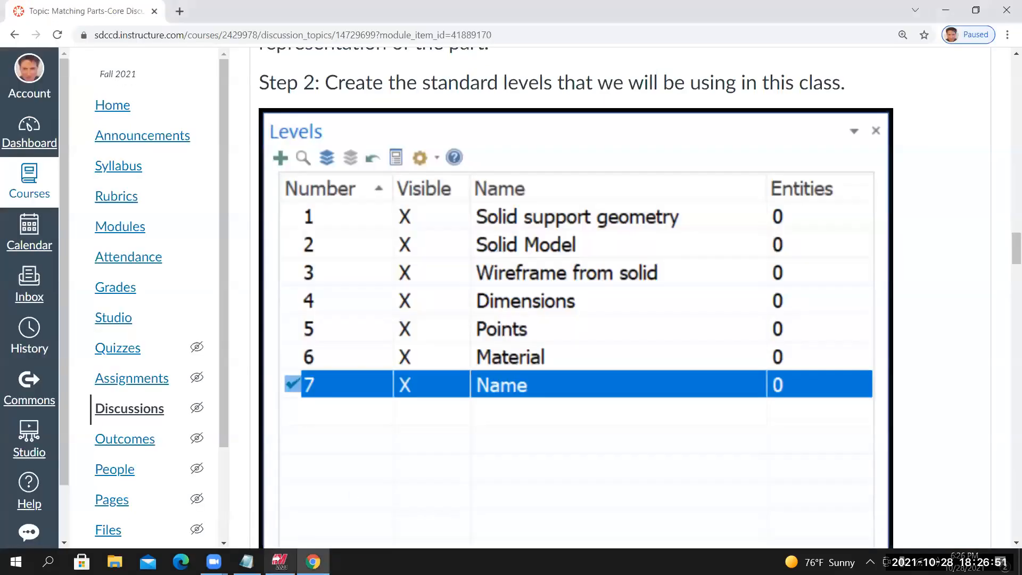
key("alt+Tab")
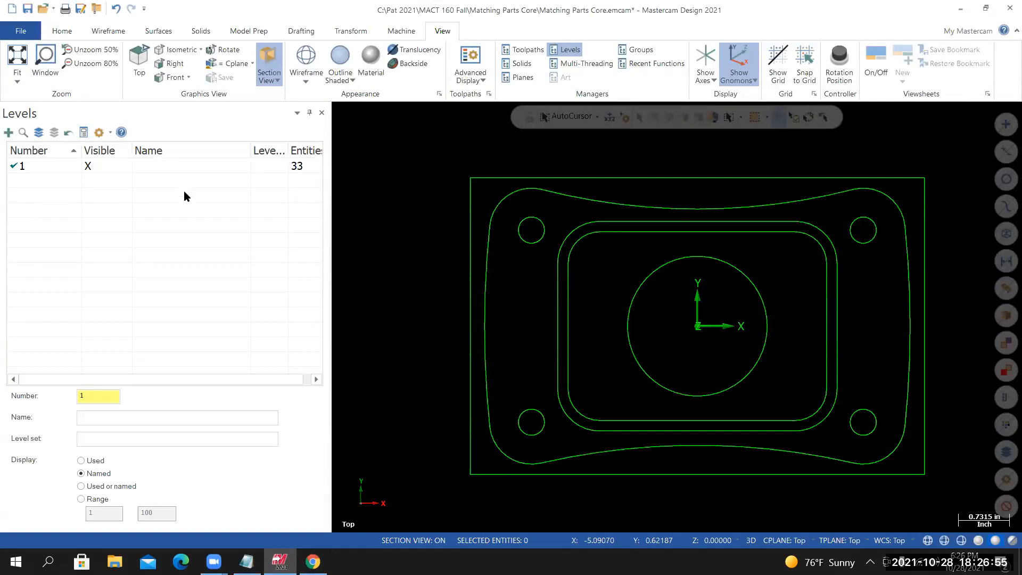
left_click(165, 172)
type("Solid Support Geometry")
key("Return")
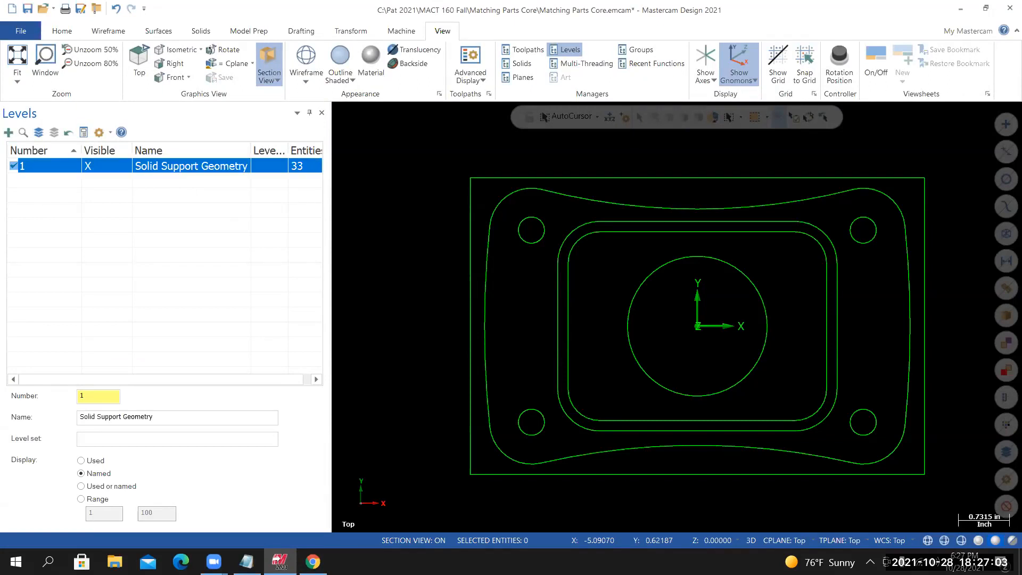
Check the course's levels table in Chrome, and add level 2 in Mastercam with the name "Solid Model"
left_click(313, 562)
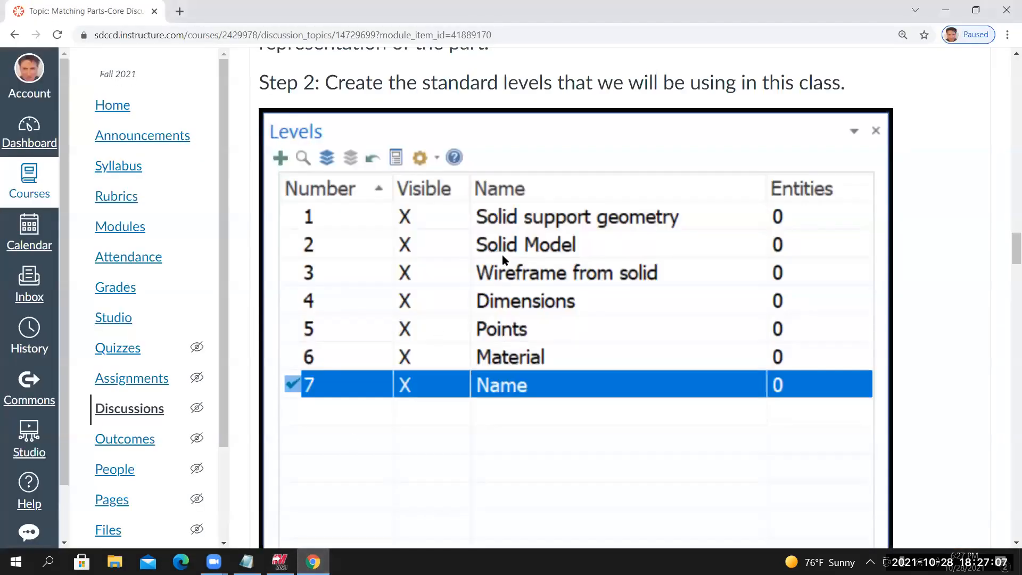
left_click(279, 561)
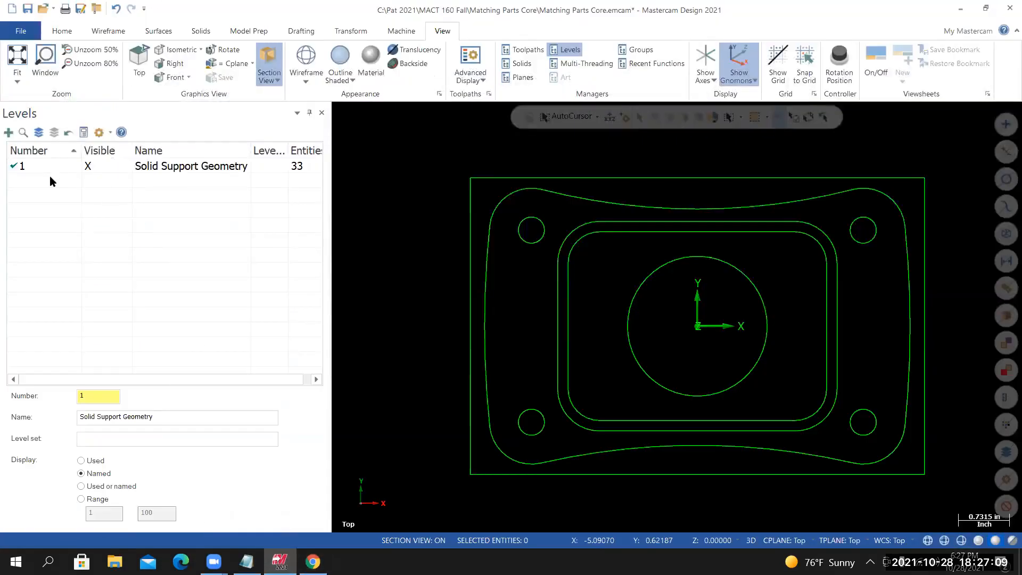
left_click(9, 133)
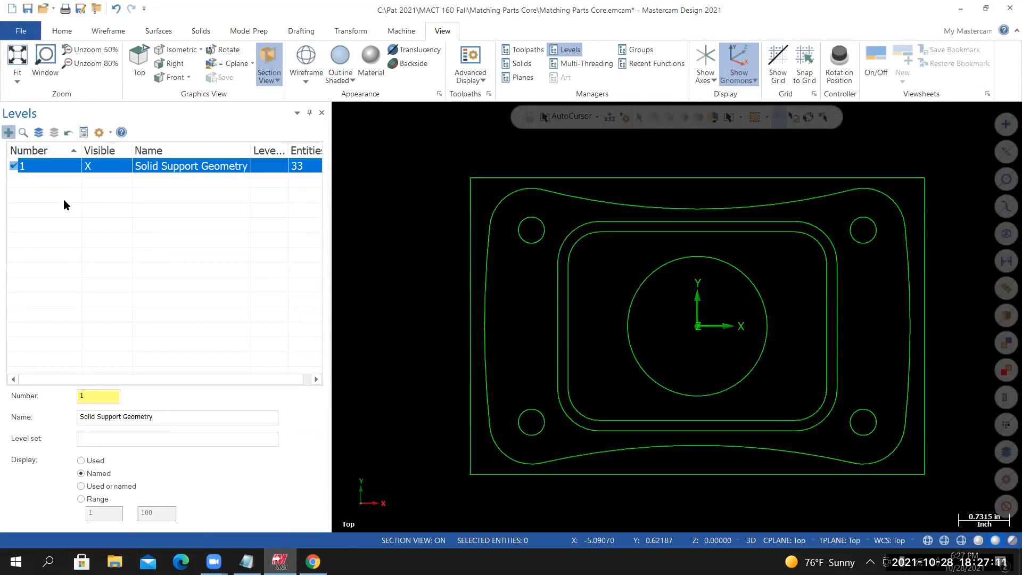
left_click(146, 181)
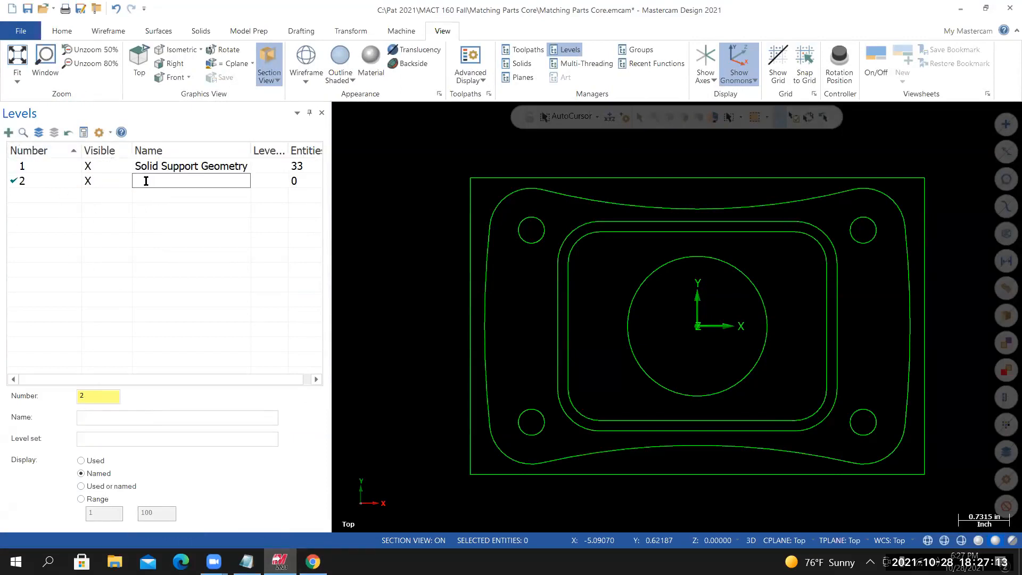
type("Solid Model")
key("Return")
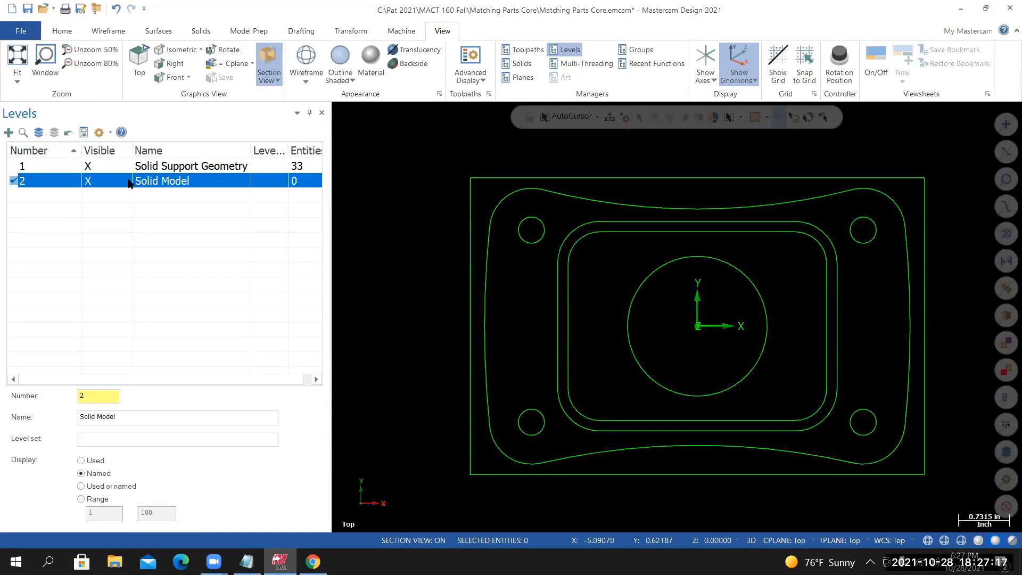
Consult the levels table in Chrome and add level 3 in Mastercam, naming it "Wireframe From Solid"
left_click(313, 562)
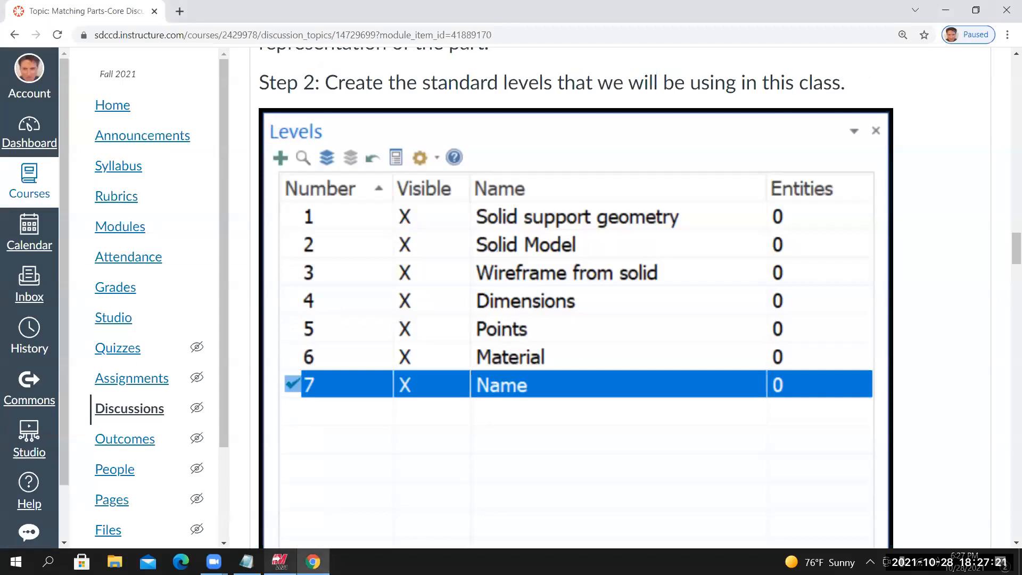
left_click(63, 302)
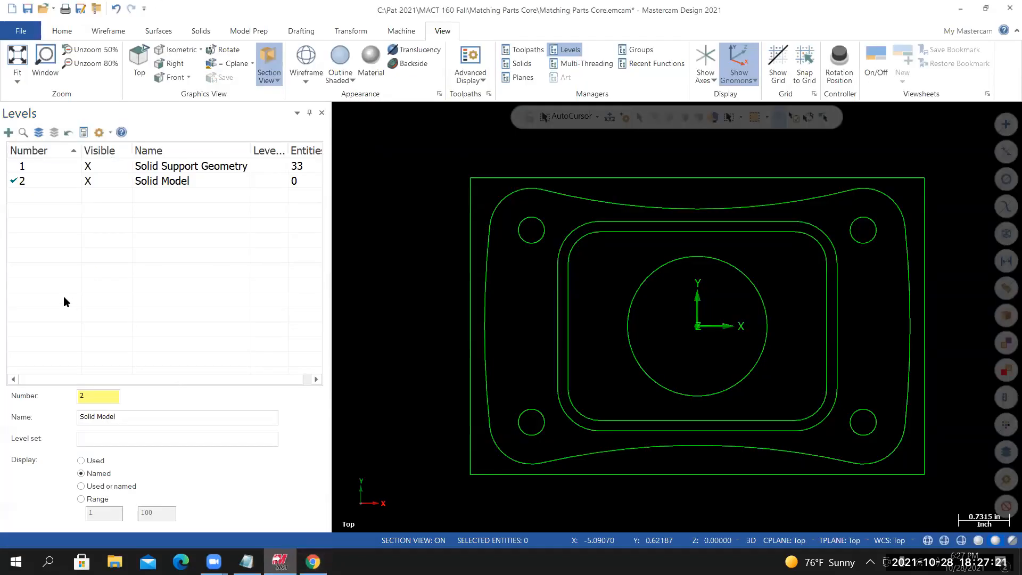
left_click(8, 132)
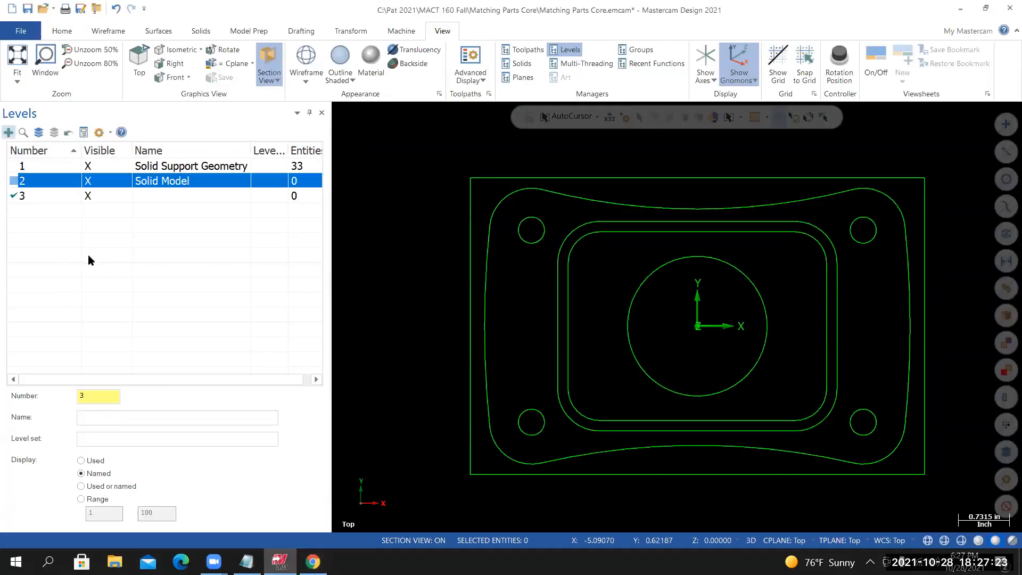
left_click(144, 196)
left_click(145, 196)
type("Wireframe f")
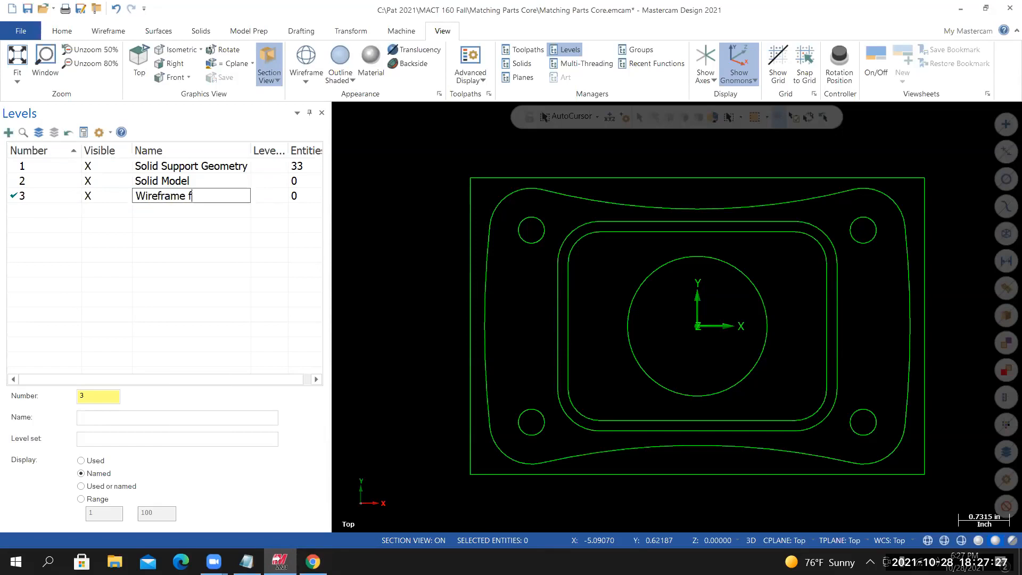
key("BackSpace")
type("Form")
key("BackSpace")
key("BackSpace")
key("BackSpace")
type("rom Solid")
key("Return")
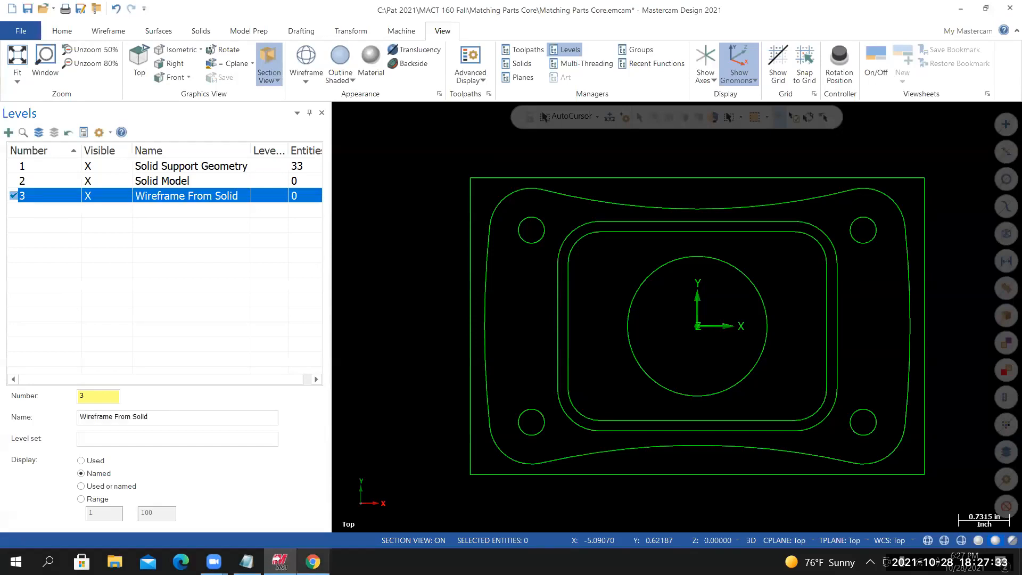
Look up the fourth standard level in Chrome and add level 4 in Mastercam with the name "Dimensions"
left_click(313, 561)
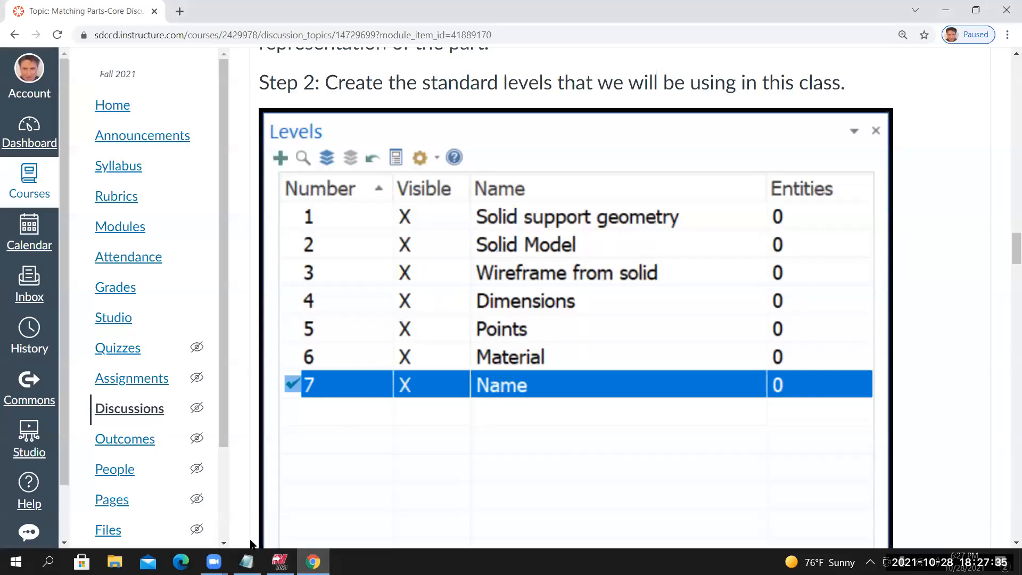
left_click(280, 561)
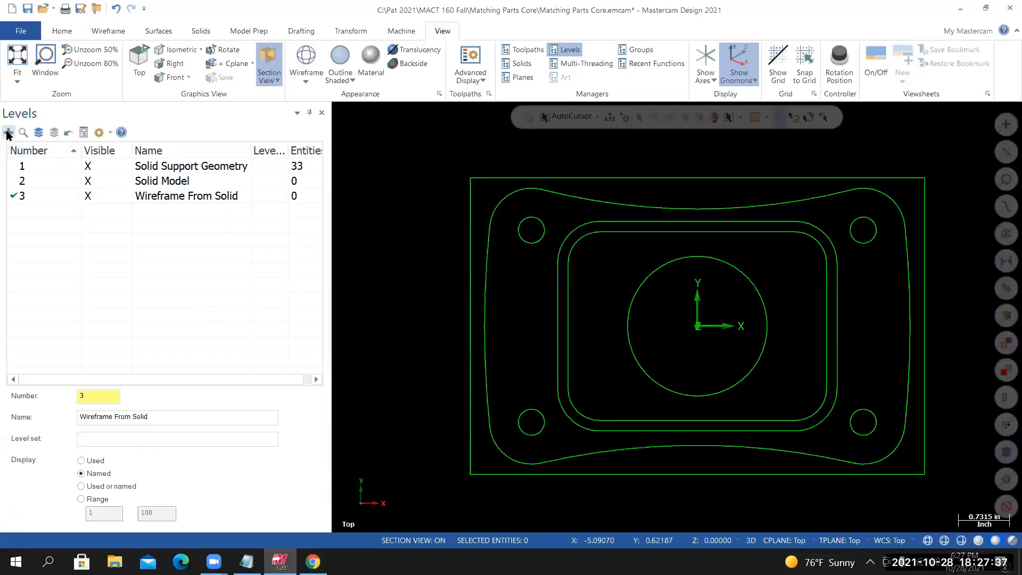
left_click(9, 132)
left_click(159, 210)
left_click(155, 212)
type("d")
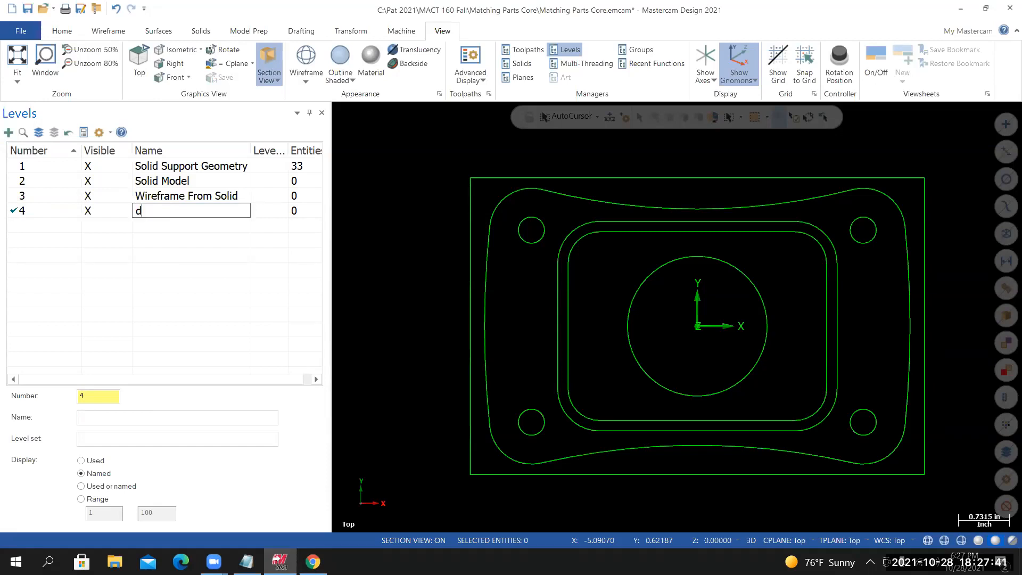
key("BackSpace")
type("Dimensions")
key("Return")
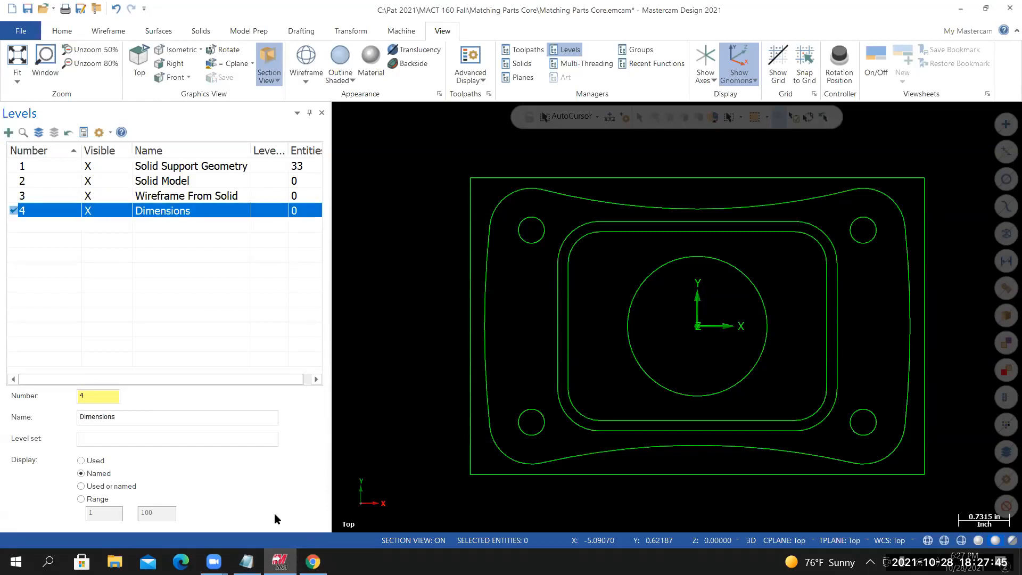
Consult the course's levels table in Chrome and add level 5 in Mastercam with the name "Points"
left_click(312, 562)
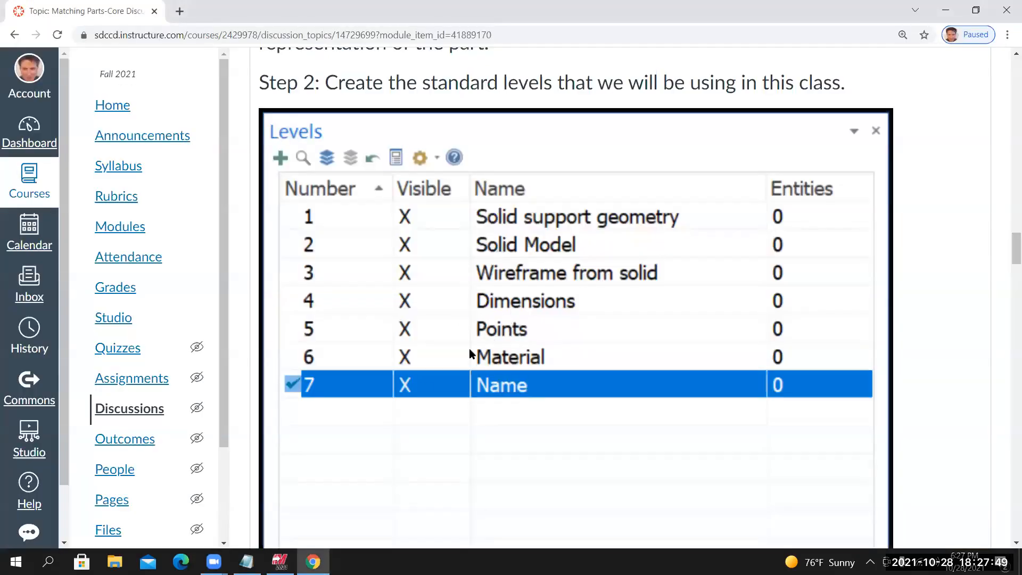
left_click(279, 561)
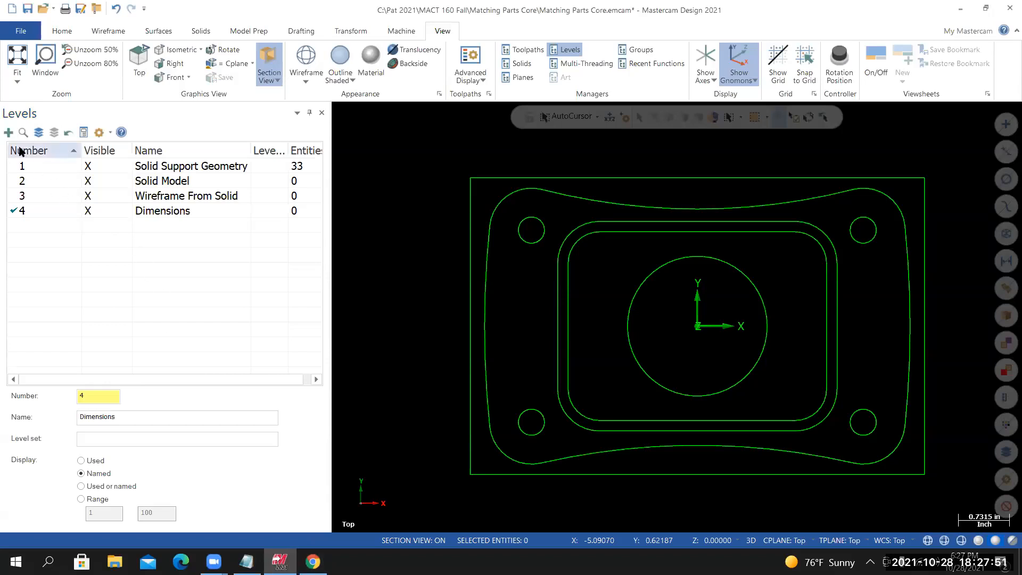
left_click(8, 132)
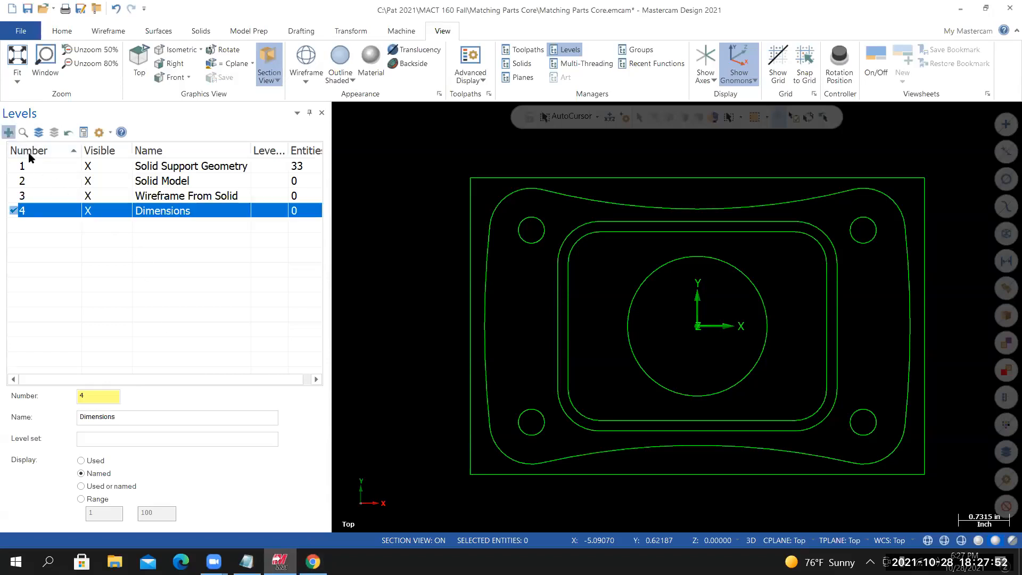
double_click(170, 225)
type("Points")
key("Return")
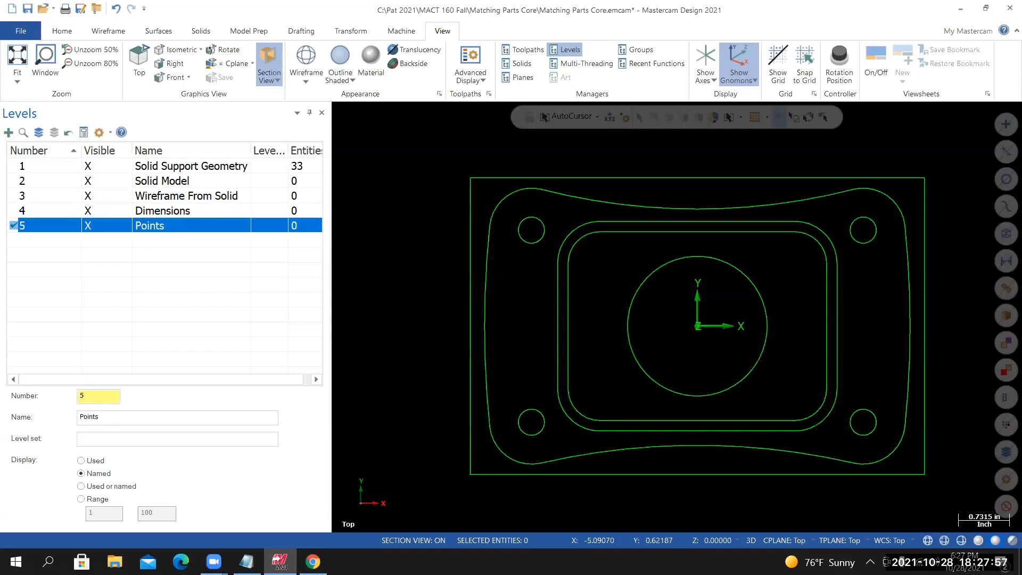
Check the sixth standard level in Chrome and add level 6 in Mastercam, naming it "Material"
left_click(313, 561)
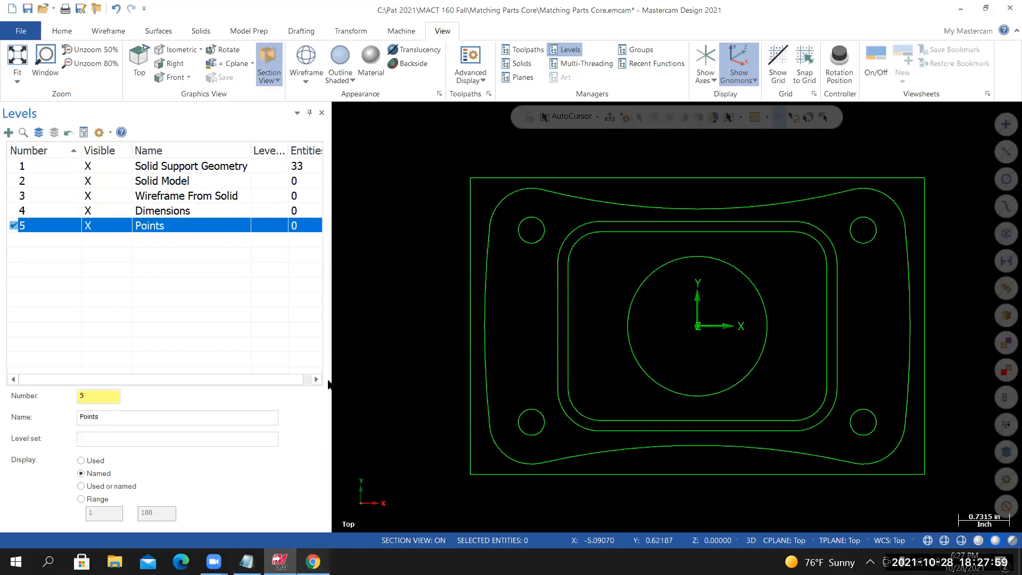
left_click(279, 562)
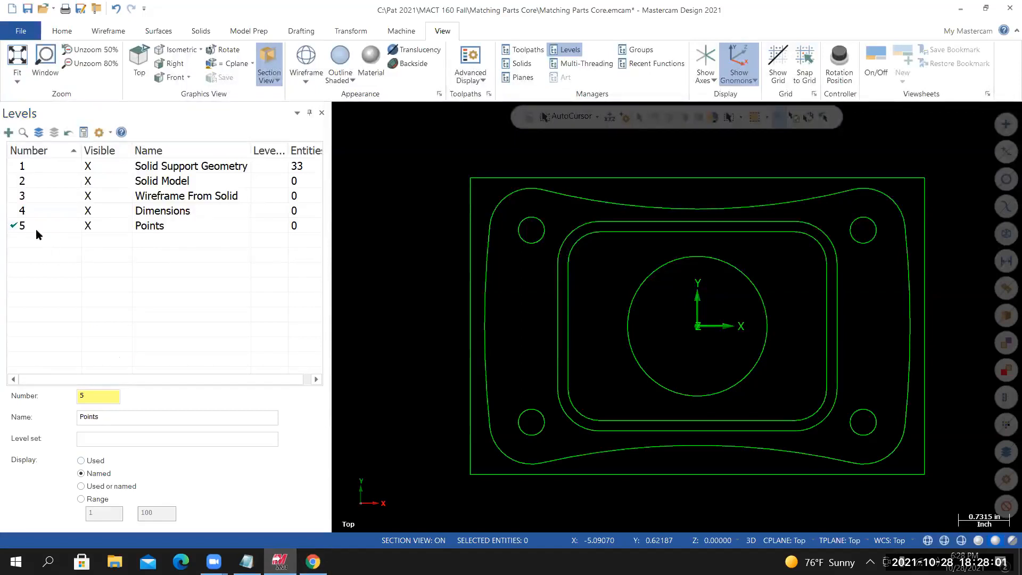
left_click(9, 132)
left_click(146, 241)
left_click(147, 241)
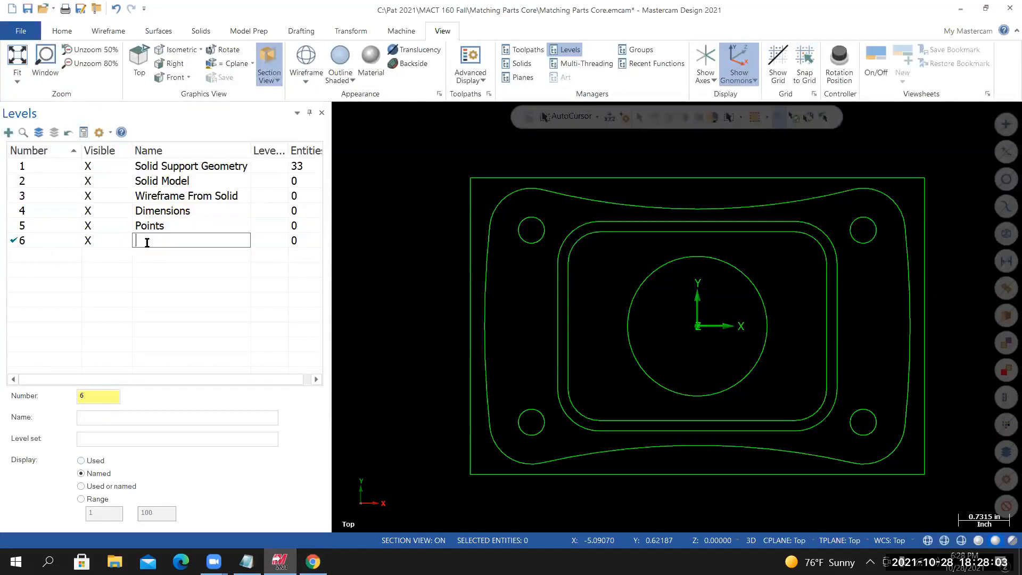
type("Material")
key("Return")
Look up the last standard level in Chrome and add level 7 in Mastercam with the name "Name"
left_click(313, 561)
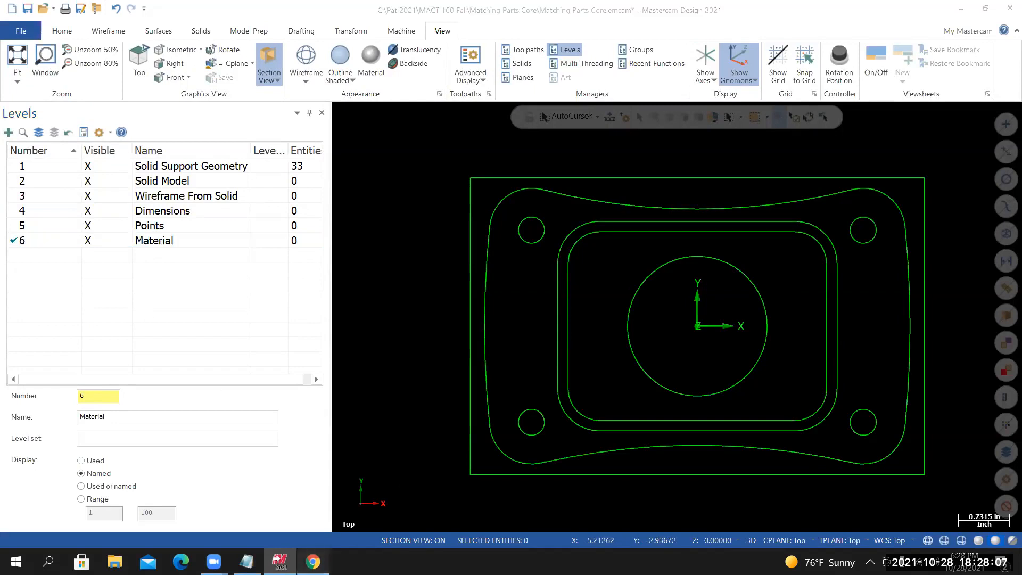
left_click(280, 561)
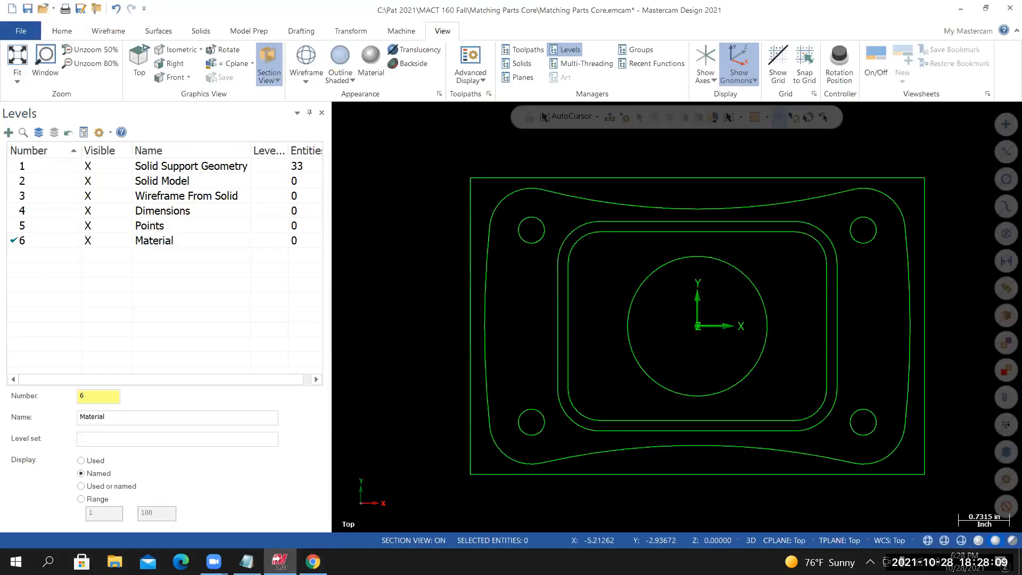
left_click(8, 133)
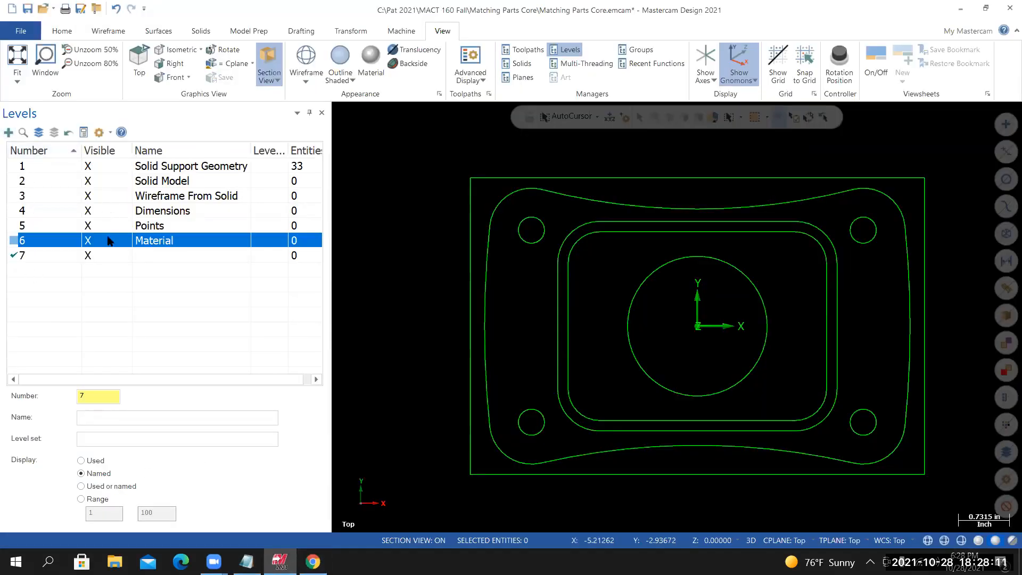
double_click(145, 252)
type("Name")
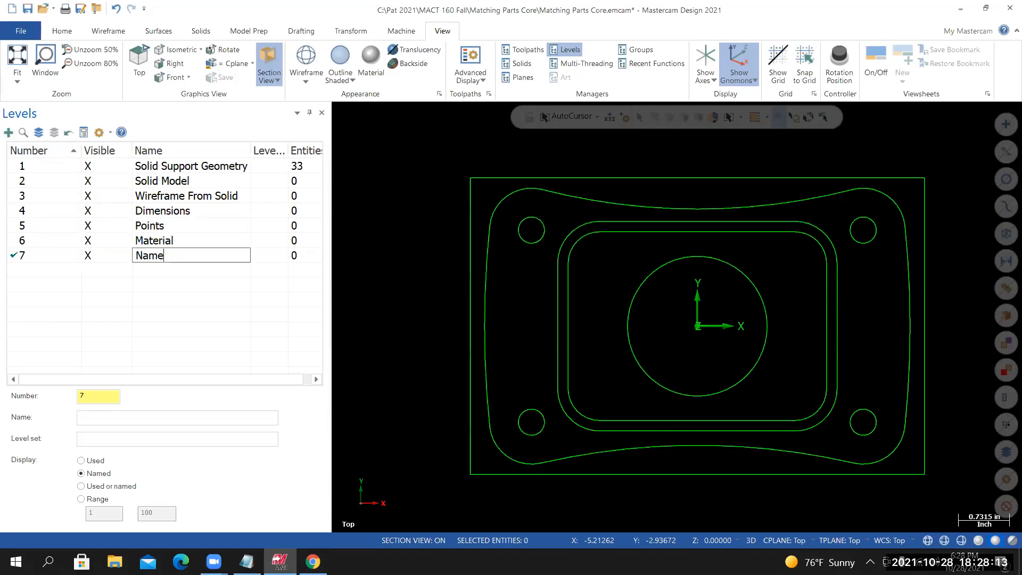
key("Return")
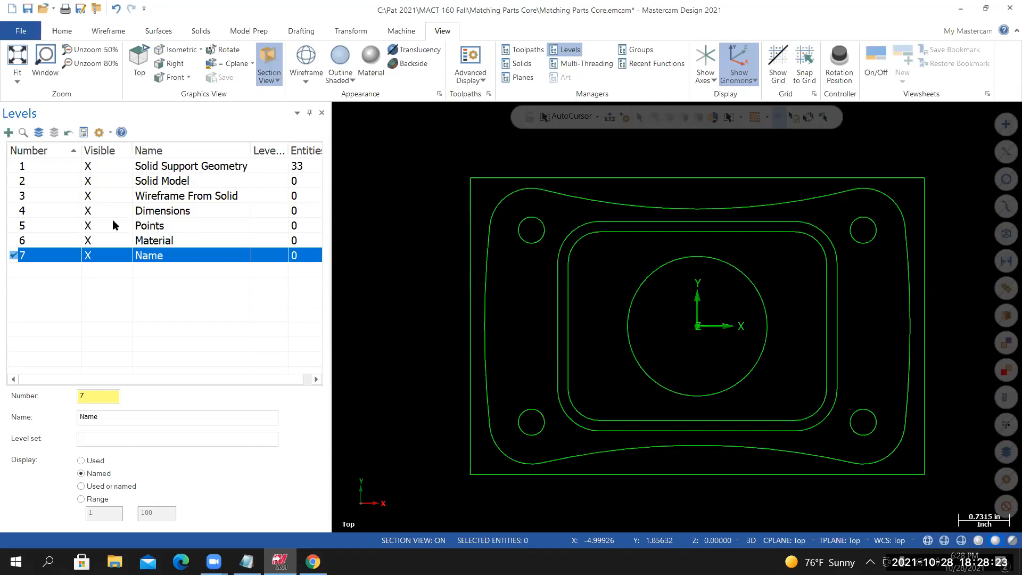
Make level 4, Dimensions, the active level and set the wireframe color to red
left_click(13, 212)
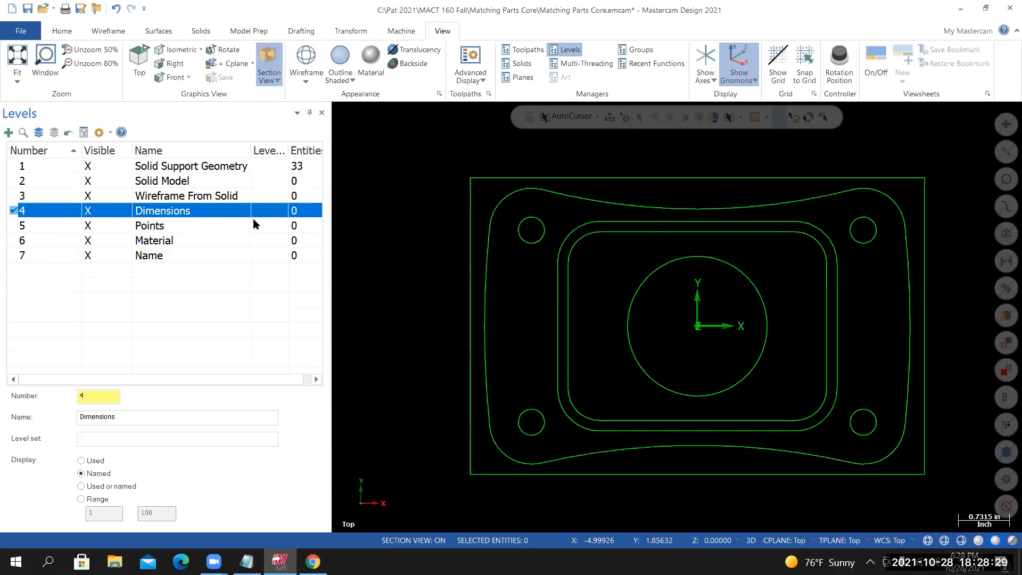
left_click(107, 31)
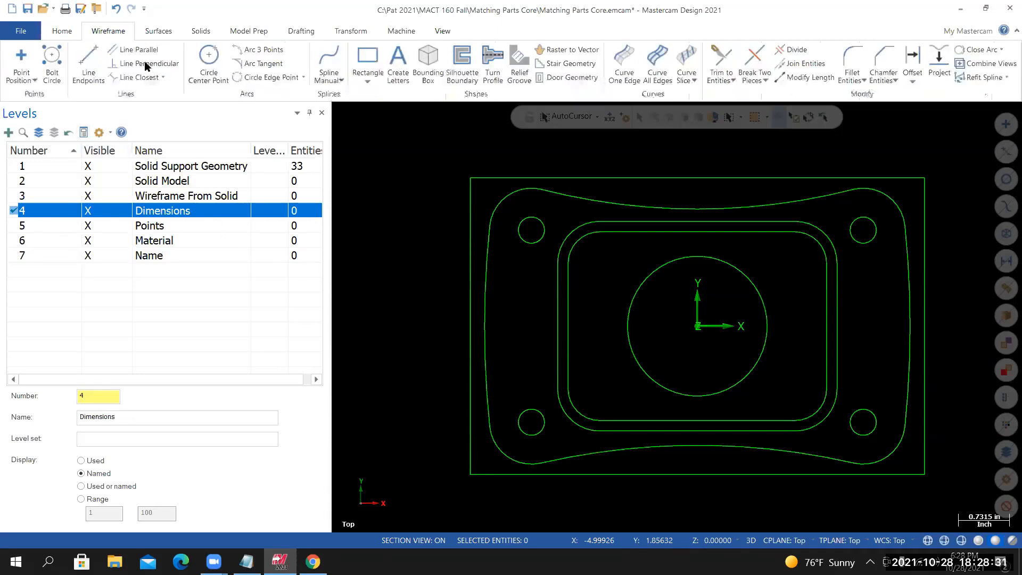
left_click(69, 33)
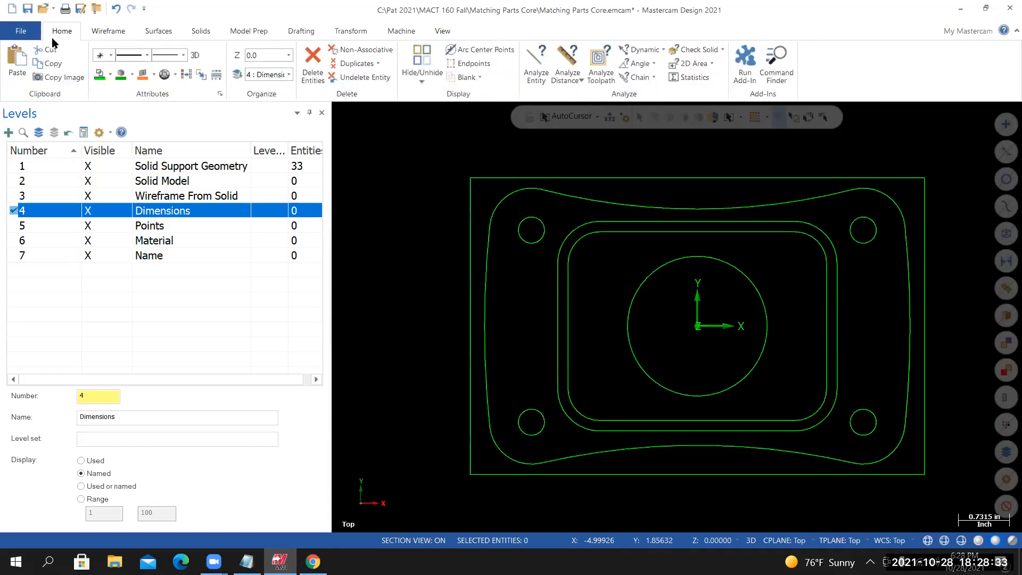
left_click(109, 76)
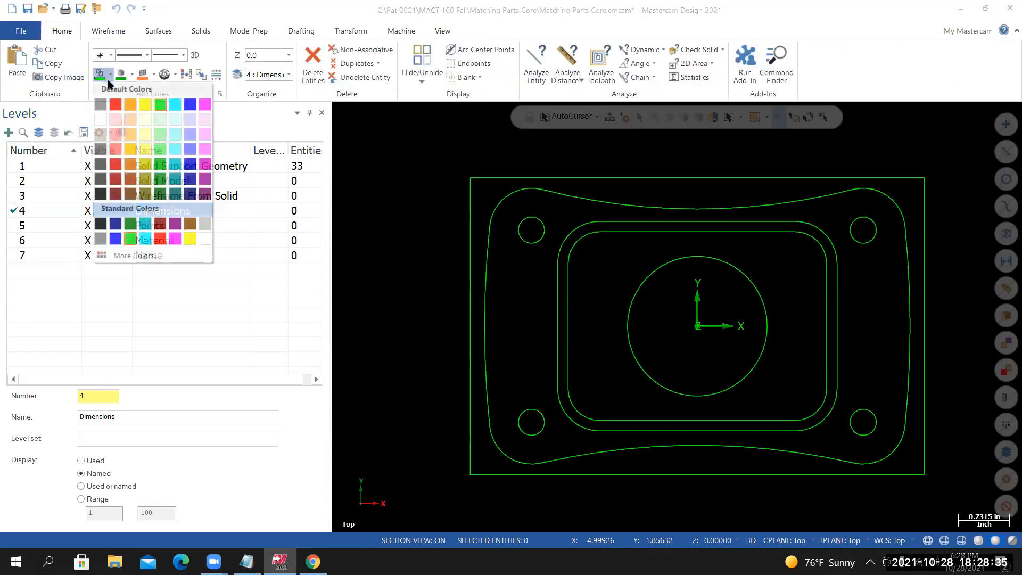
left_click(115, 104)
scroll(717, 422, "down", 3)
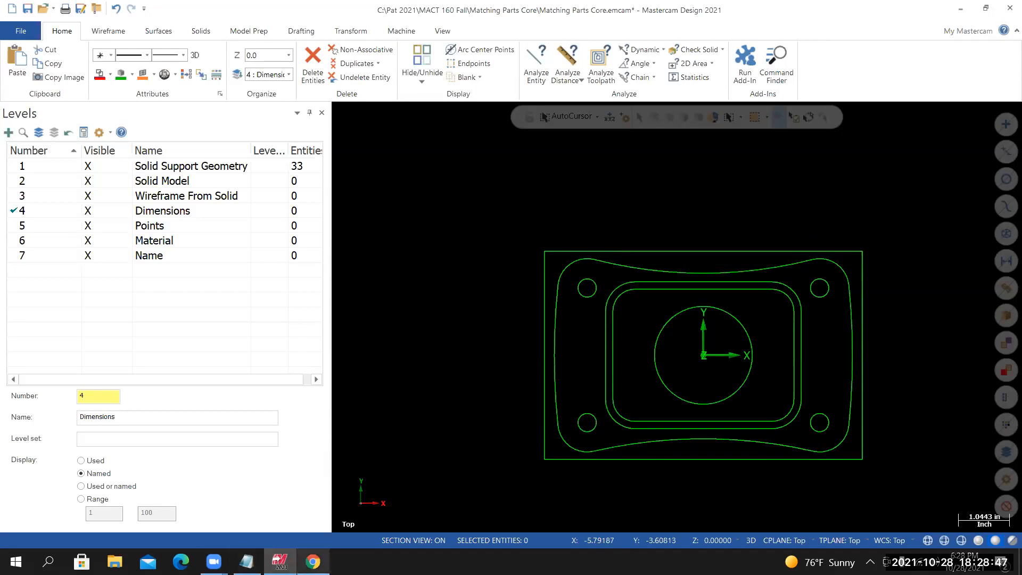
Review the remaining assignment steps and the dimensioned views of the part drawing in Chrome
scroll(423, 461, "down", 5)
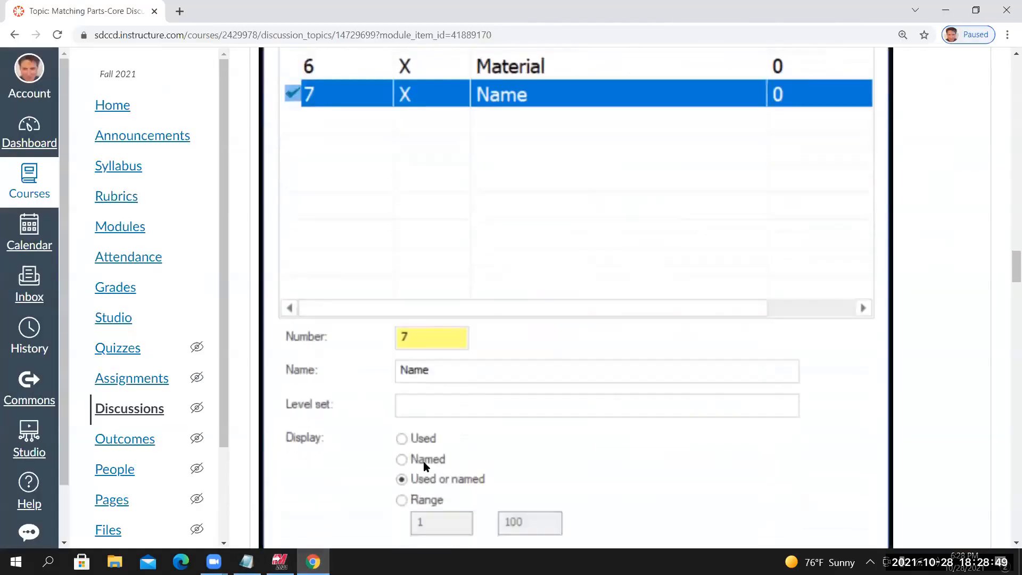
scroll(383, 330, "down", 3)
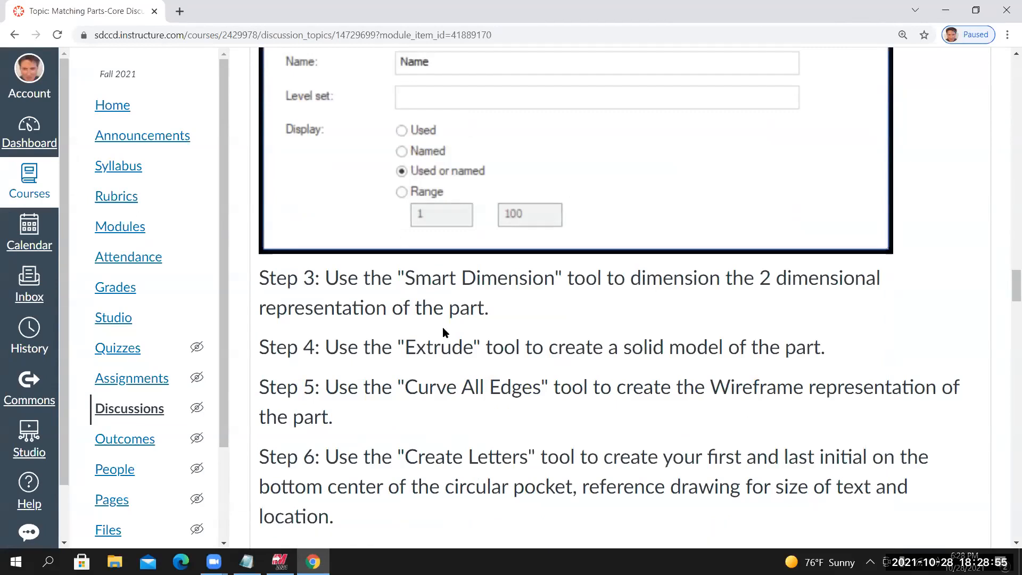
scroll(977, 361, "up", 5)
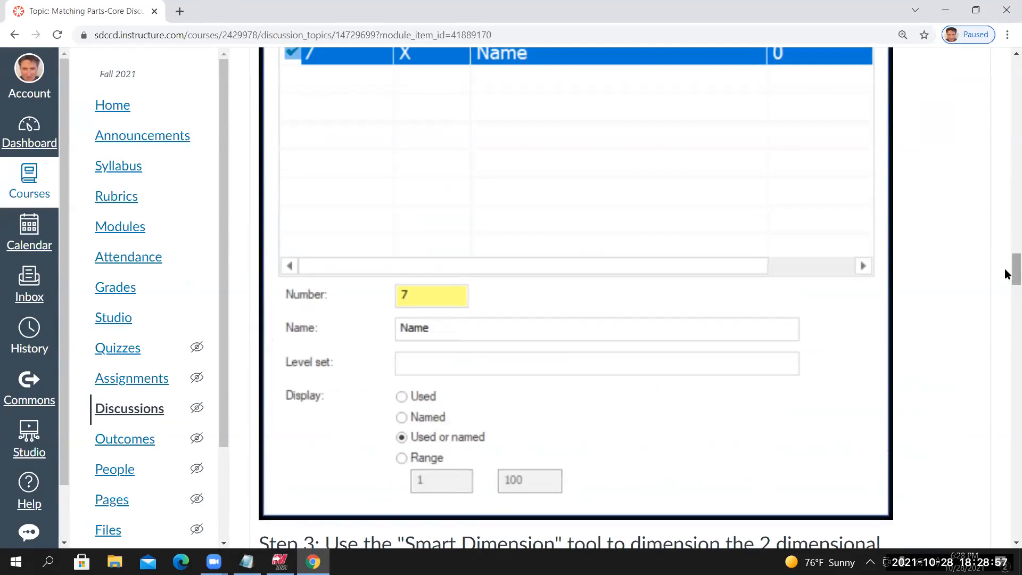
scroll(995, 187, "up", 7)
scroll(970, 104, "up", 7)
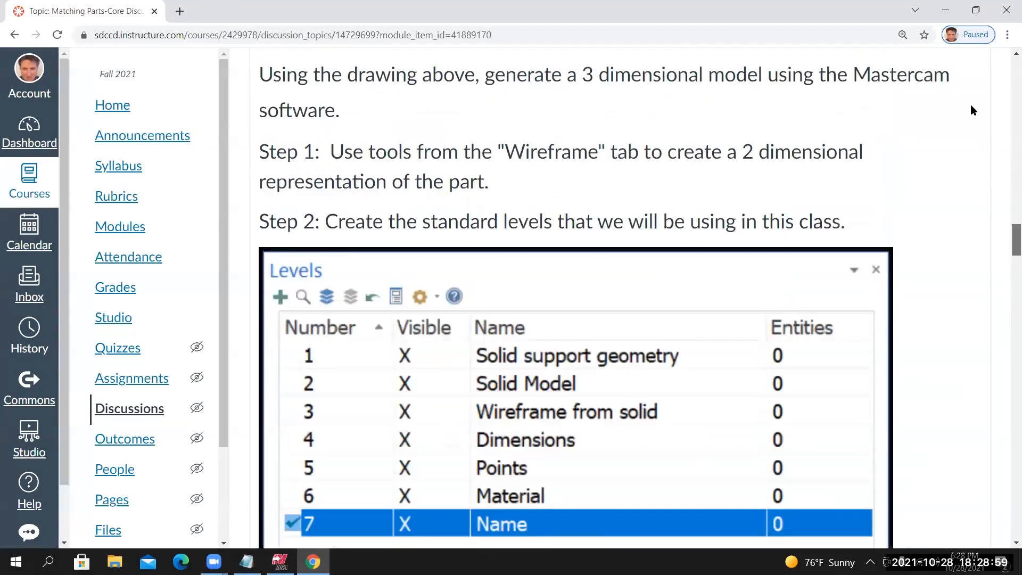
scroll(972, 94, "up", 10)
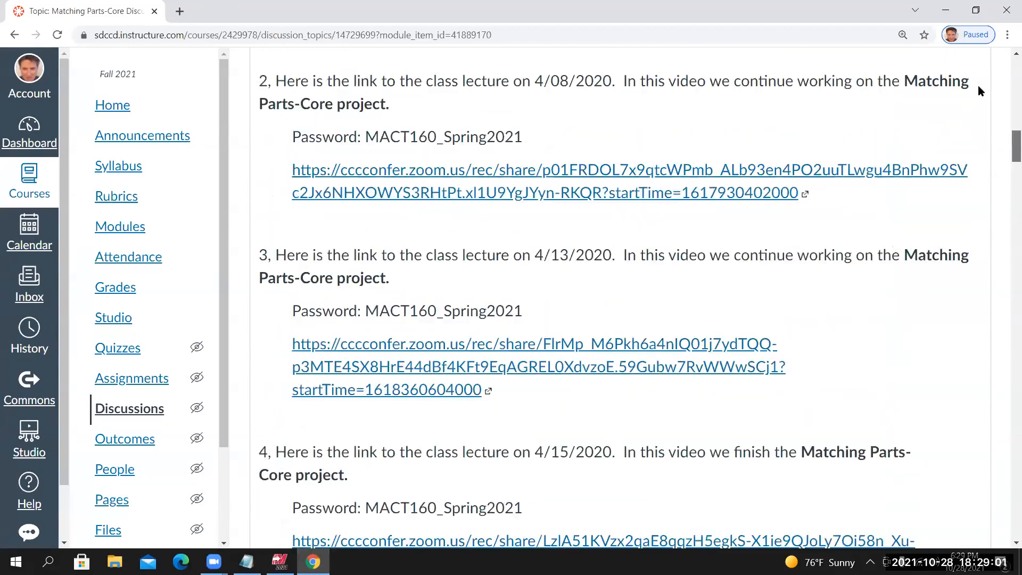
scroll(978, 88, "up", 10)
scroll(627, 399, "down", 1)
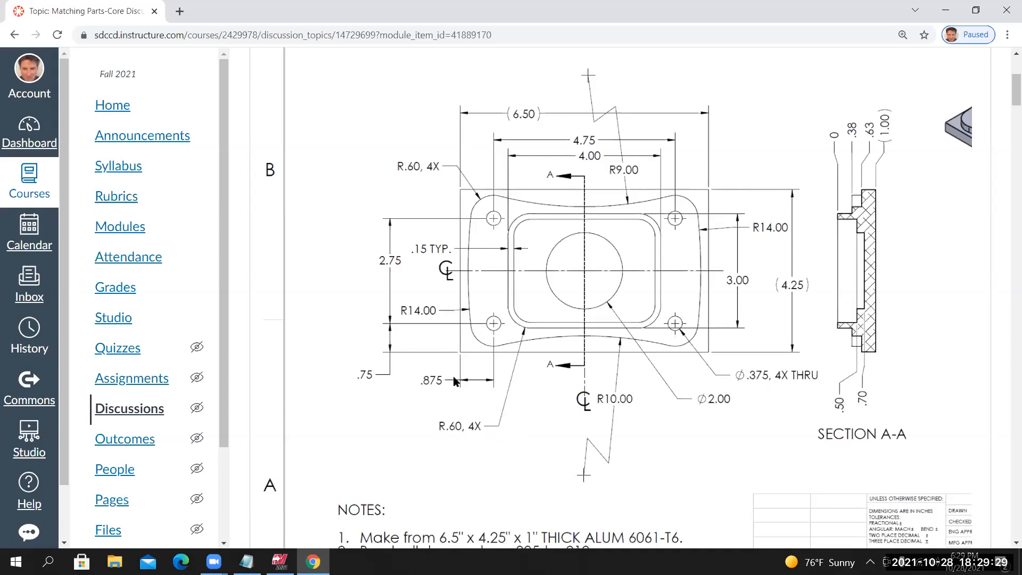
In Mastercam, use Smart Dimension to place the horizontal distance from the stock's left edge to the lower-left hole's center below the part
left_click(290, 557)
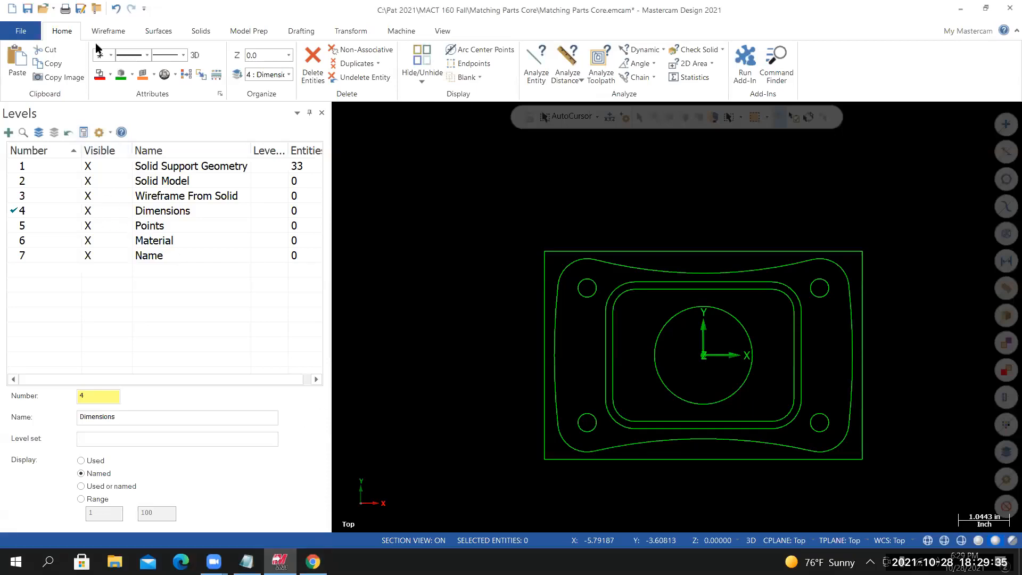
left_click(299, 32)
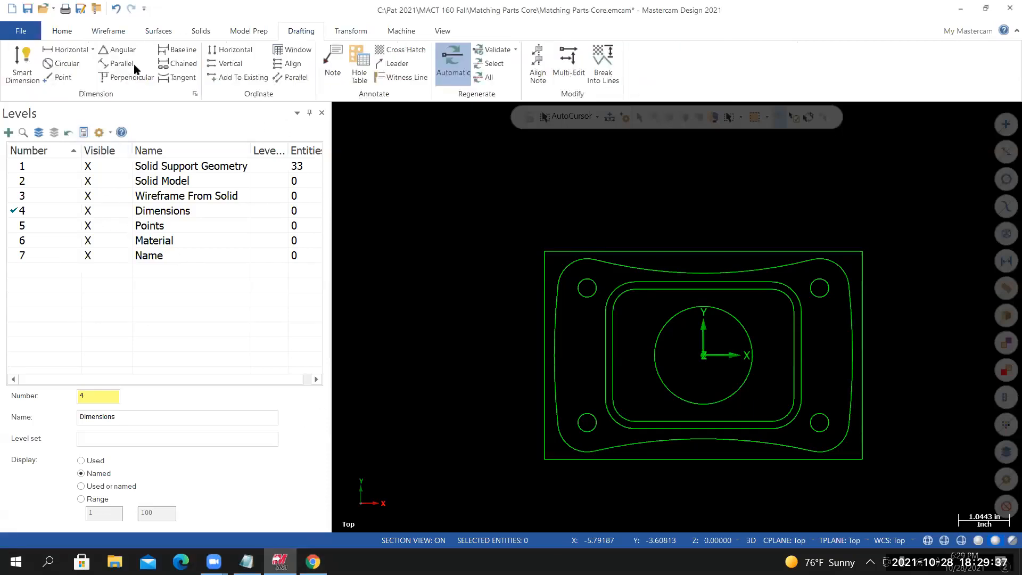
left_click(23, 61)
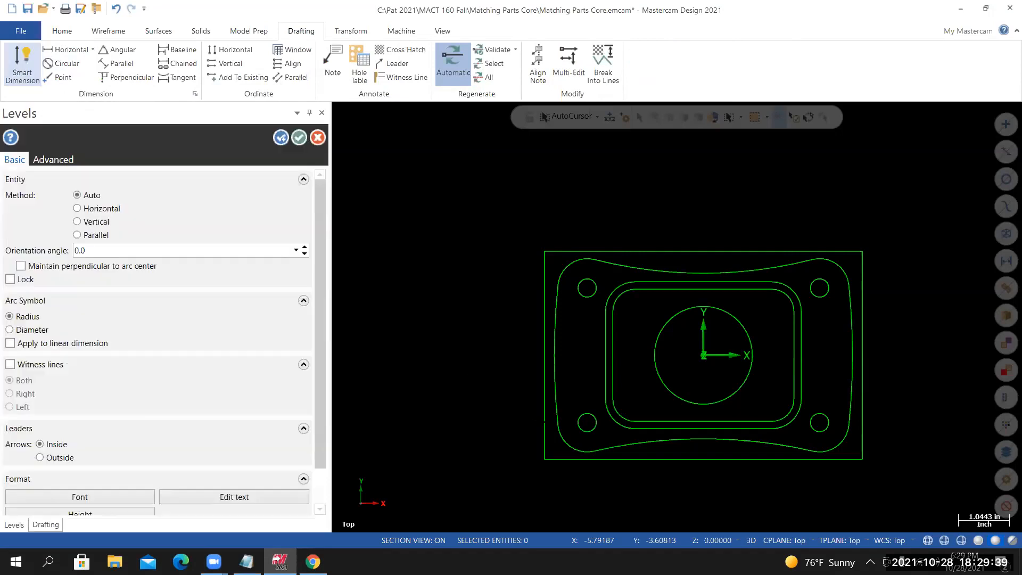
scroll(544, 429, "down", 3)
scroll(524, 486, "up", 7)
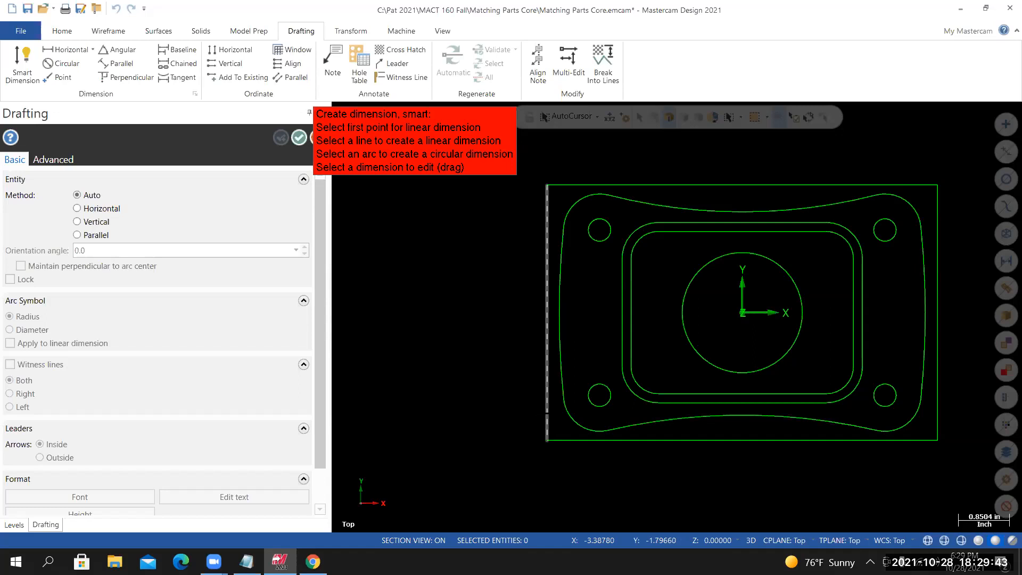
left_click(546, 421)
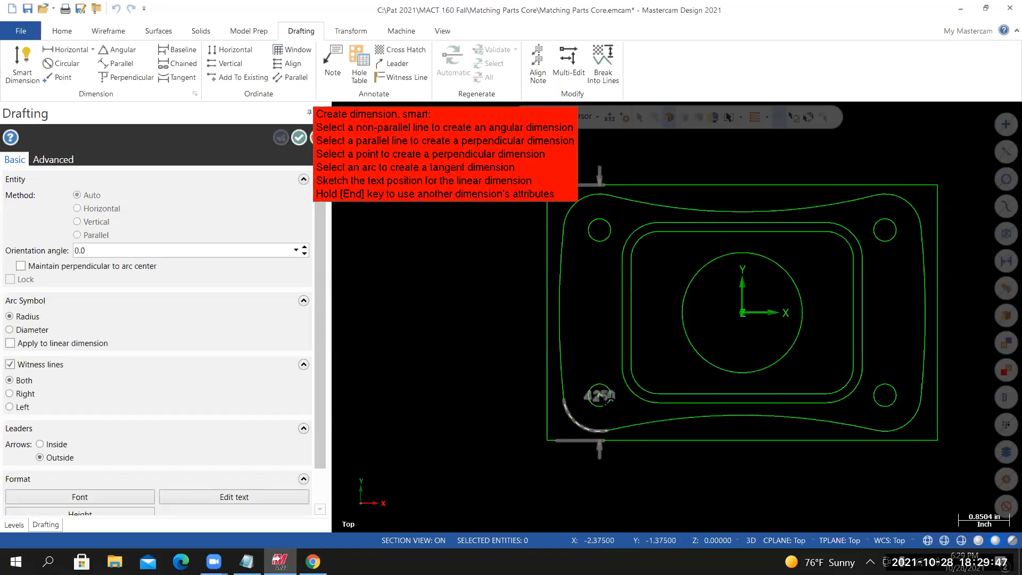
left_click(599, 395)
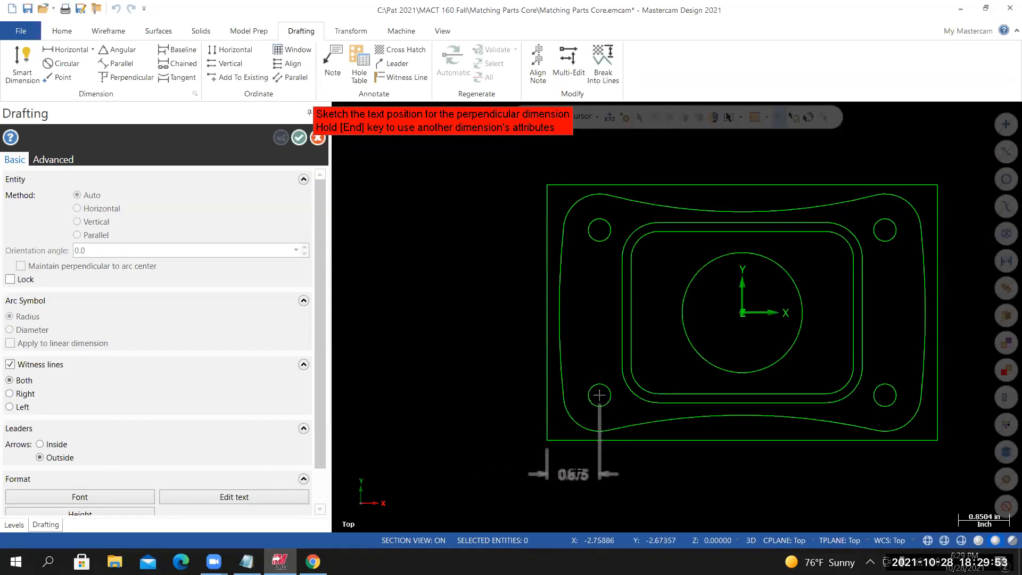
left_click(572, 472)
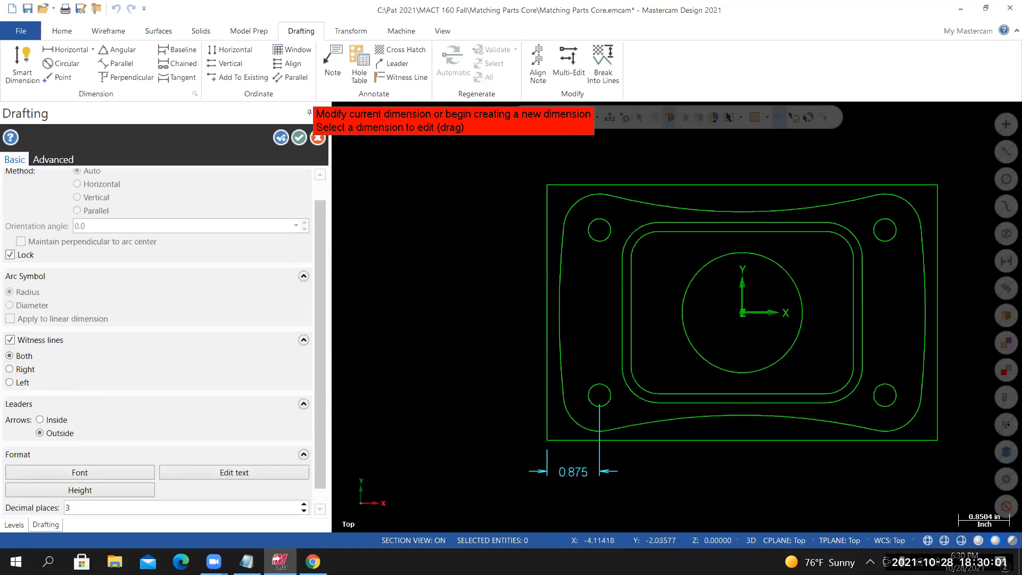
Try four decimal places, return to three, and try a smaller text height on the horizontal dimension to the lower-left hole
left_click(574, 471)
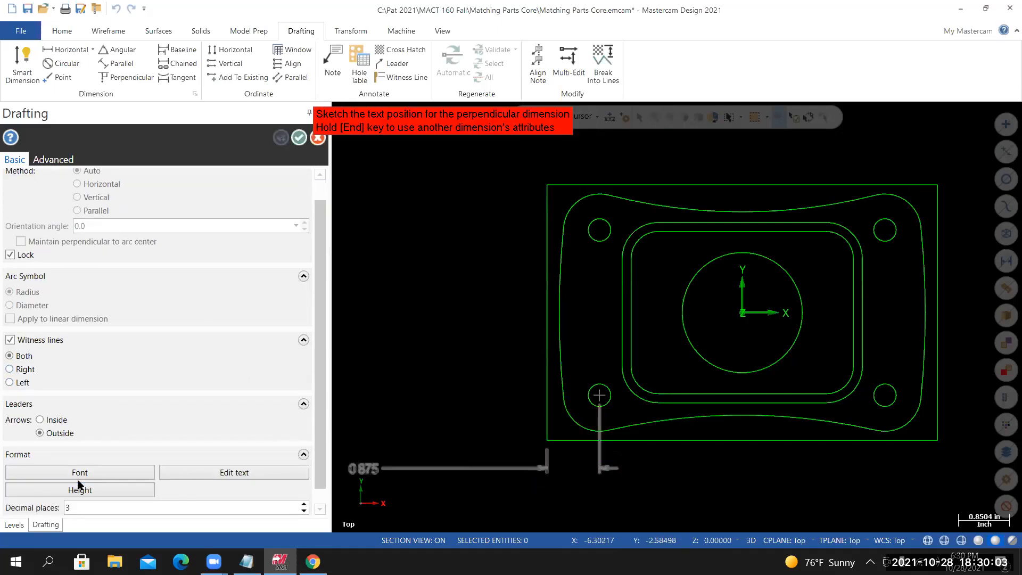
left_click(304, 503)
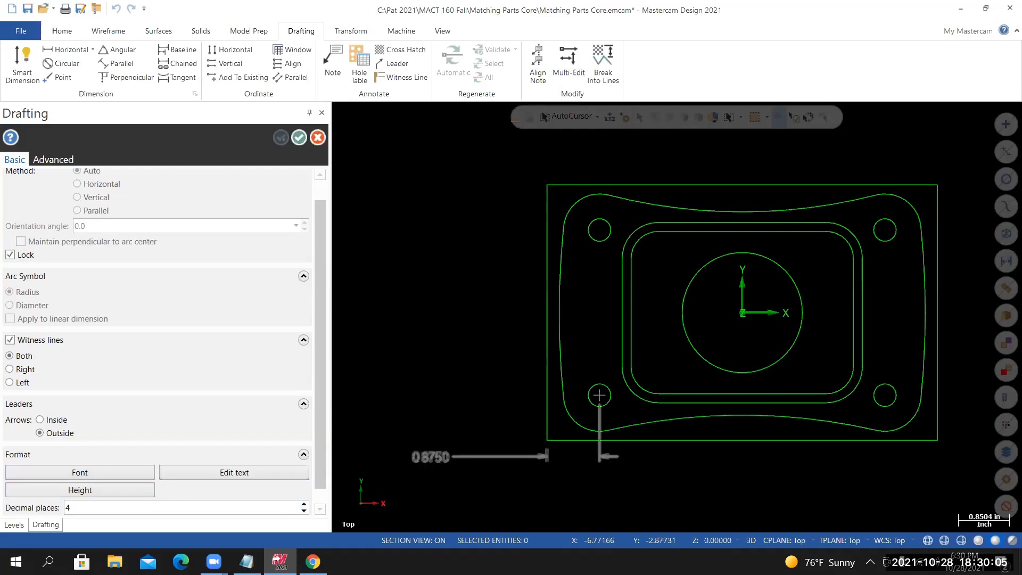
left_click(304, 510)
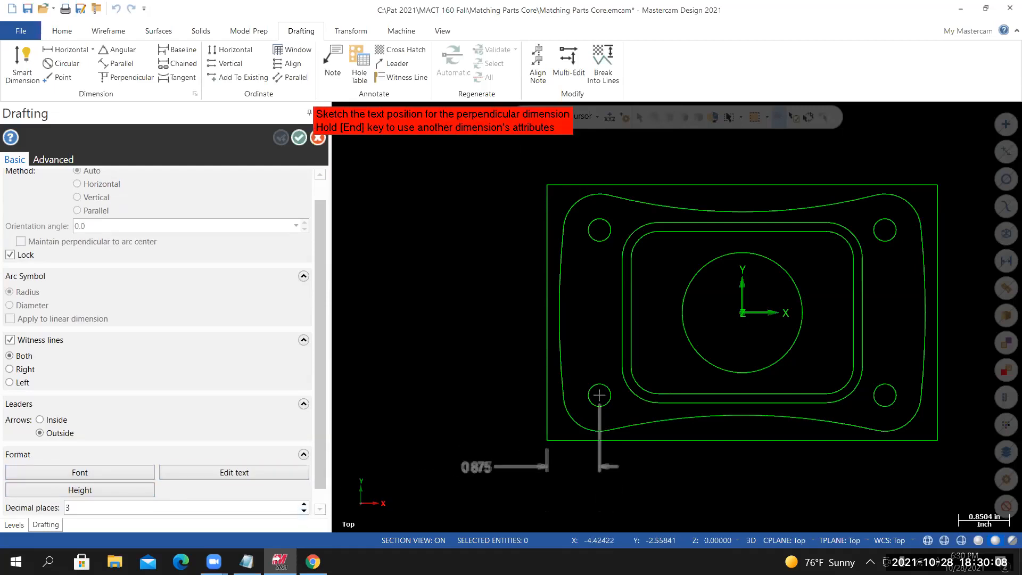
left_click(94, 489)
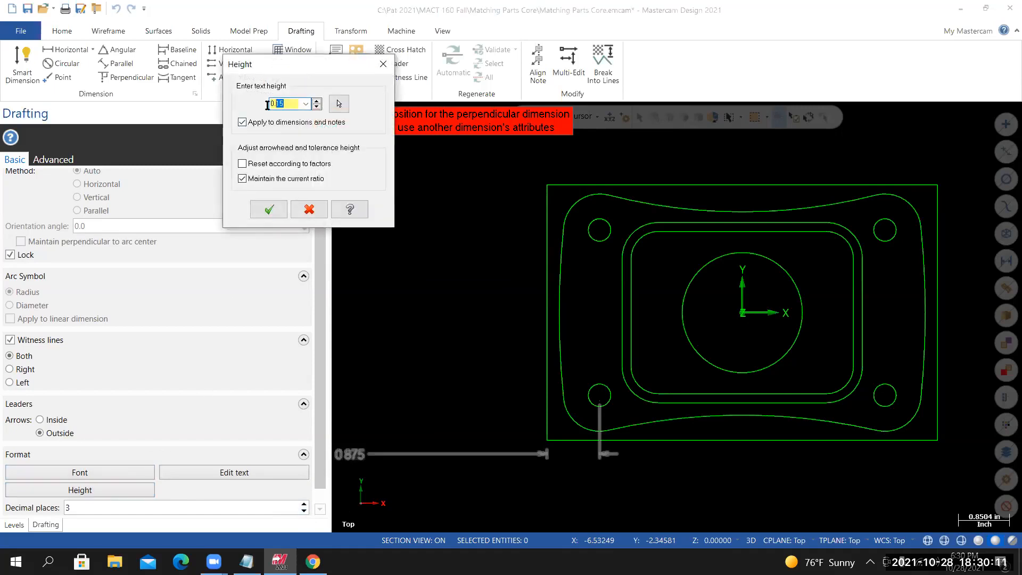
key("Return")
left_click(267, 210)
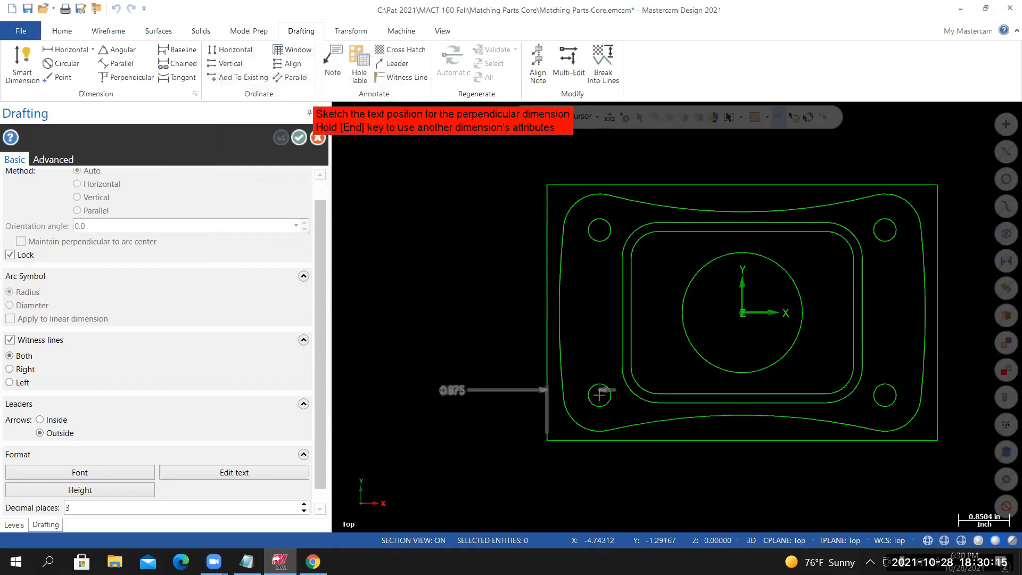
left_click(573, 469)
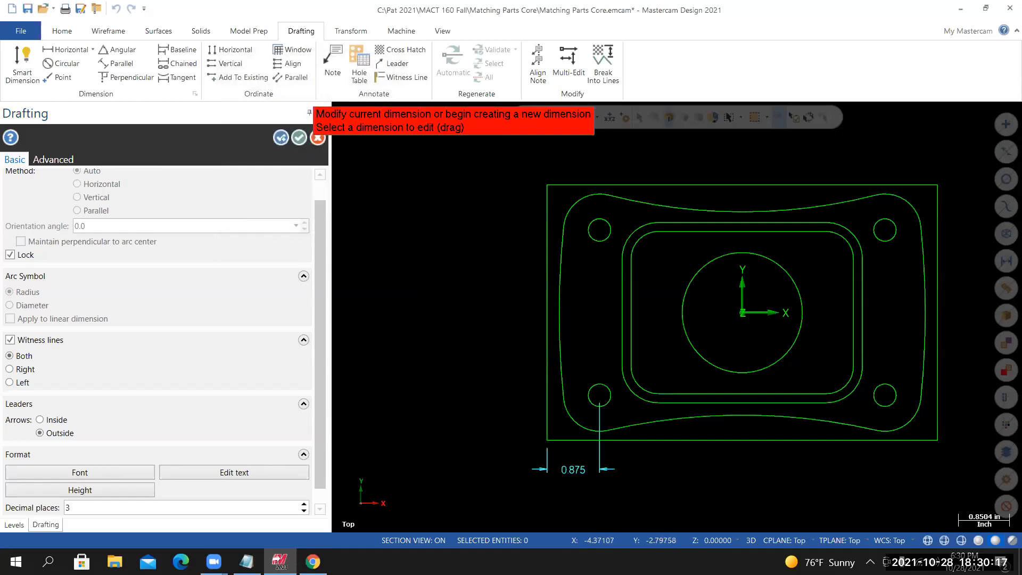
Set the horizontal hole dimension's text height to 0.15 and place it slightly farther below the part
left_click(572, 469)
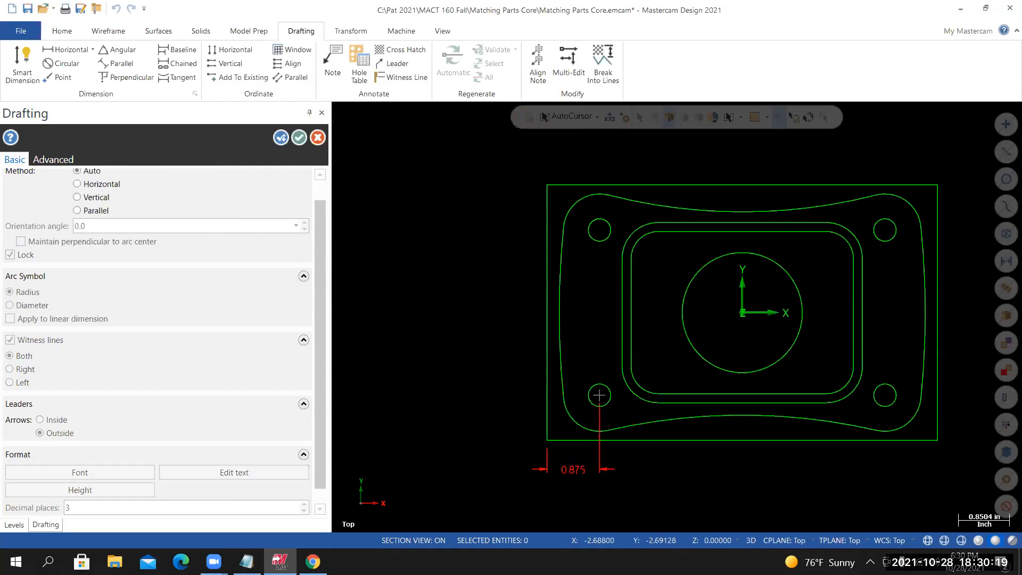
left_click(74, 490)
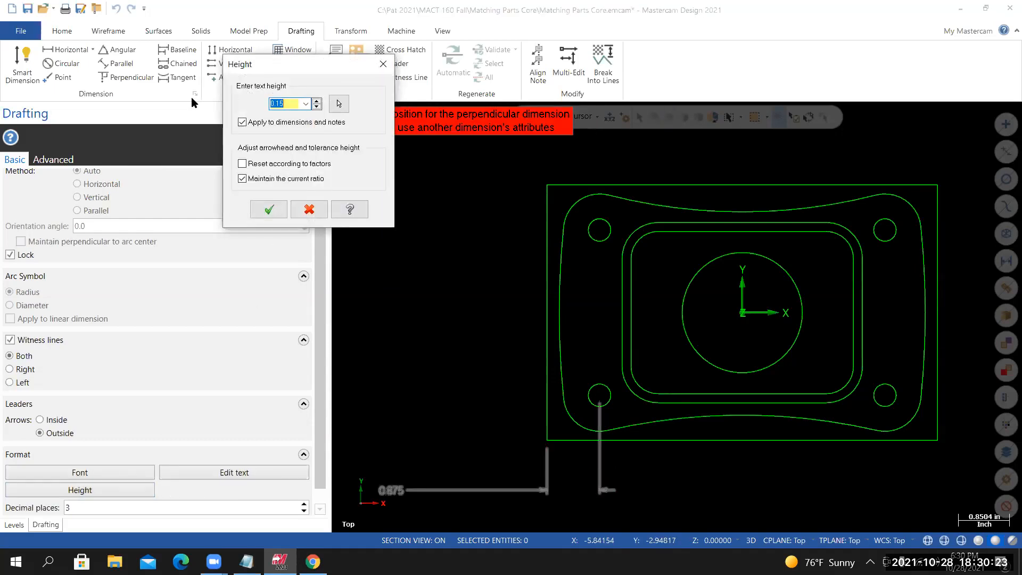
left_click(269, 210)
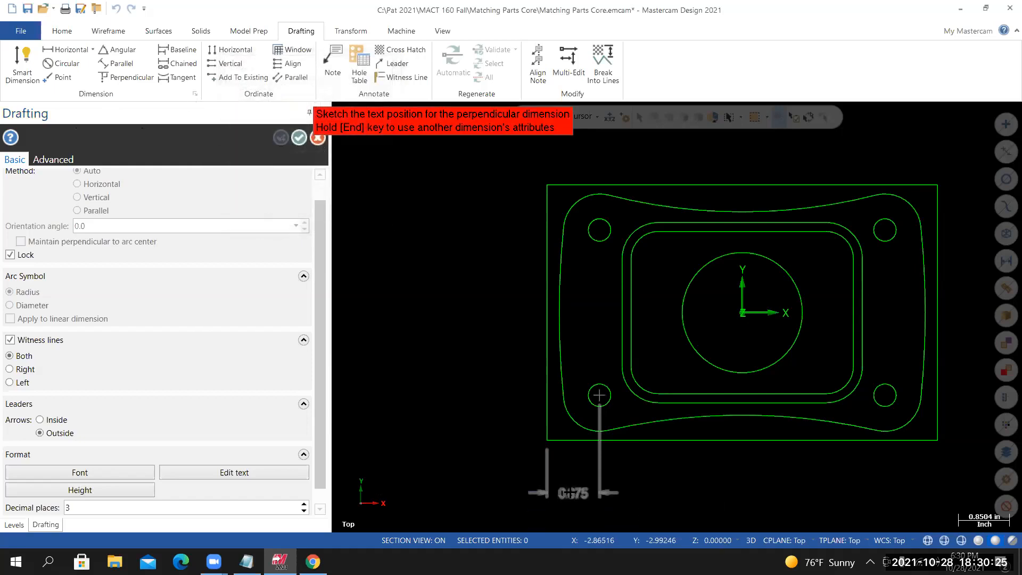
left_click(572, 486)
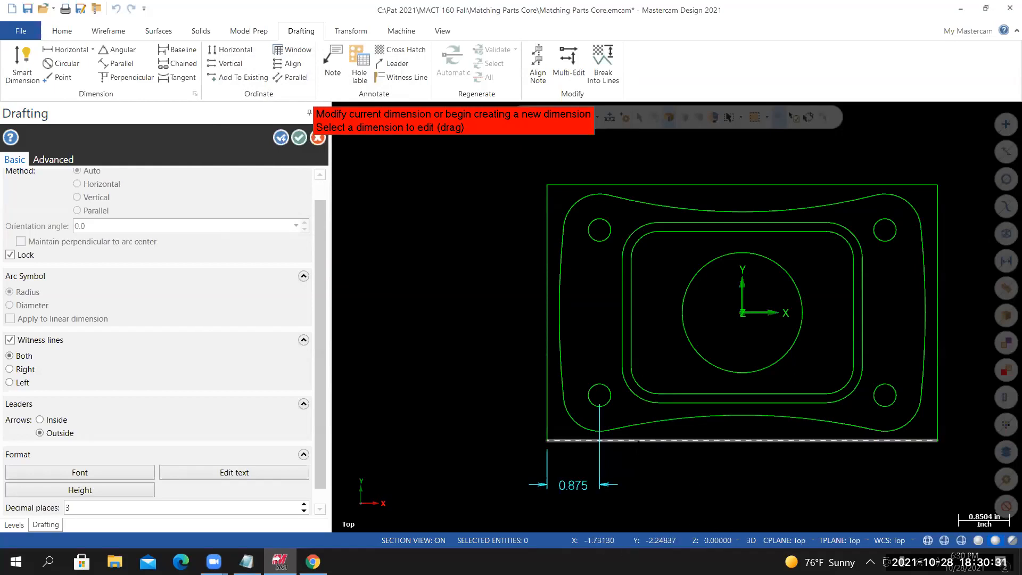
Dimension the vertical distance from the stock's bottom edge to the lower-left hole's center, placed outside the stock's left edge
left_click(599, 395)
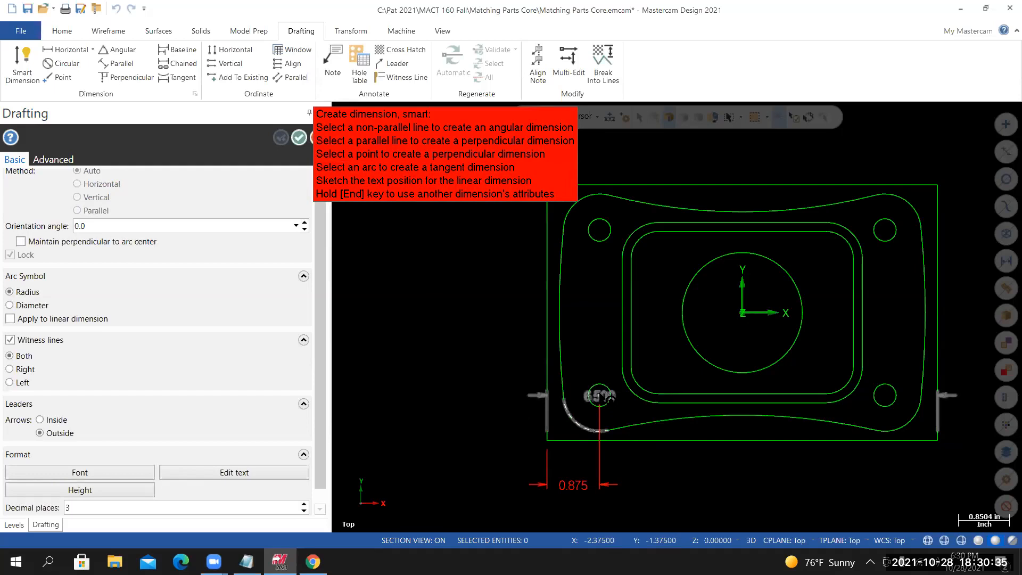
left_click(601, 396)
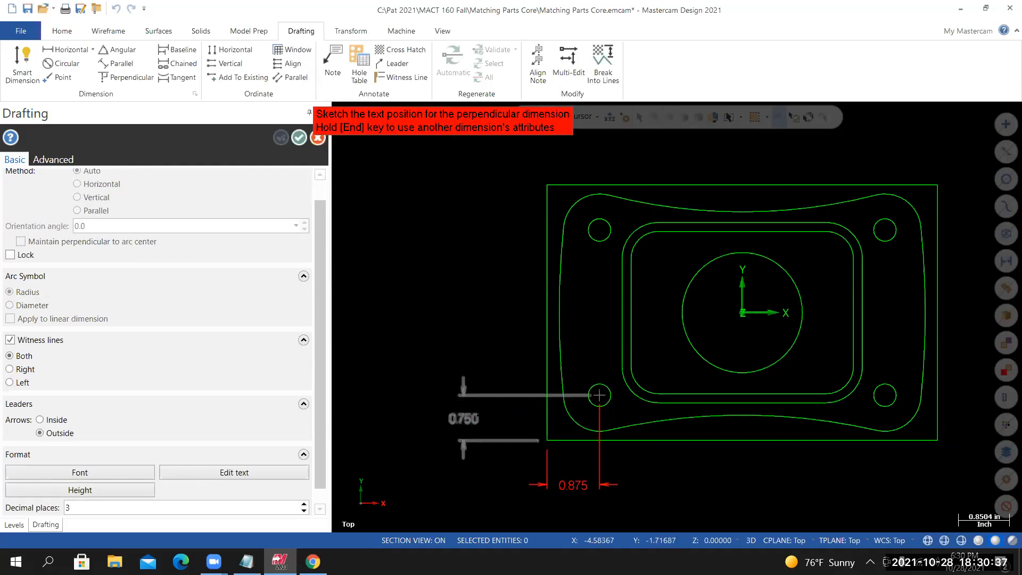
left_click(494, 418)
Check the drawing in Chrome, and in Mastercam dimension the vertical spacing between the two left holes with inside arrows, left of the stock
left_click(313, 561)
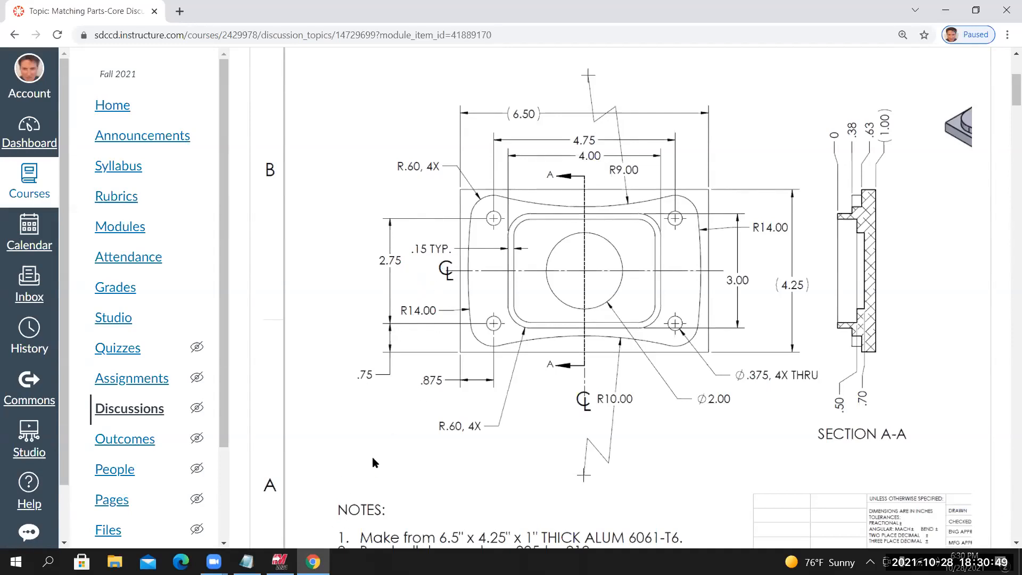
left_click(275, 556)
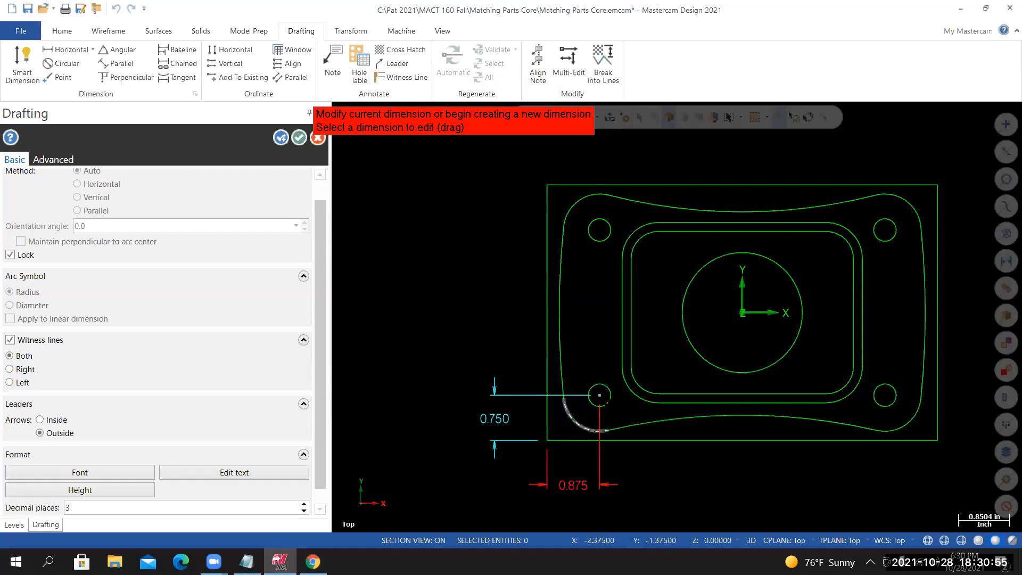
left_click(599, 394)
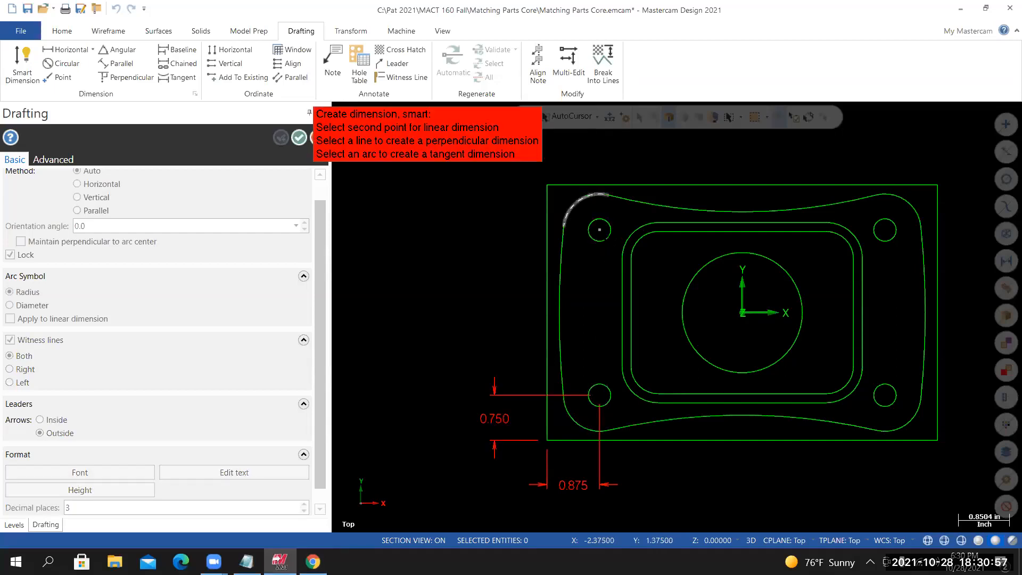
left_click(599, 230)
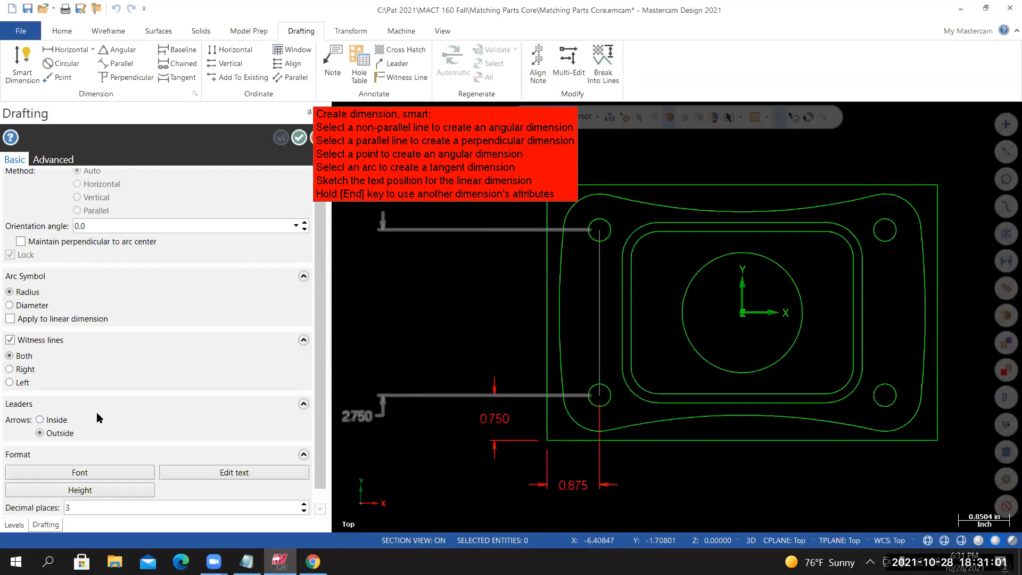
left_click(48, 421)
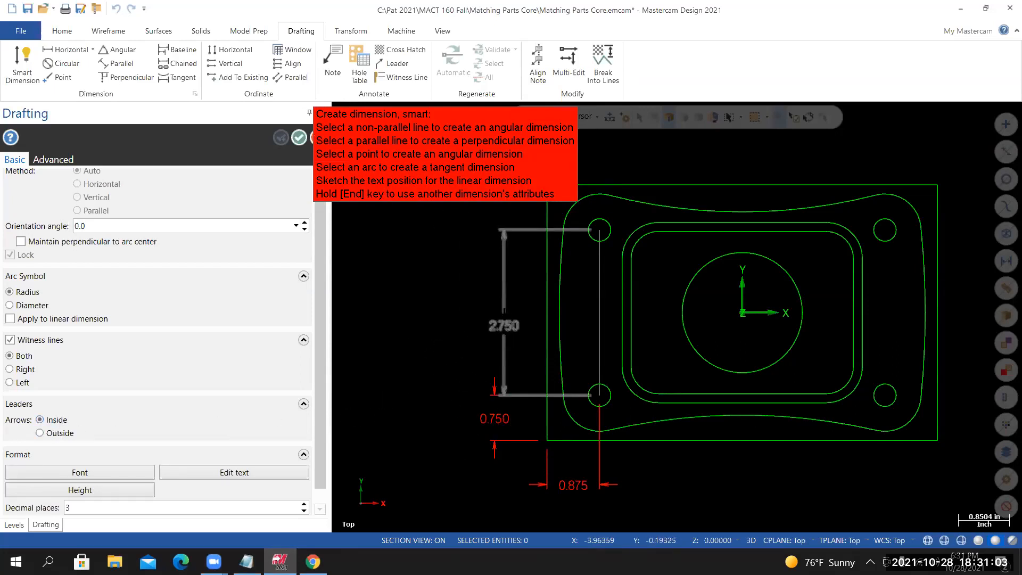
left_click(476, 313)
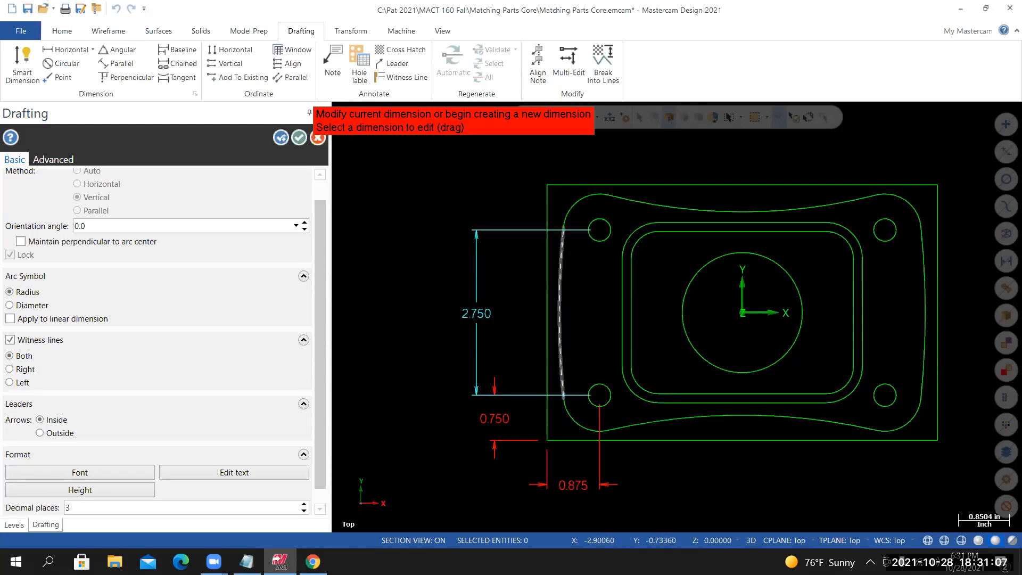
Dimension the radius of the profile's large left arc with an outside arrow, placing the text left of the stock near the lower hole
key("Escape")
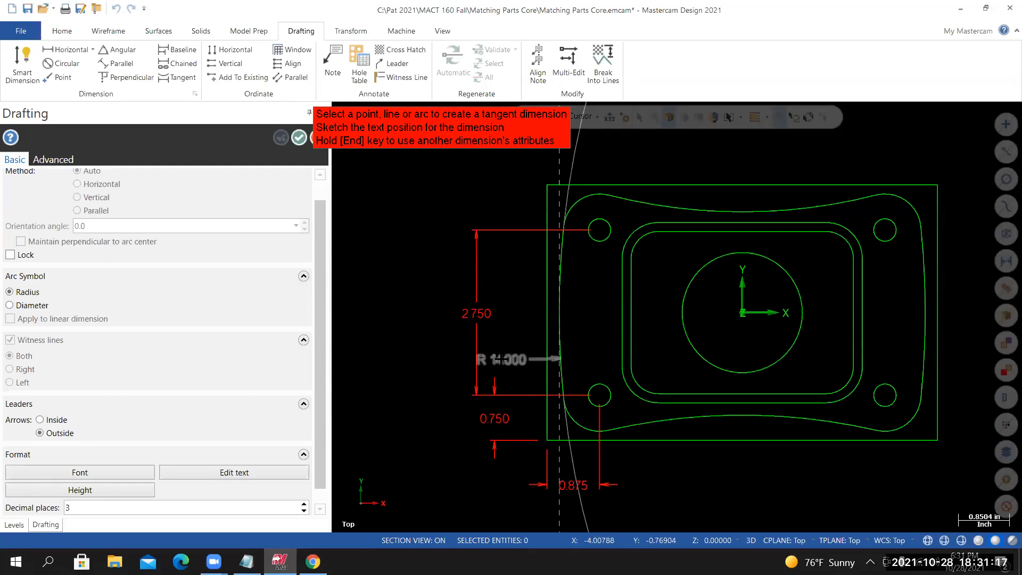
scroll(564, 344, "down", 1)
scroll(559, 342, "down", 2)
scroll(529, 342, "up", 2)
scroll(527, 354, "up", 3)
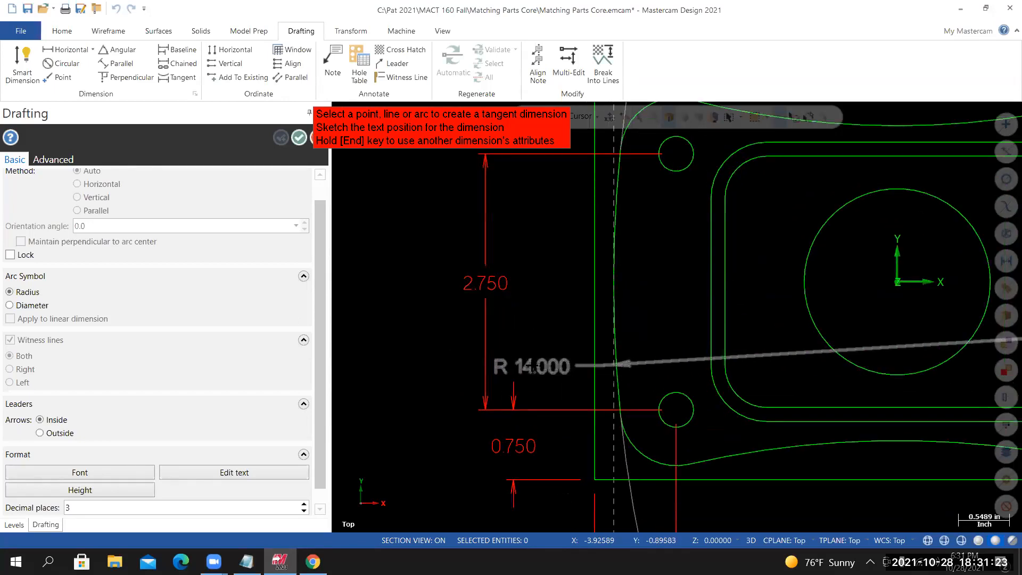
key("a")
left_click(536, 357)
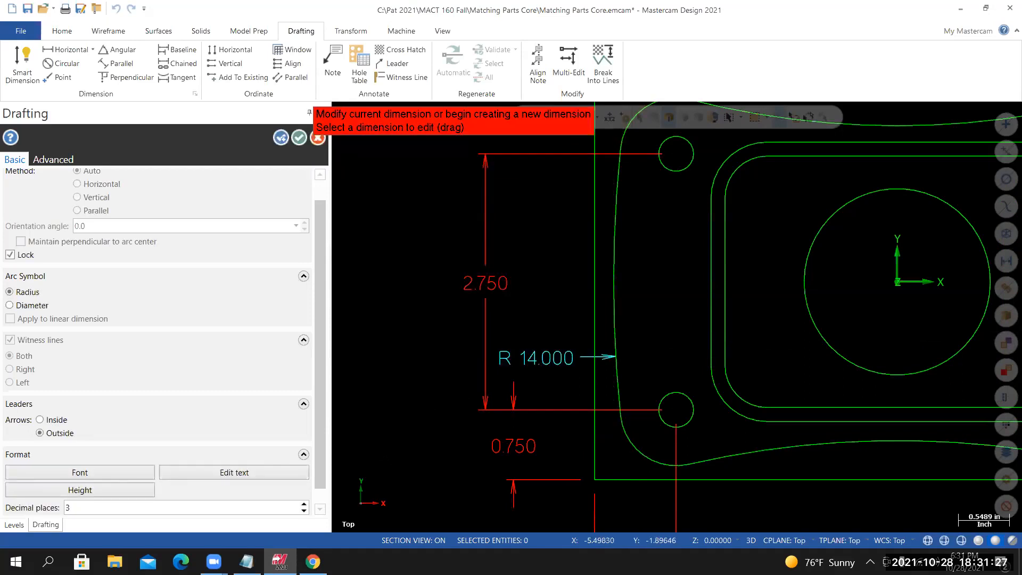
Check the drawing in Chrome, and in Mastercam dimension the gap between the two inner rounded rectangles' left sides, placed left of the stock
left_click(313, 562)
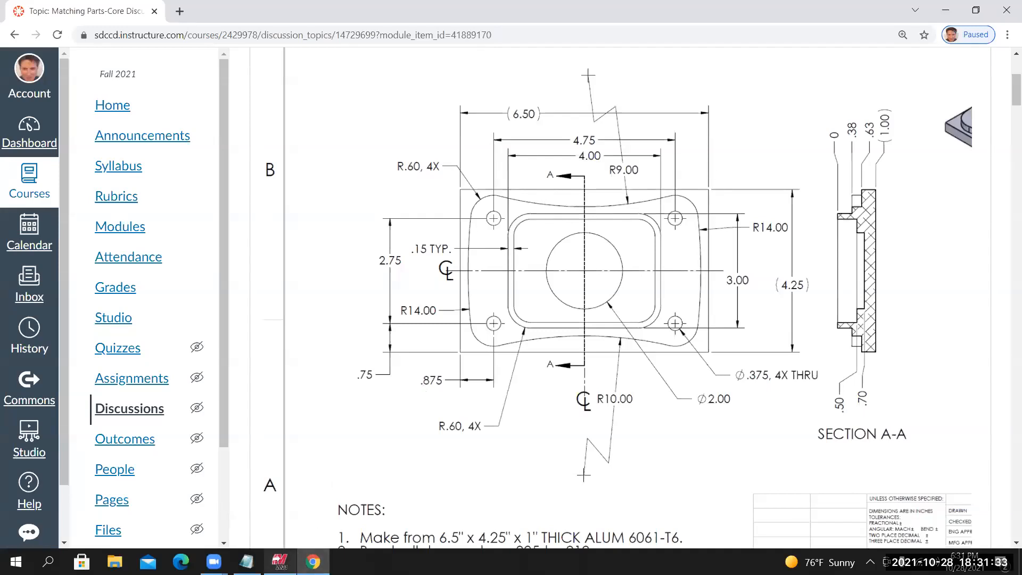
left_click(279, 562)
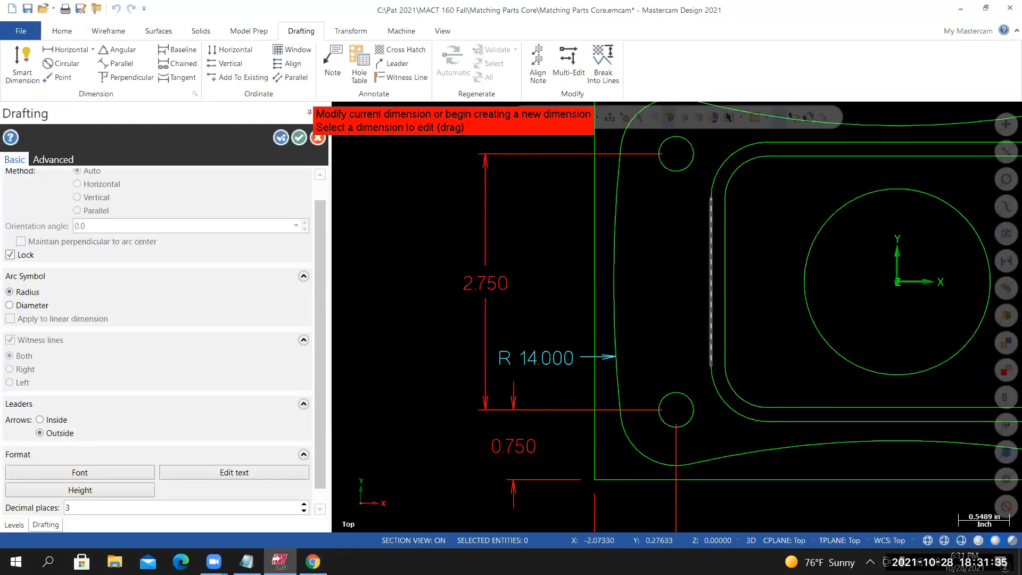
left_click(703, 253)
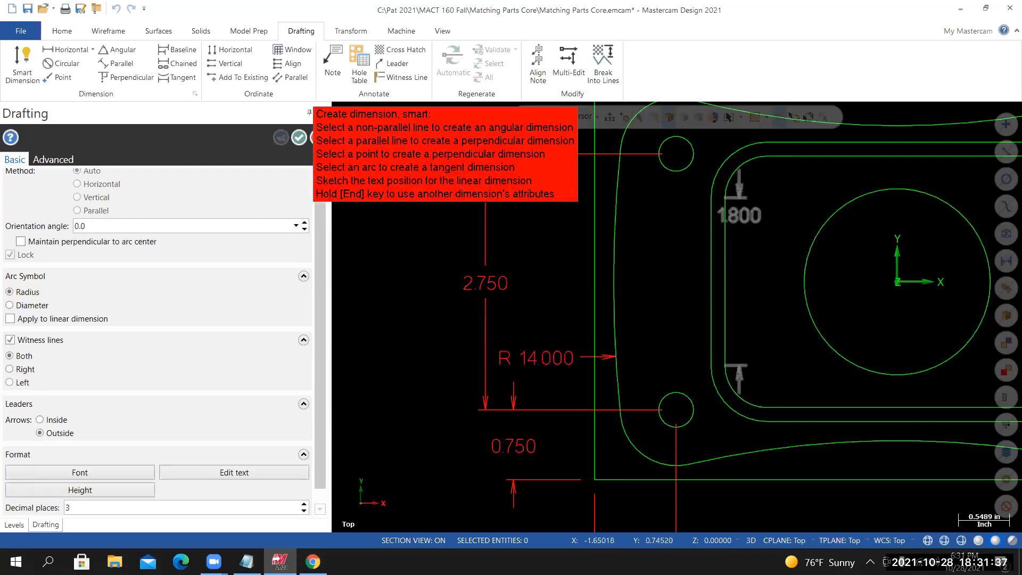
left_click(724, 242)
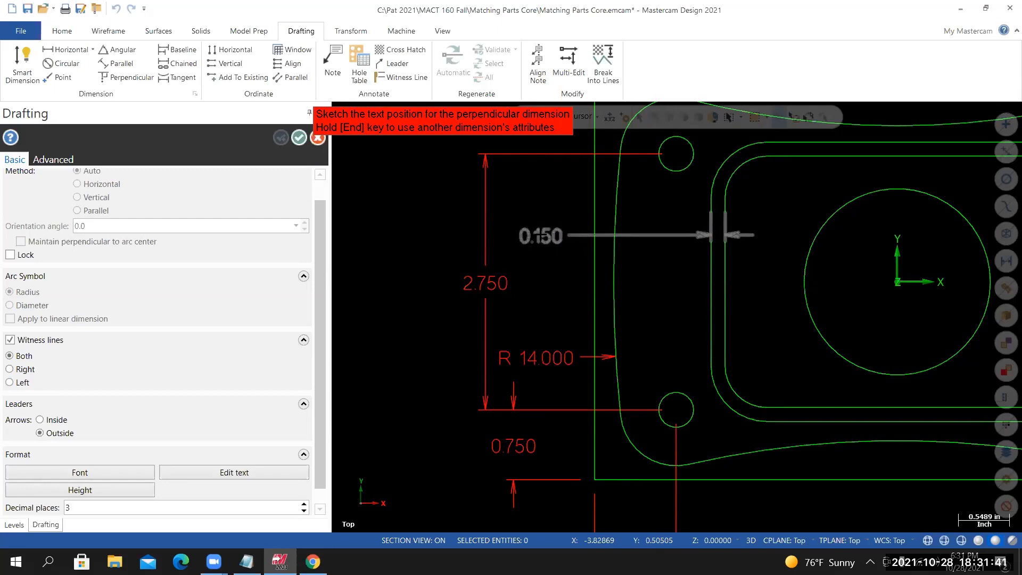
left_click(541, 236)
Recheck the drawing in Chrome, and in Mastercam dimension the outer profile's upper-left corner radius, placing the text above and left of the stock
scroll(454, 359, "down", 2)
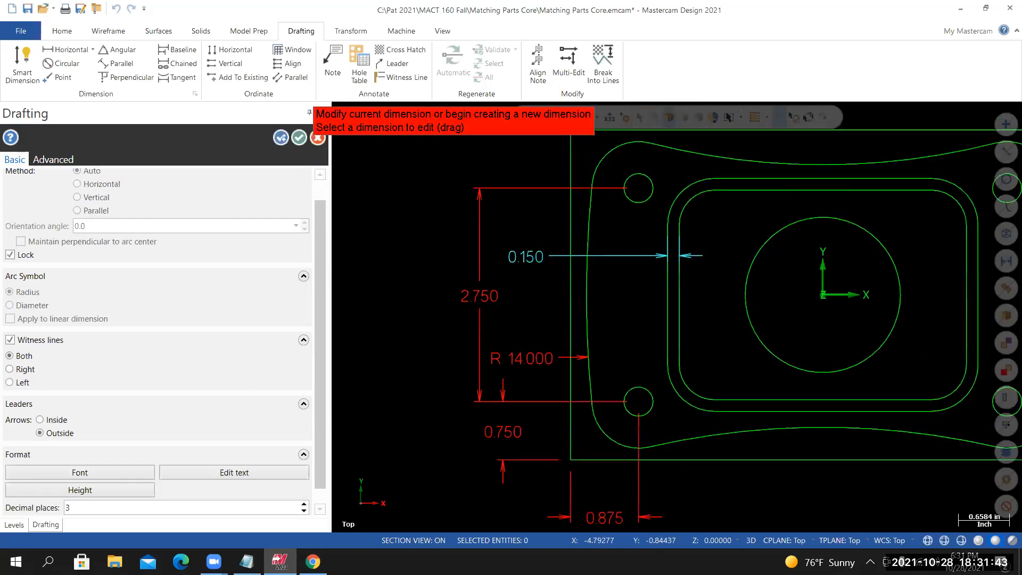
scroll(550, 335, "down", 3)
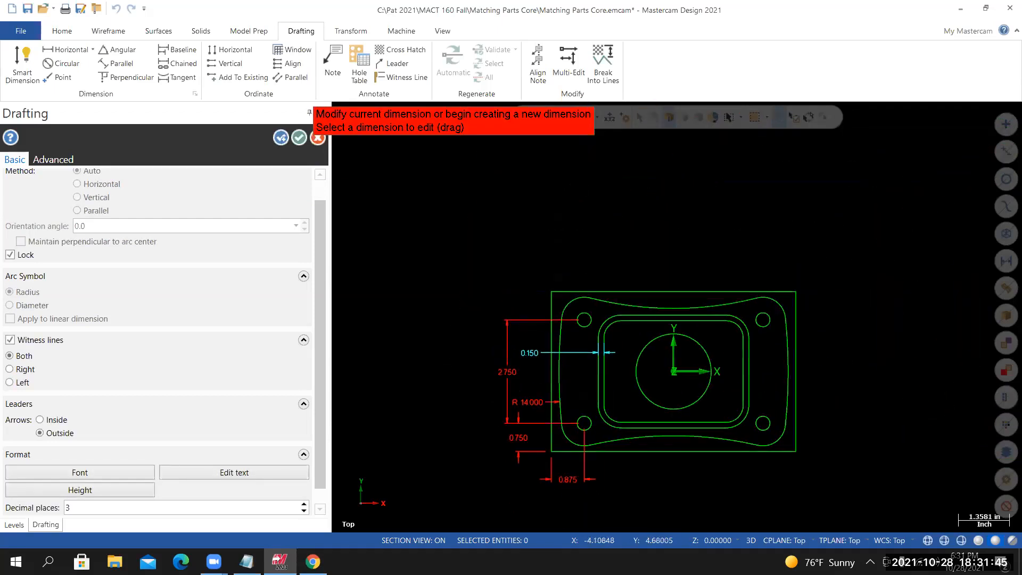
scroll(526, 253, "up", 2)
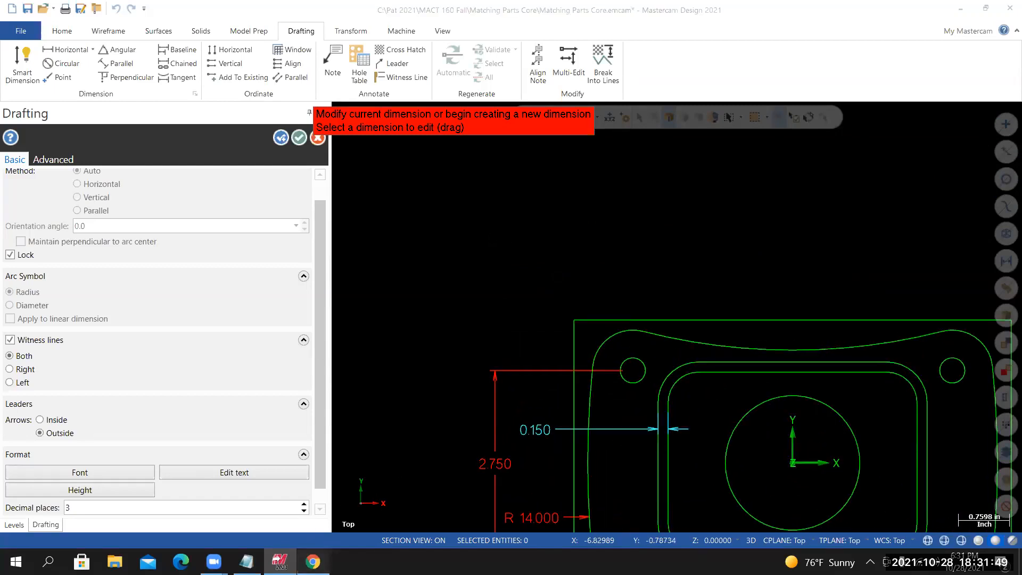
key("alt+Tab")
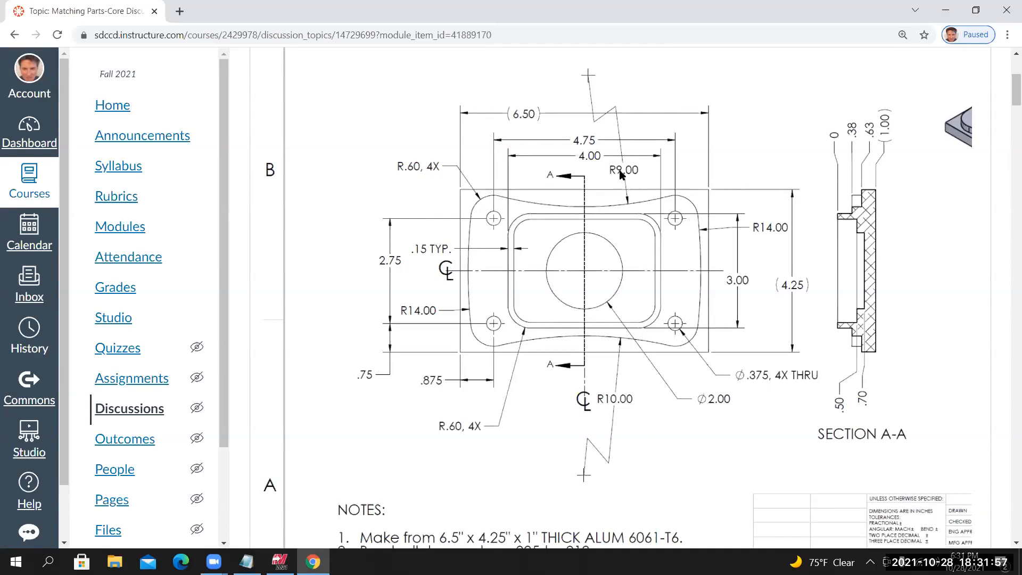
key("alt+Tab")
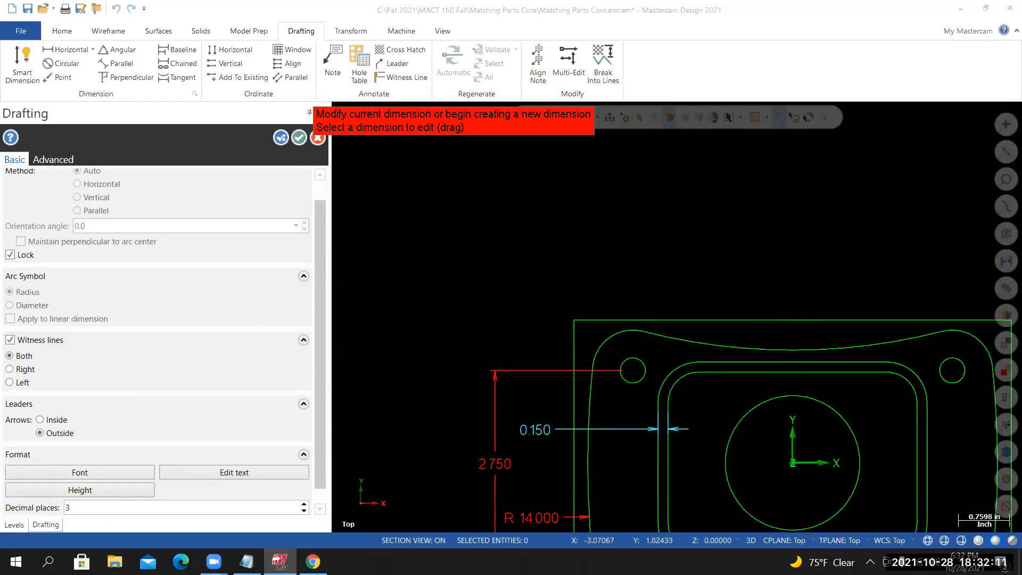
left_click(594, 345)
left_click(595, 345)
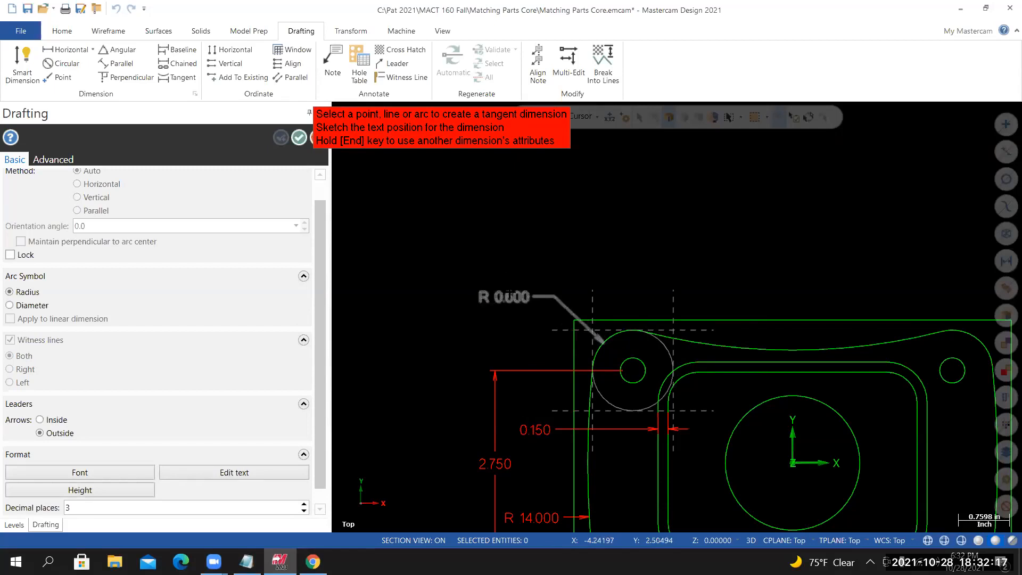
left_click(510, 292)
Dimension the stock's overall width above the part with inside arrows, and switch to Chrome to consult the part drawing
scroll(673, 405, "down", 3)
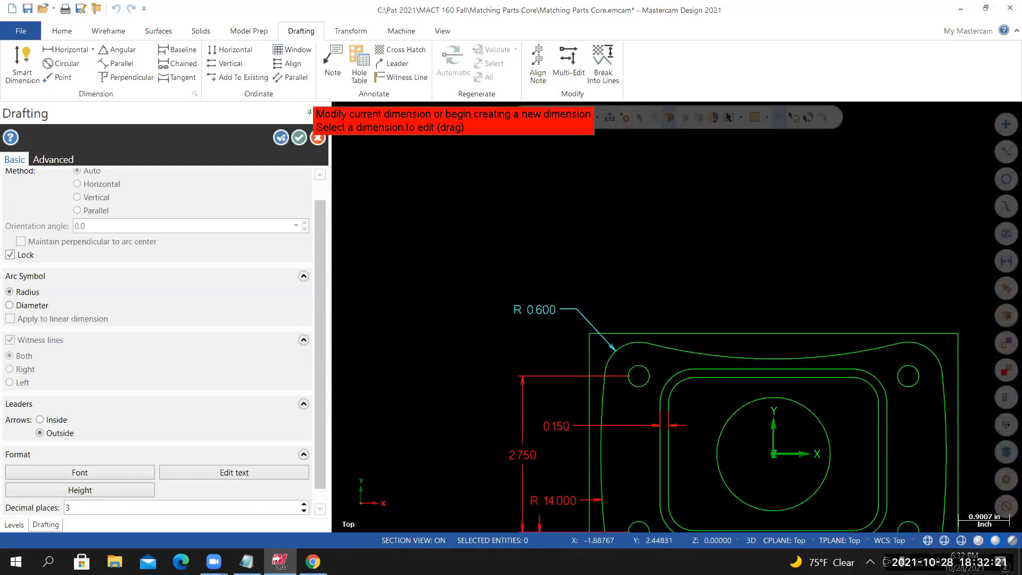
left_click(681, 334)
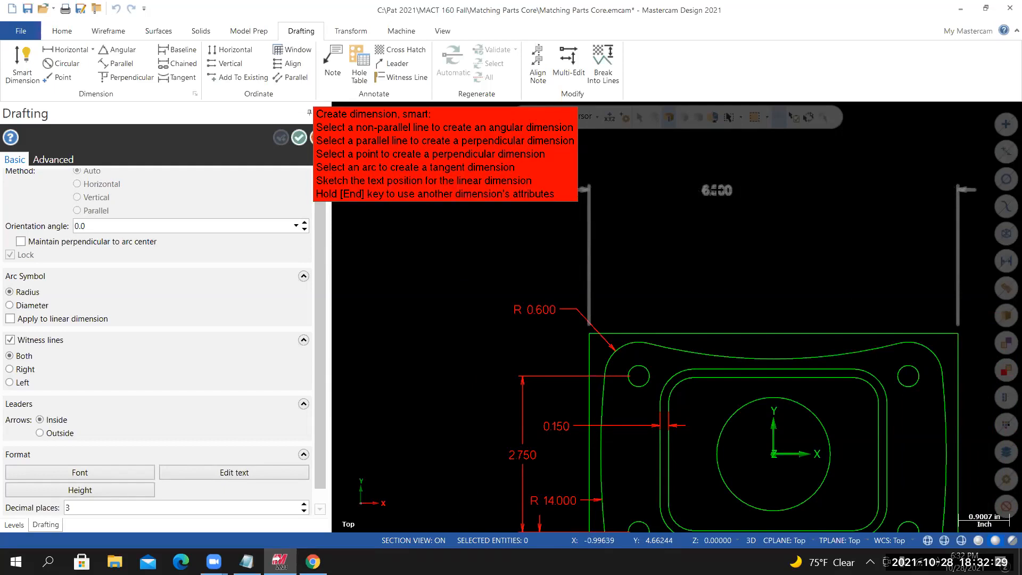
left_click(728, 189)
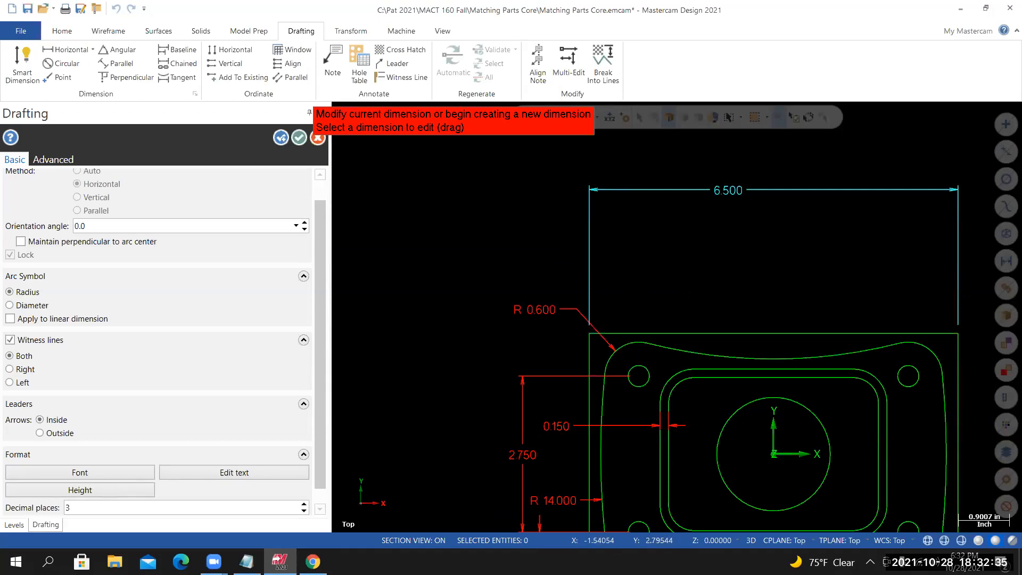
left_click(313, 562)
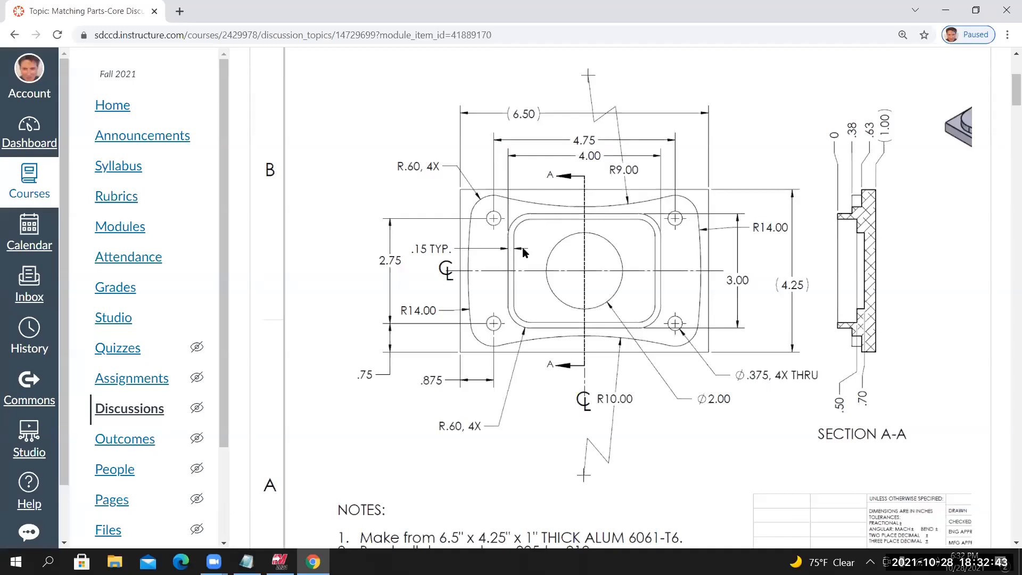
Return to Mastercam and dimension the horizontal spacing between the two upper holes' centres, placing it between the part and the overall width dimension
left_click(312, 561)
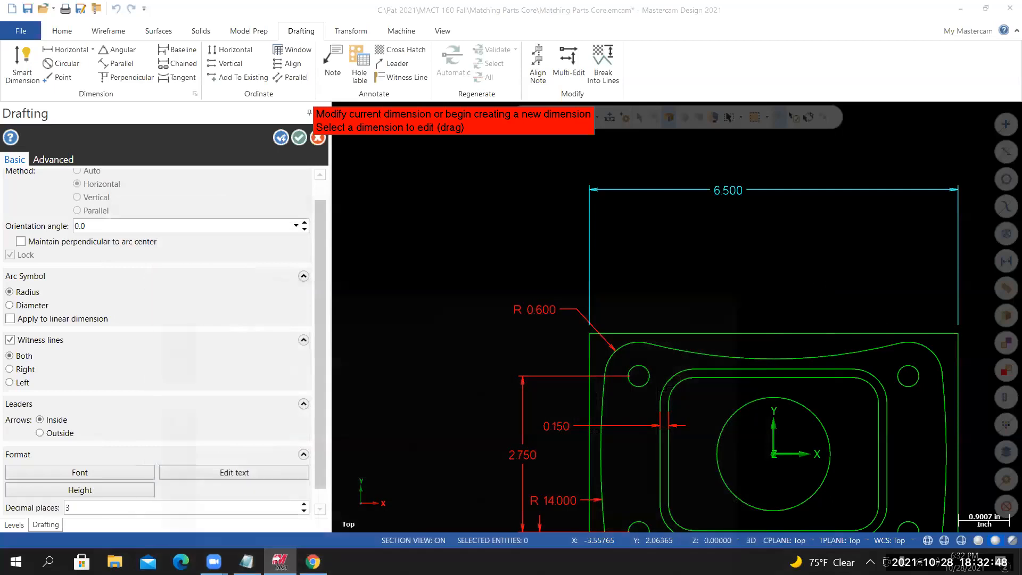
left_click(639, 376)
left_click(908, 376)
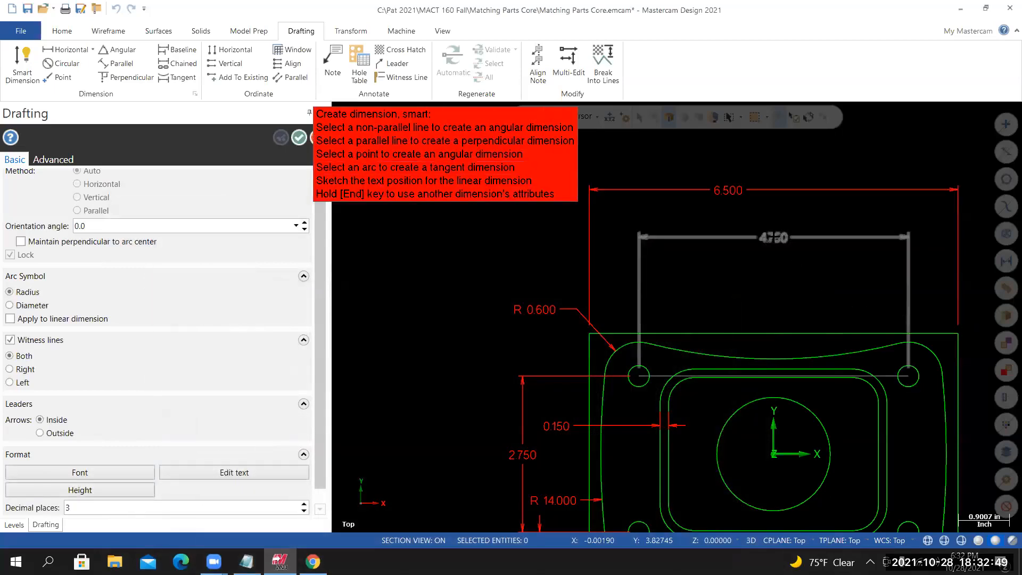
left_click(773, 236)
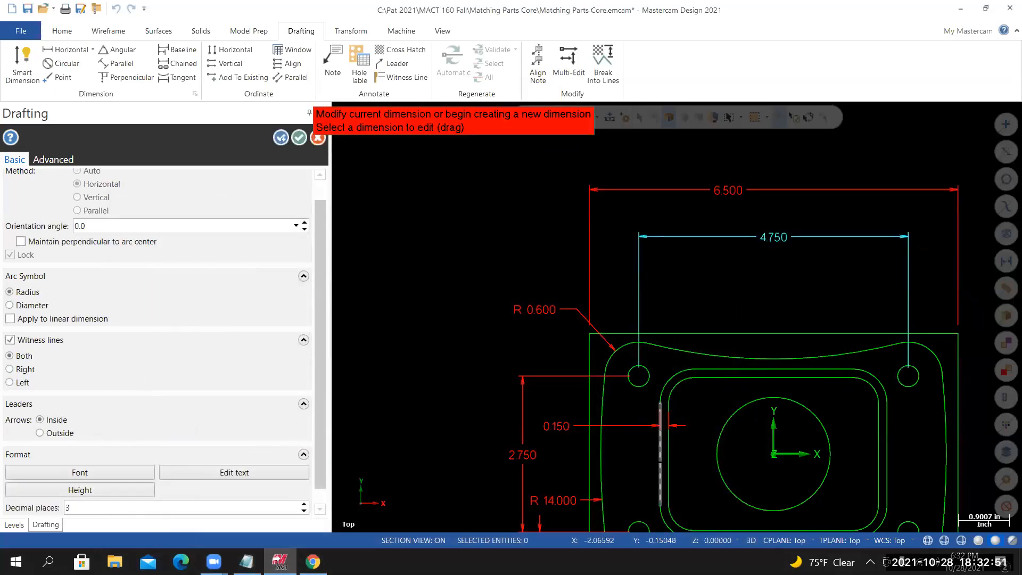
Dimension the width between the left and right sides of the larger inner rounded rectangle, placing it just below the hole-spacing dimension
left_click(661, 455)
left_click(886, 442)
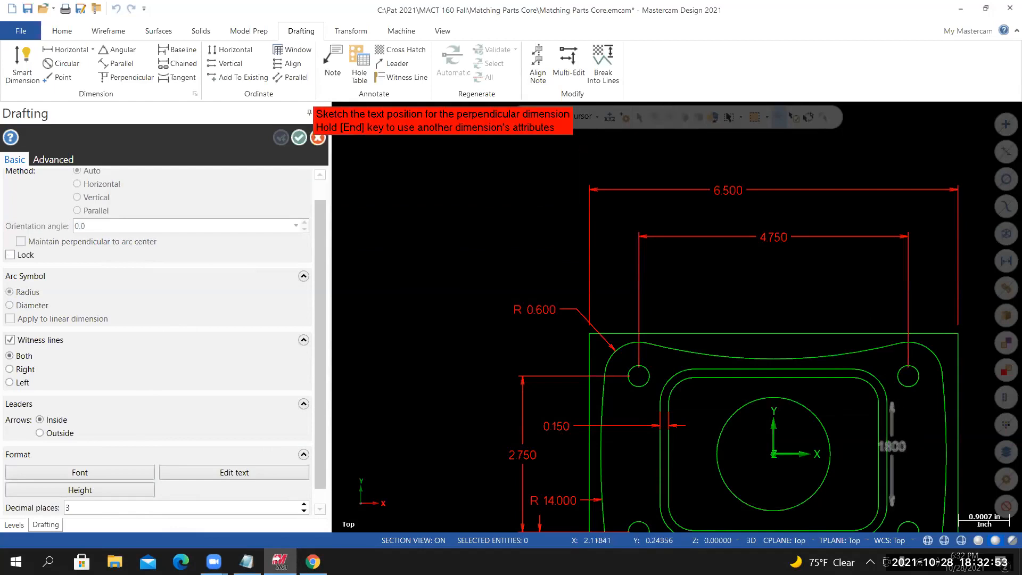
left_click(774, 270)
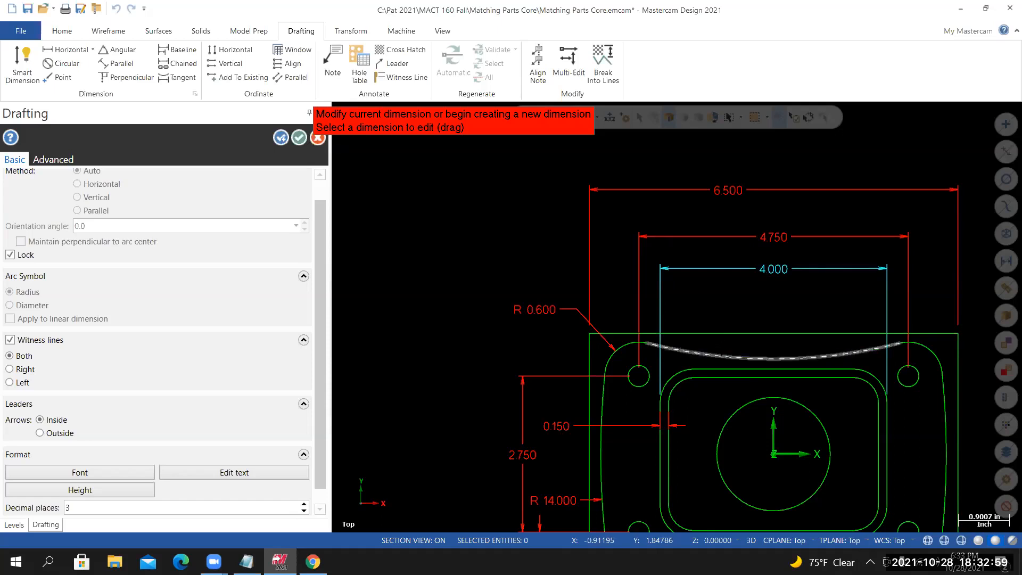
Dimension the radius of the profile's large upper arc, placing the text just above the stock and right of its centre
left_click(719, 352)
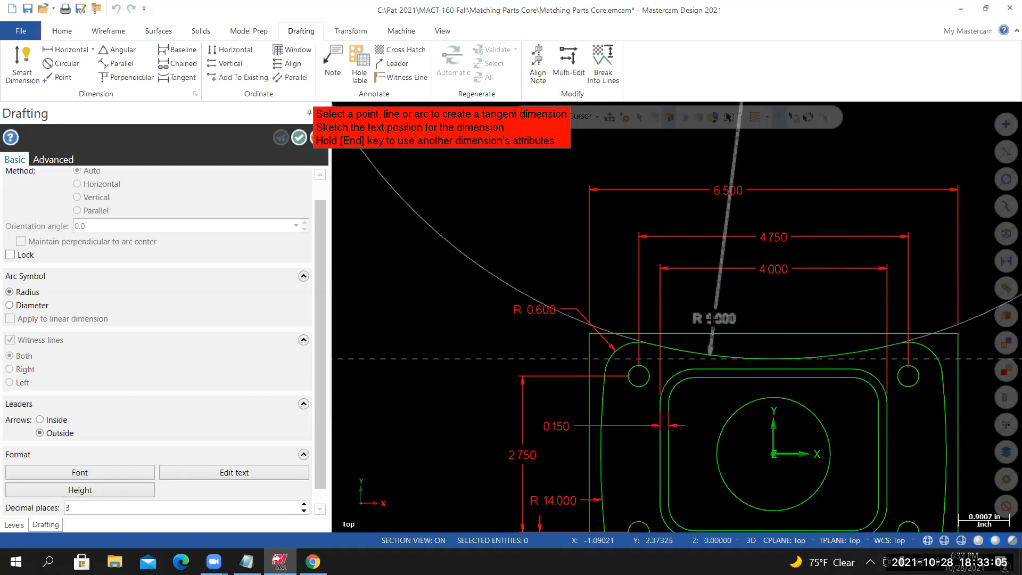
left_click(52, 434)
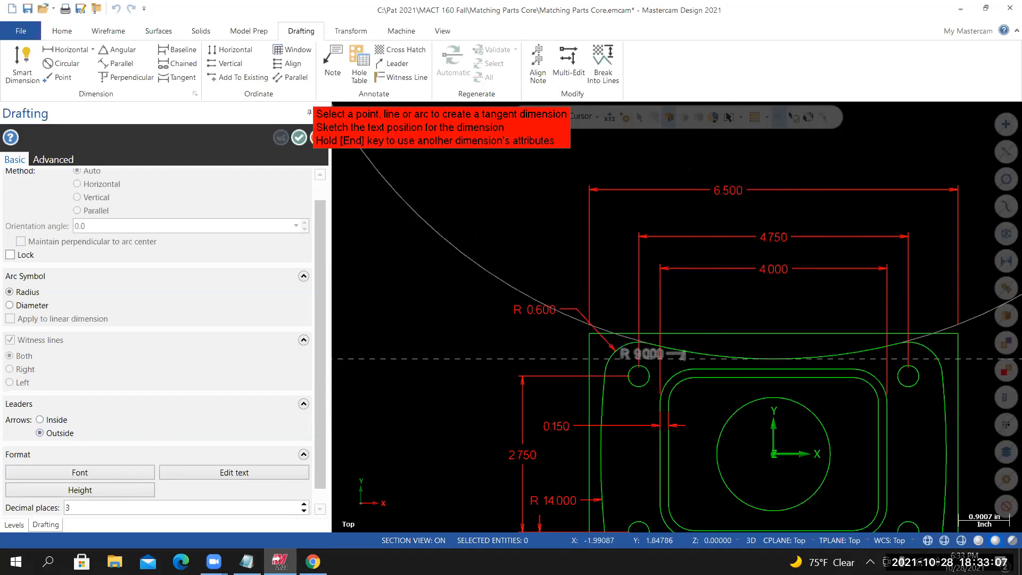
left_click(37, 419)
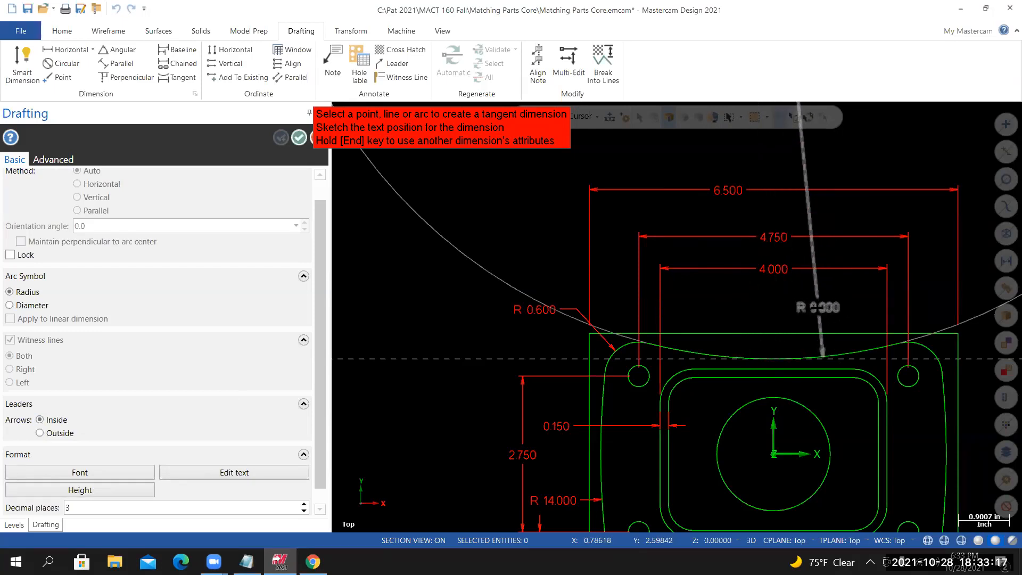
left_click(817, 309)
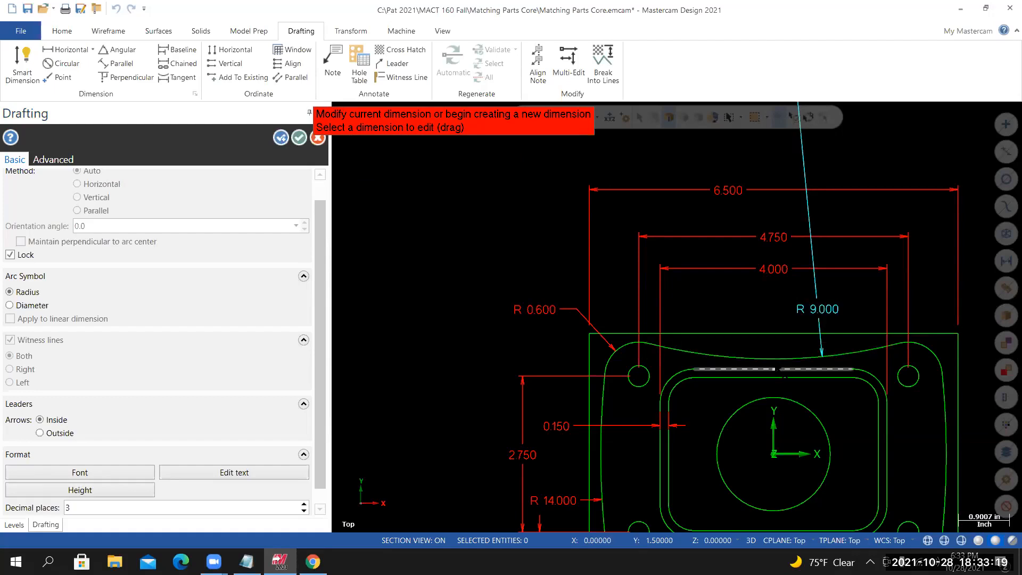
Check the part drawing in Chrome for the remaining dimensions, and in Mastercam bring the whole dimensioned part into view
scroll(770, 375, "down", 2)
scroll(854, 410, "up", 1)
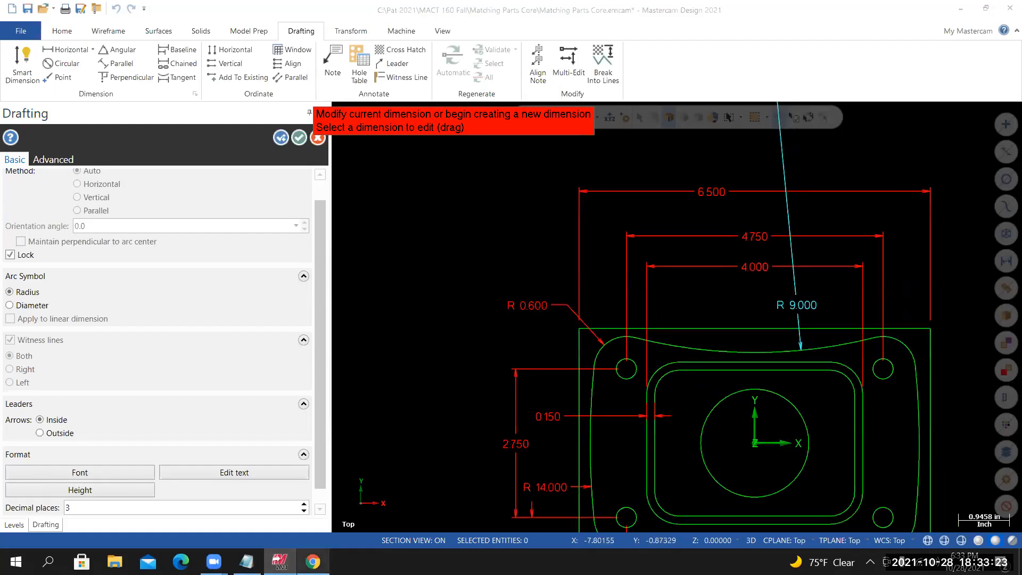
left_click(313, 562)
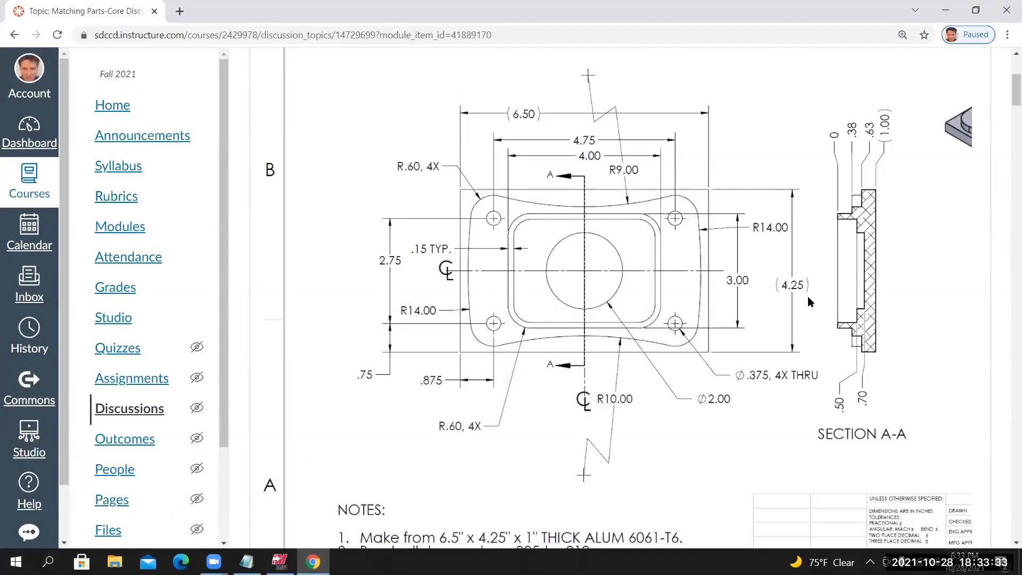
left_click(279, 562)
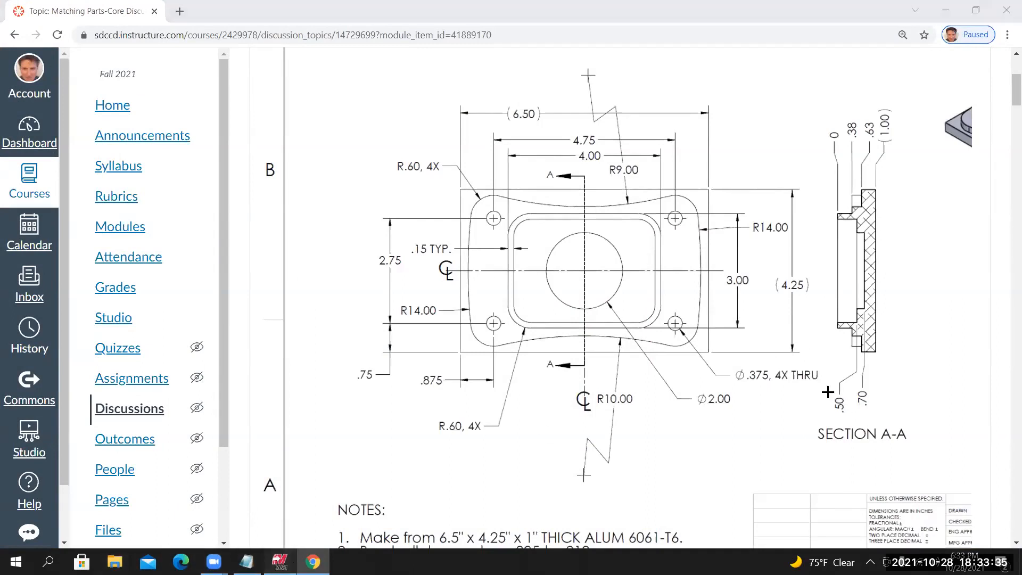
scroll(824, 382, "down", 2)
middle_click_drag(775, 424, 831, 424)
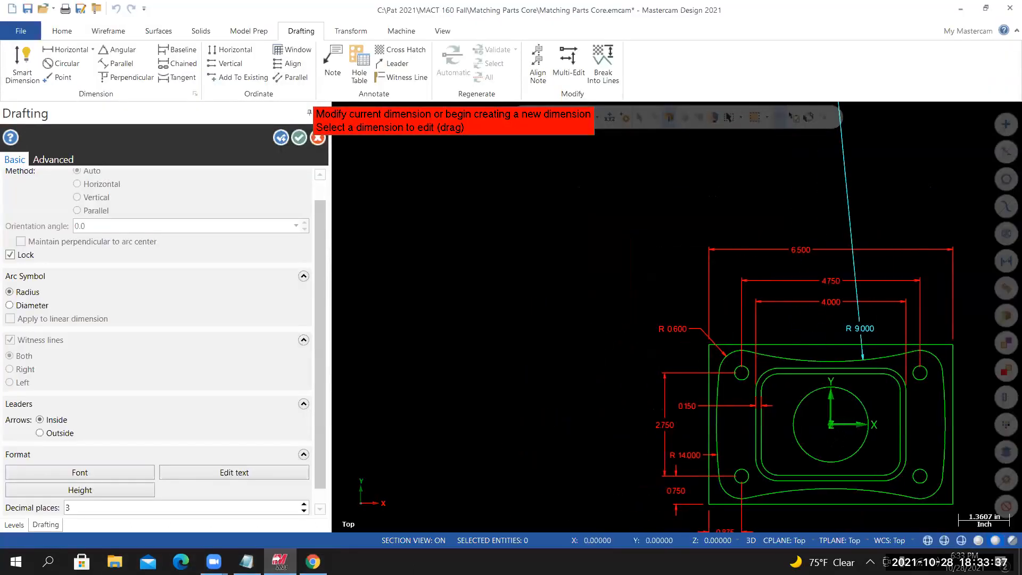
key("Left")
key("Left")
key("Left")
key("Left")
key("Left")
key("Left")
key("Left")
key("Left")
key("Up")
key("Up")
scroll(806, 437, "up", 2)
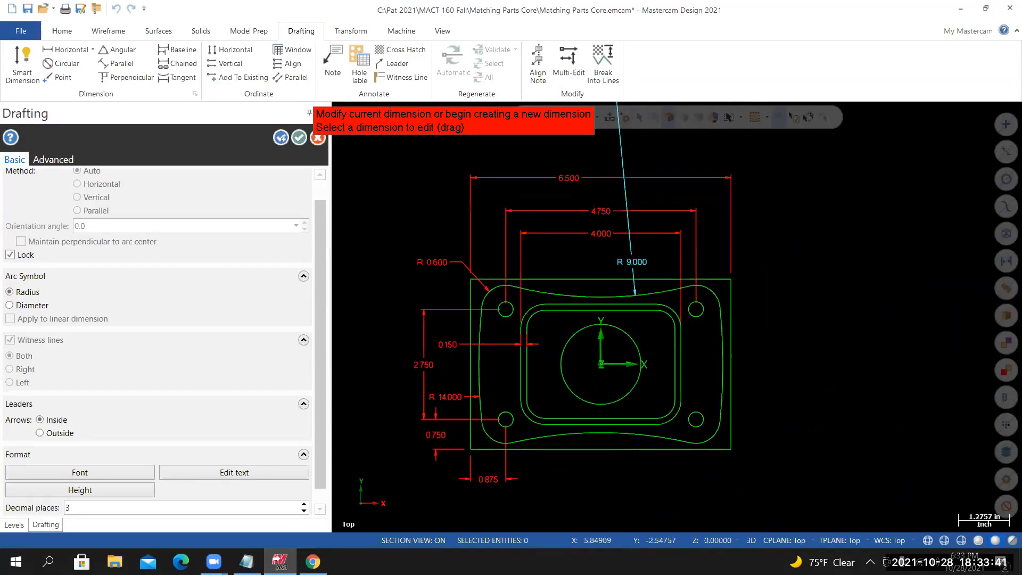
Add a vertical dimension for the plate's overall height, placed well beyond the plate's right edge
scroll(795, 387, "up", 3)
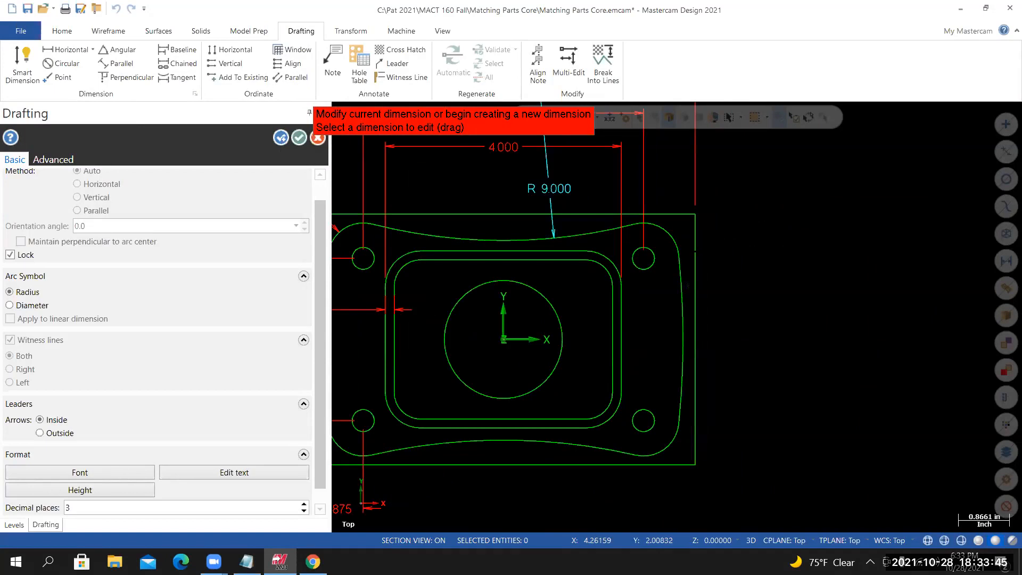
left_click(694, 237)
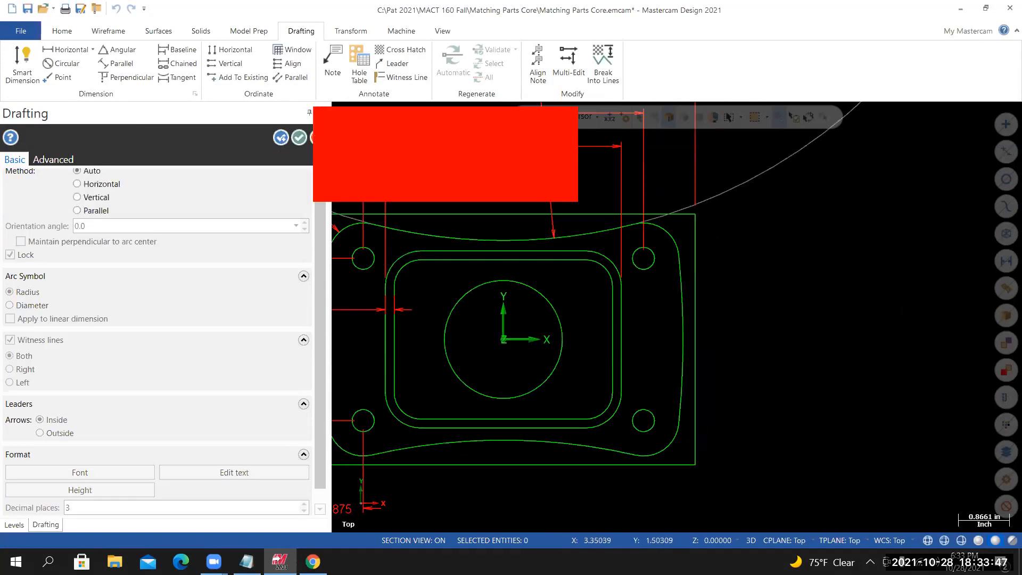
left_click(927, 318)
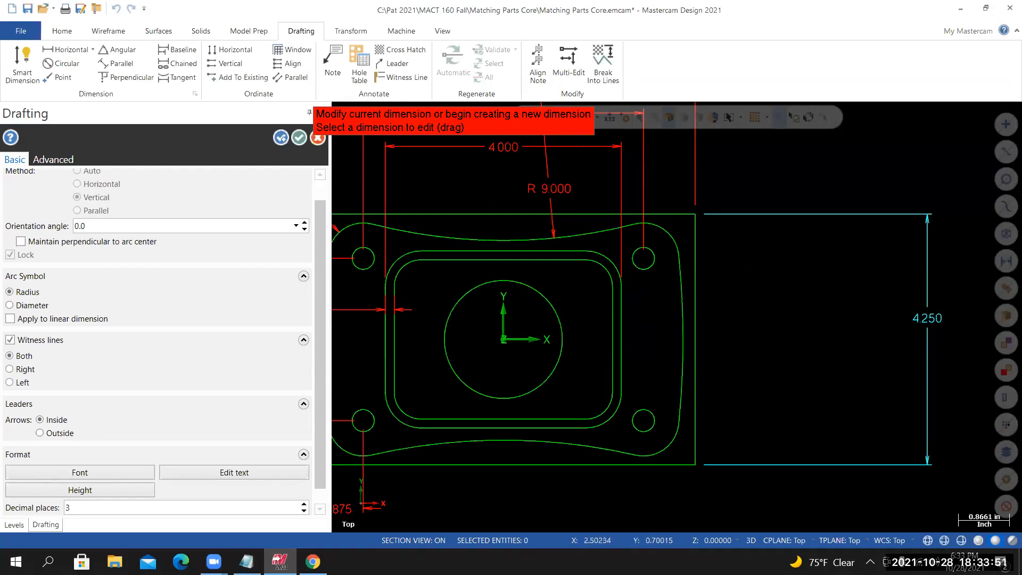
Dimension the radius of the right-side arc with an outside arrow, placing the text just beyond the plate
left_click(680, 288)
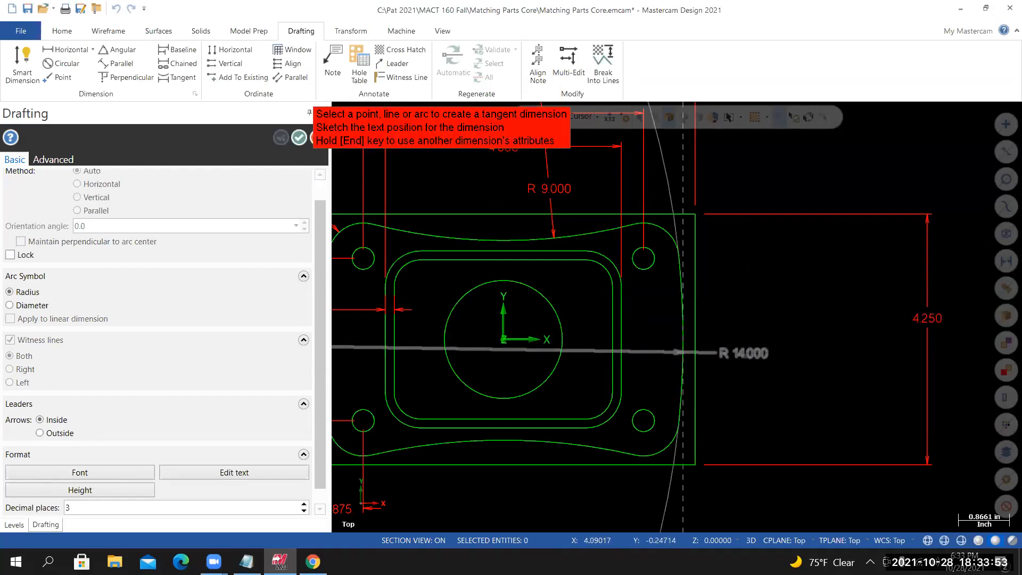
key("a")
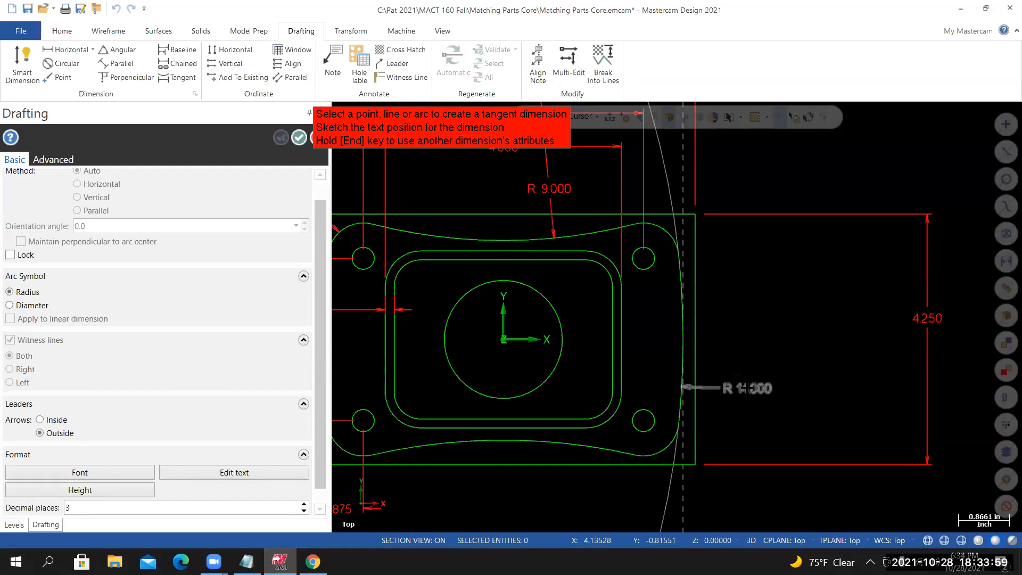
left_click(724, 387)
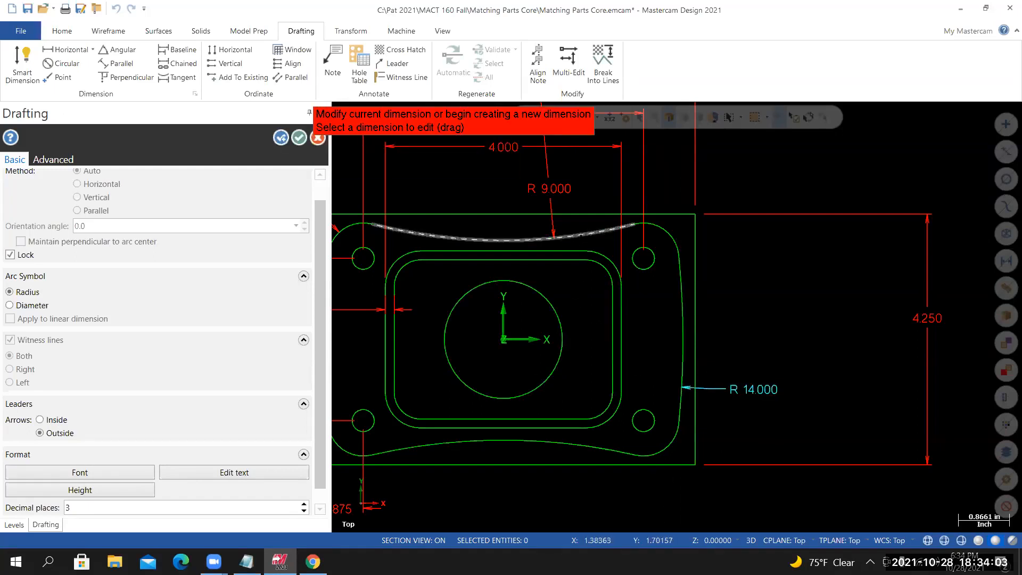
Dimension the outer rounded rectangle's height, placing the text between the plate and the overall height dimension
left_click(572, 250)
left_click(559, 427)
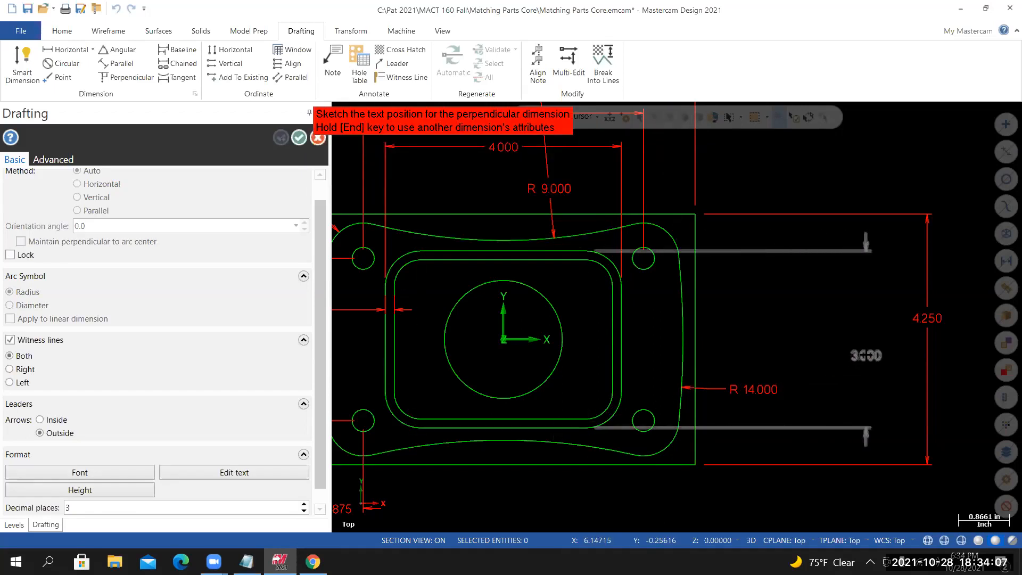
left_click(866, 341)
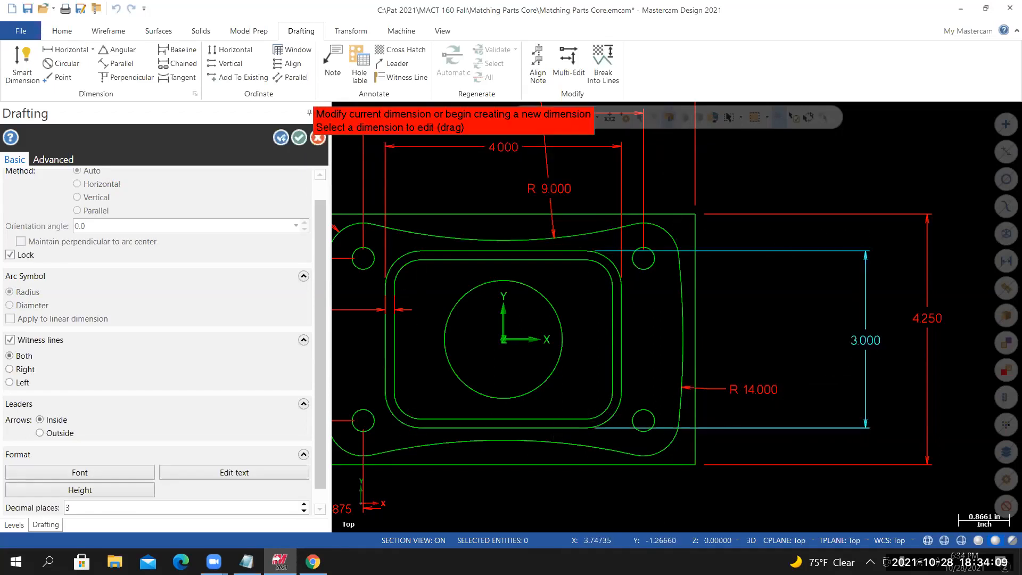
Check the reference drawing in Chrome, then return to Mastercam and dimension the lower-right hole's diameter with an outside arrow below the plate
left_click(313, 561)
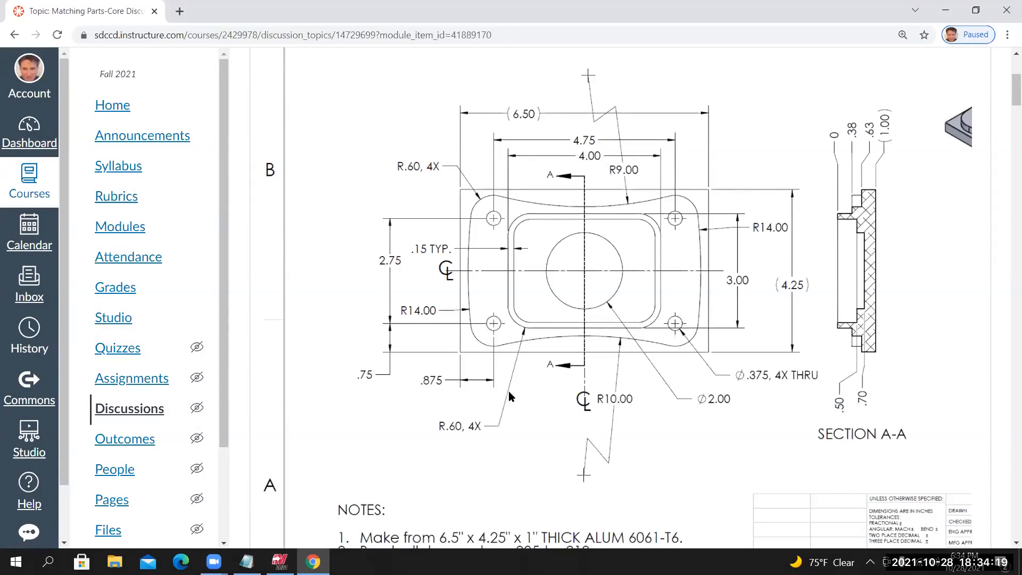
left_click(301, 561)
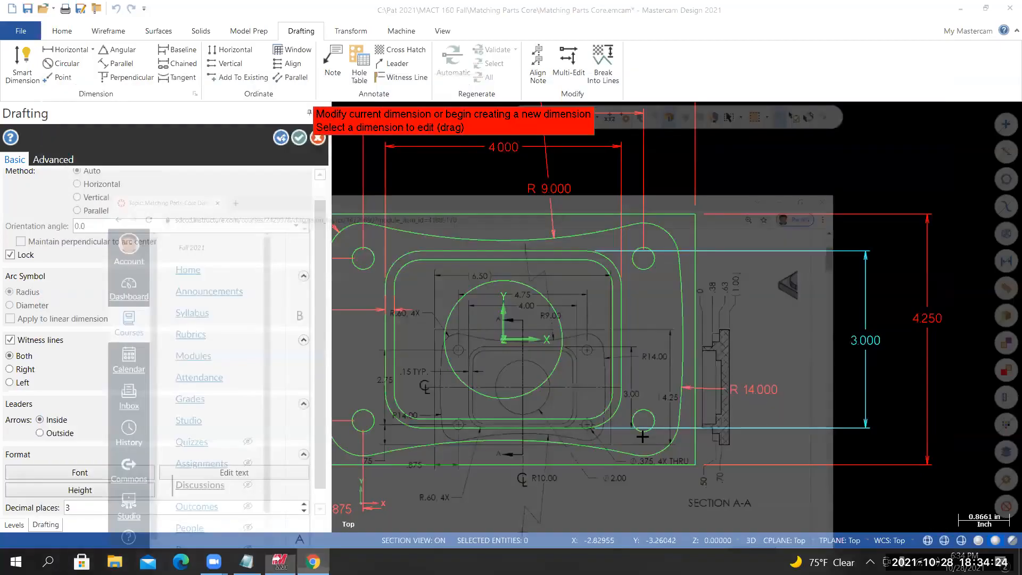
left_click(642, 437)
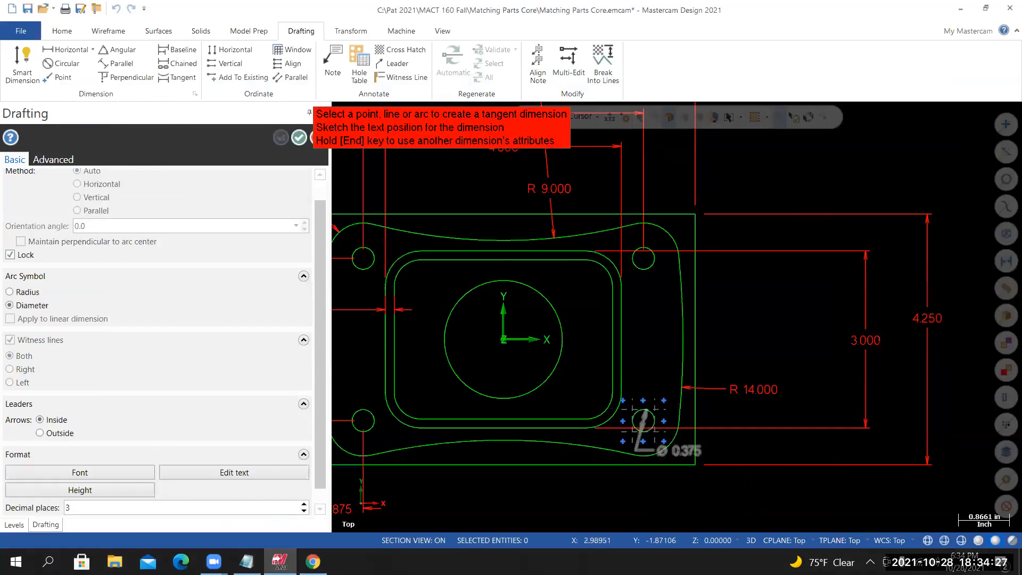
key("a")
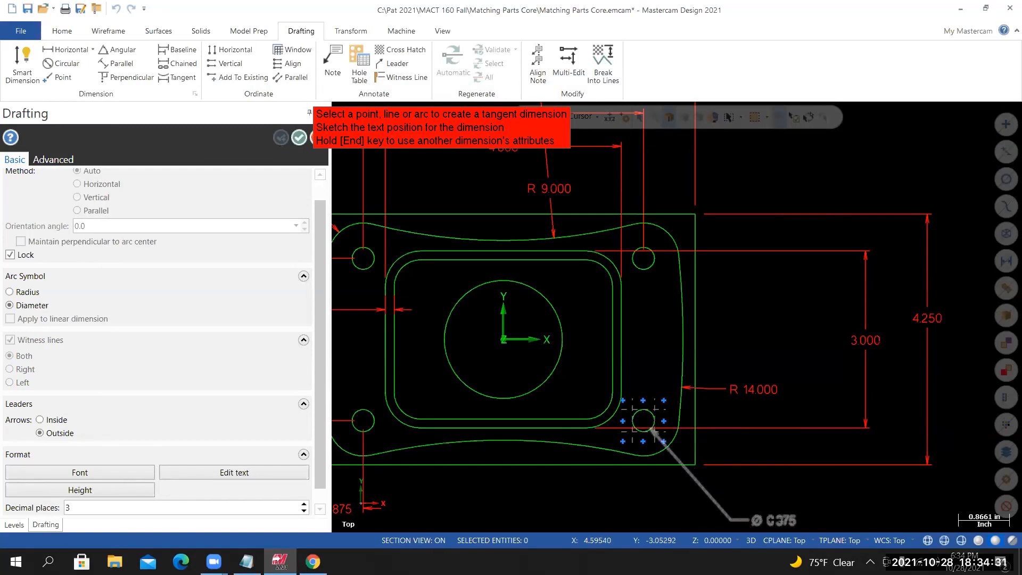
left_click(781, 519)
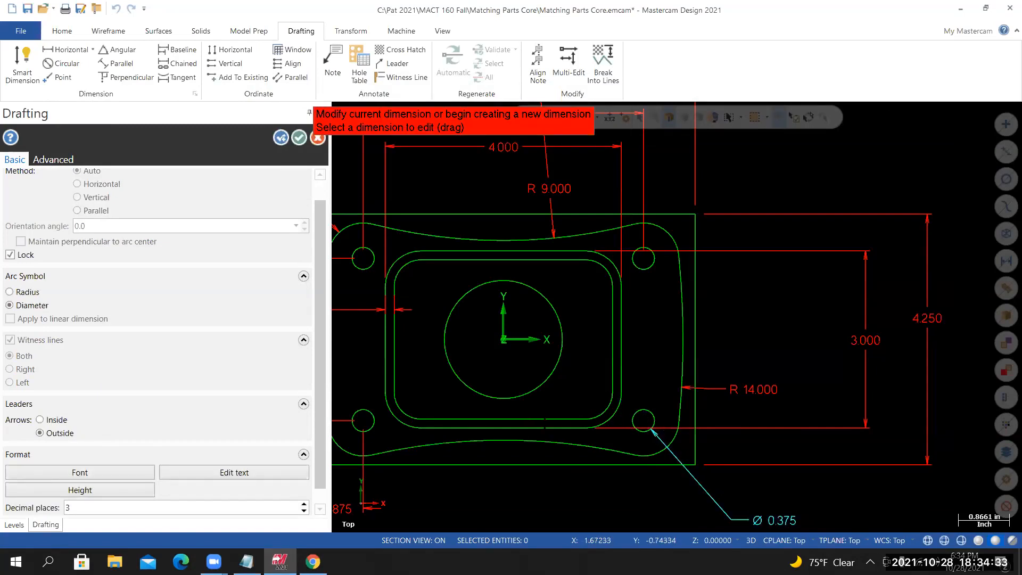
Dimension the central circle's diameter and the lower concave arc's radius, placing both texts below the plate
scroll(601, 382, "down", 1)
left_click(542, 388)
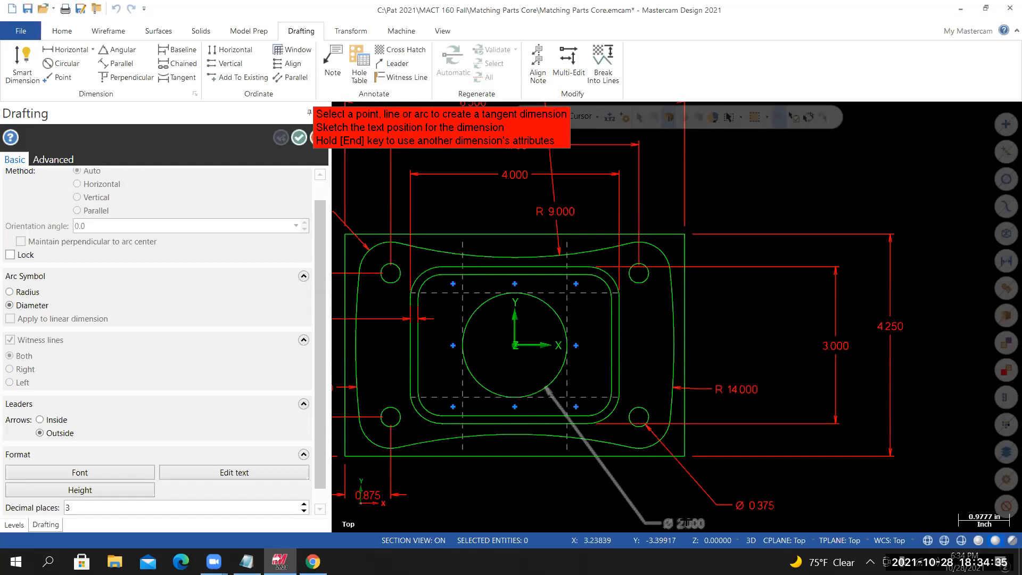
left_click(672, 512)
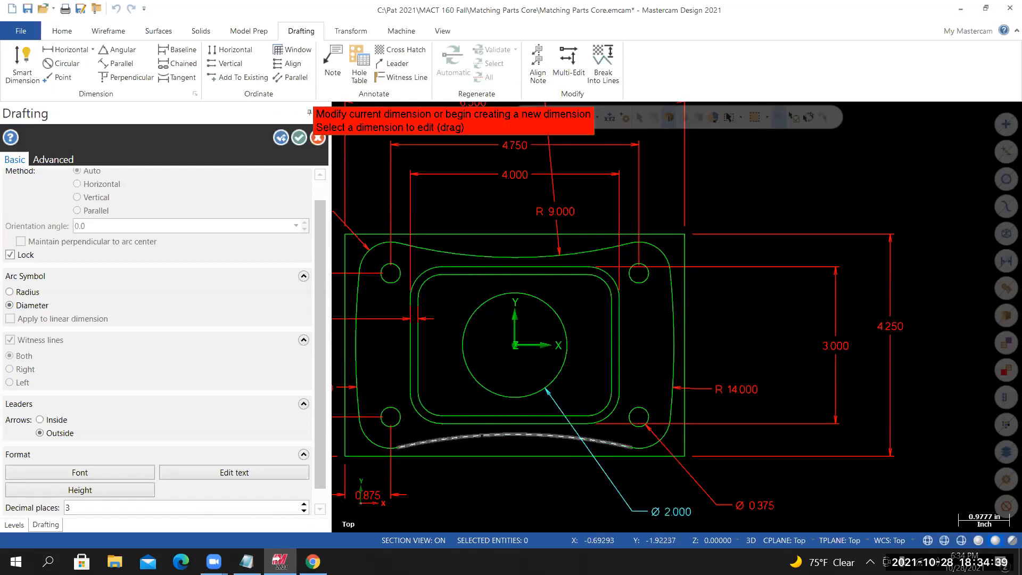
left_click(482, 438)
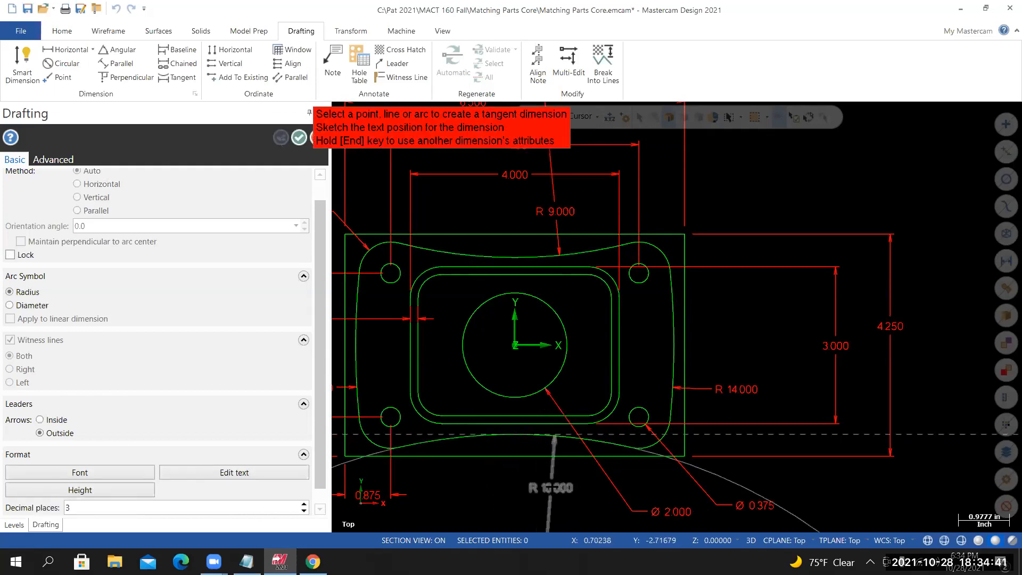
left_click(552, 493)
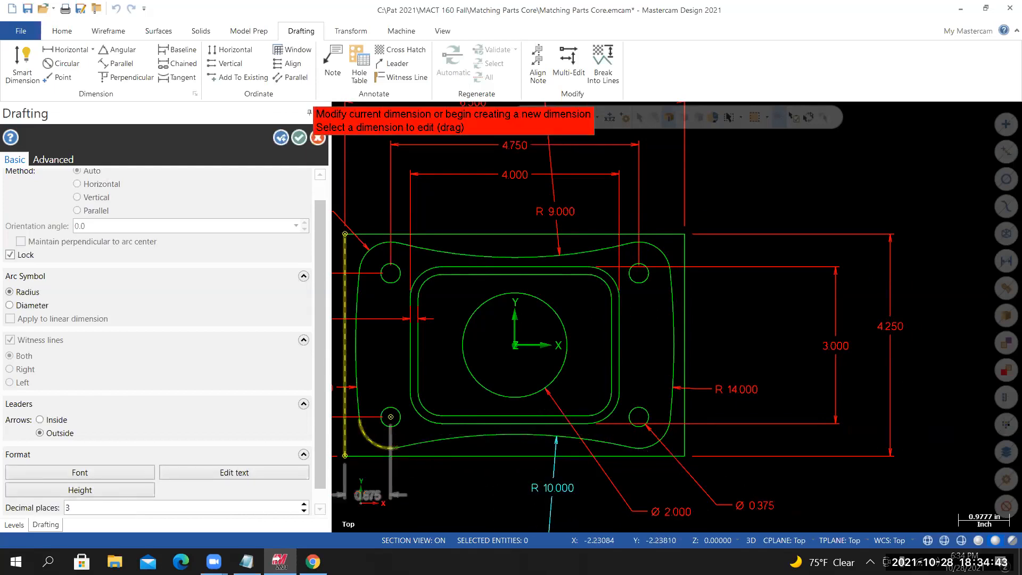
Review the dimensioned part in Mastercam against the reference drawing in Chrome for missing dimensions
scroll(433, 458, "down", 3)
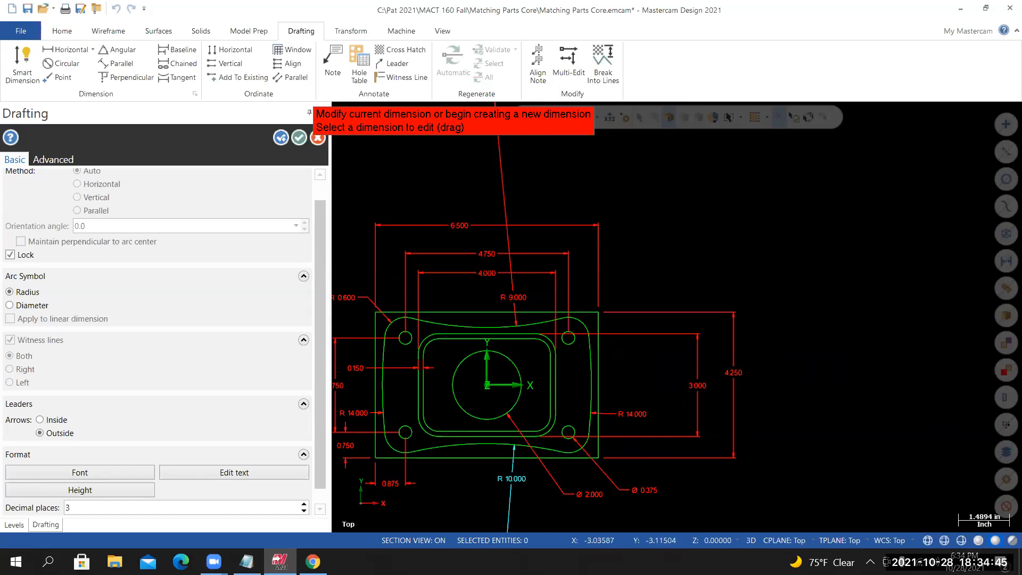
scroll(400, 495, "up", 2)
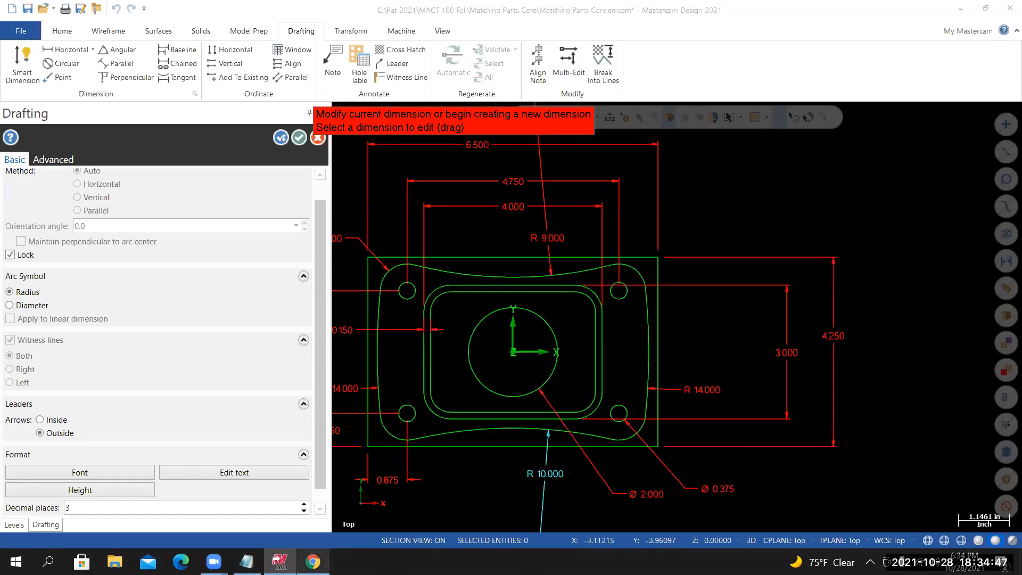
key("alt+Tab")
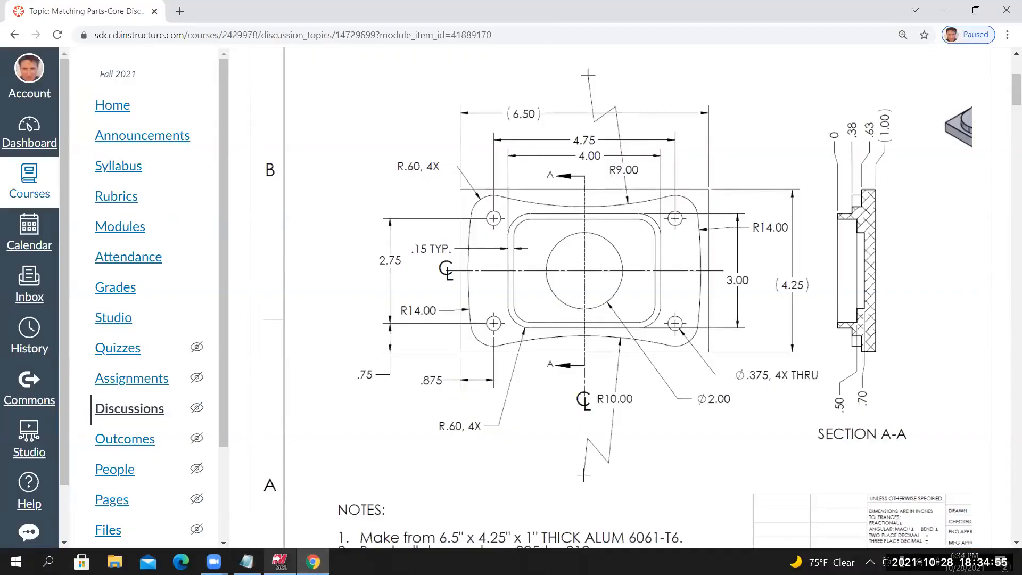
left_click(279, 562)
scroll(565, 407, "down", 2)
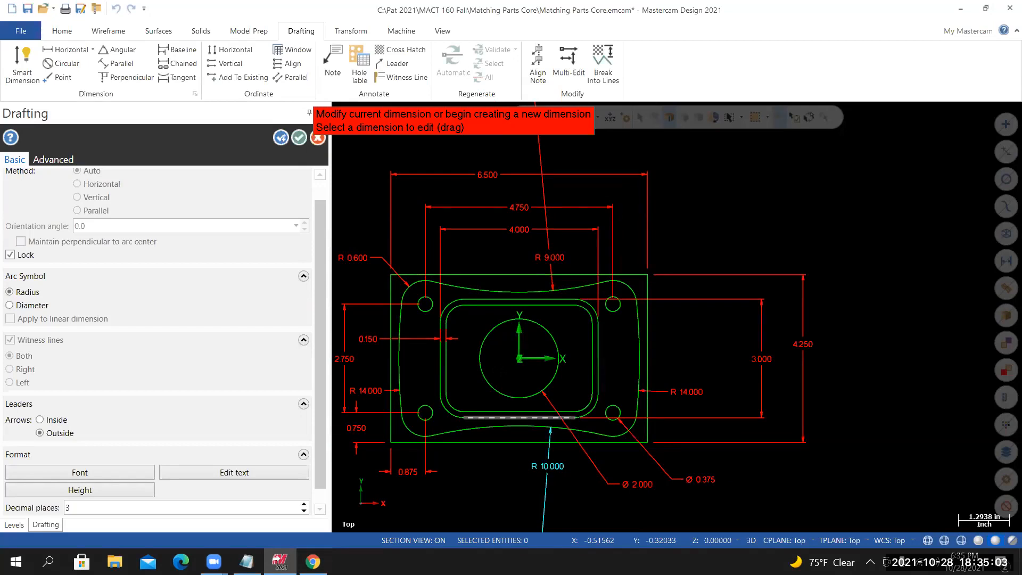
scroll(591, 364, "down", 4)
right_click(681, 243)
left_click(704, 299)
scroll(585, 312, "up", 4)
scroll(646, 308, "up", 3)
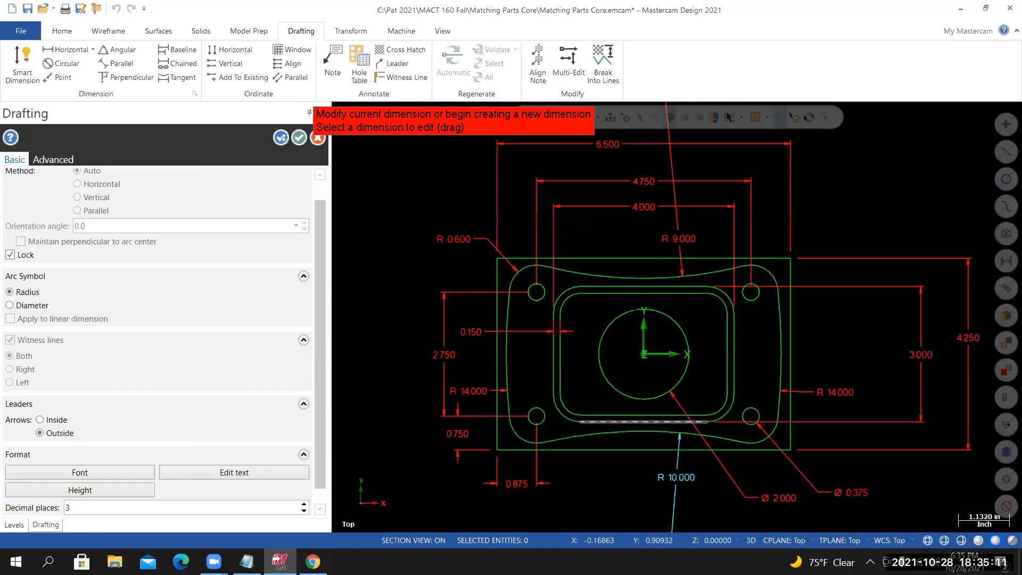
key("Down")
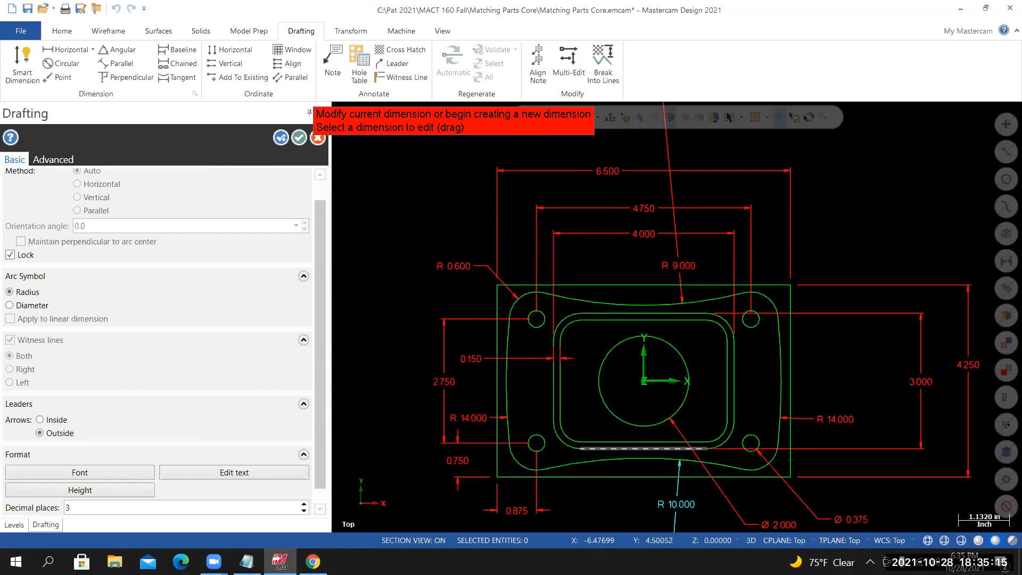
Finish the dimensioning command and save the Matching Parts Core file
key("Escape")
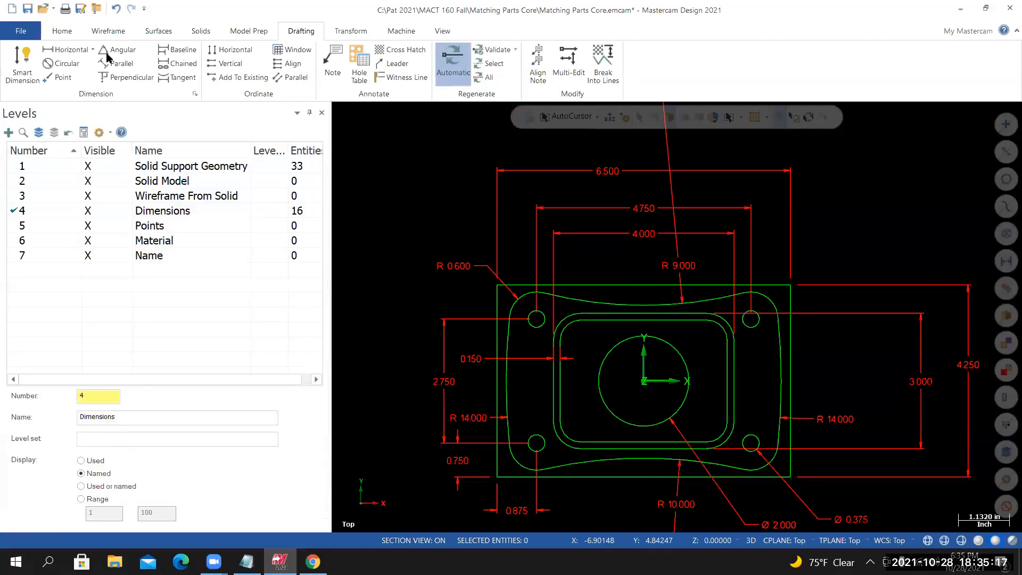
left_click(21, 30)
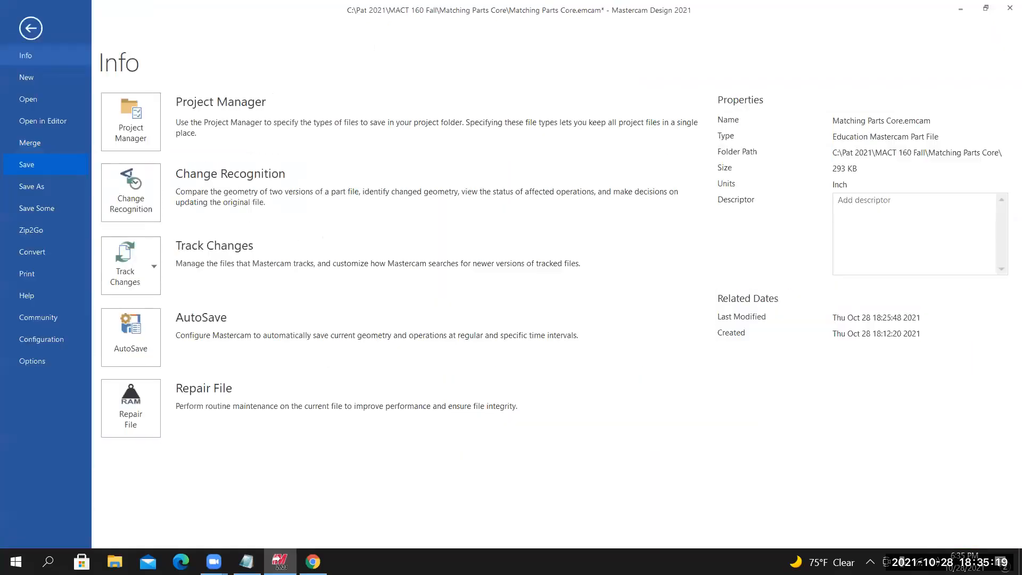
left_click(26, 170)
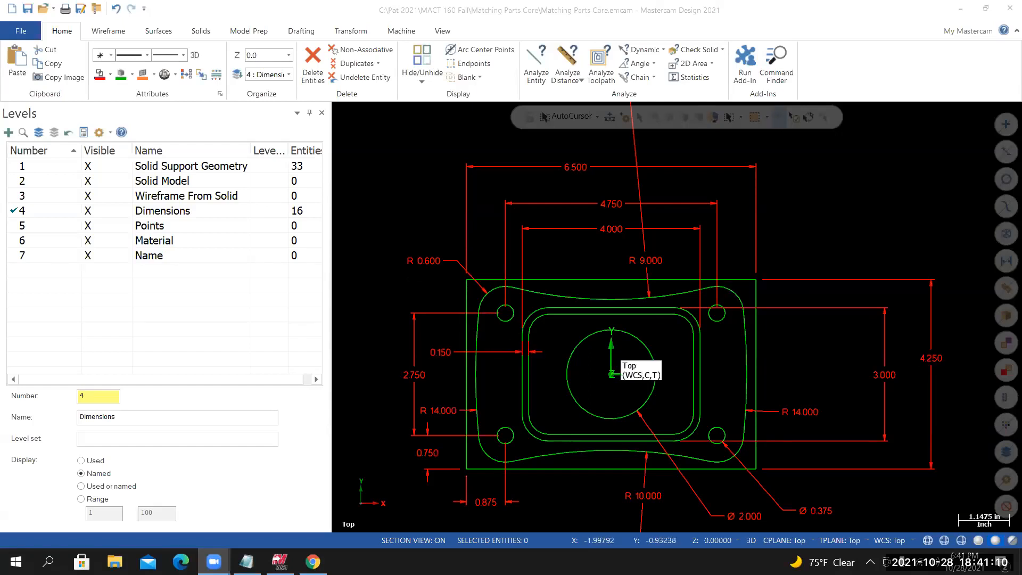
Make level 2, Solid Model, the active level and hide level 4, Dimensions
left_click(21, 183)
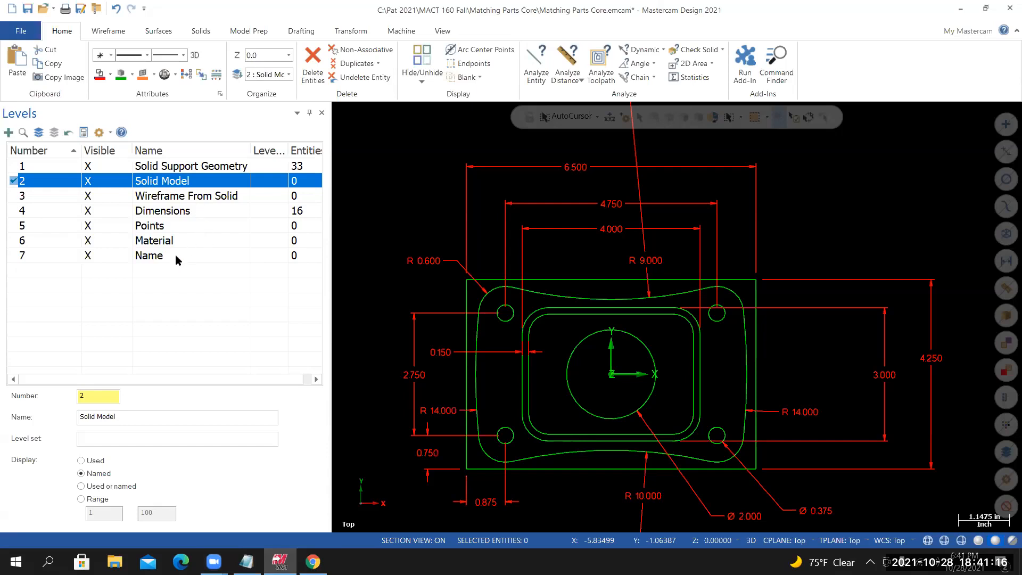
left_click(88, 212)
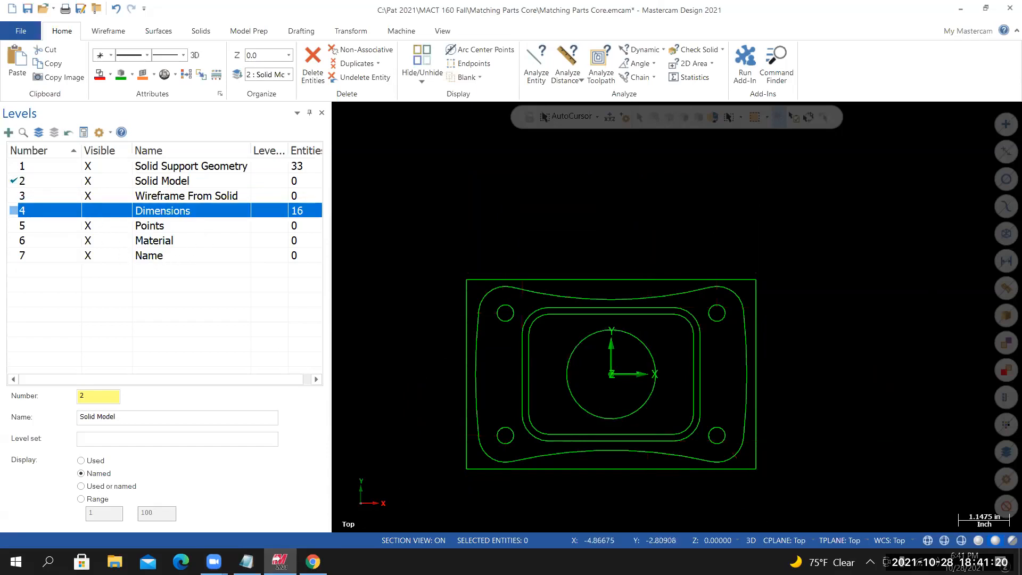
Read the project instructions on the Chrome course page for the solid modelling step, then return to Mastercam
left_click(313, 561)
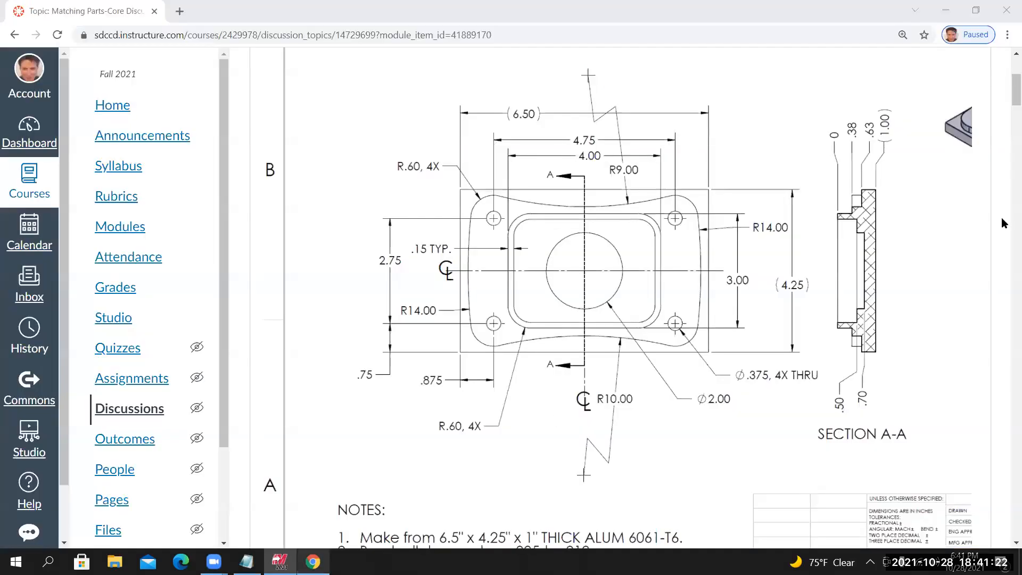
scroll(1010, 94, "down", 5)
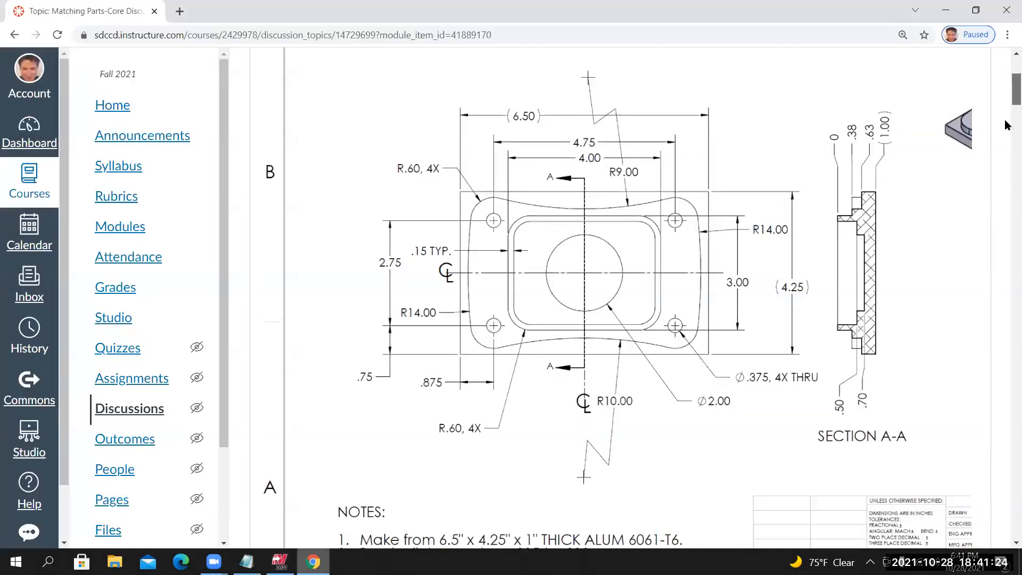
scroll(1006, 234, "down", 5)
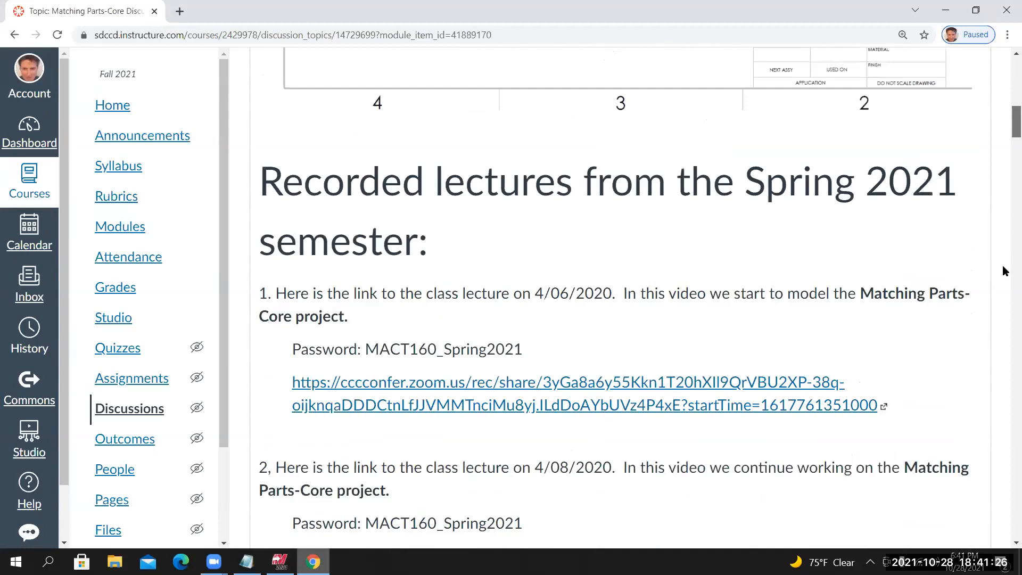
scroll(1002, 265, "down", 15)
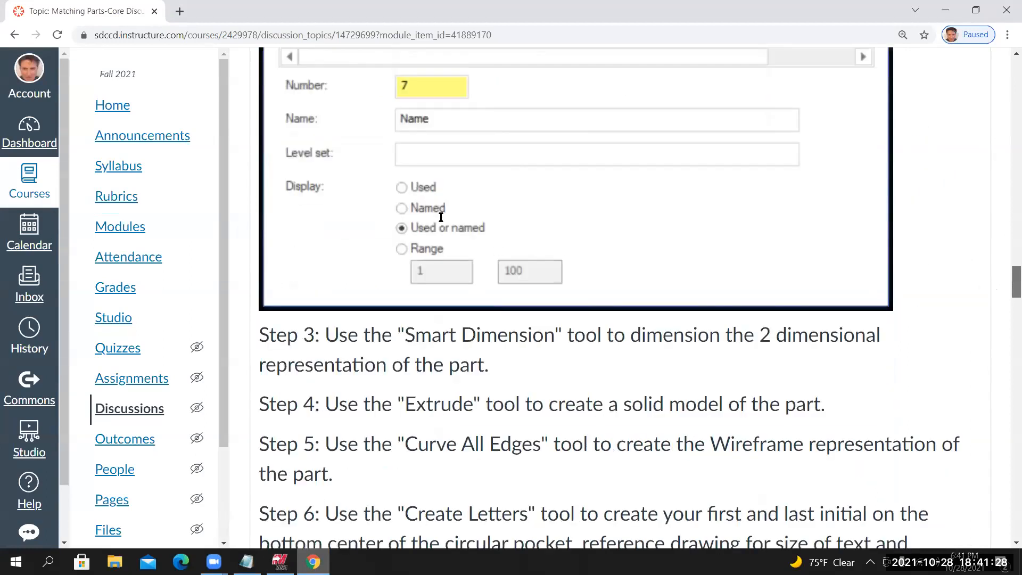
scroll(440, 217, "down", 3)
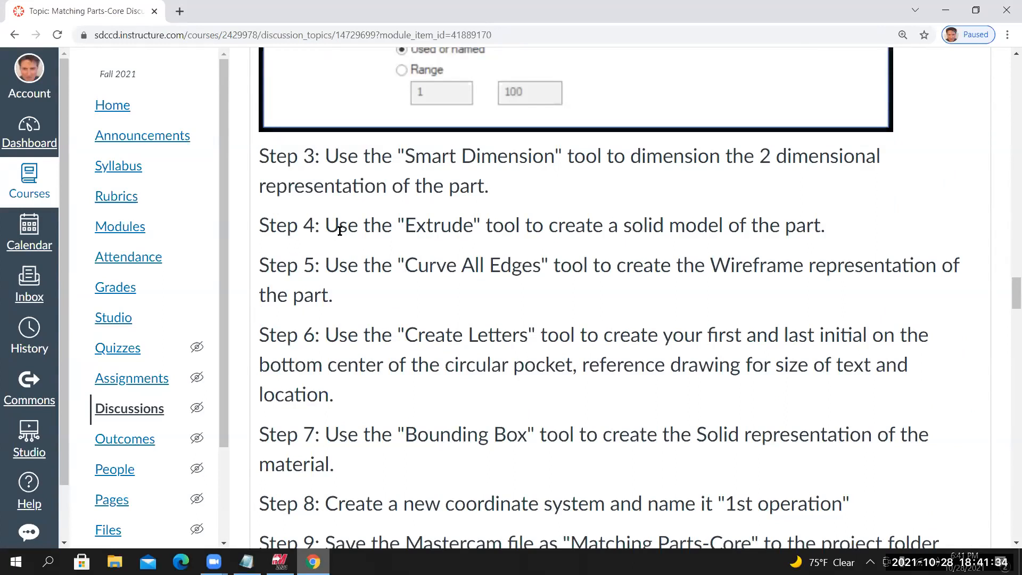
left_click(280, 561)
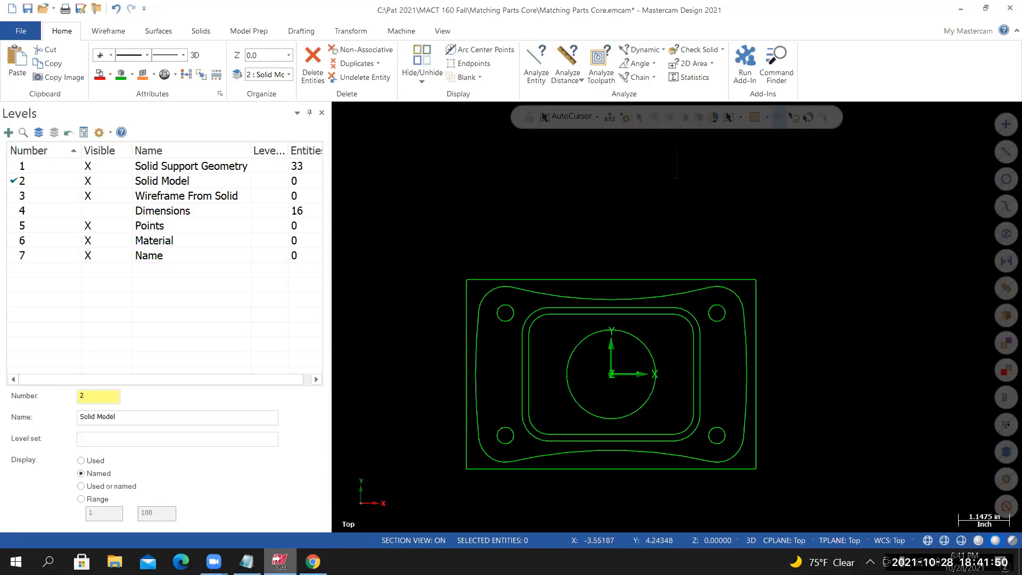
Show the part geometry in the isometric view at a size suitable for solid modelling
right_click(452, 184)
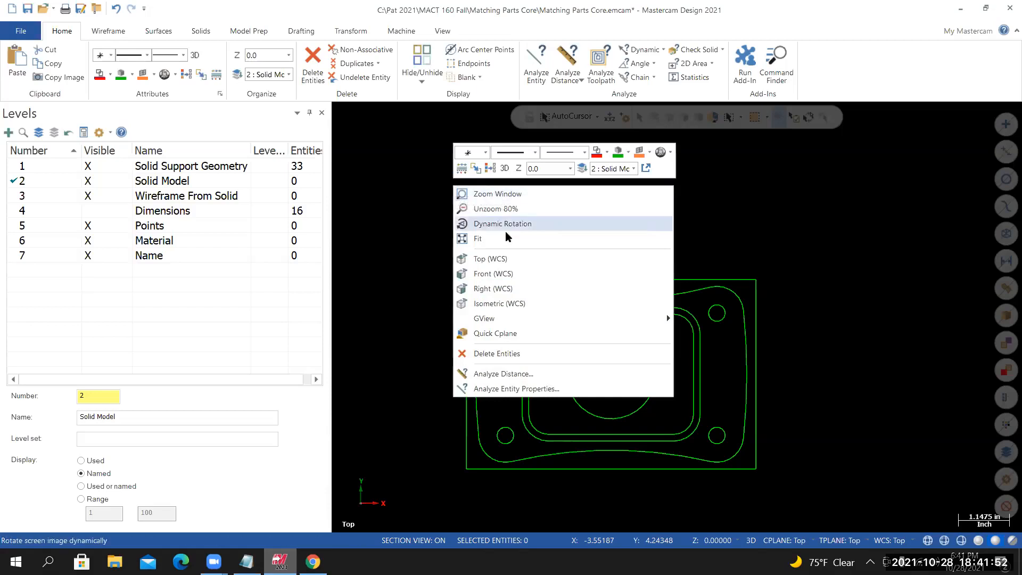
left_click(514, 304)
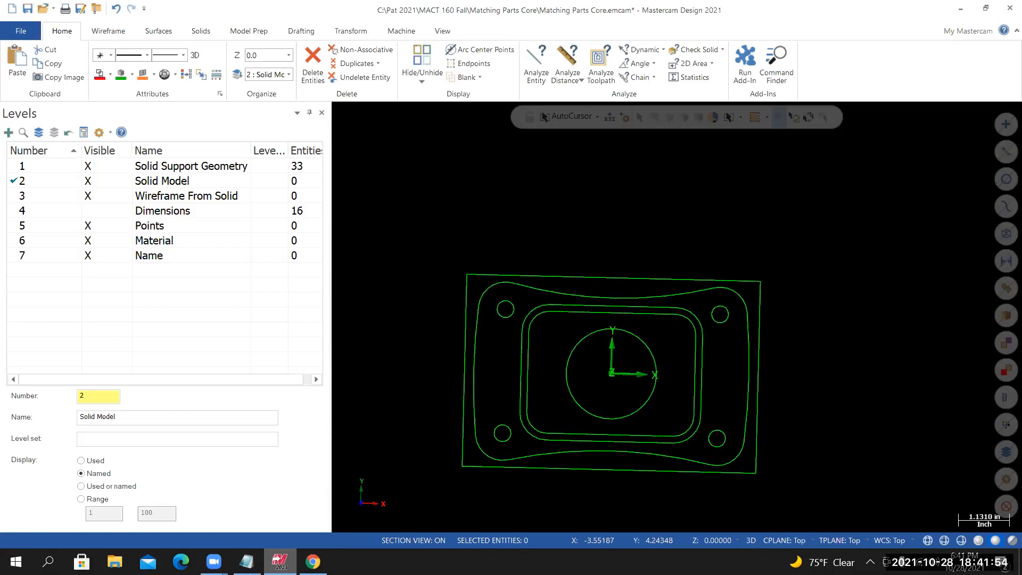
scroll(764, 401, "down", 3)
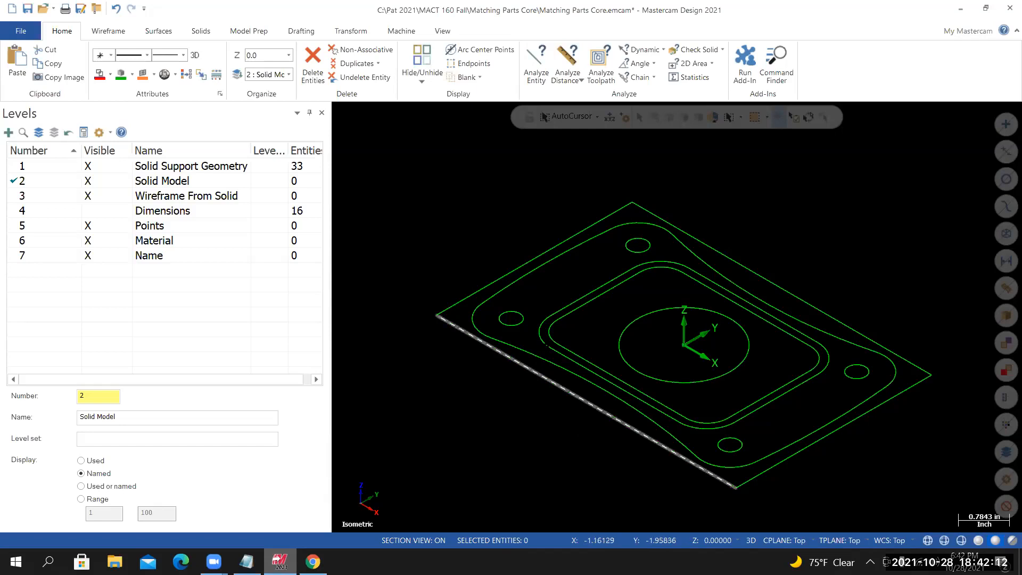
Check the part drawing and its Section A-A depths on the Chrome course page, and return to Mastercam
left_click(313, 562)
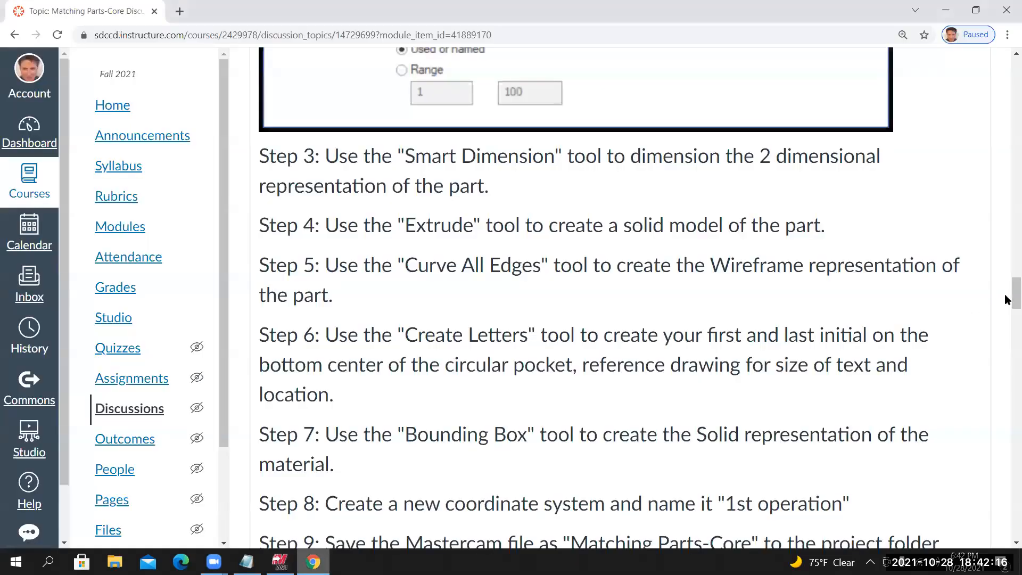
scroll(1008, 100, "up", 10)
scroll(1007, 93, "up", 8)
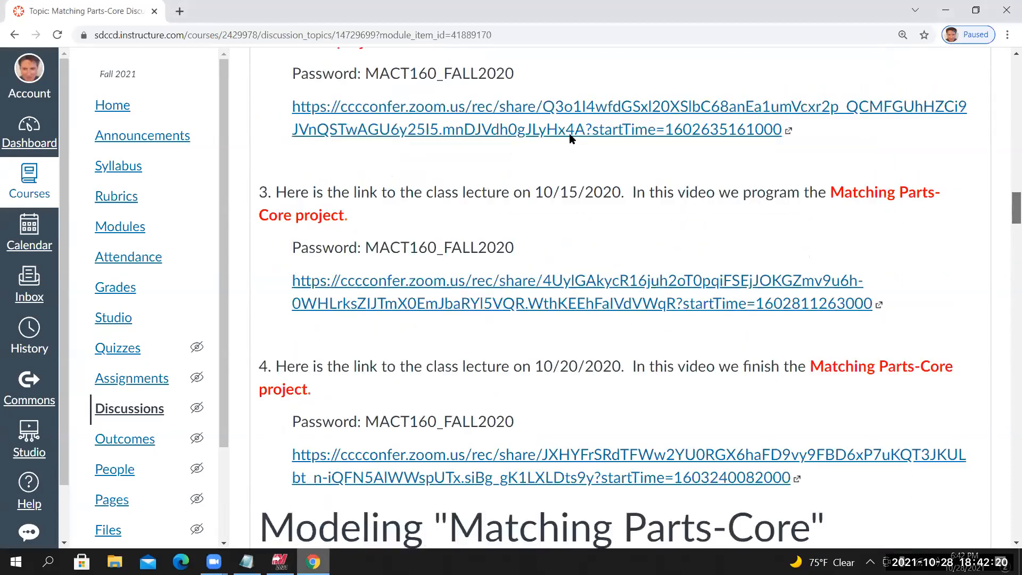
scroll(575, 198, "up", 15)
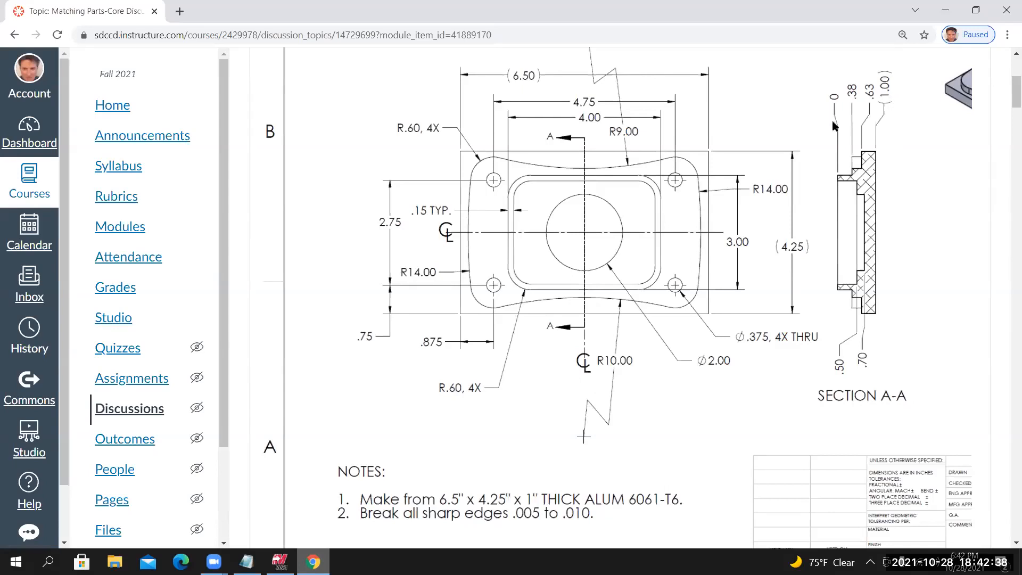
left_click(280, 552)
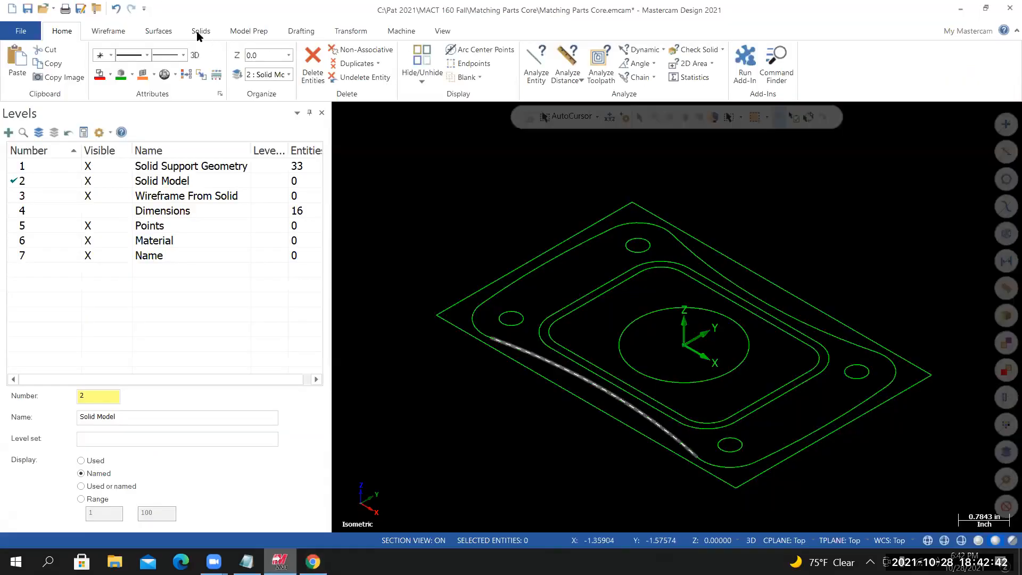
Extrude the outer rectangle downward 1.0 inch as a new solid body on the Solid Model level
left_click(198, 33)
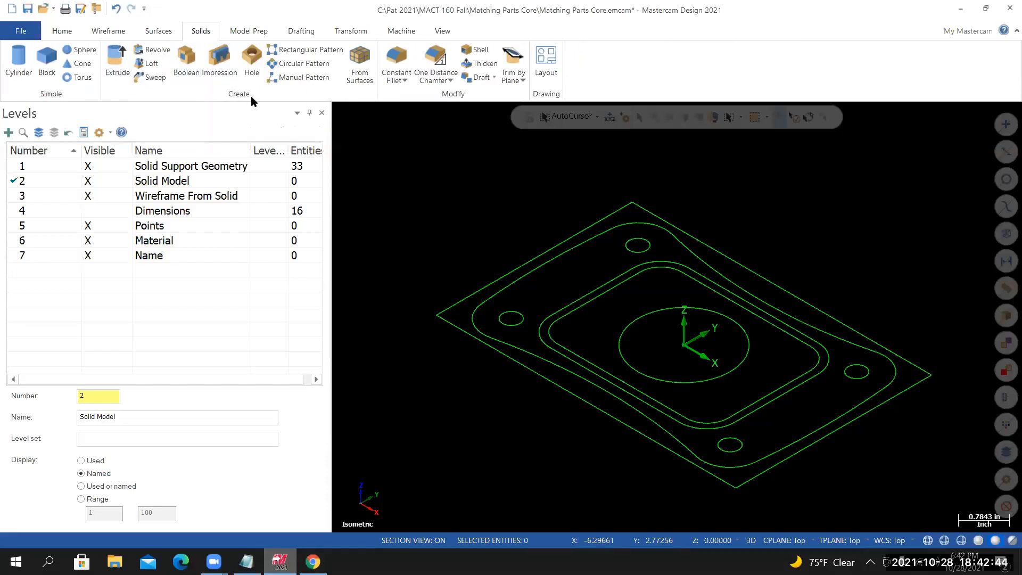
left_click(117, 60)
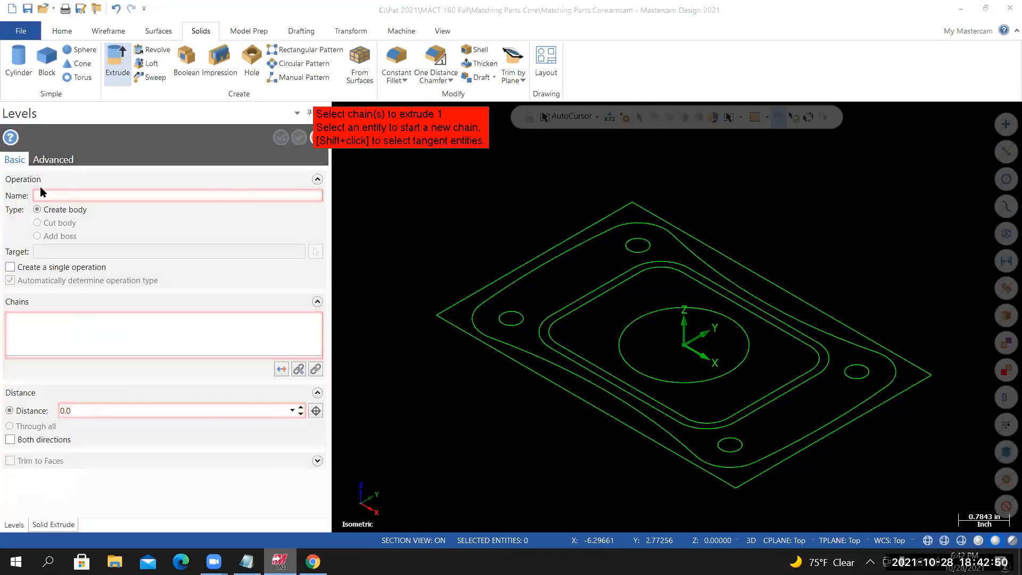
left_click_drag(175, 75, 235, 74)
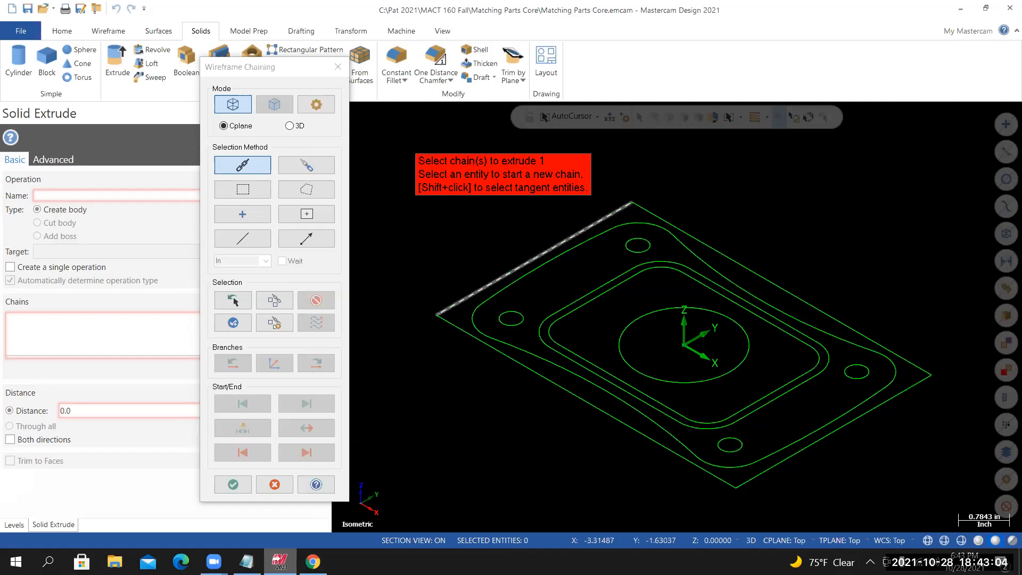
left_click(463, 298)
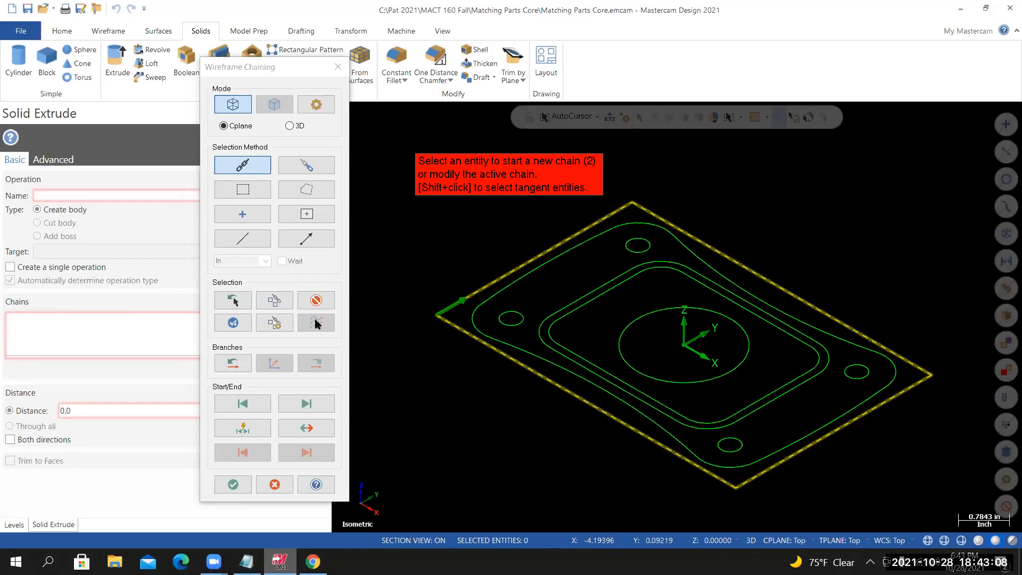
left_click(233, 484)
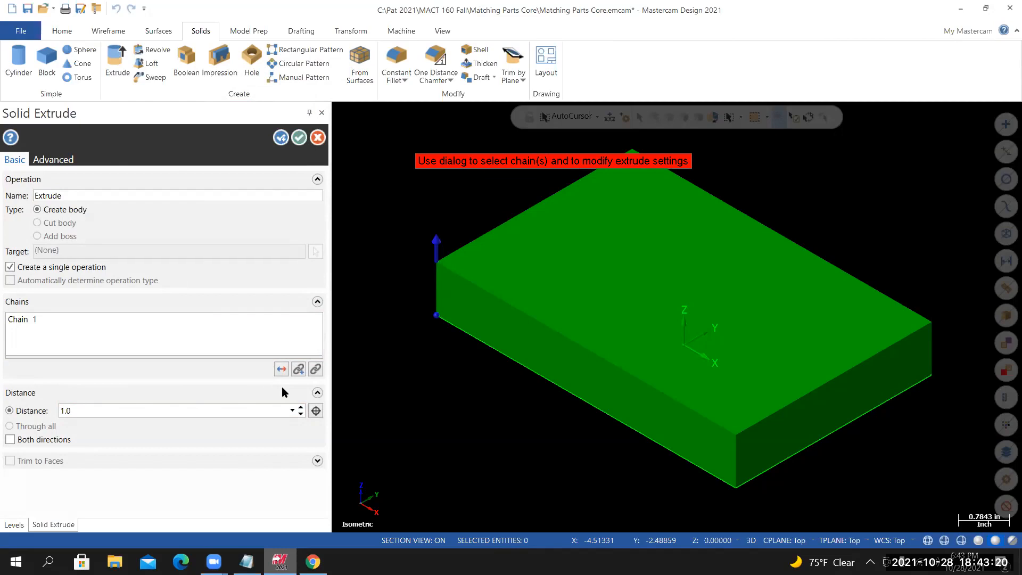
left_click(253, 319)
left_click(281, 369)
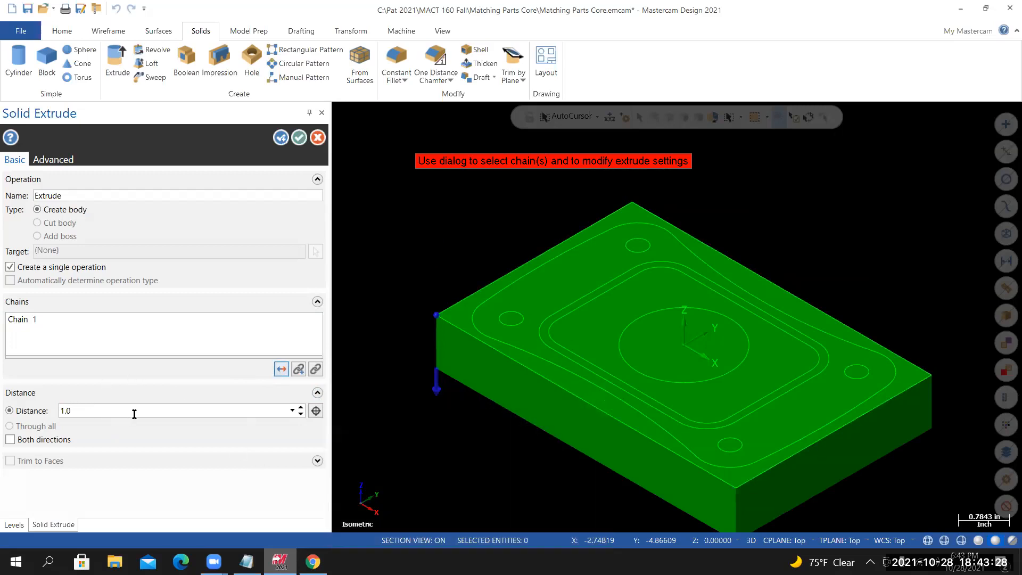
left_click(299, 138)
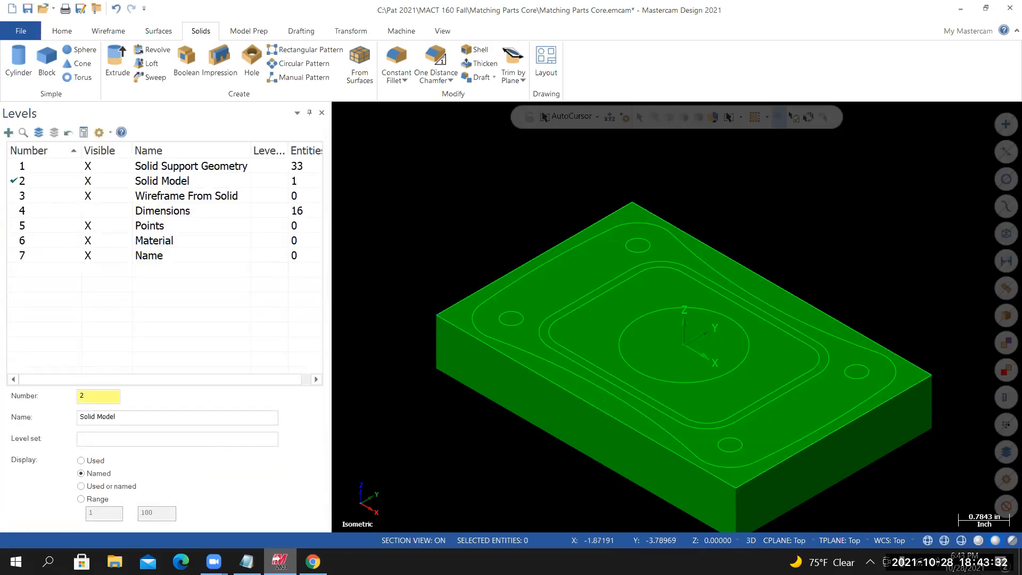
Set the solid colour to orange and apply it to the extruded block
scroll(424, 397, "down", 2)
scroll(426, 372, "down", 1)
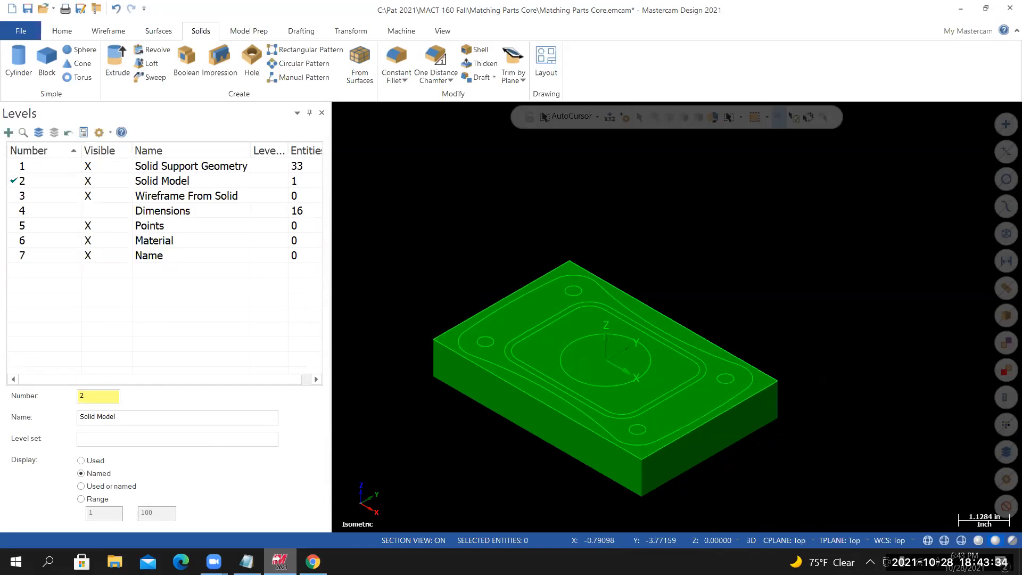
scroll(508, 463, "up", 3)
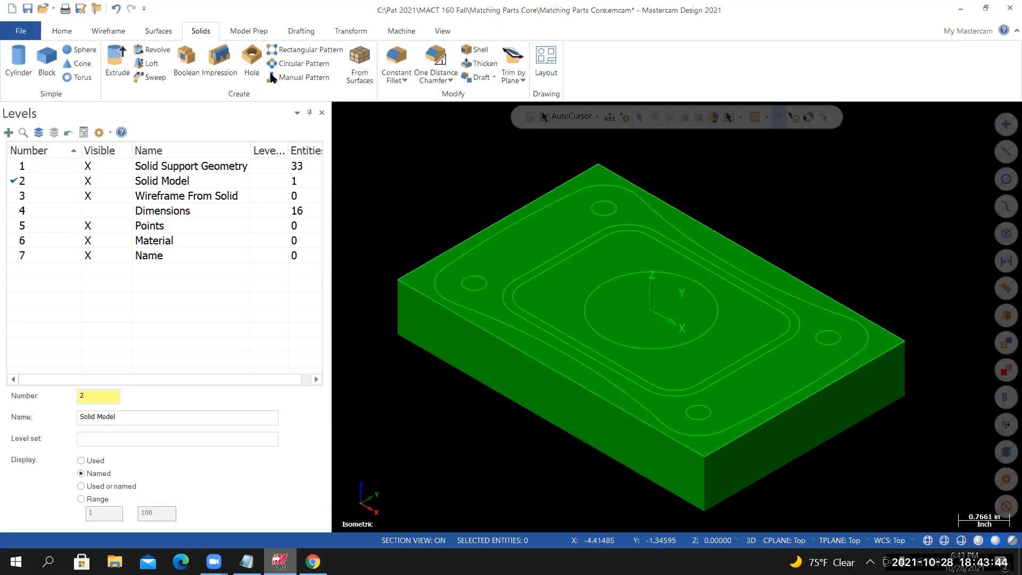
left_click(62, 33)
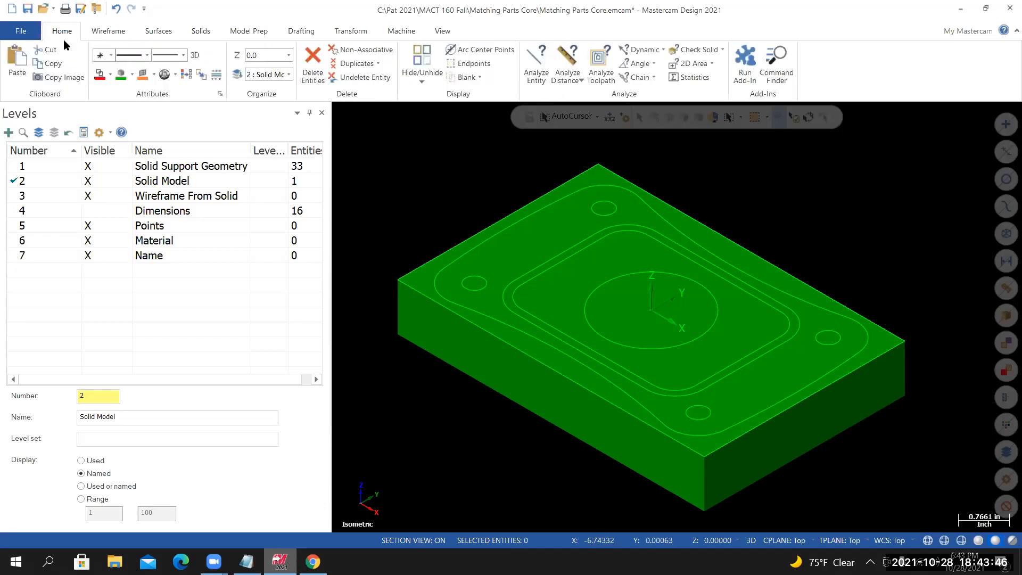
left_click(133, 77)
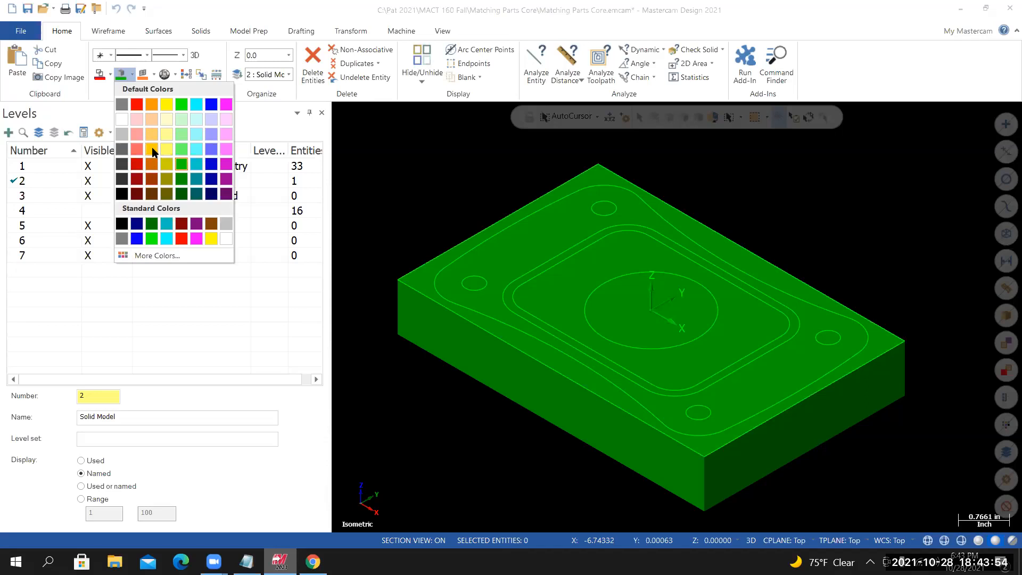
left_click(151, 106)
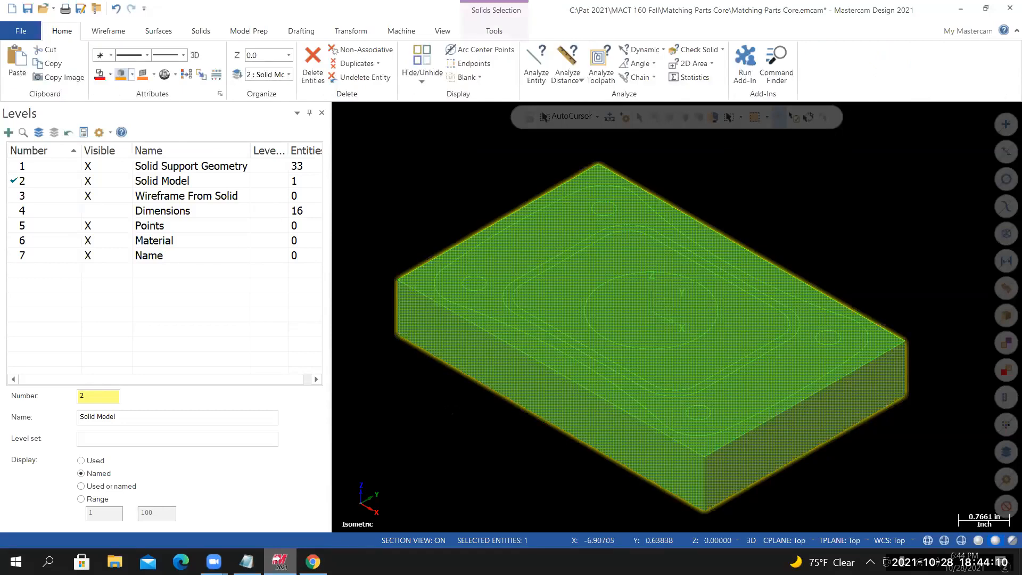
left_click(121, 74)
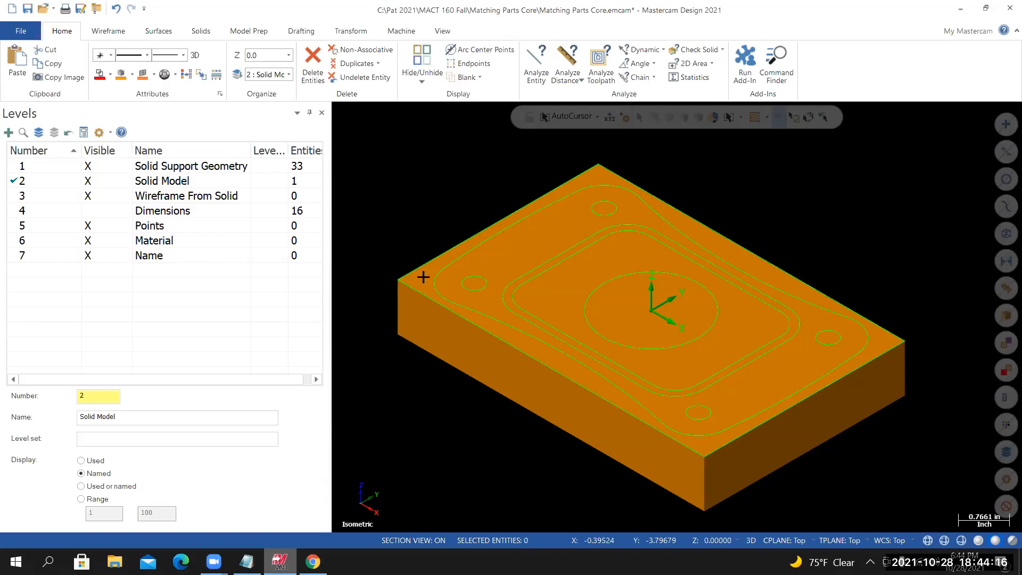
Set the solid colour to light blue and apply it to the extruded block
left_click(132, 75)
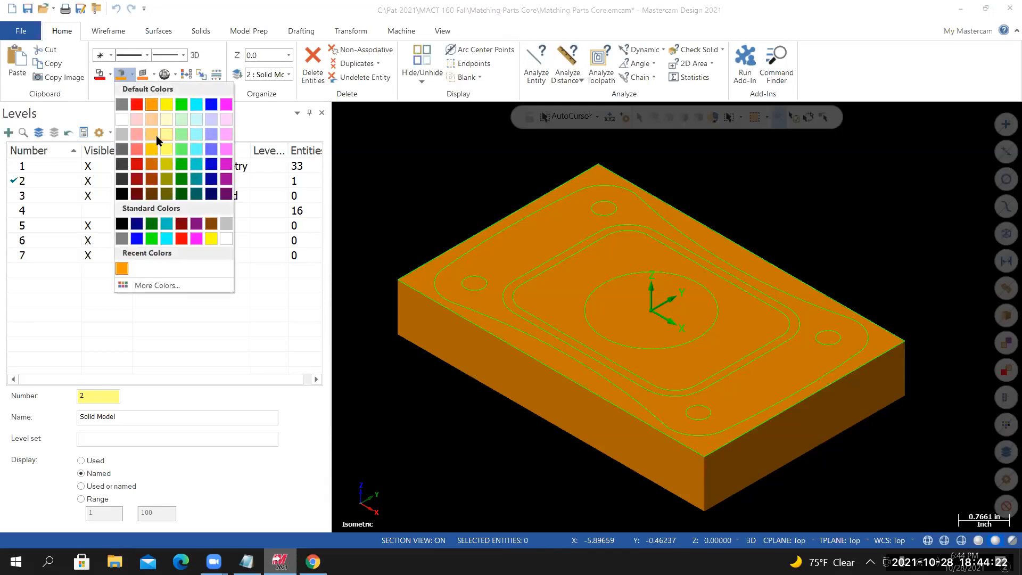
left_click(211, 149)
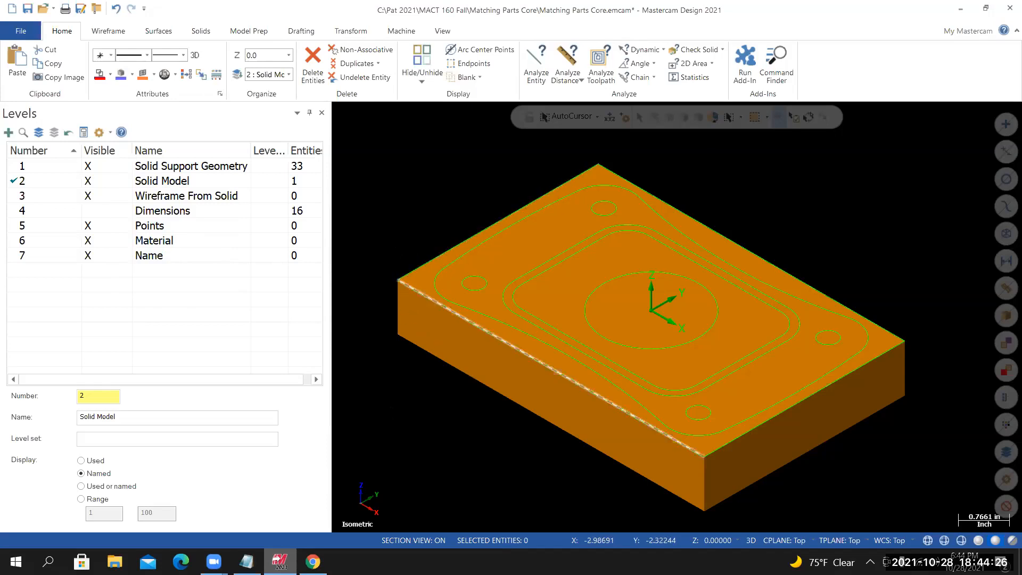
left_click(408, 336)
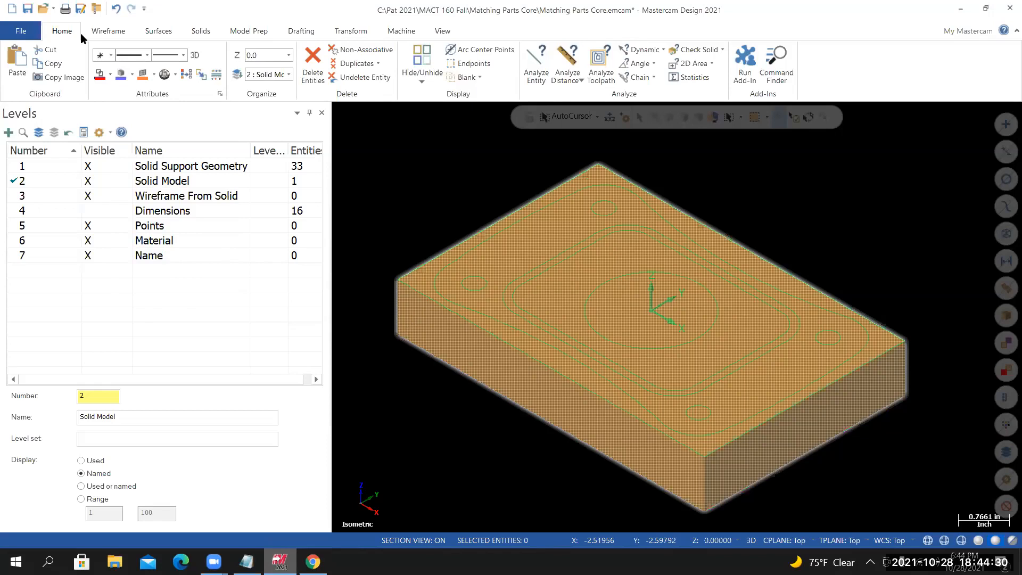
left_click(122, 77)
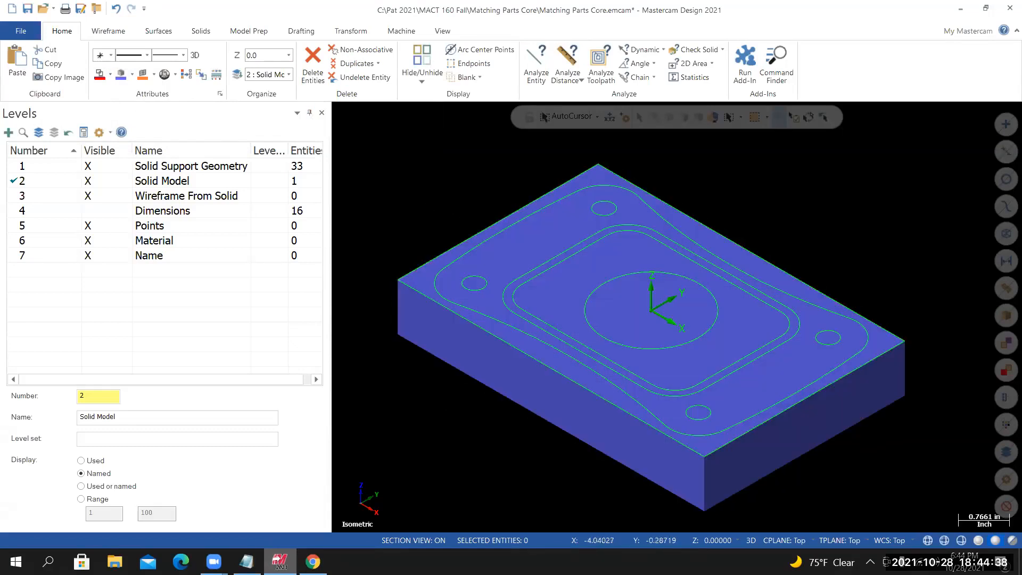
Restore the orange solid colour on the extruded block
left_click(131, 78)
left_click(141, 103)
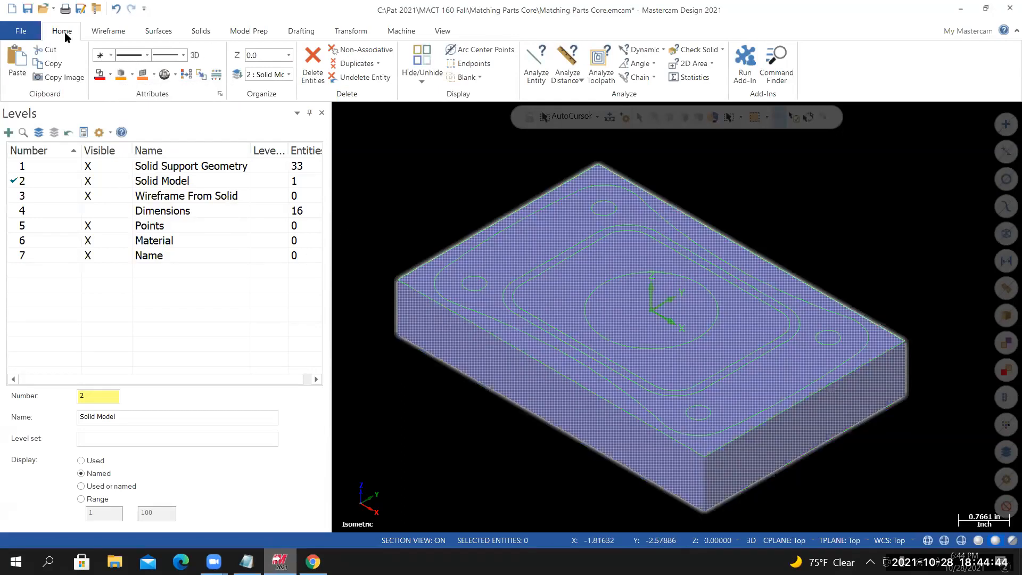
left_click(121, 78)
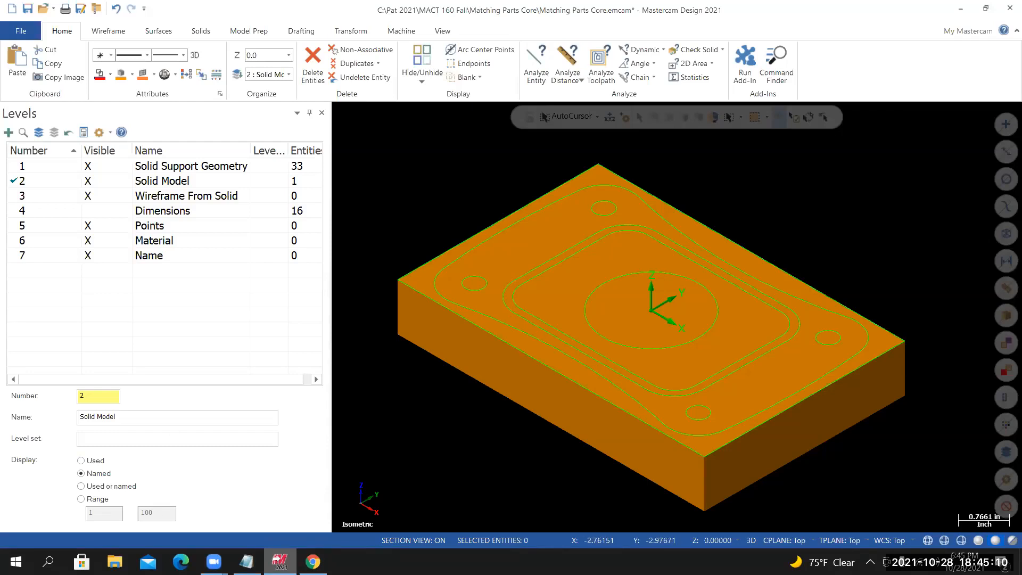
Examine the plan view and Section A-A of the reference drawing in Chrome for the next extrusion, and return to Mastercam
left_click(313, 561)
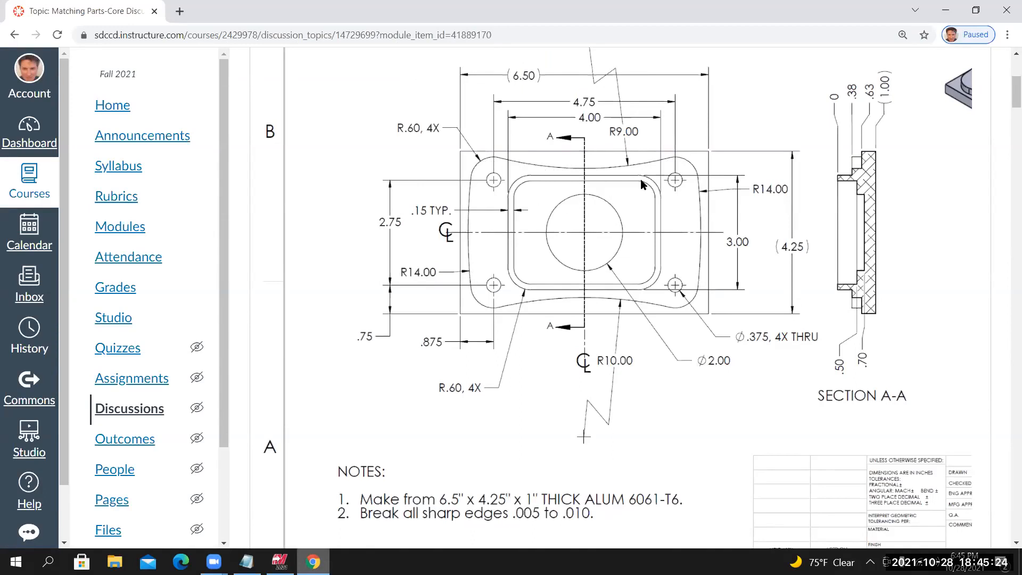
scroll(439, 512, "up", 1, "ctrl")
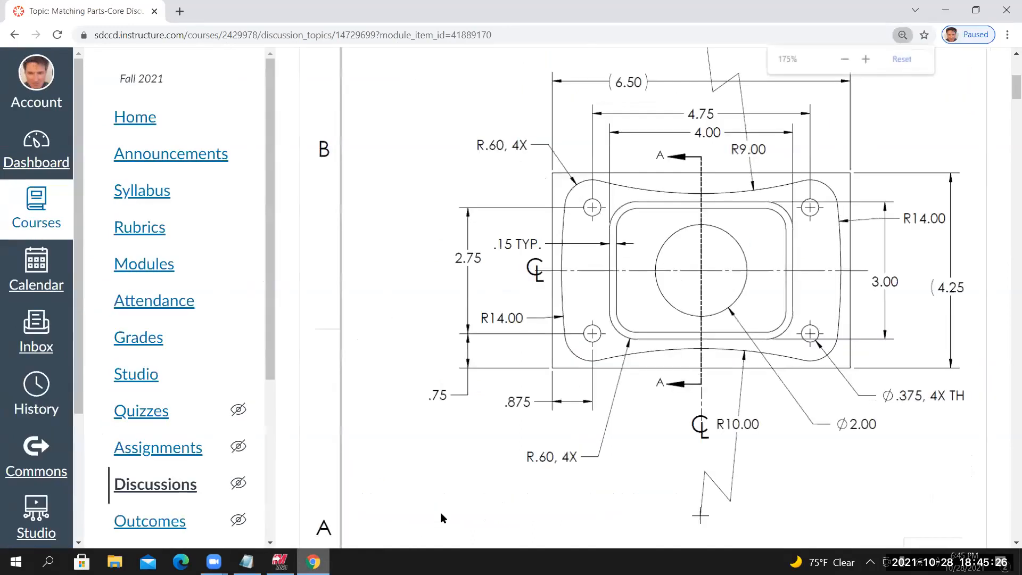
scroll(440, 512, "up", 1, "ctrl")
scroll(669, 410, "down", 1)
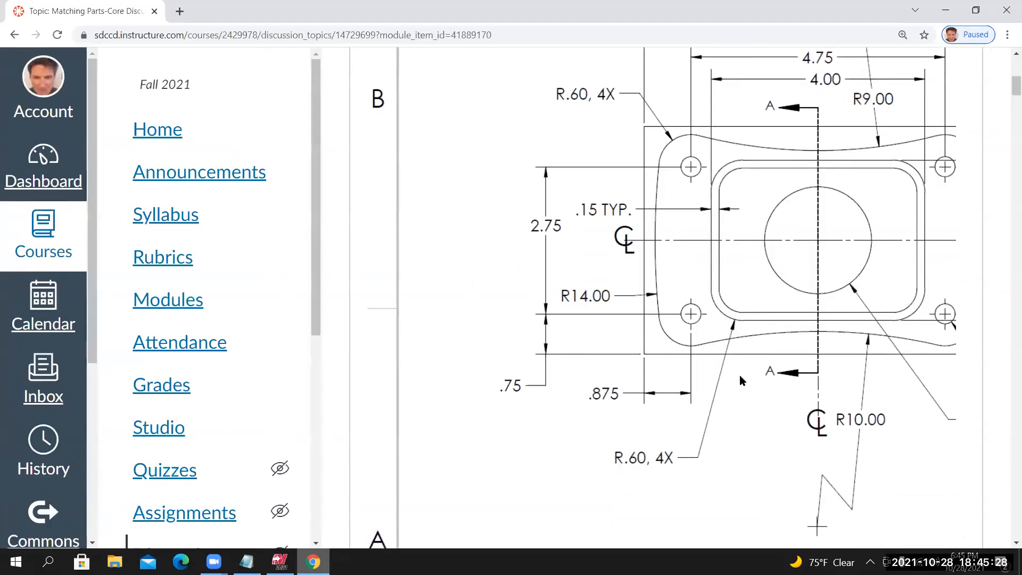
scroll(737, 369, "down", 1, "ctrl")
scroll(596, 195, "down", 1, "ctrl")
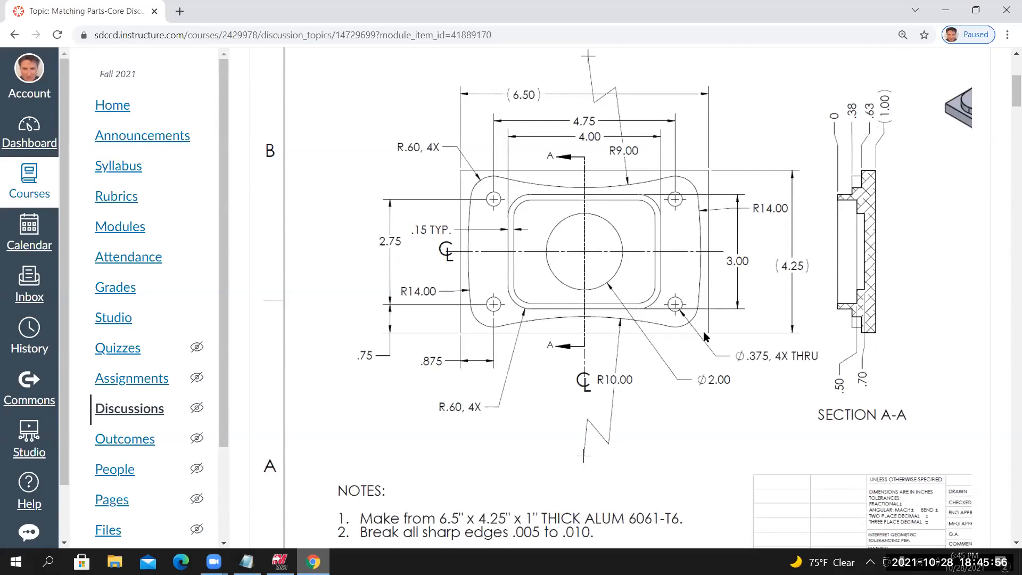
left_click(279, 560)
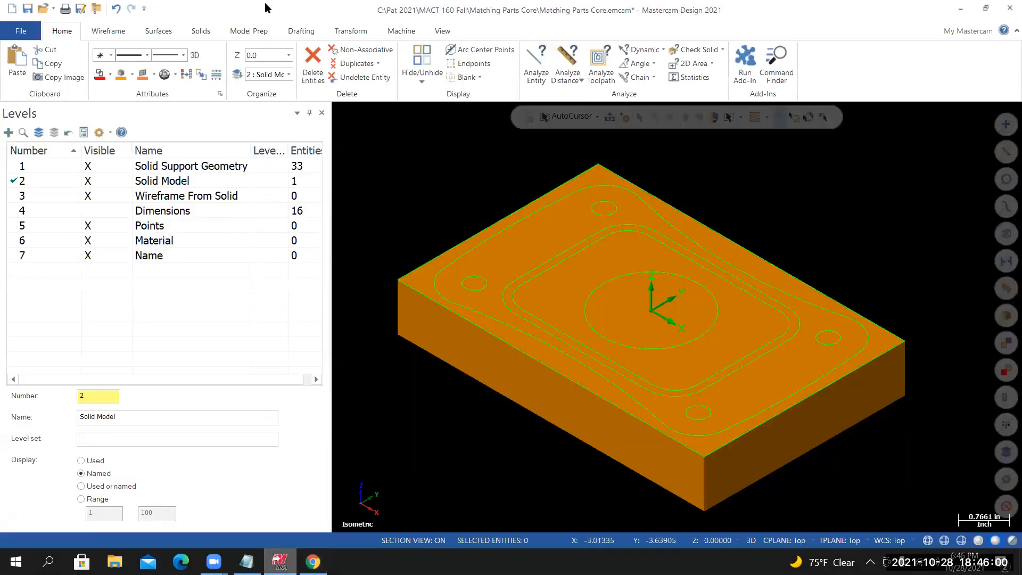
Extrude-cut the orange block 0.63 deep between the outer rectangle and the curved profile, and continue with another extrusion
left_click(205, 34)
left_click(121, 60)
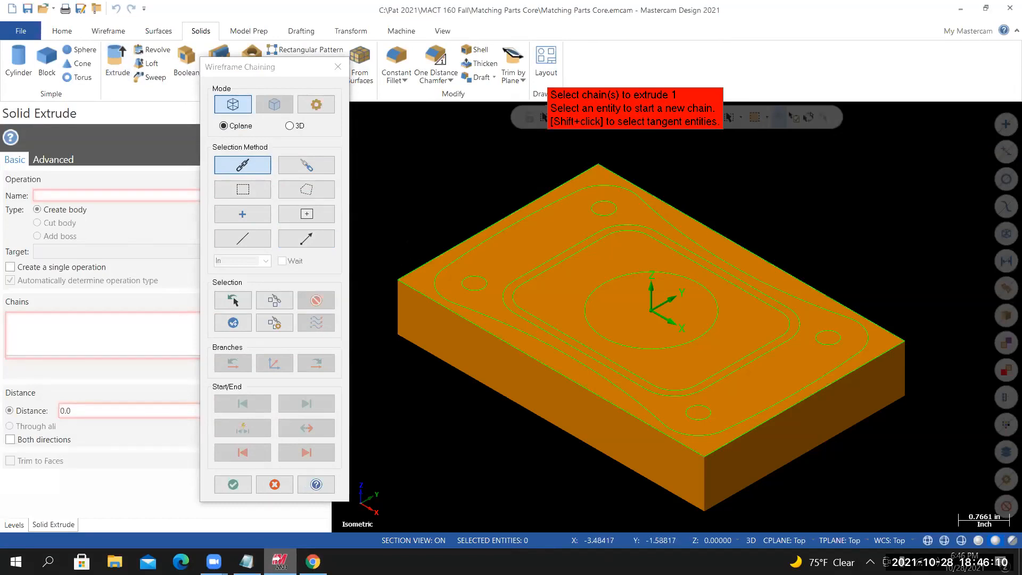
left_click(426, 262)
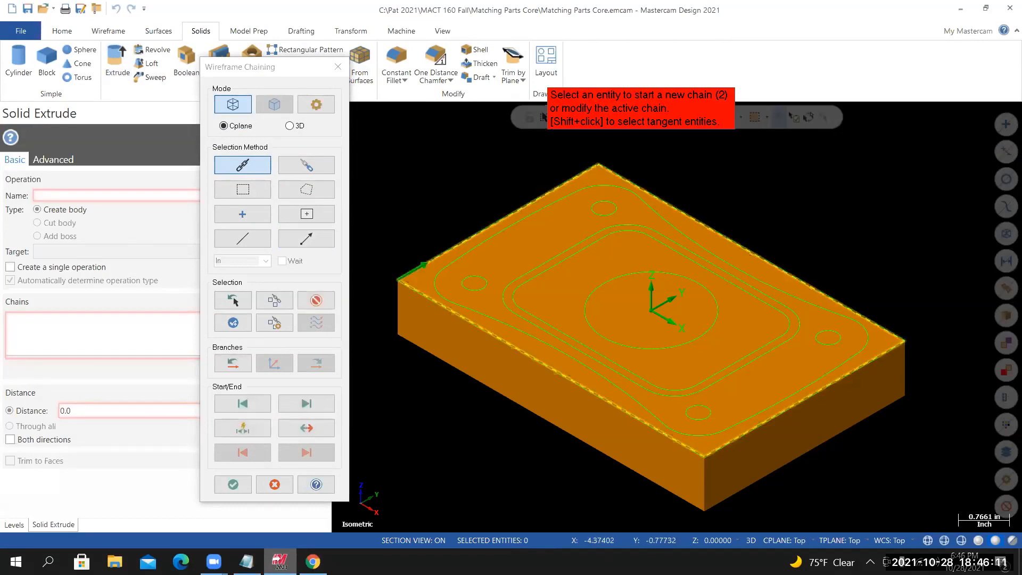
left_click(464, 250)
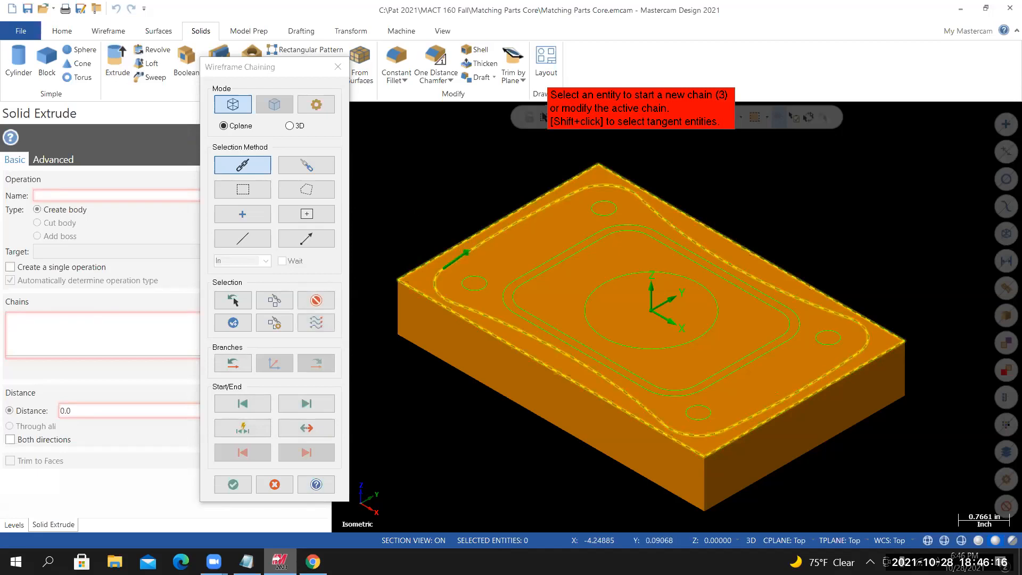
left_click(233, 485)
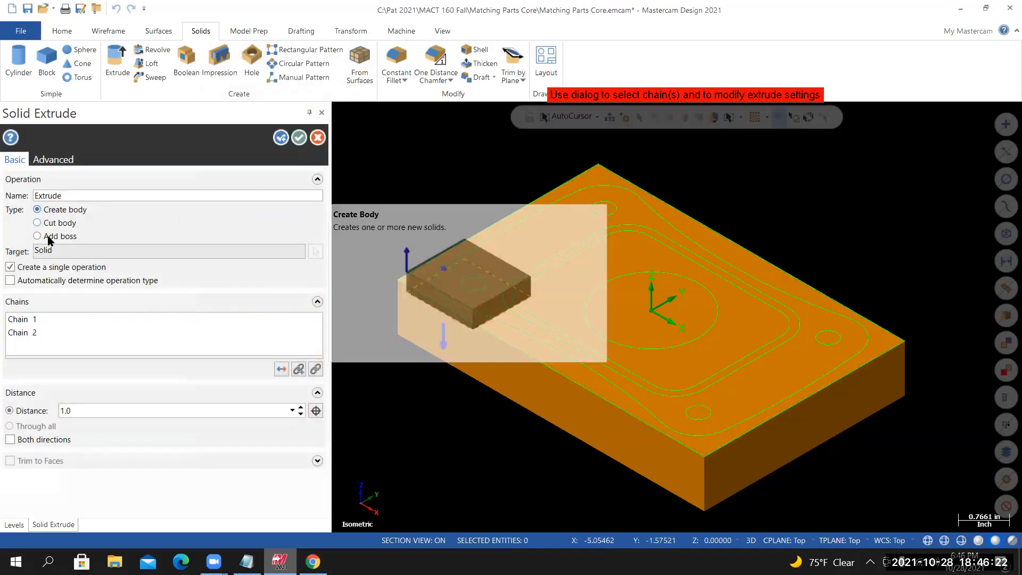
left_click(37, 222)
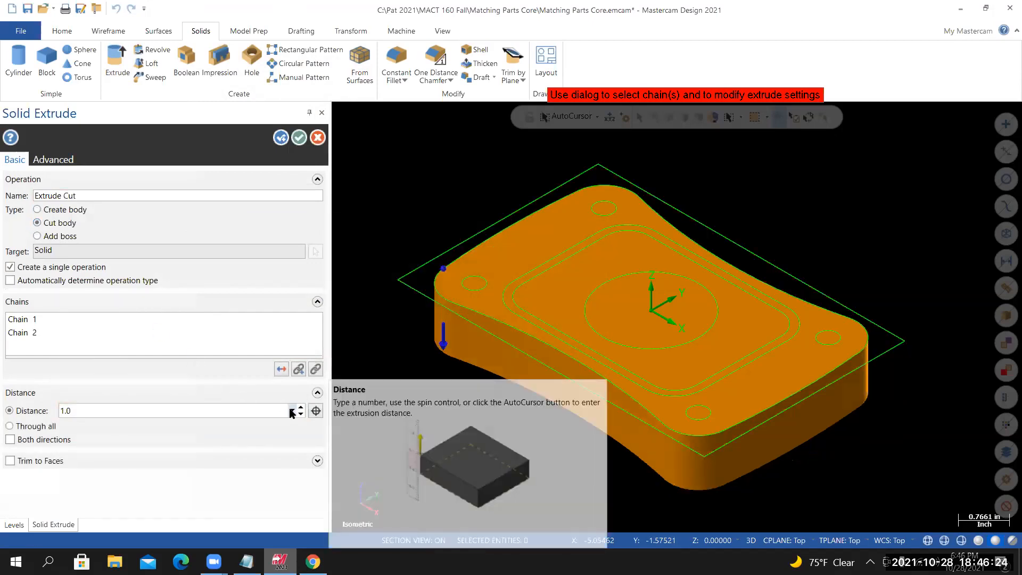
double_click(92, 409)
type(".63")
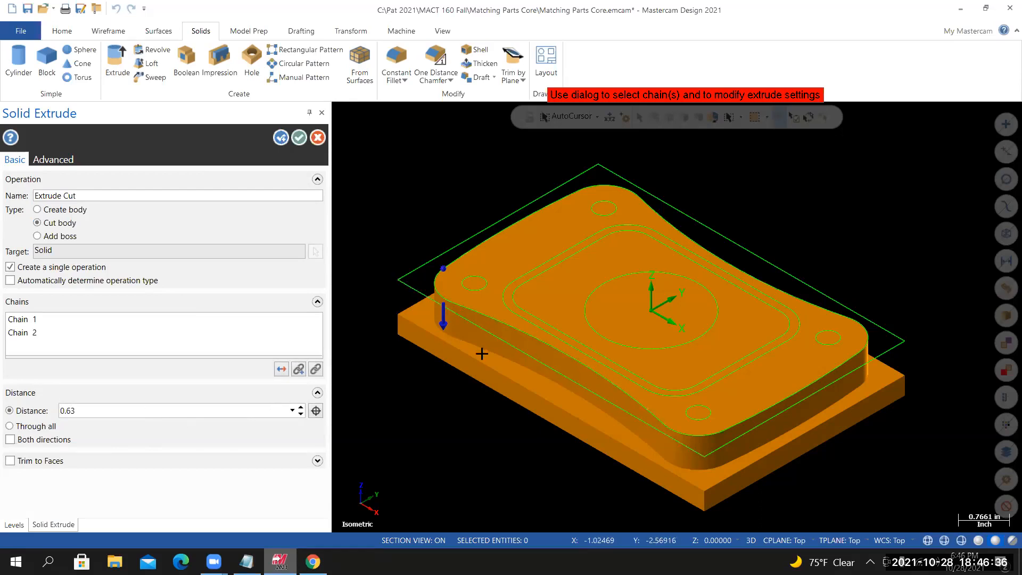
left_click(281, 139)
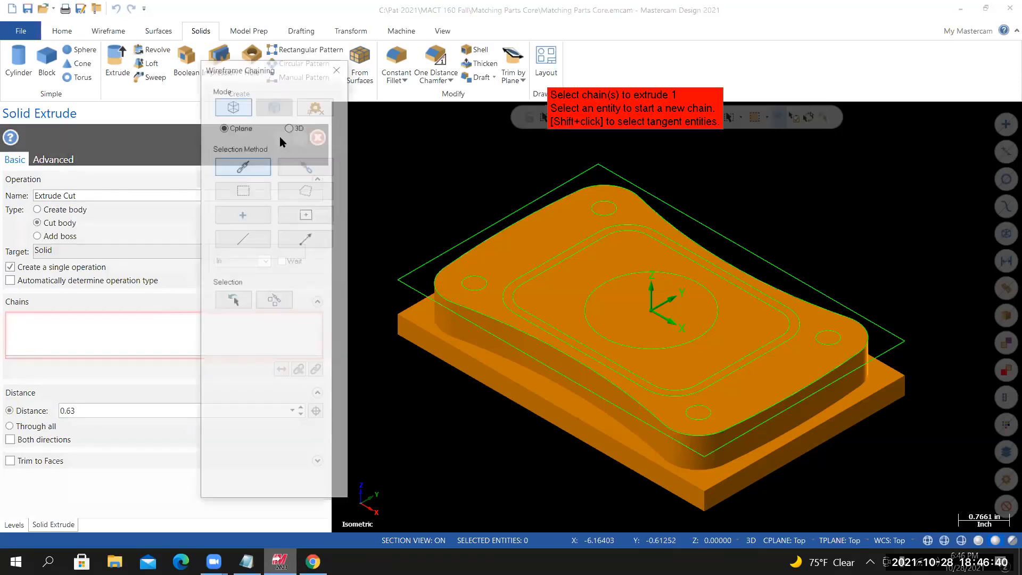
Extrude-cut the solid 0.38 deep between the curved profile and the outer rounded rectangle, checking the depth on the reference drawing in Chrome
left_click_drag(276, 74, 200, 62)
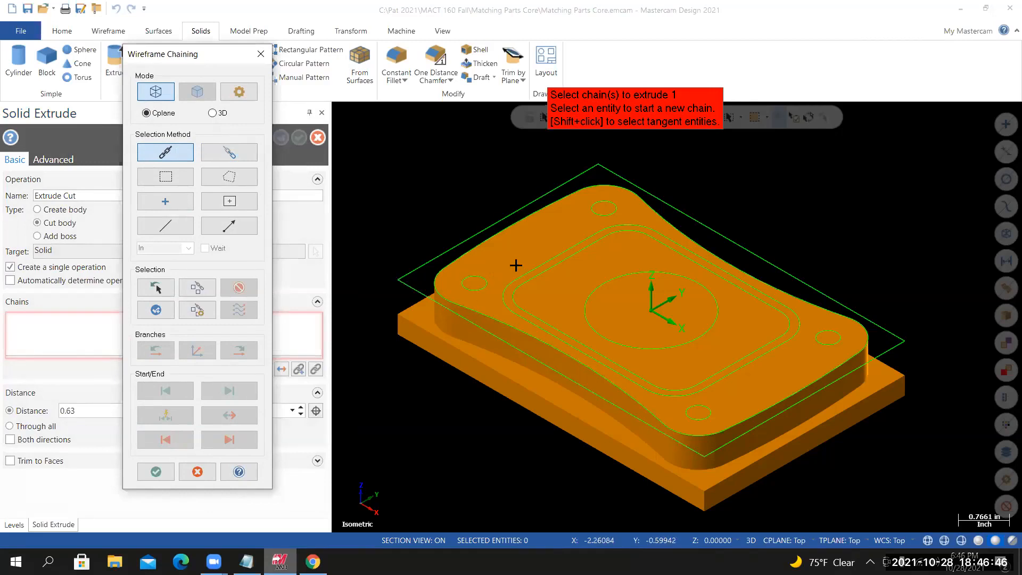
left_click(313, 561)
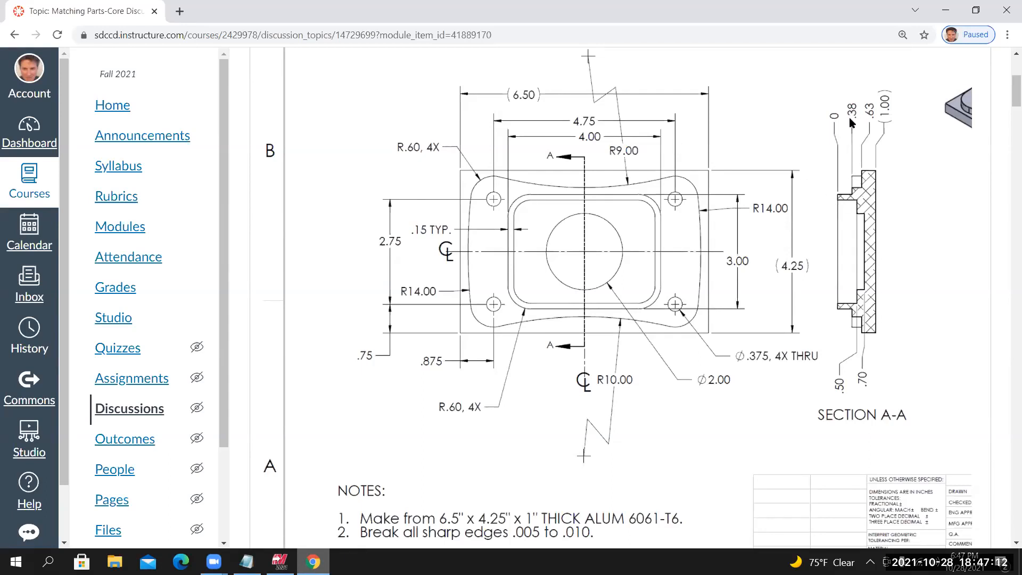
left_click(279, 561)
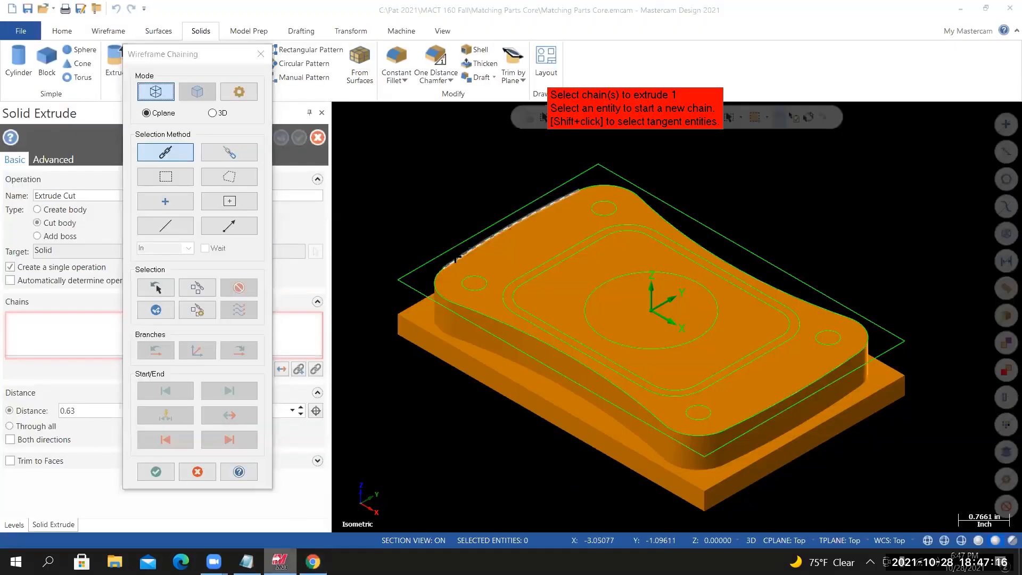
left_click(456, 259)
left_click(515, 278)
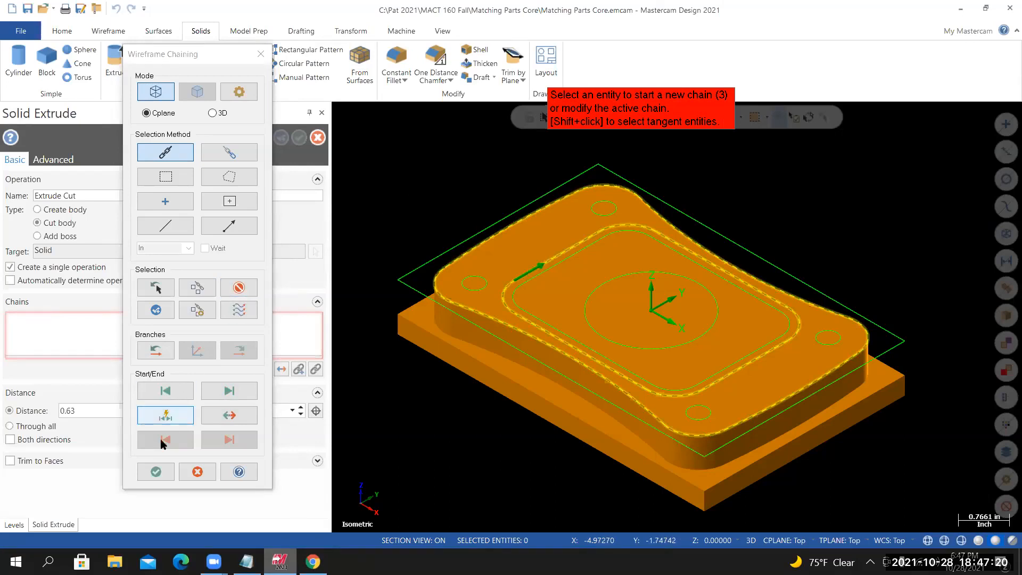
left_click(155, 471)
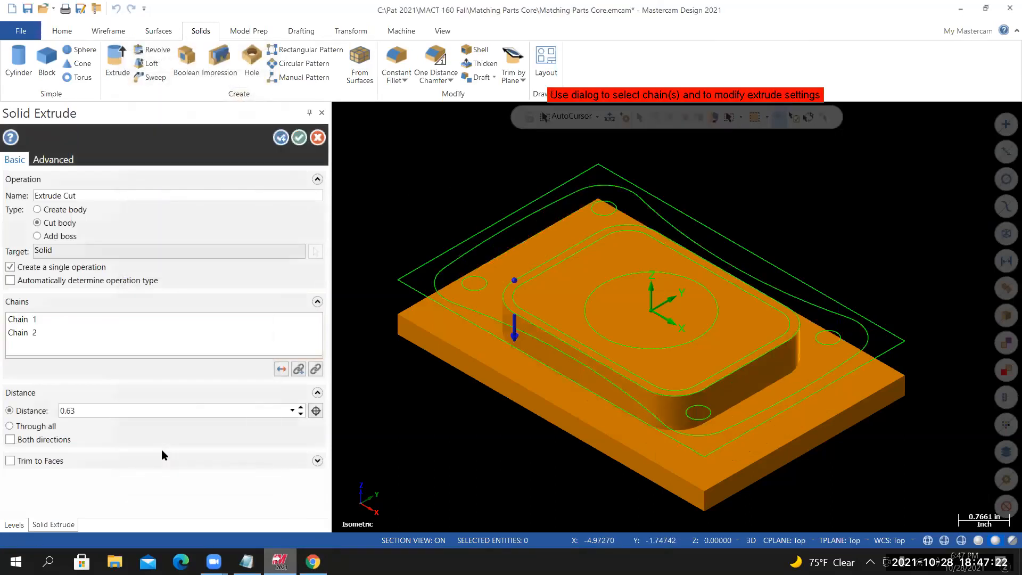
double_click(111, 407)
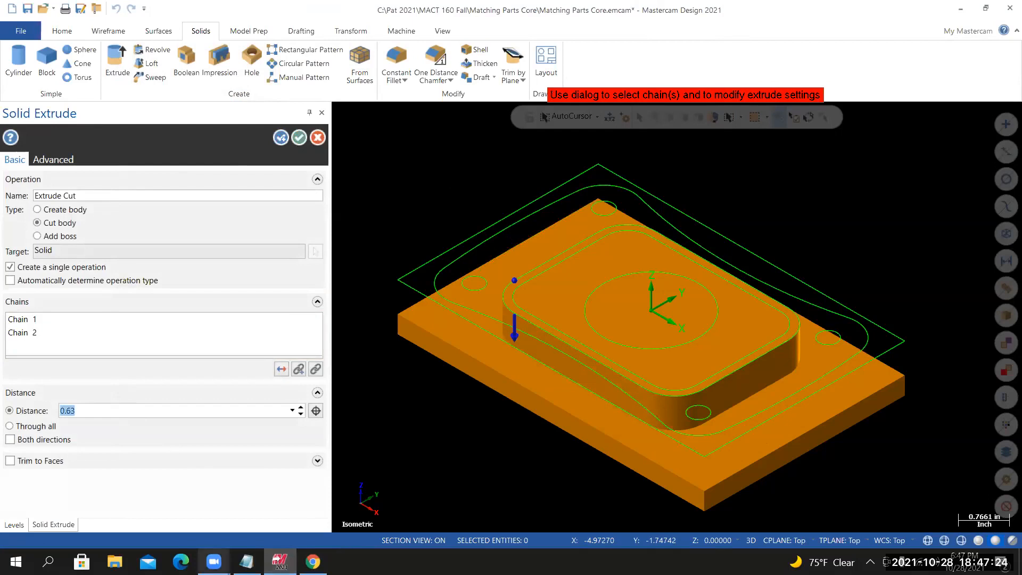
left_click(313, 562)
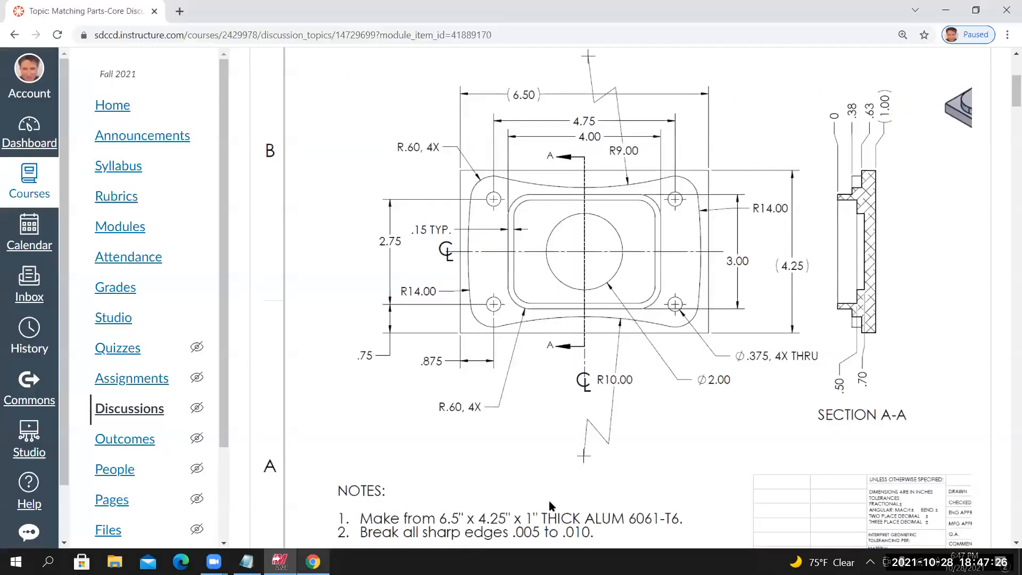
left_click(279, 561)
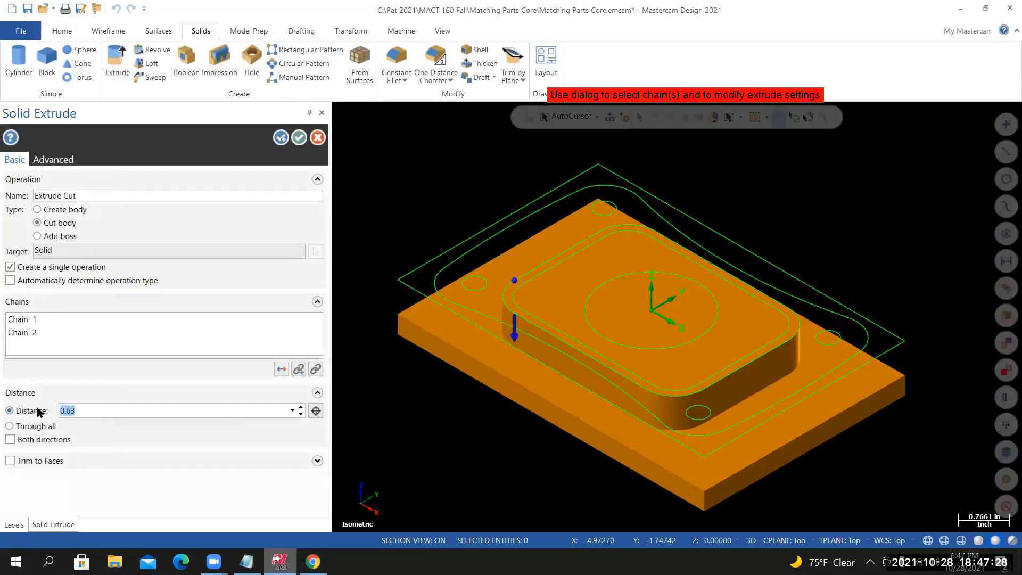
type(".38")
key("Return")
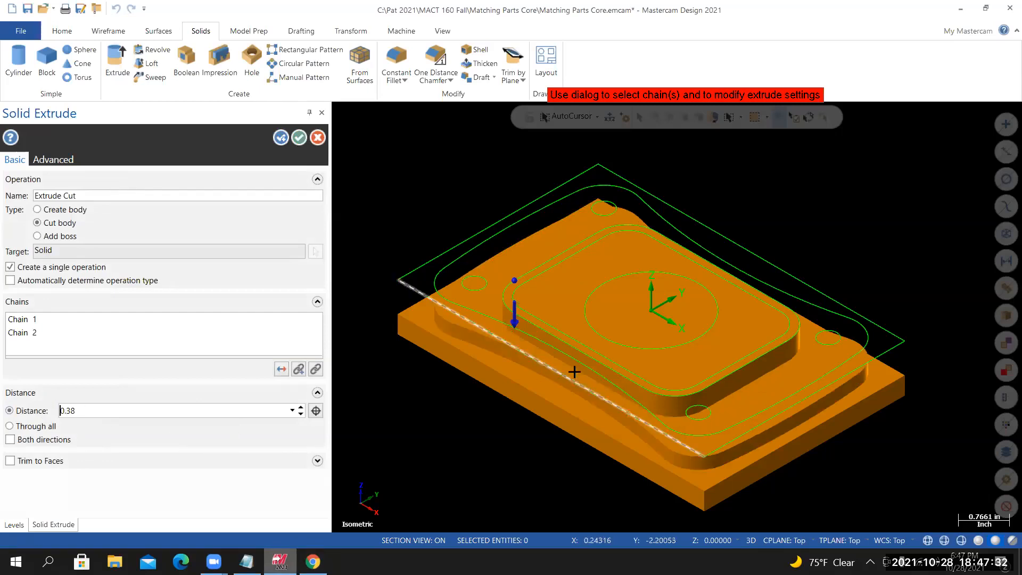
middle_click_drag(593, 340, 592, 392)
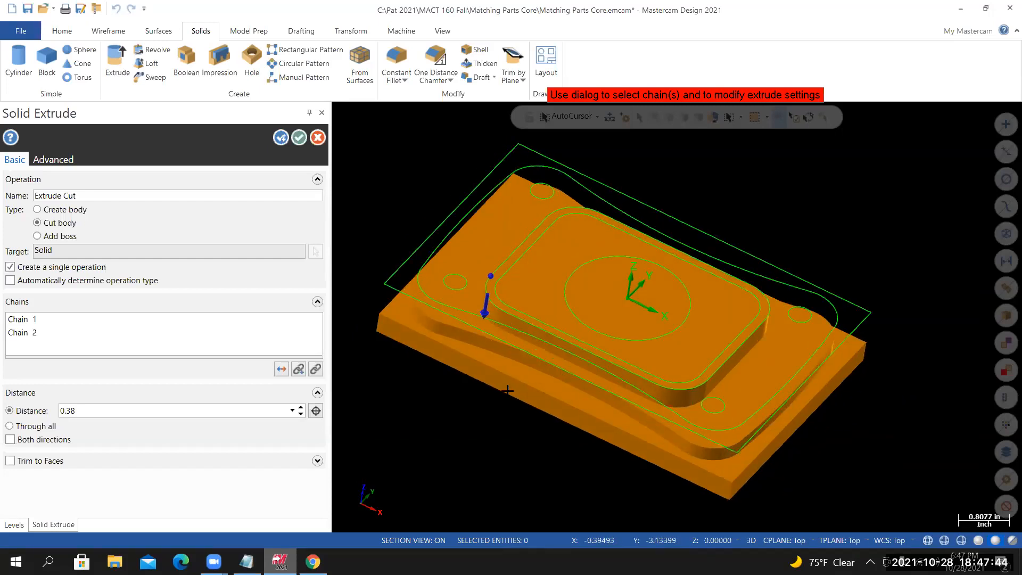
Check the depths on the reference drawing in Chrome and extrude-cut the central circle 0.7 deep in Mastercam, continuing with another extrusion
left_click(312, 562)
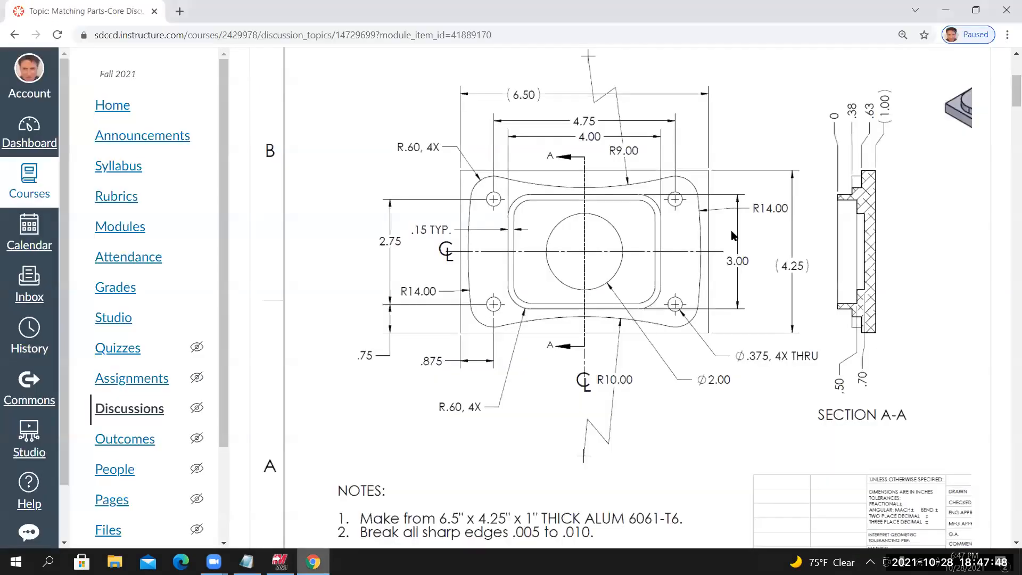
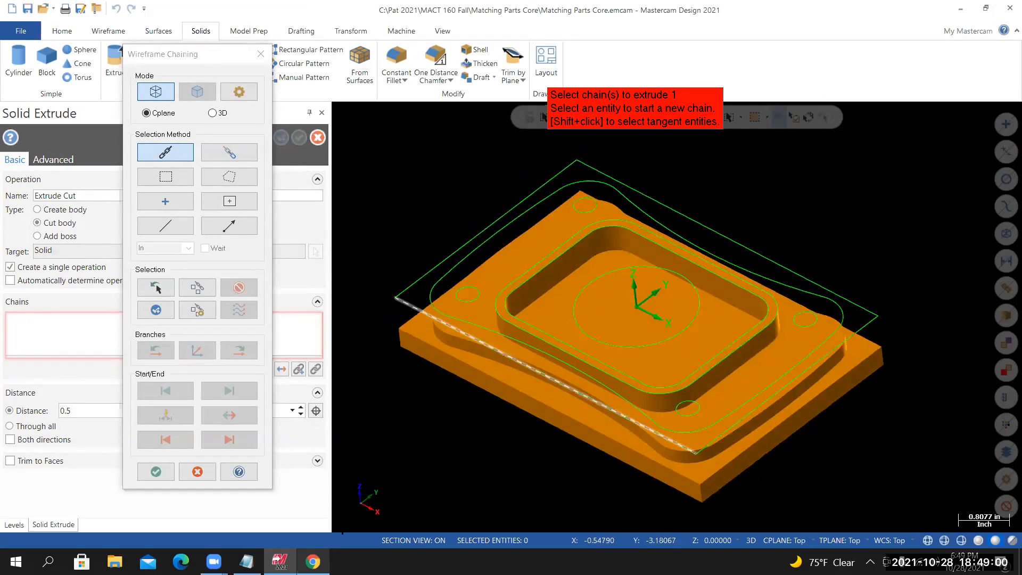
left_click(313, 562)
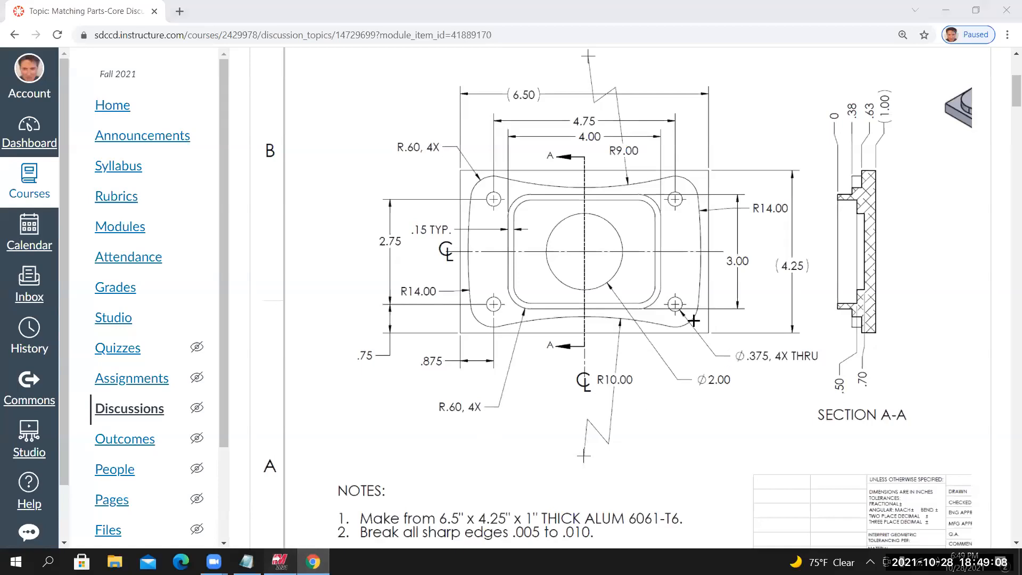
key("alt+Tab")
left_click(155, 471)
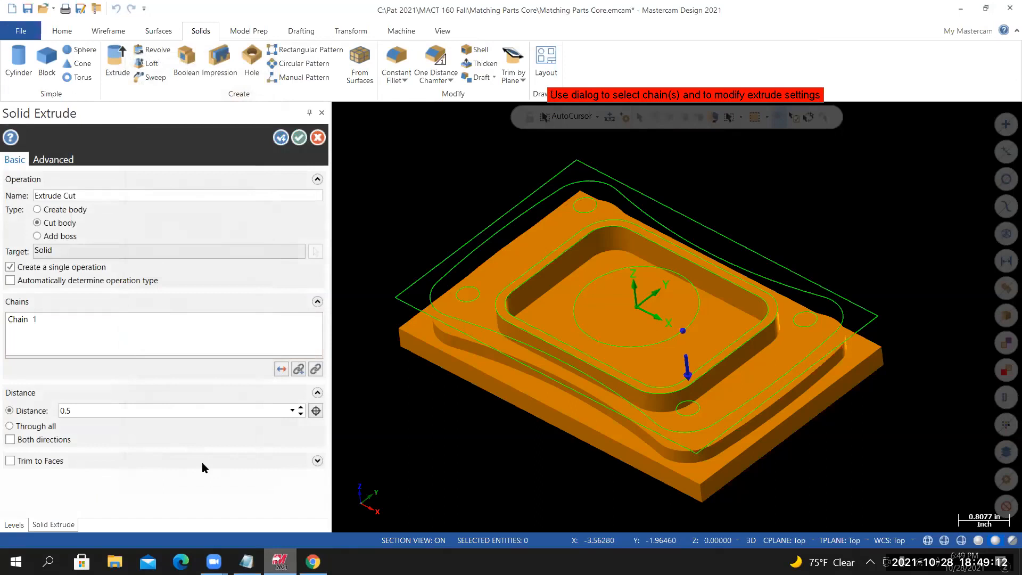
double_click(64, 410)
type(".7")
key("Return")
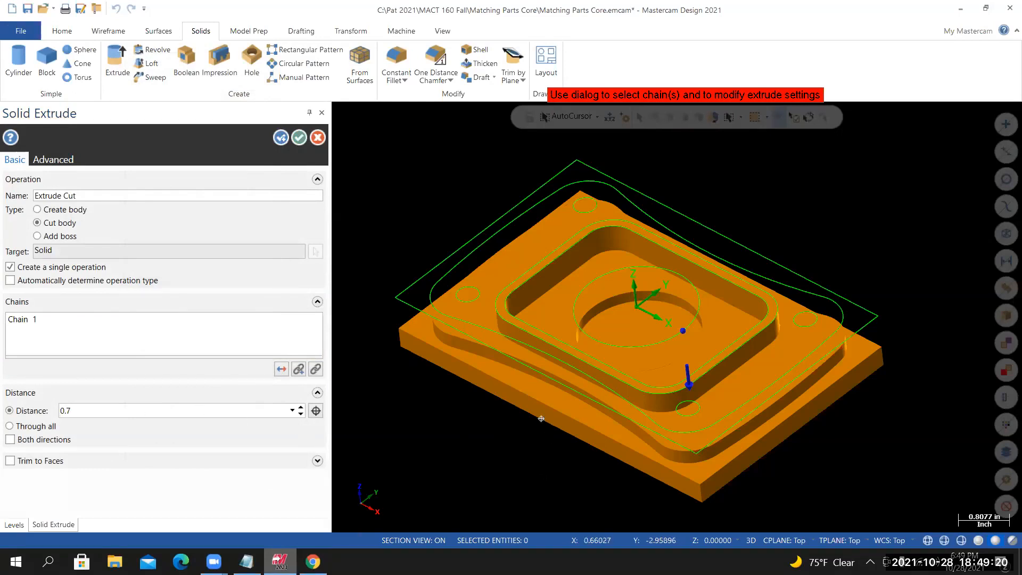
mouse_move(557, 410)
middle_mouse_down()
mouse_move(557, 487)
mouse_move(548, 399)
middle_mouse_up()
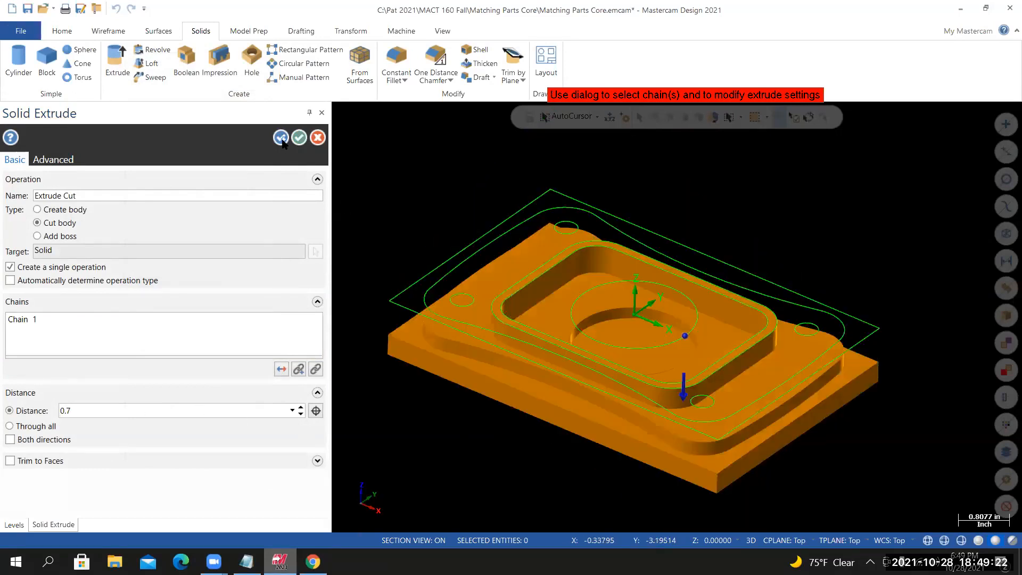
left_click(281, 137)
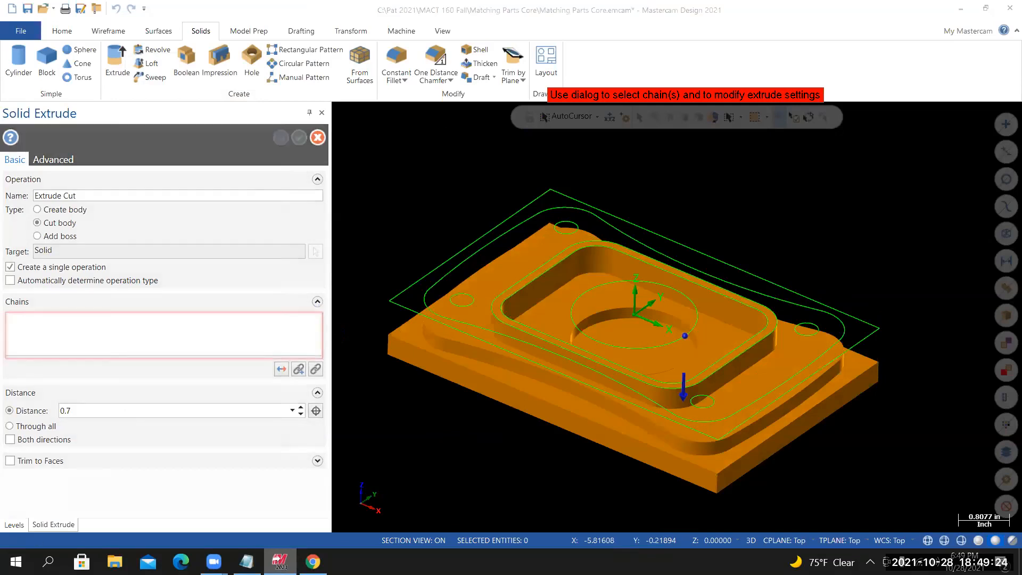
Extrude-cut the four small corner circles through all of the solid and finish the extrusion
middle_click_drag(483, 223, 485, 287)
left_click(479, 307)
left_click(594, 212)
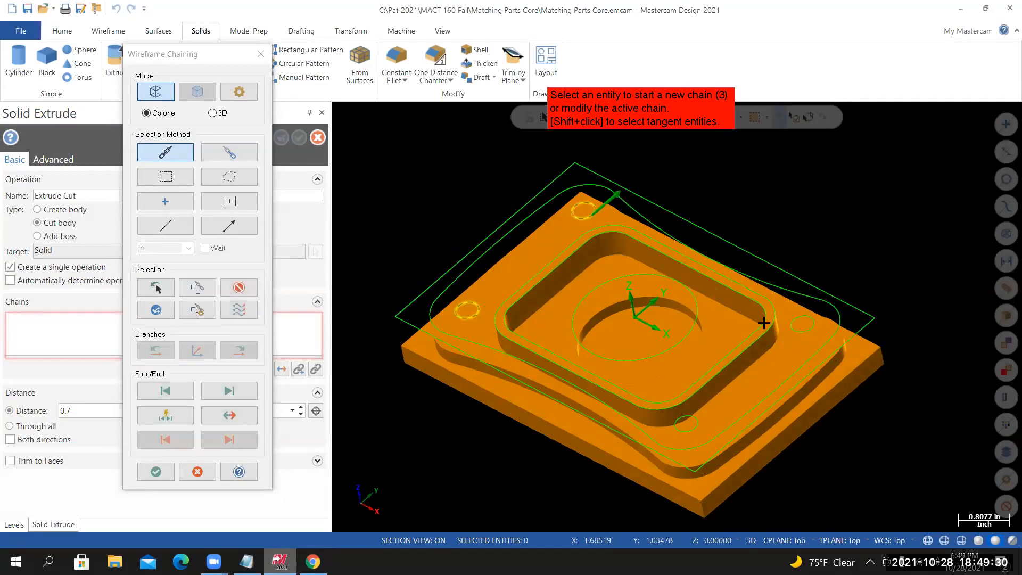
left_click(813, 323)
left_click(697, 423)
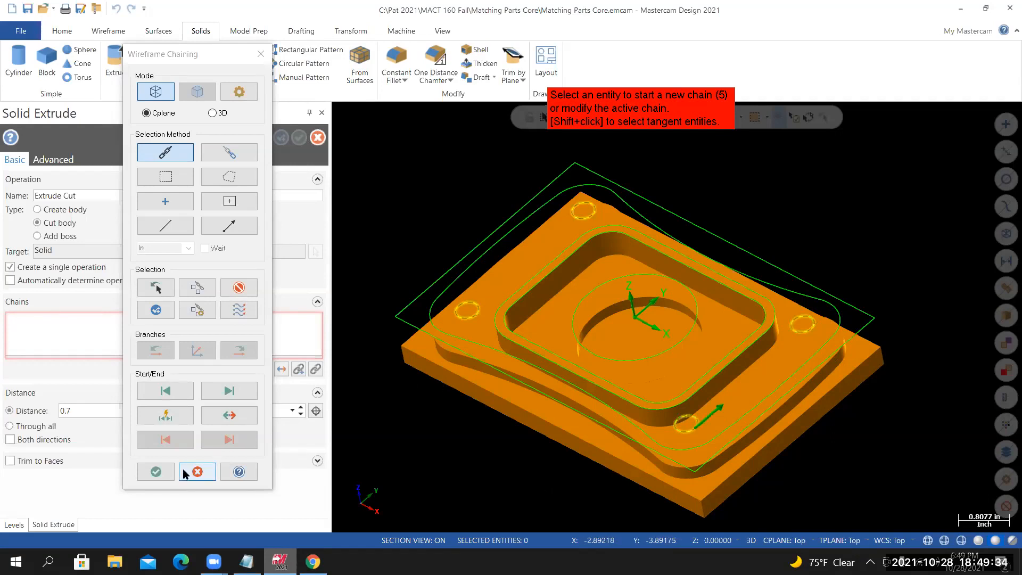
left_click(163, 471)
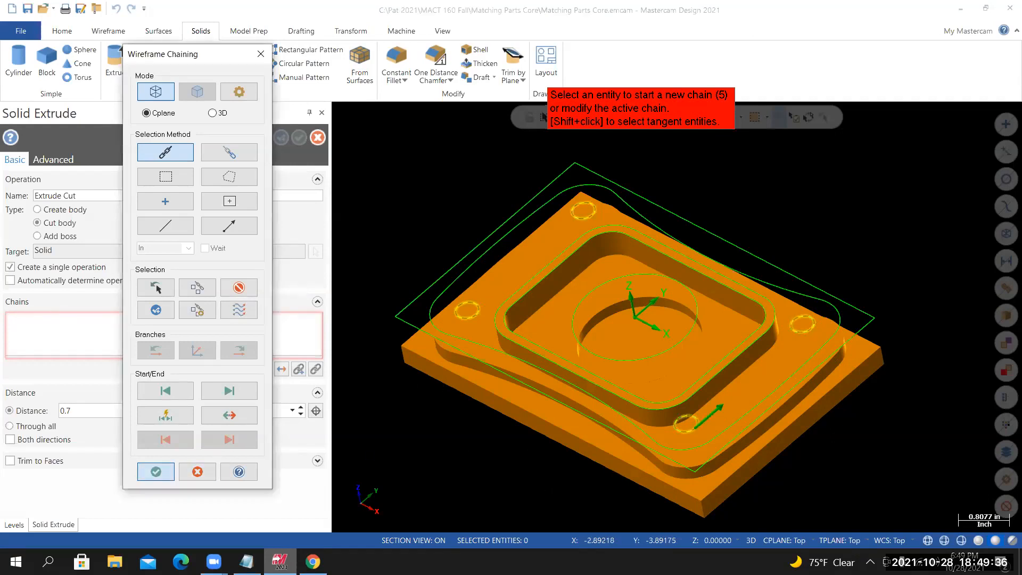
middle_click_drag(548, 418, 676, 317)
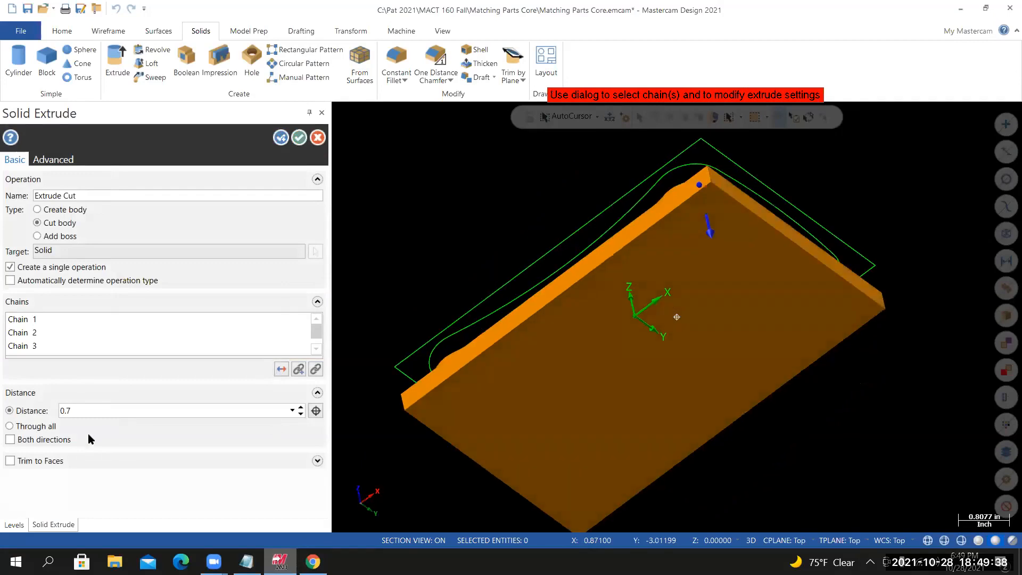
left_click(10, 425)
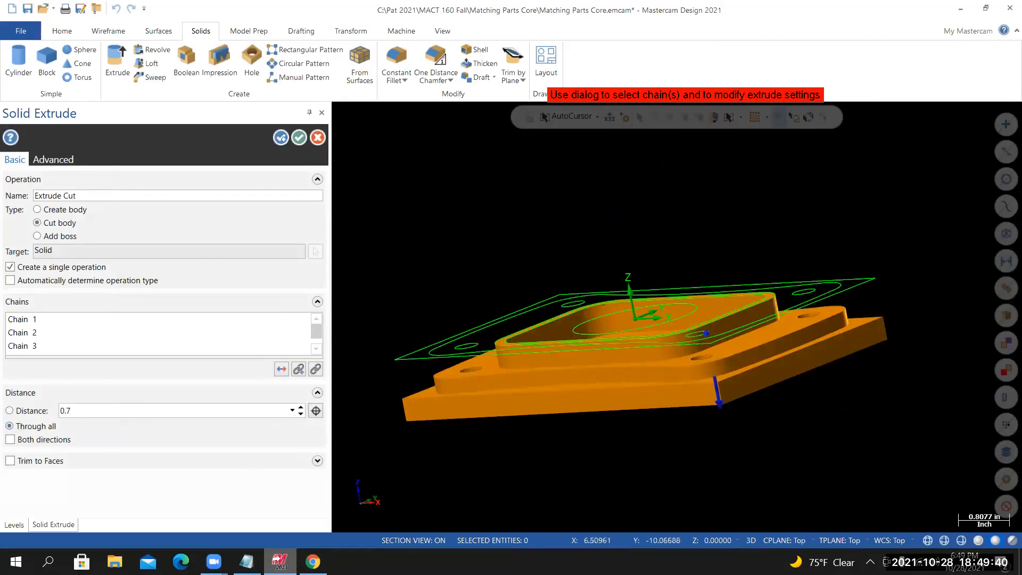
middle_click_drag(555, 388, 290, 330)
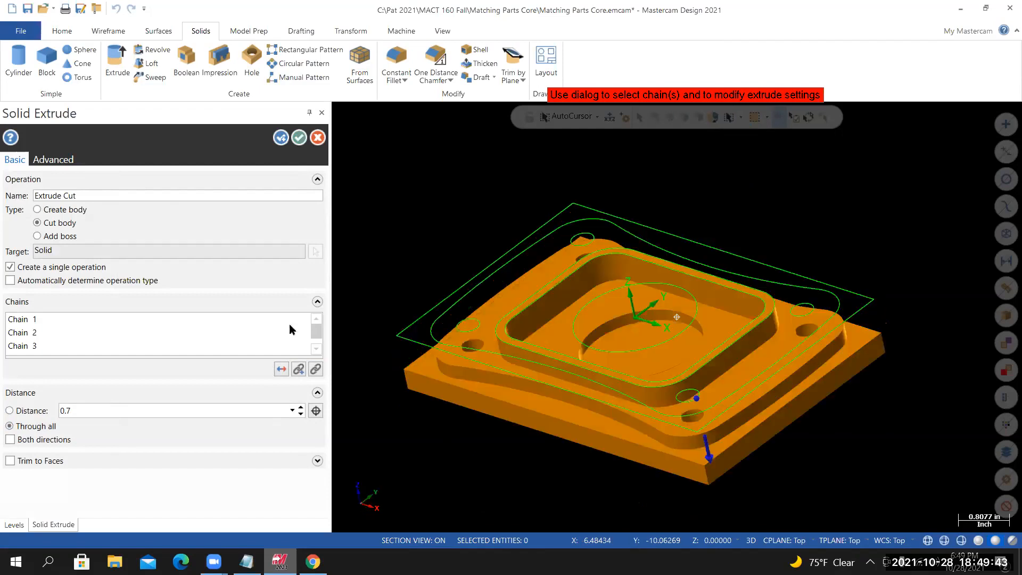
left_click(299, 137)
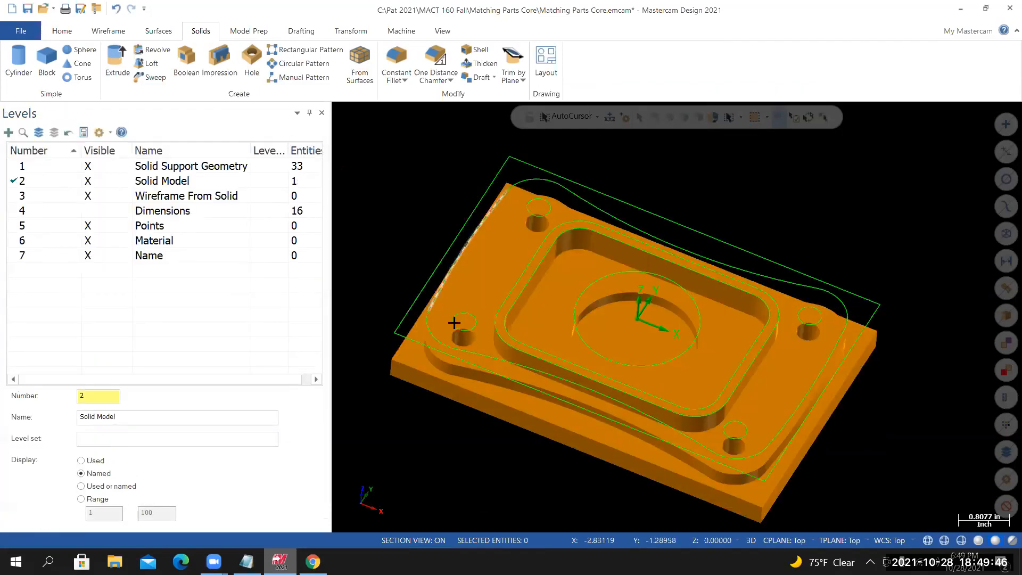
View the finished solid isometrically, check it against the reference drawing in Chrome, and return to Mastercam
right_click(495, 270)
left_click(456, 399)
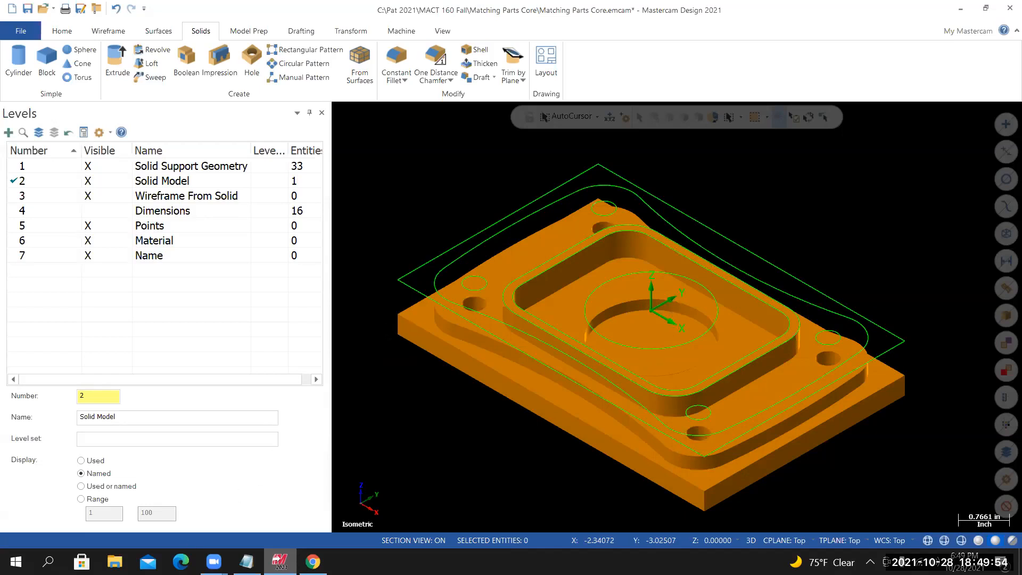
left_click(313, 560)
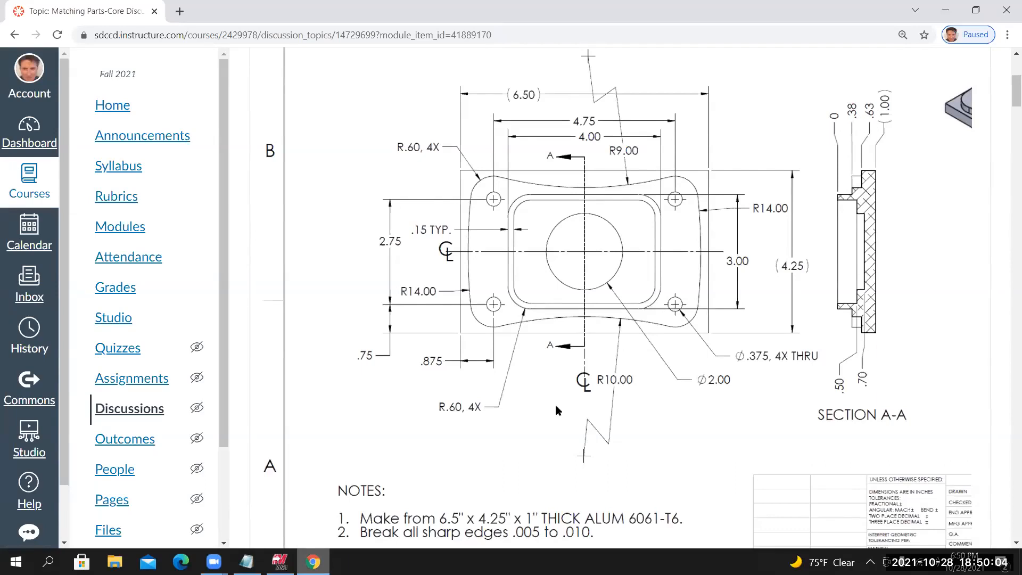
left_click(278, 562)
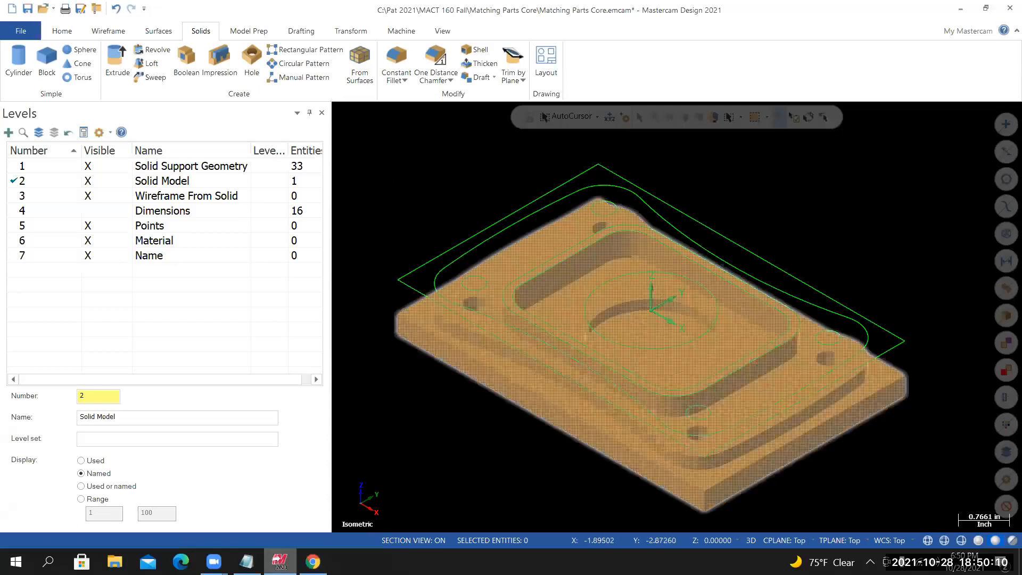
Open the Solids manager and expand the solid's operation history
left_click(442, 32)
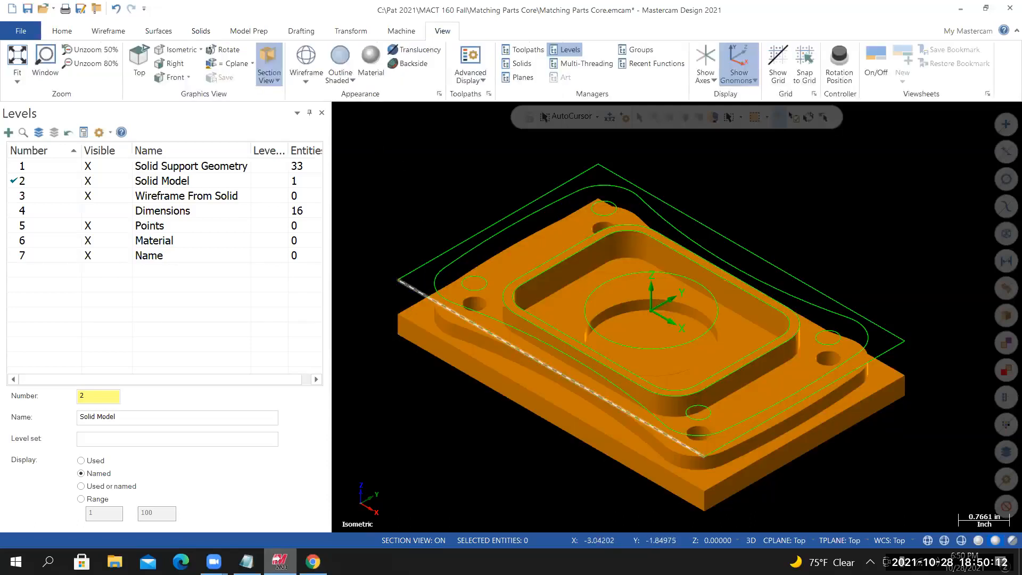
left_click(519, 63)
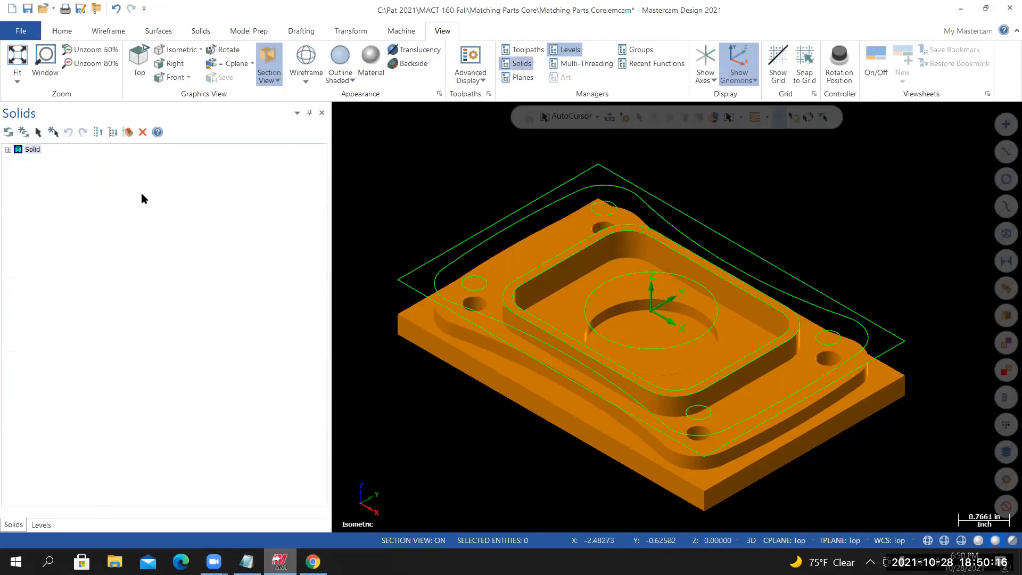
left_click(32, 150)
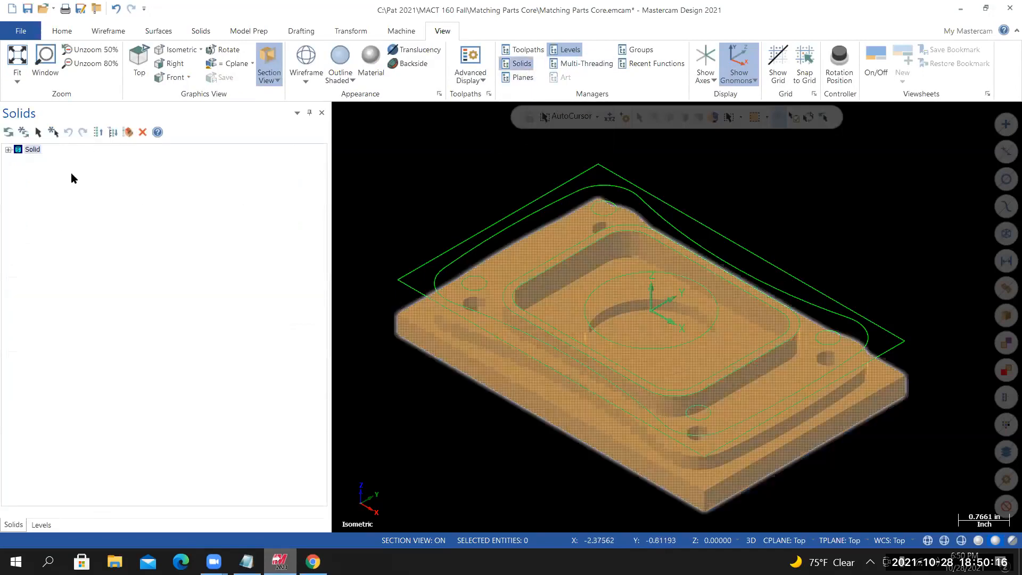
left_click(8, 149)
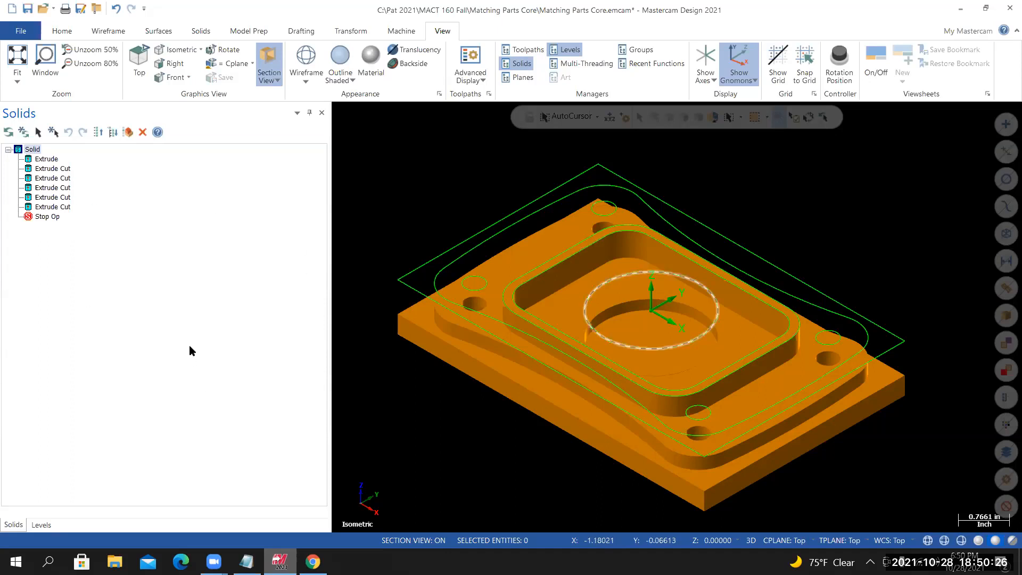
Review the parameters of the first Extrude Cut operation, inspect the model's operations, and close the Solids manager
left_click(53, 169)
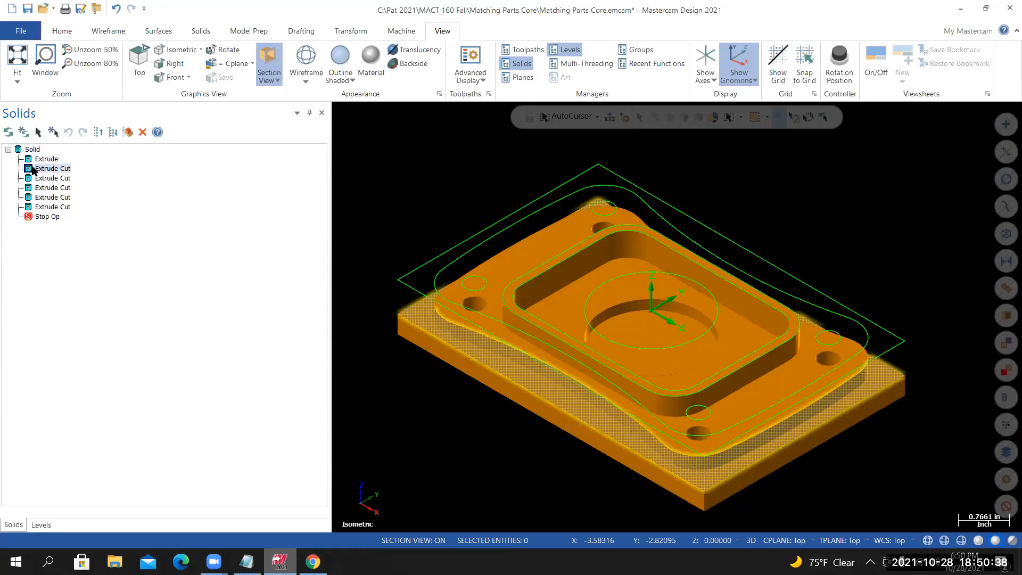
right_click(33, 169)
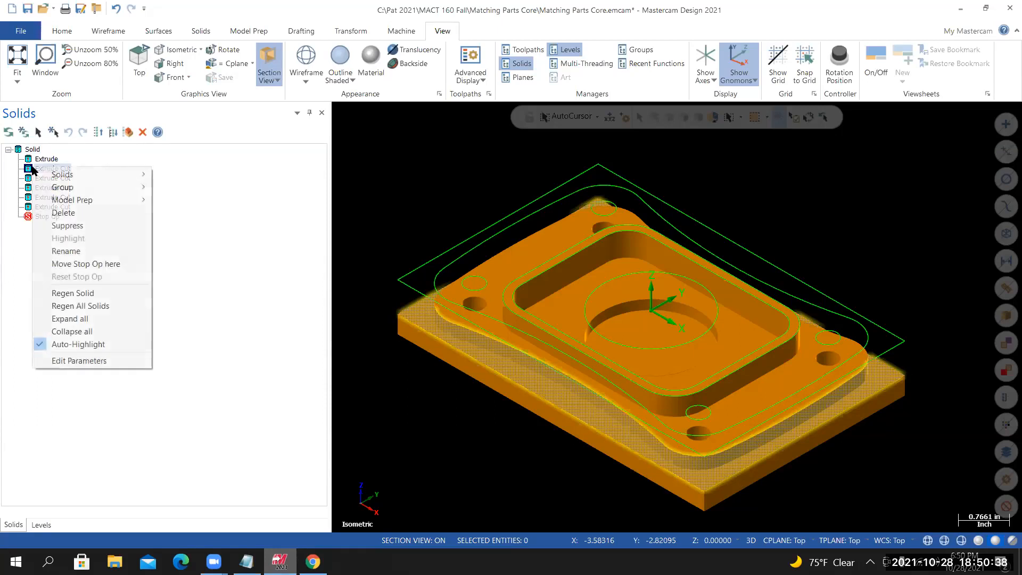
left_click(69, 361)
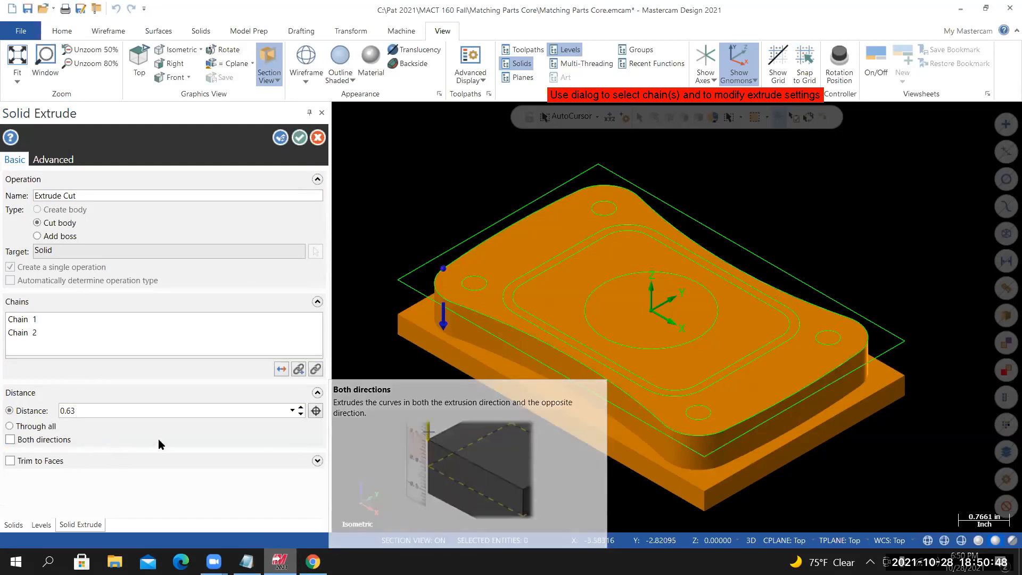
left_click(300, 138)
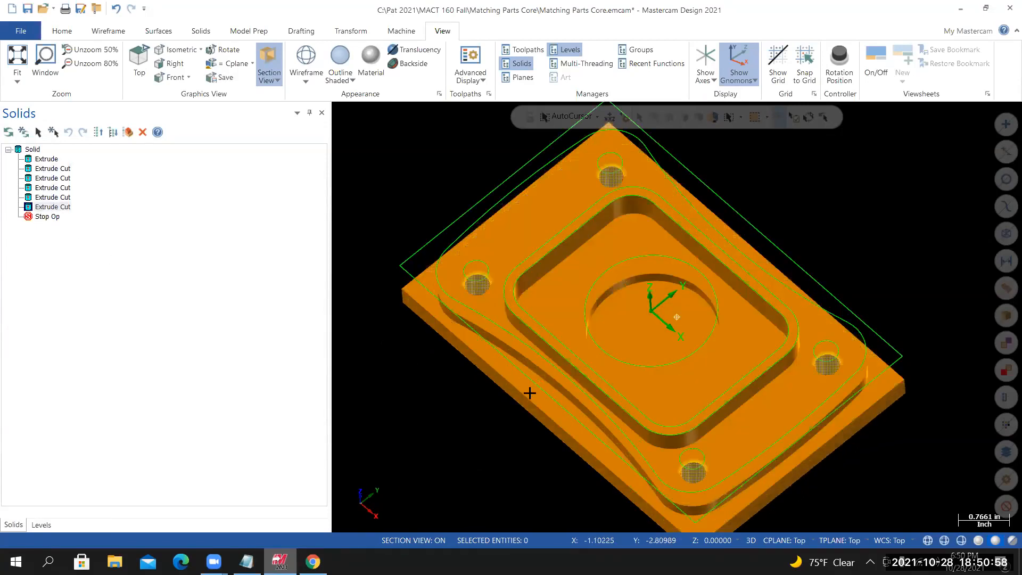
middle_click_drag(506, 330, 408, 382)
middle_click_drag(418, 305, 207, 221)
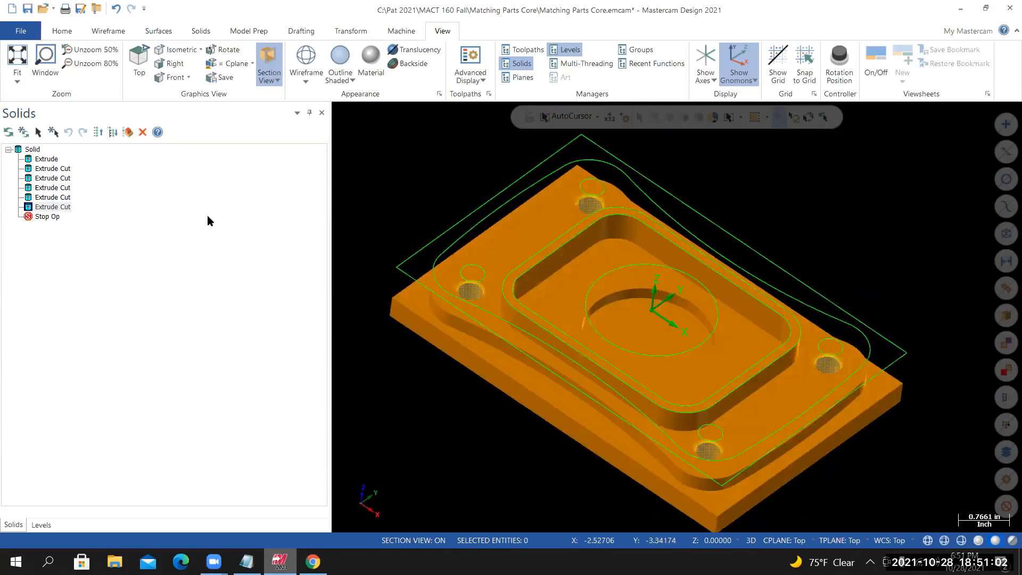
left_click(30, 150)
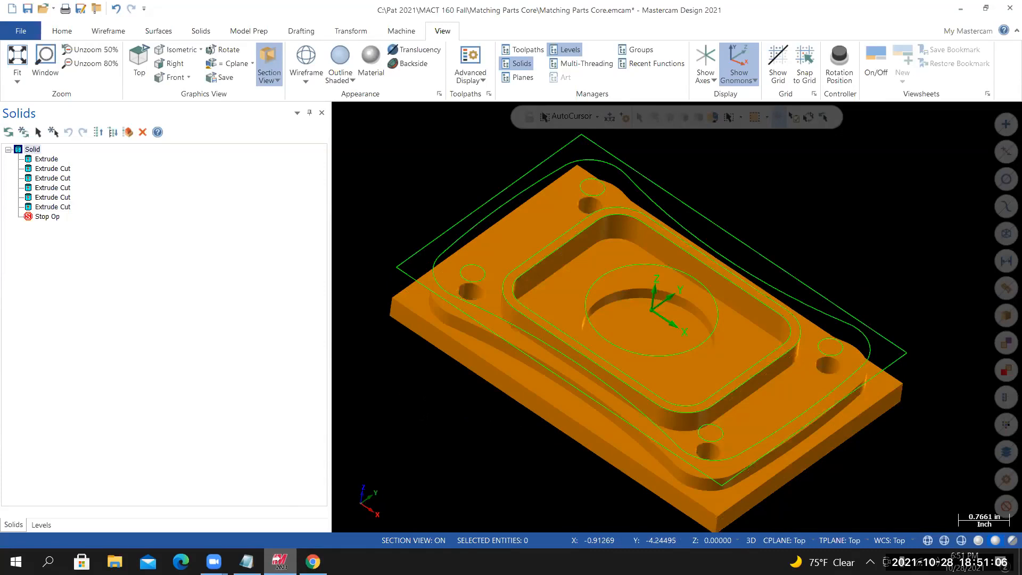
middle_click_drag(344, 104, 355, 127)
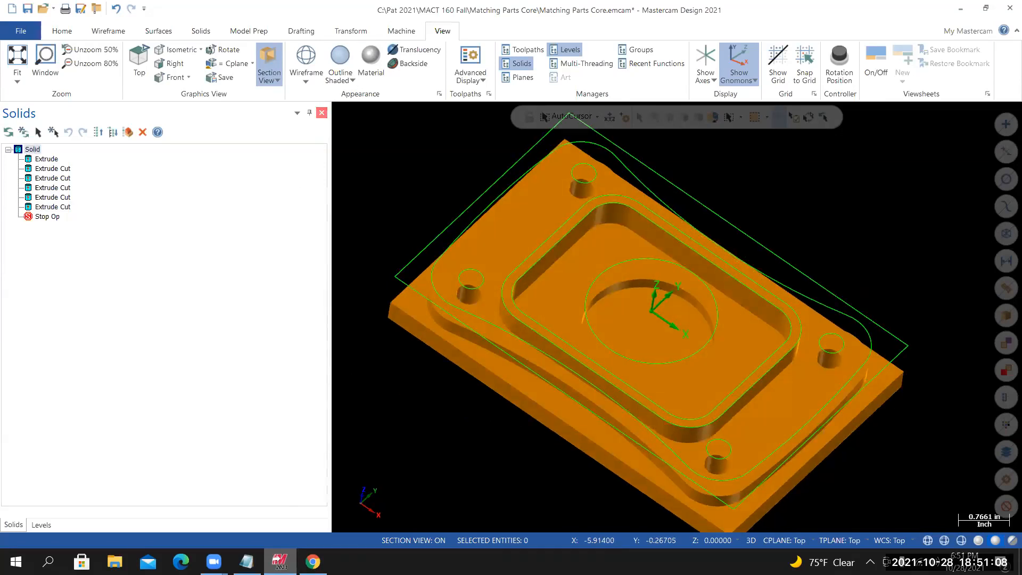
left_click(321, 112)
Hide the Solid Support Geometry level and save the Mastercam file
right_click(446, 333)
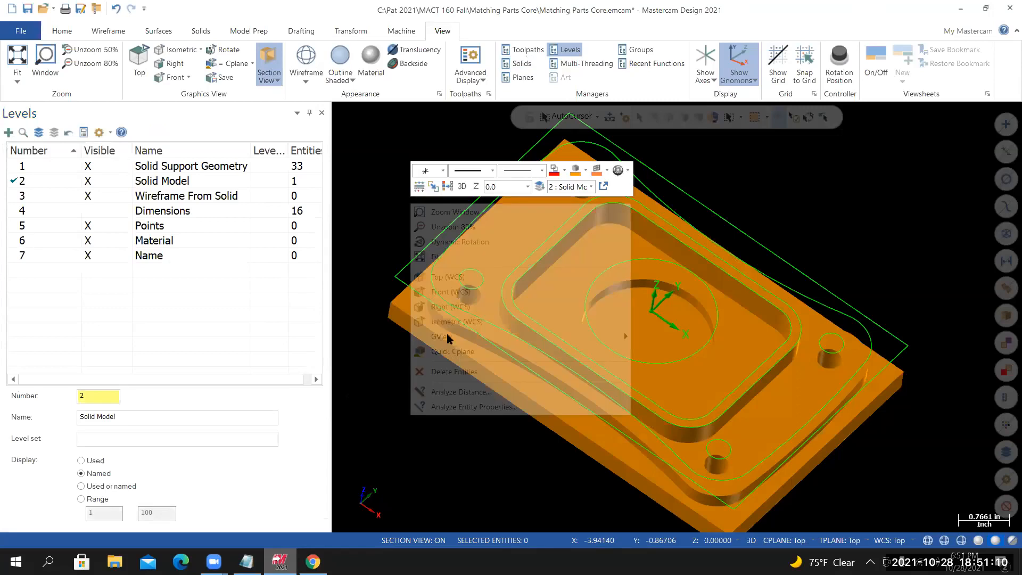
left_click(447, 320)
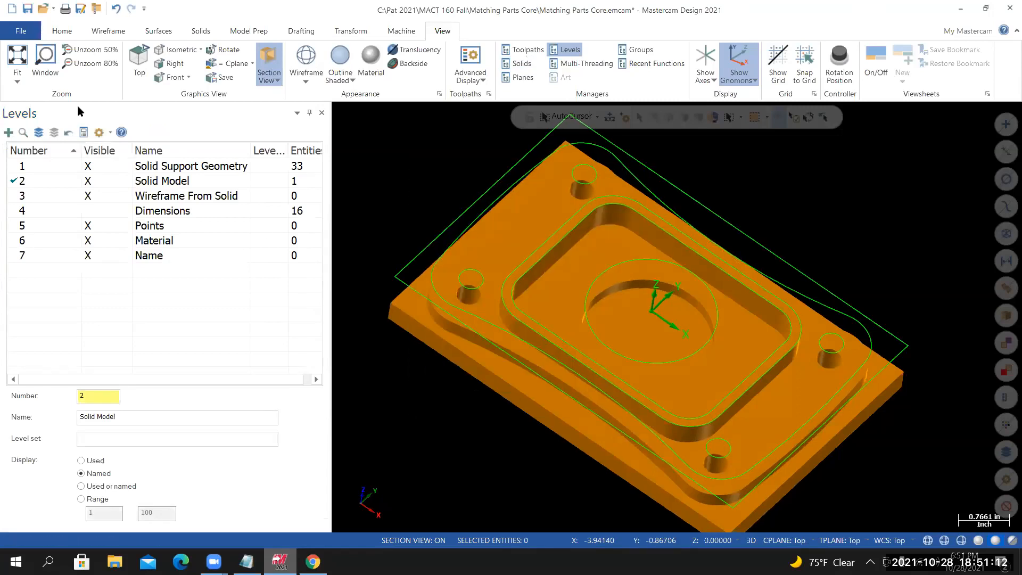
left_click(89, 167)
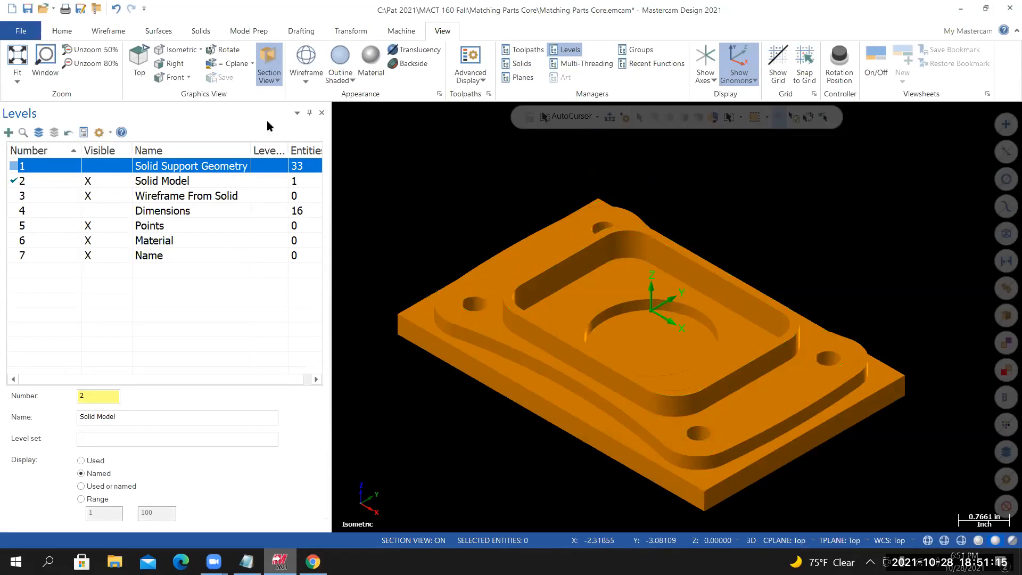
left_click(20, 30)
left_click(26, 168)
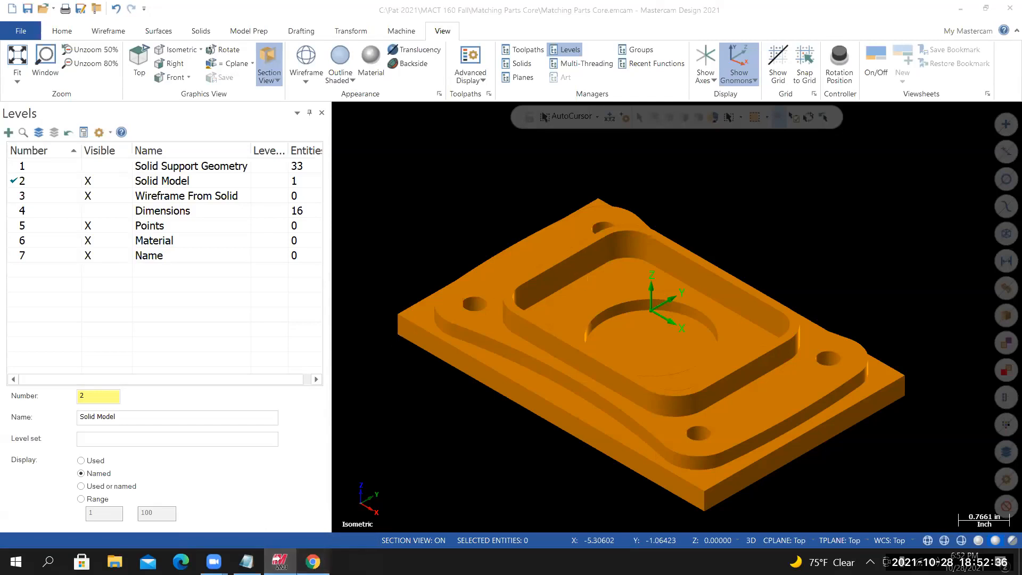
Read the assignment instructions in Chrome from Step 3 through Step 9, and return to Mastercam
key("alt+Tab")
scroll(924, 137, "down", 5)
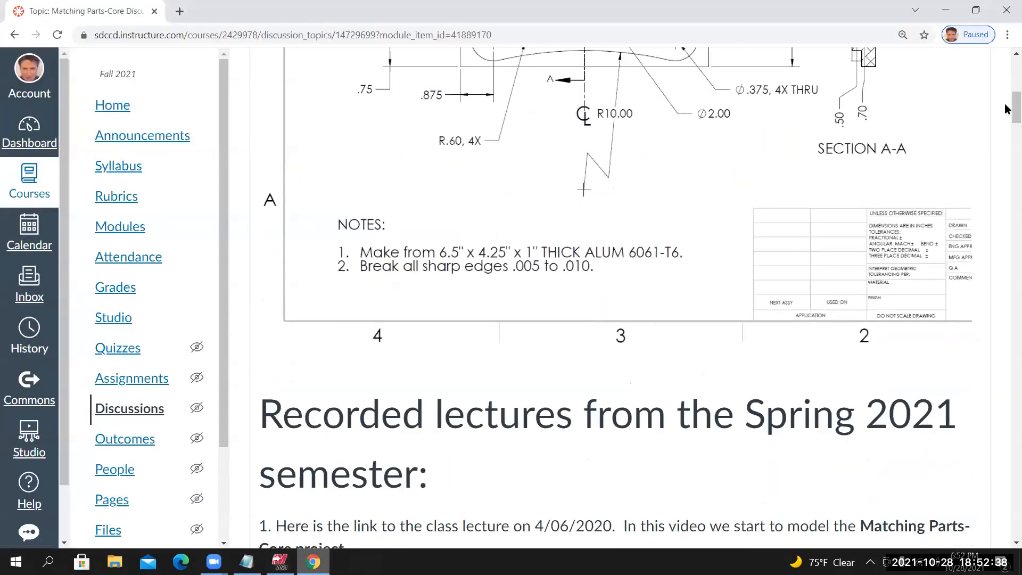
scroll(1008, 149, "down", 1)
scroll(1008, 256, "down", 3)
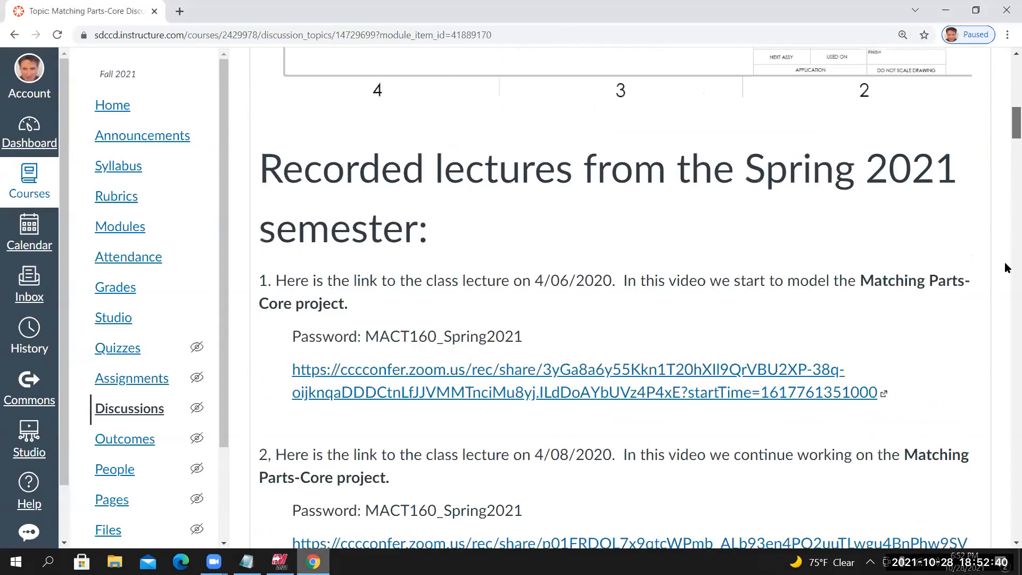
scroll(1001, 285, "down", 20)
scroll(997, 295, "down", 3)
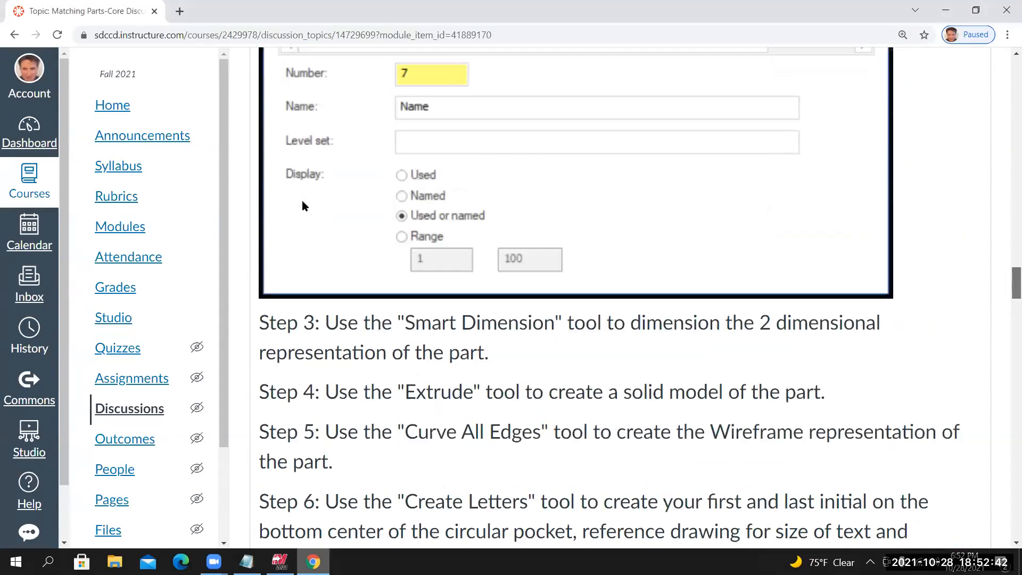
scroll(347, 204, "down", 5)
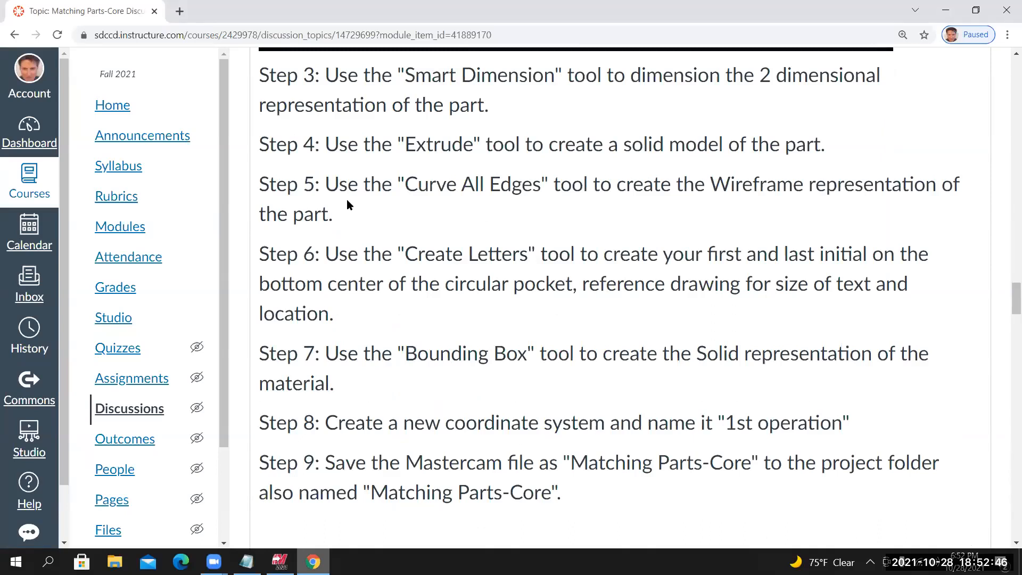
left_click(280, 561)
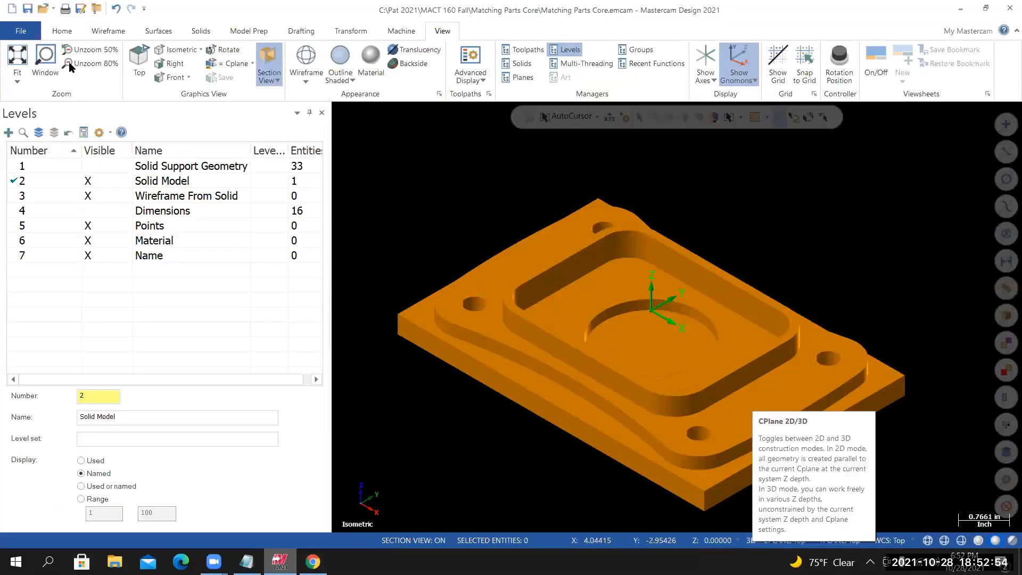
Check the active wireframe color in the color palette and close it
left_click(61, 32)
left_click(111, 75)
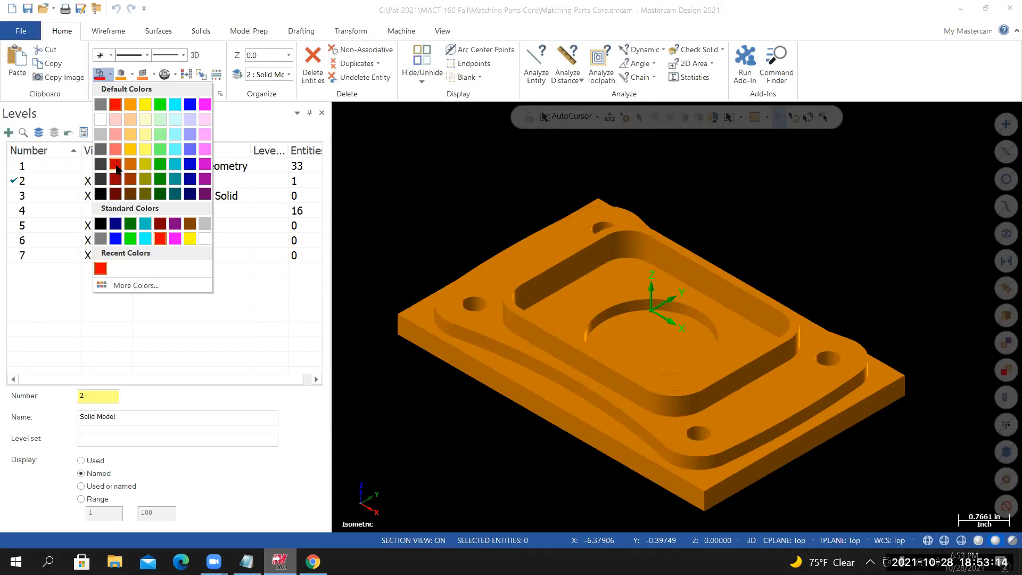
left_click(327, 346)
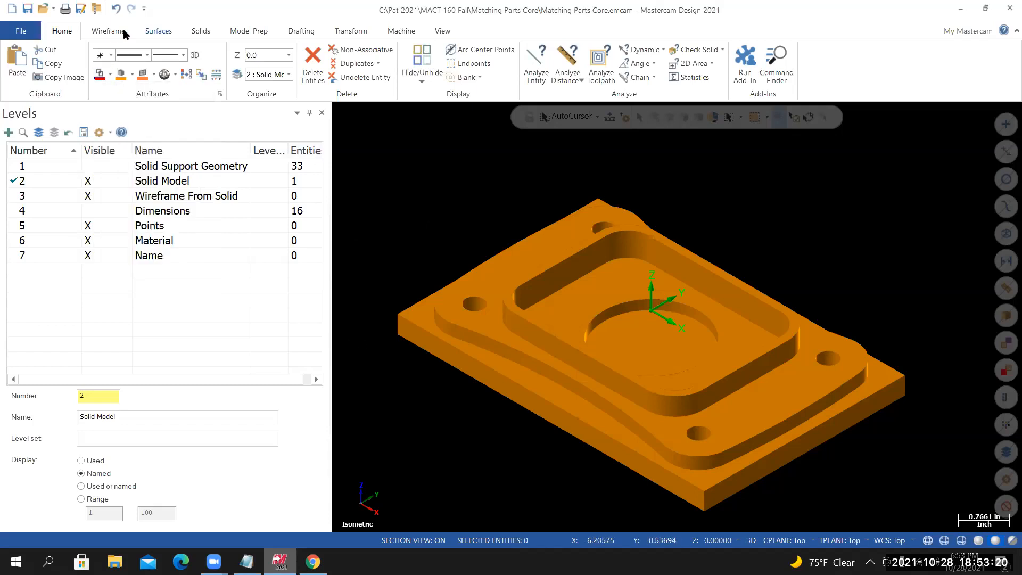
Create curves on all edges of the entire solid body with Curve All Edges, keeping both inside and outside loops
left_click(107, 33)
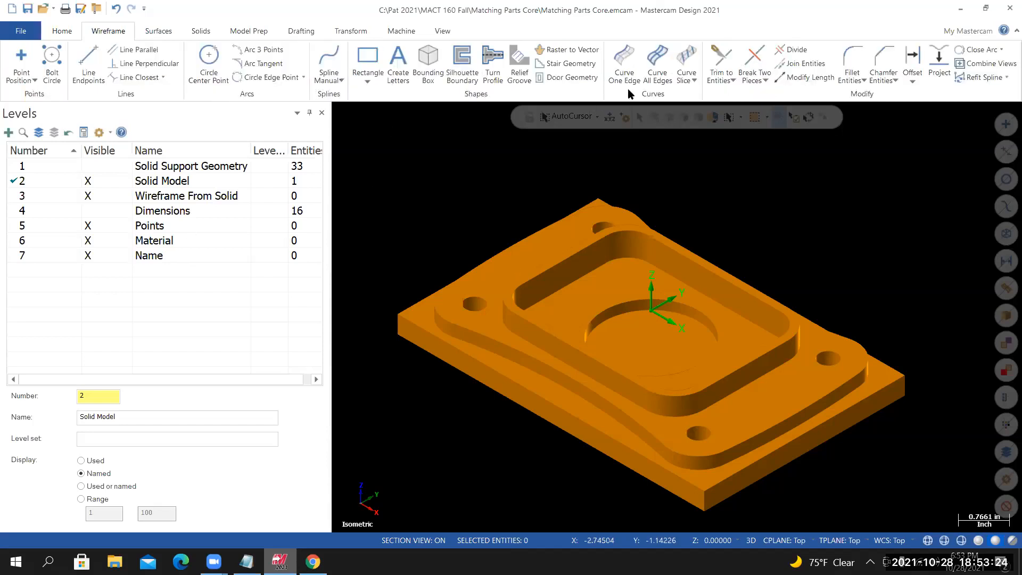
left_click(657, 67)
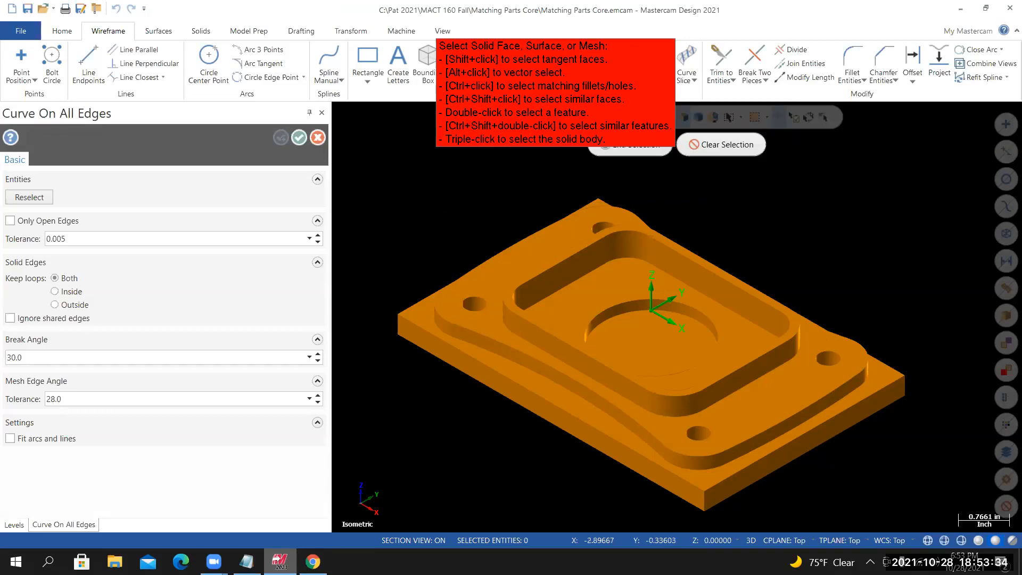
left_click(480, 291)
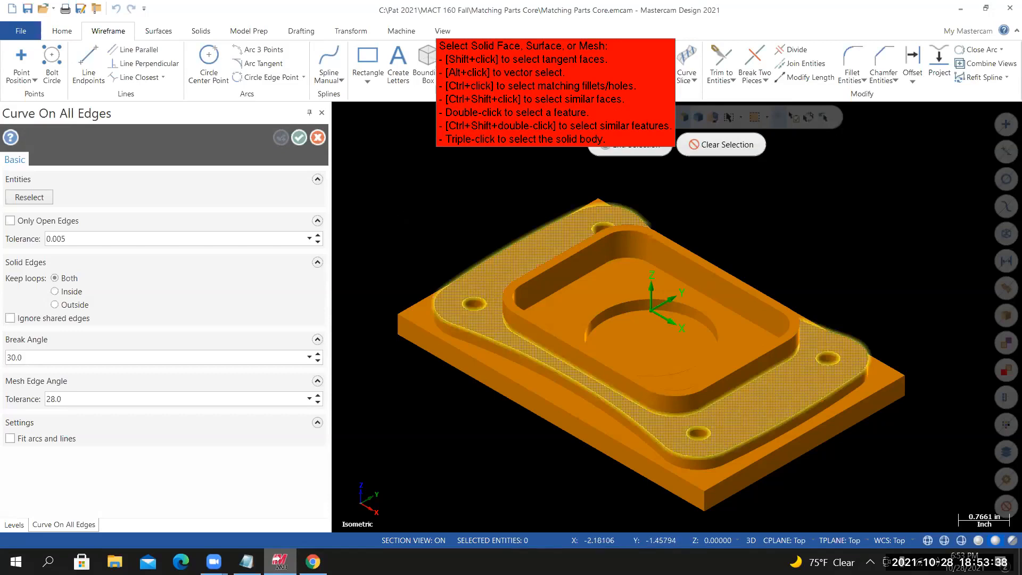
triple_click(479, 291)
mouse_move(677, 316)
middle_mouse_down()
mouse_move(683, 309)
mouse_move(676, 316)
middle_mouse_up()
middle_click_drag(530, 79, 624, 147)
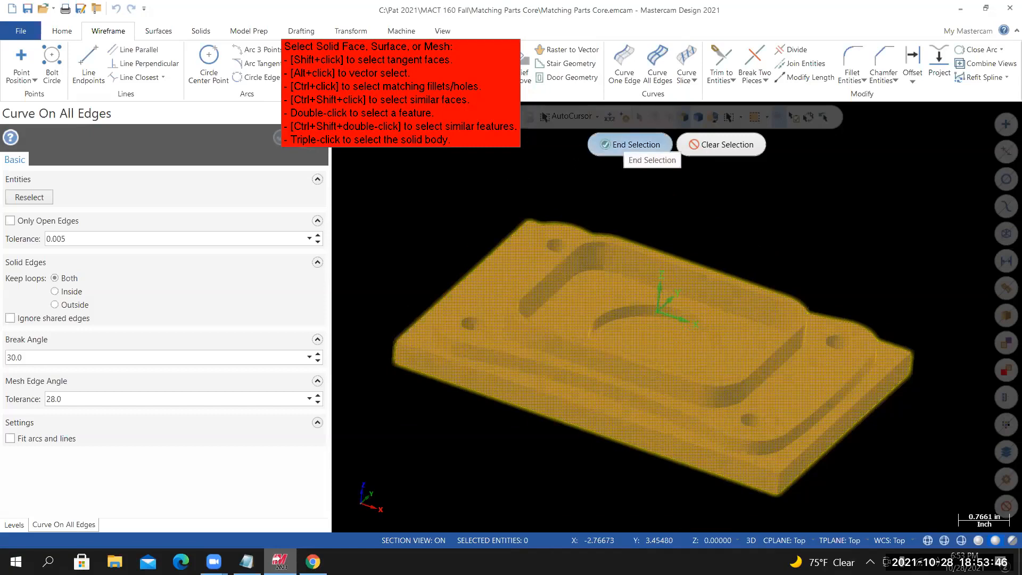
left_click(628, 145)
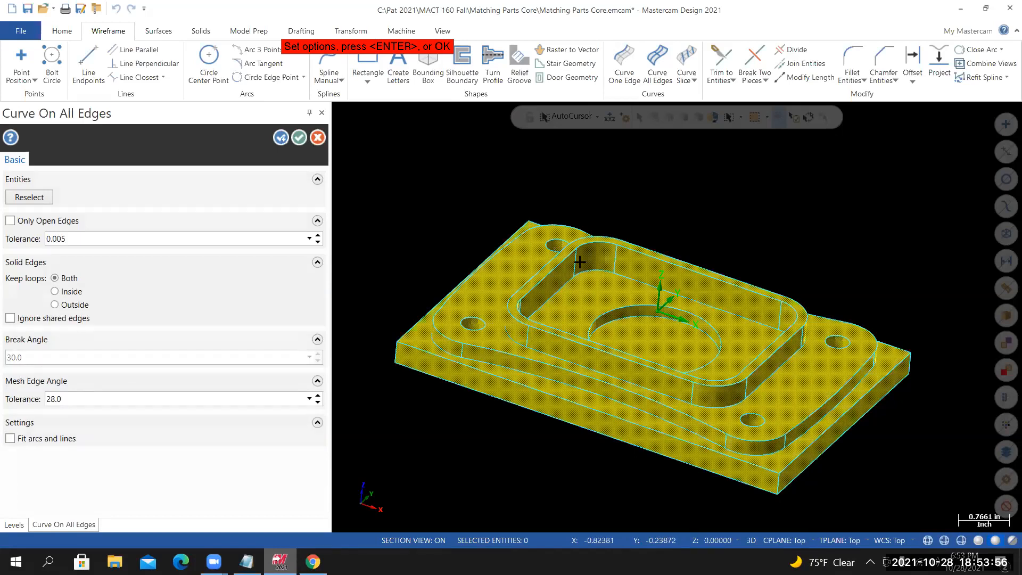
mouse_move(584, 246)
middle_mouse_down()
mouse_move(545, 297)
mouse_move(608, 294)
middle_mouse_up()
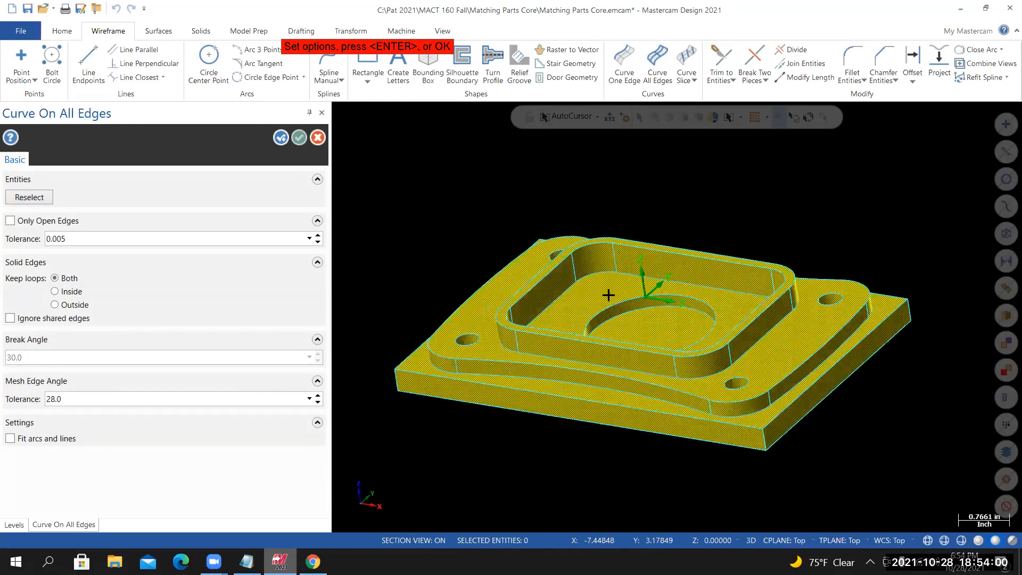
key("Return")
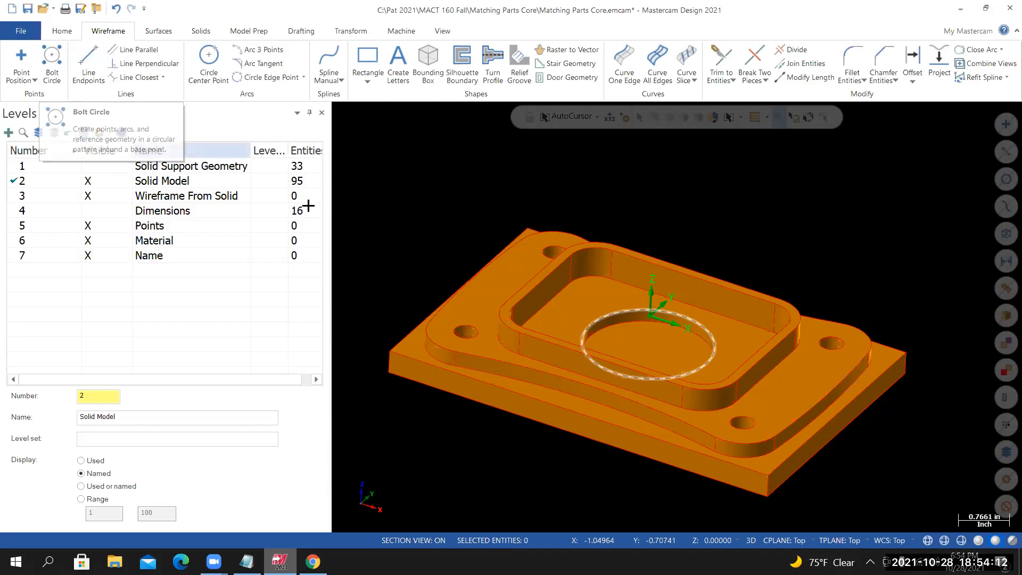
Make level 3, Wireframe From Solid, the active level
mouse_move(567, 307)
middle_mouse_down()
mouse_move(594, 331)
mouse_move(432, 307)
middle_mouse_up()
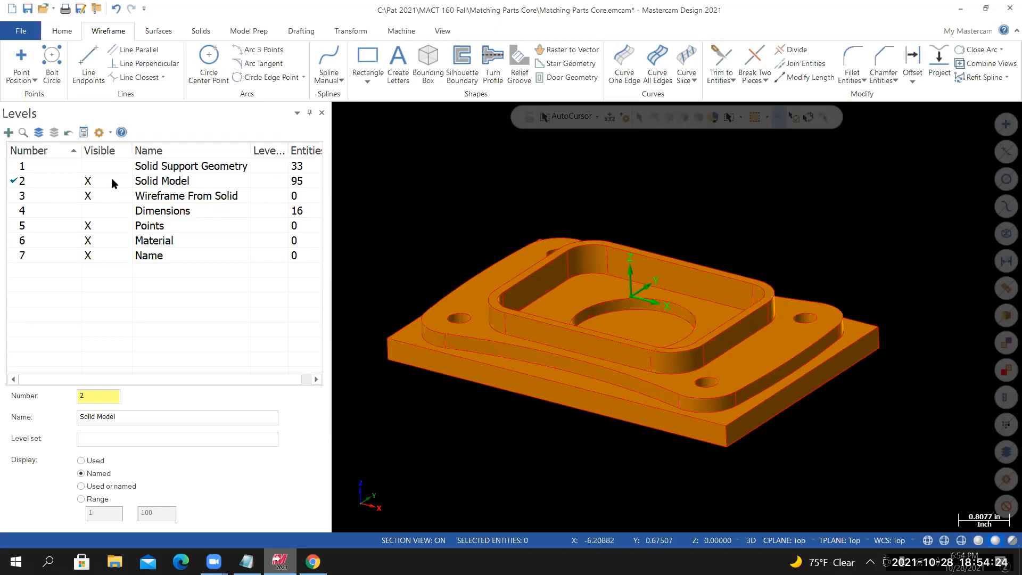
left_click(19, 196)
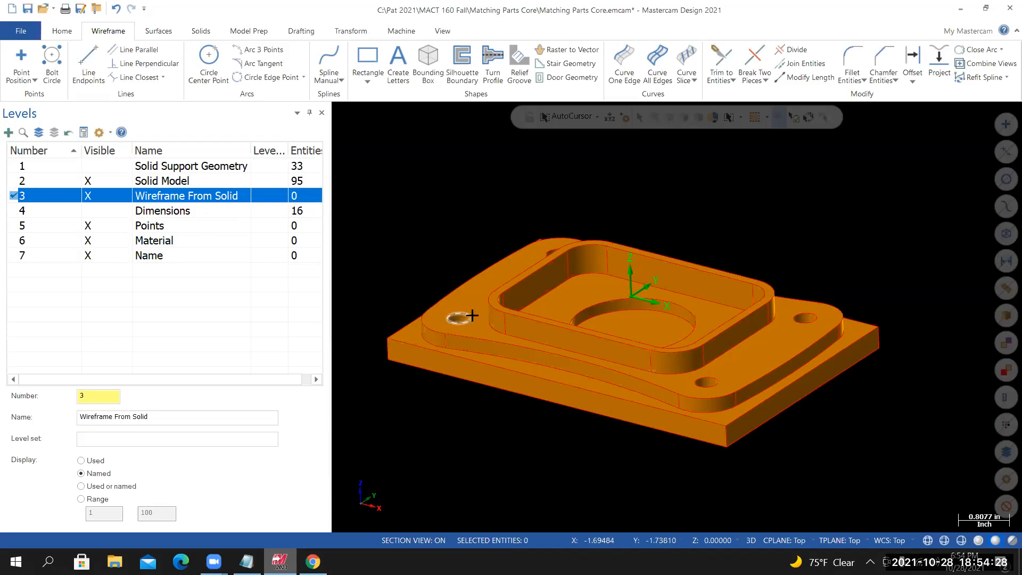
left_click(17, 184)
left_click(16, 196)
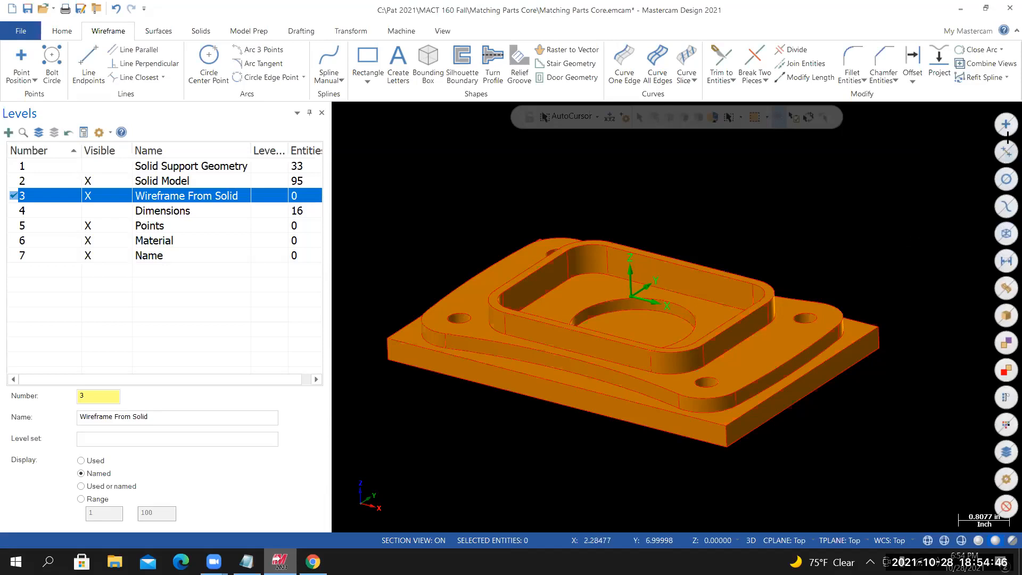
Select all wireframe entities and move them to the active level 3, Wireframe From Solid, with Change Levels
left_click(1004, 232)
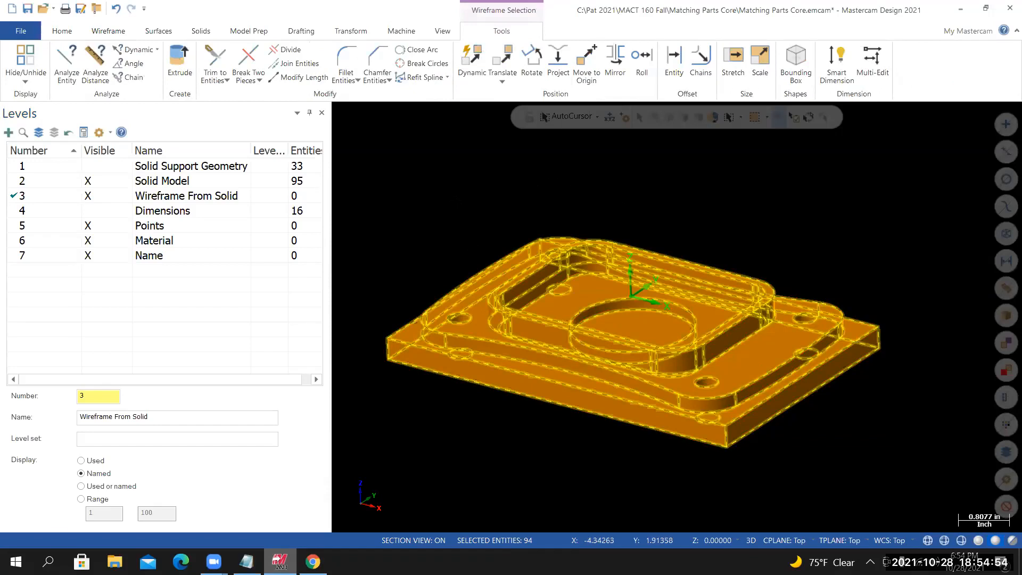
left_click(60, 33)
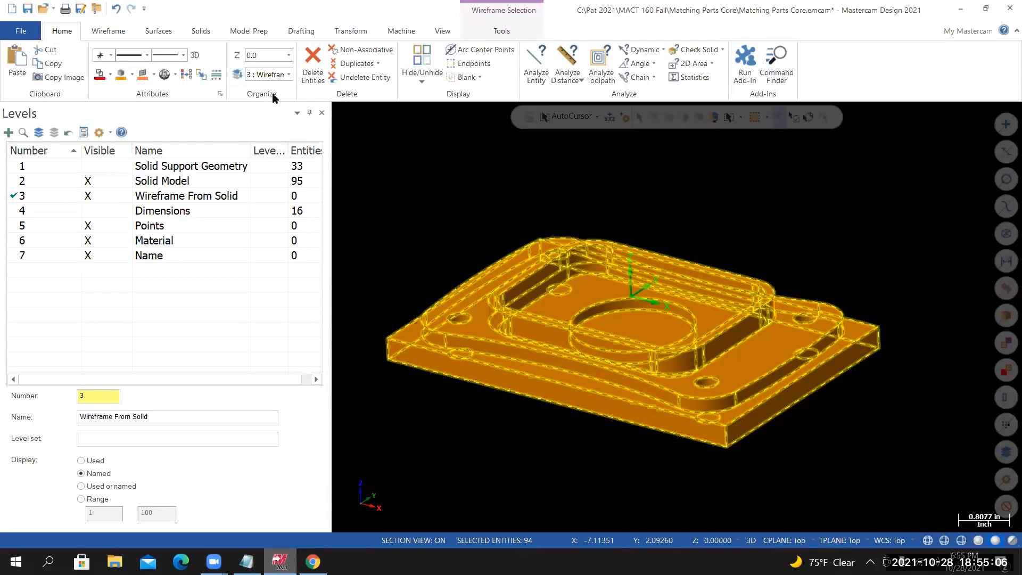
left_click(237, 76)
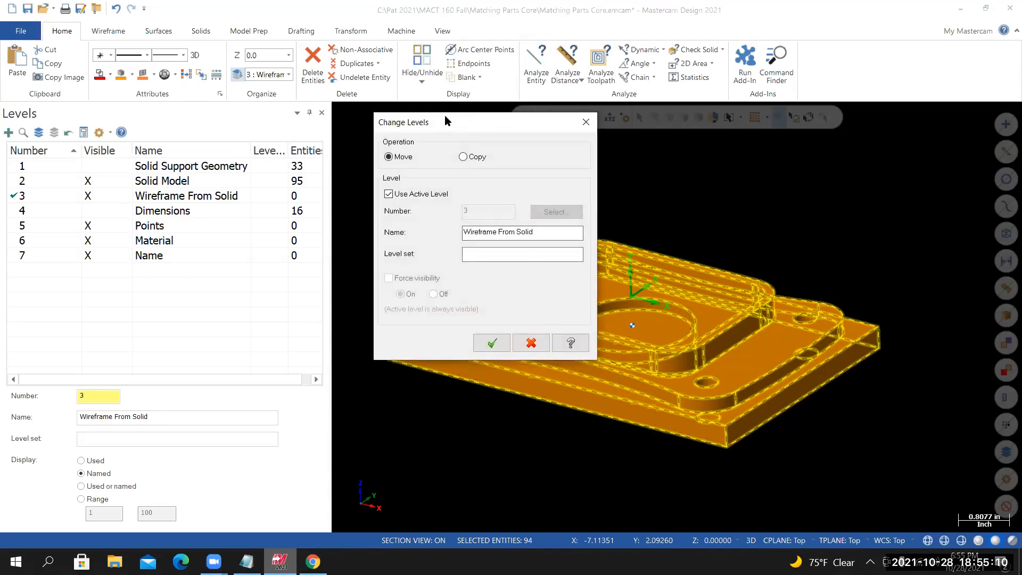
left_click_drag(445, 122, 450, 65)
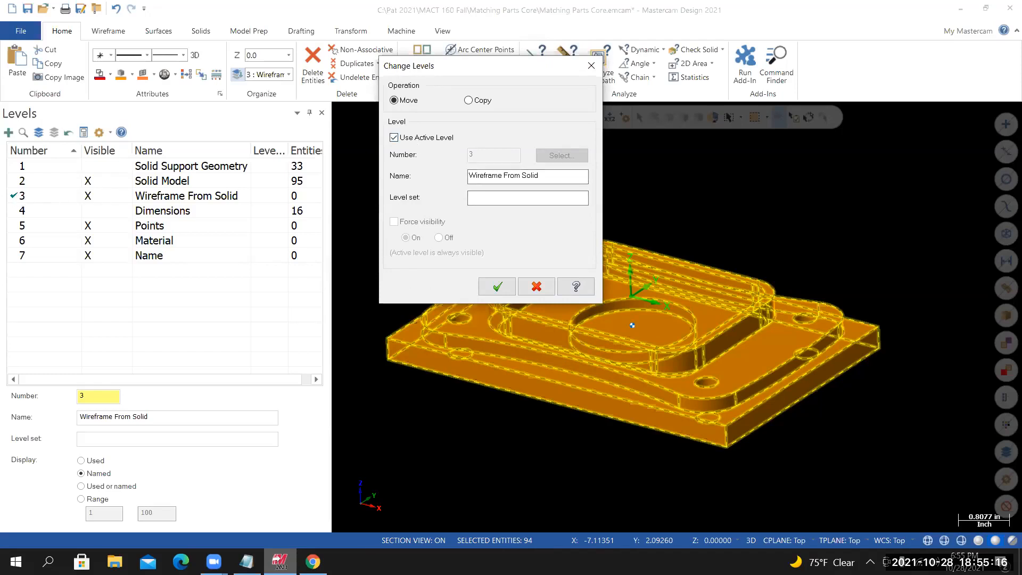
left_click(394, 138)
left_click(395, 138)
left_click(498, 288)
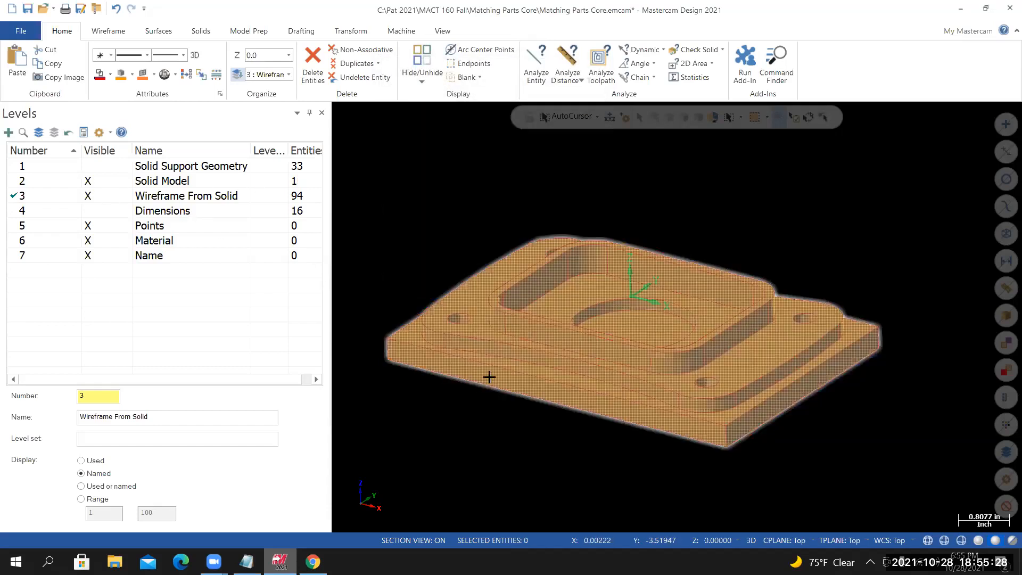
Hide the Solid Model level to inspect the edge wireframe on its own, and show the level again
middle_click_drag(636, 403, 648, 372)
left_click(88, 181)
middle_click_drag(612, 410, 621, 434)
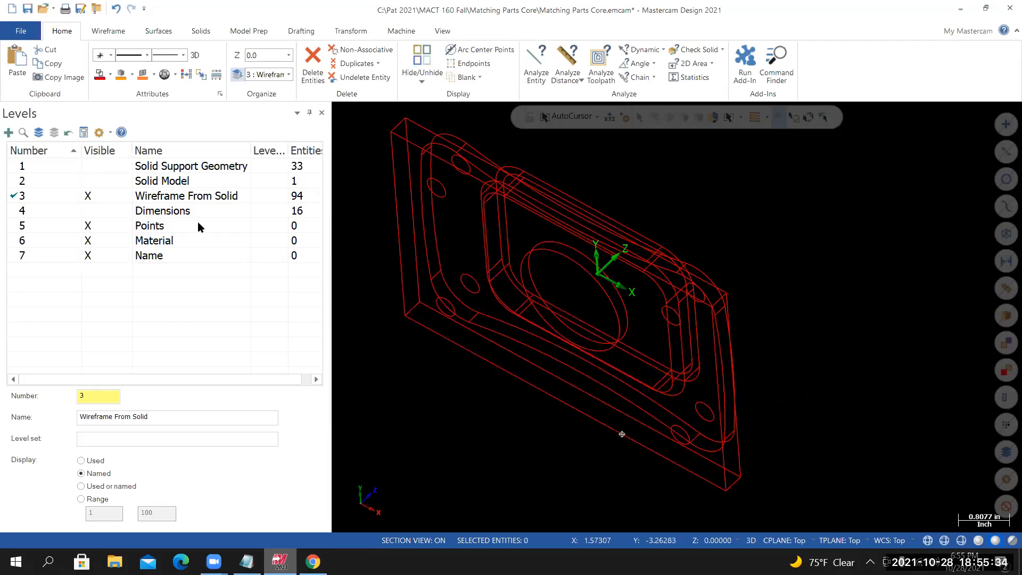
left_click(100, 181)
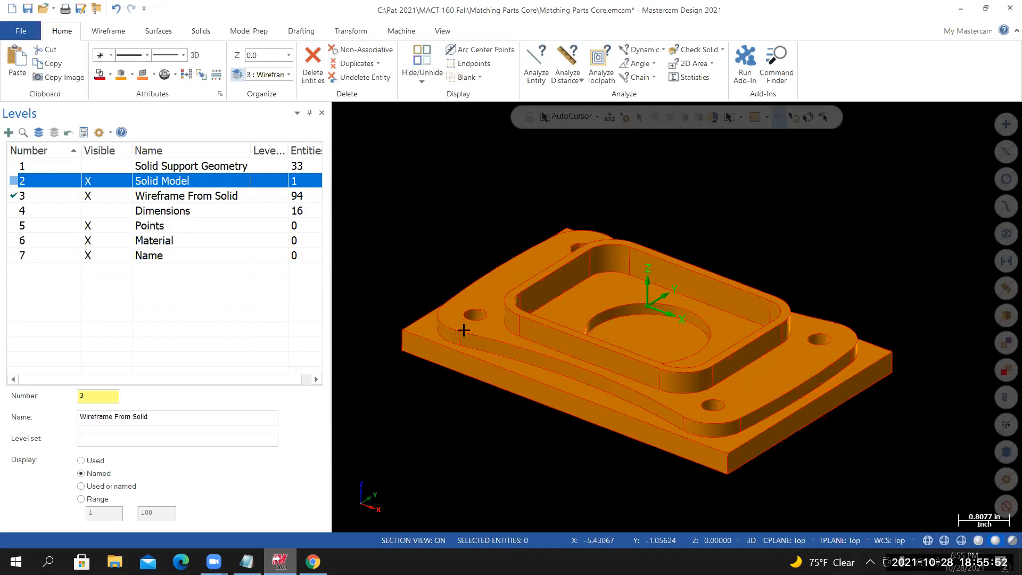
Save the Matching Parts Core part file under its existing name
left_click(19, 31)
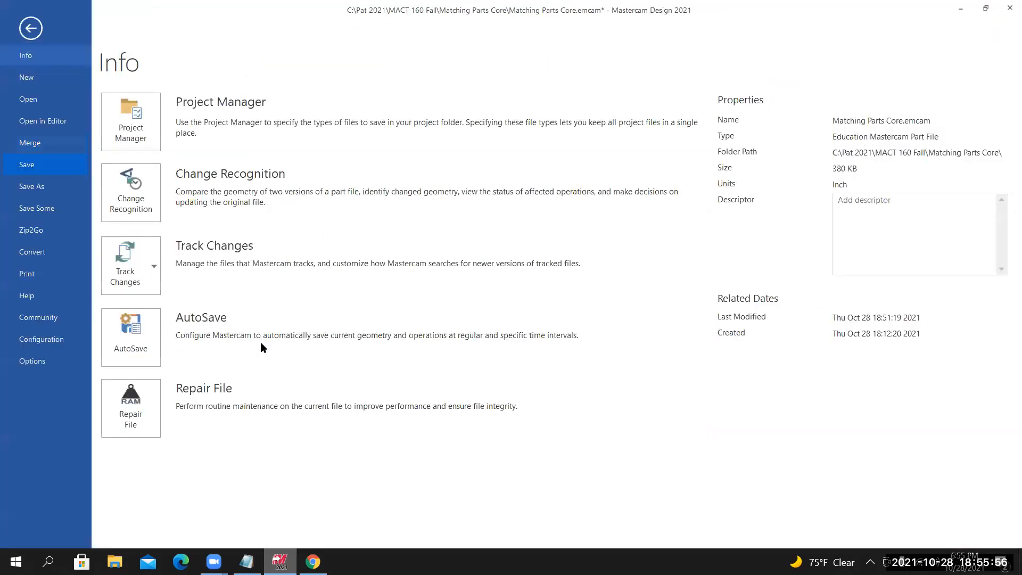
key("Escape")
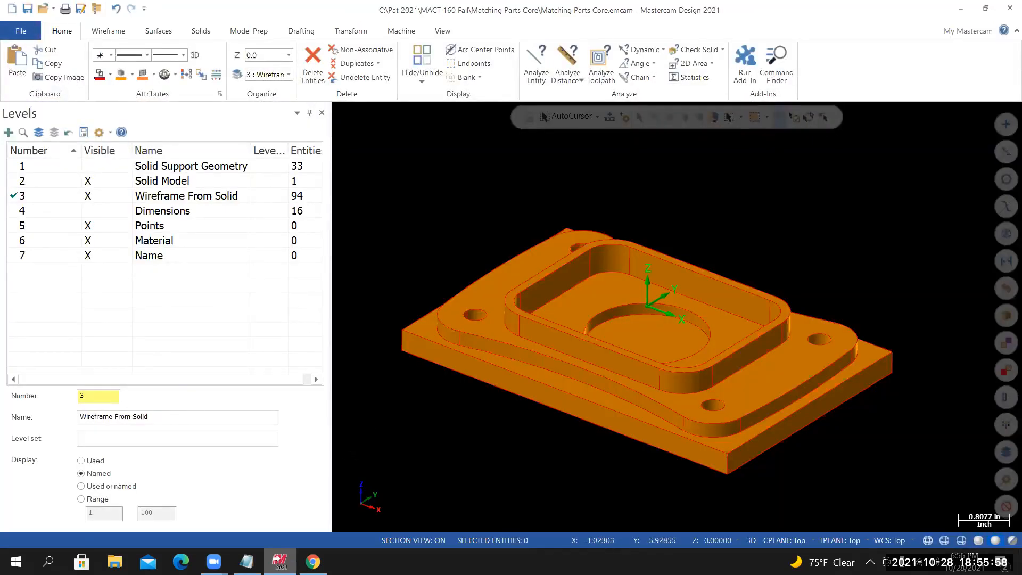
Review the part drawing and the remaining instructions on the Chrome assignment page, and return to Mastercam
left_click(312, 561)
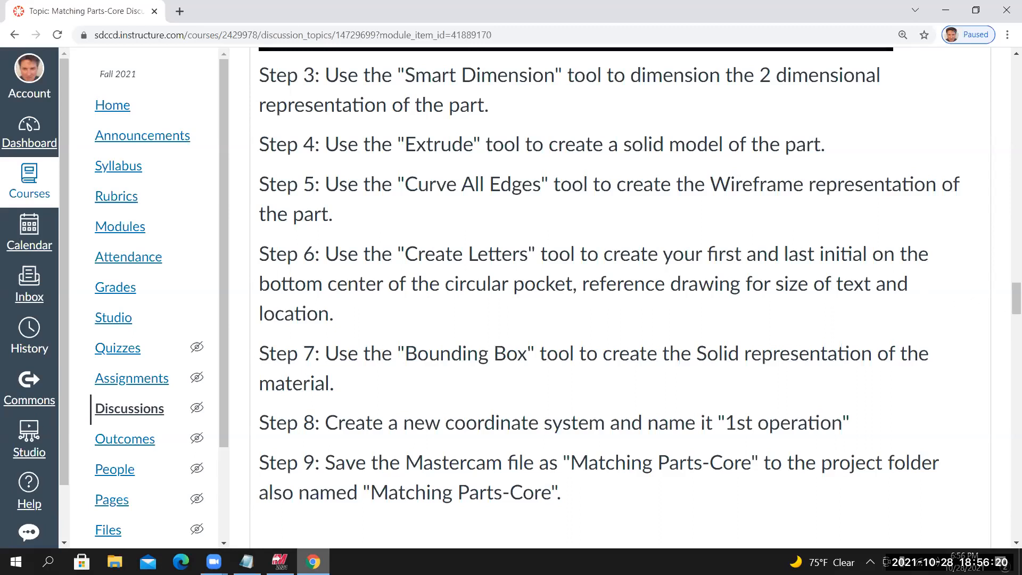
scroll(1007, 197, "up", 2)
scroll(1008, 119, "up", 20)
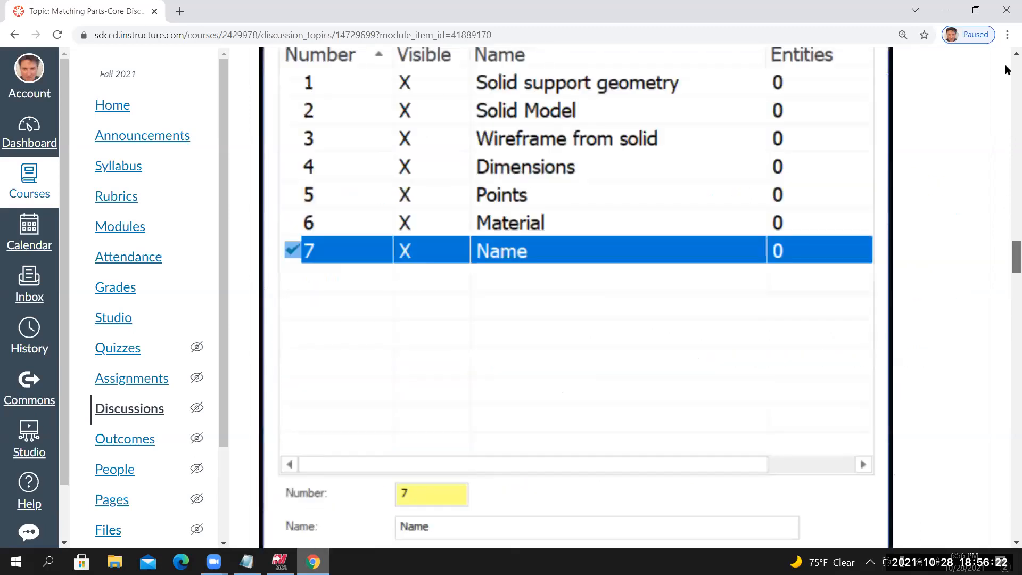
scroll(1007, 97, "up", 6)
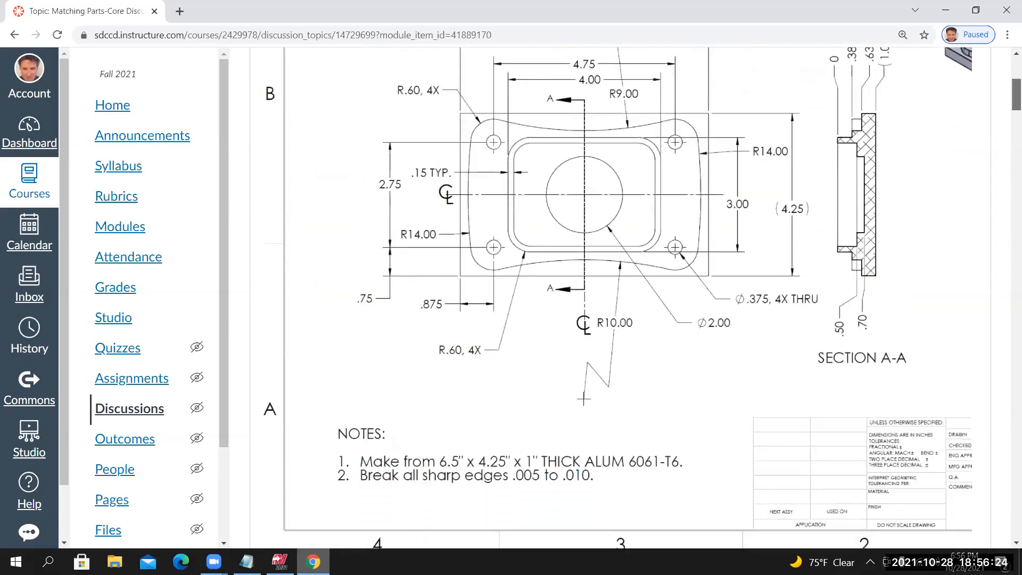
scroll(643, 298, "up", 1)
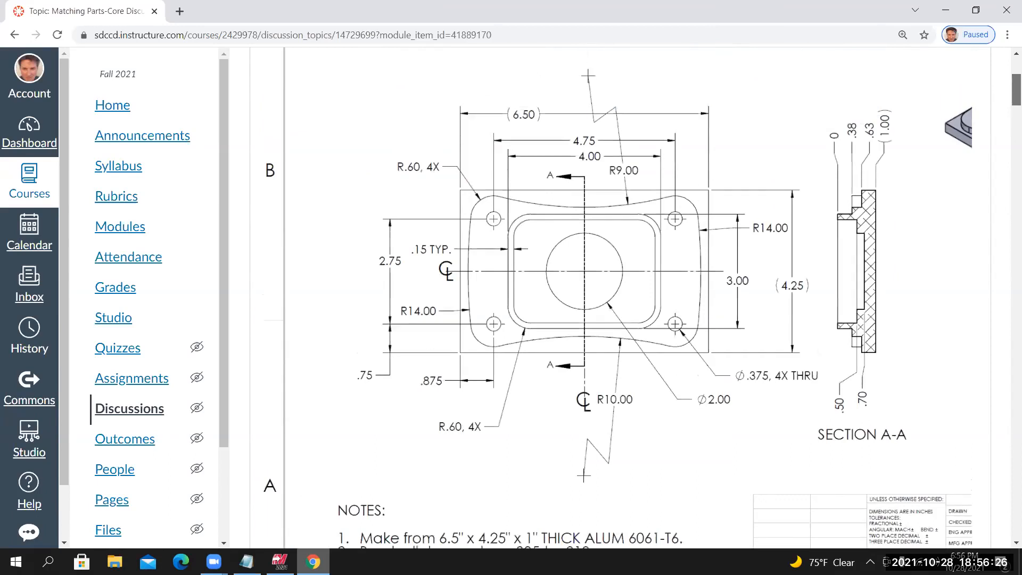
scroll(617, 308, "up", 1)
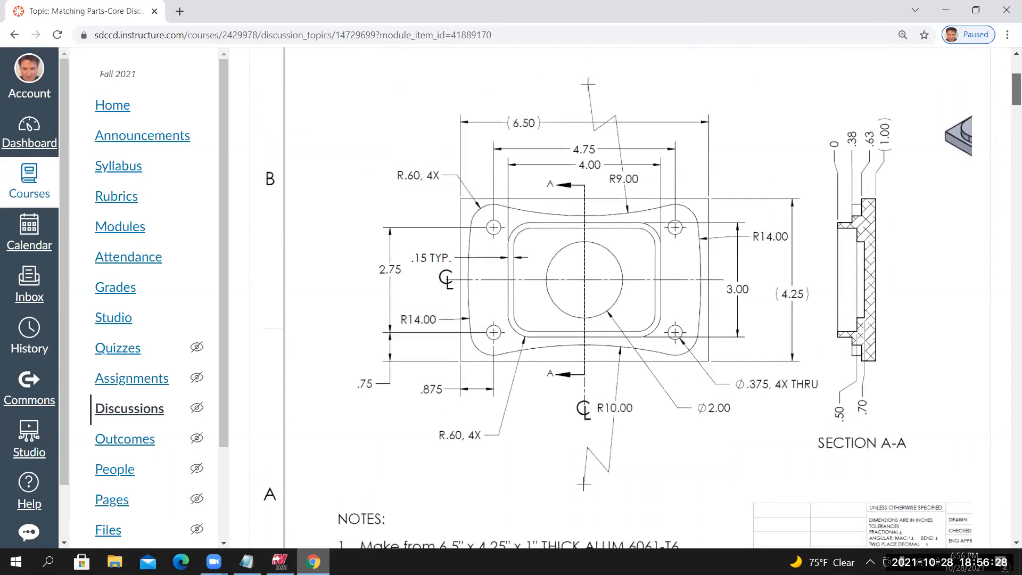
scroll(1007, 159, "down", 10)
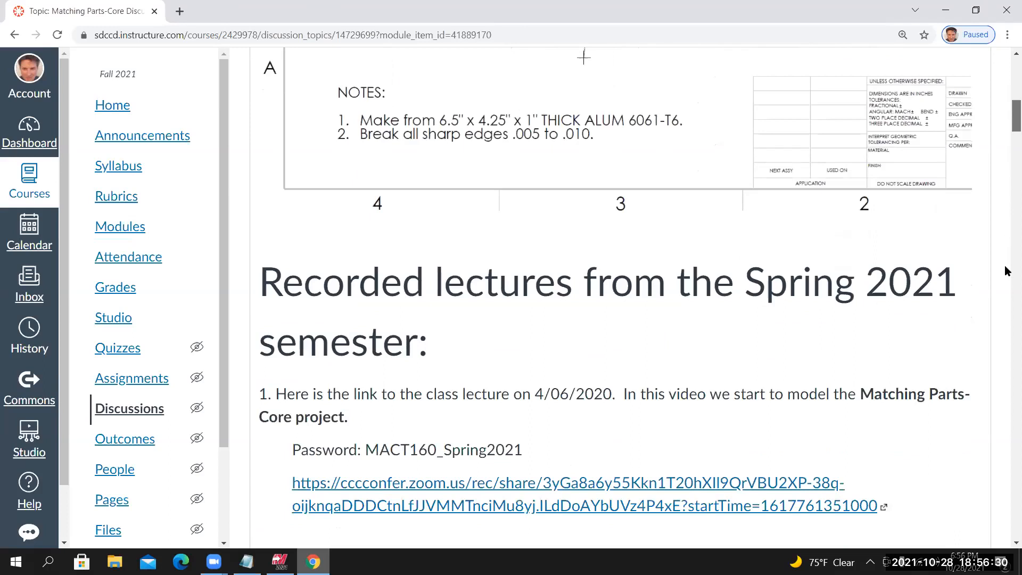
scroll(1007, 367, "down", 15)
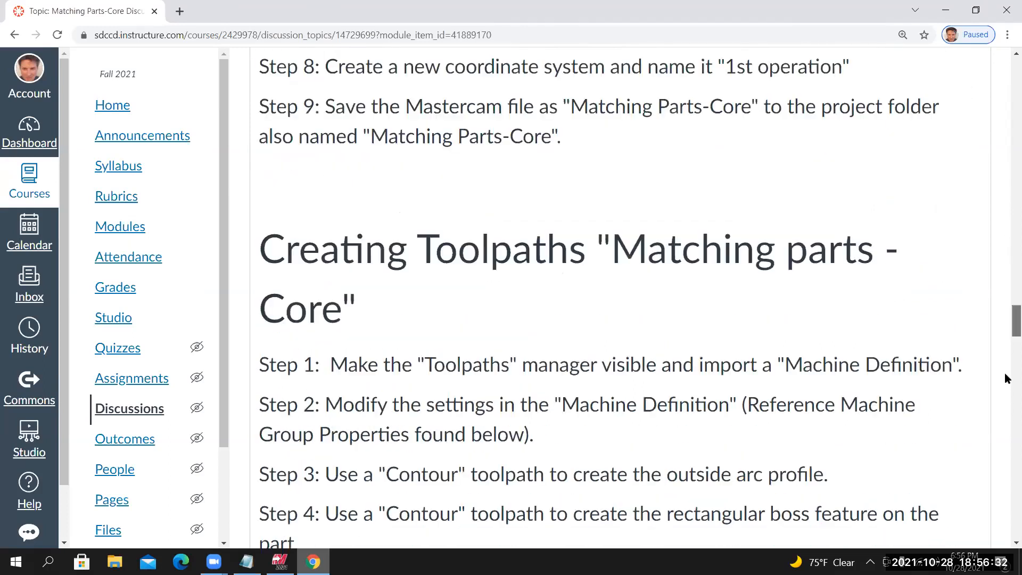
scroll(1008, 400, "down", 20)
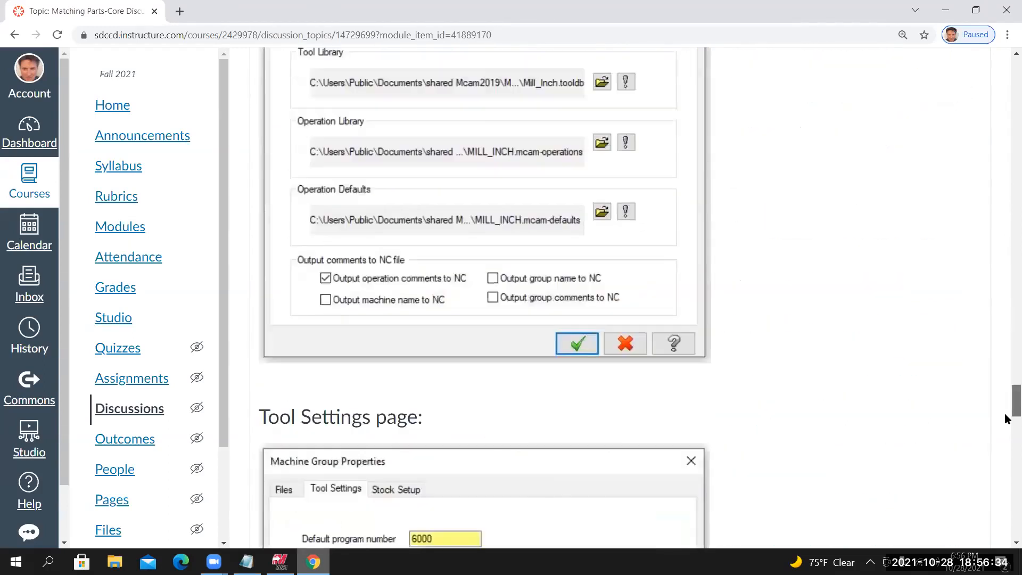
left_click_drag(1006, 425, 1008, 303)
left_click(286, 556)
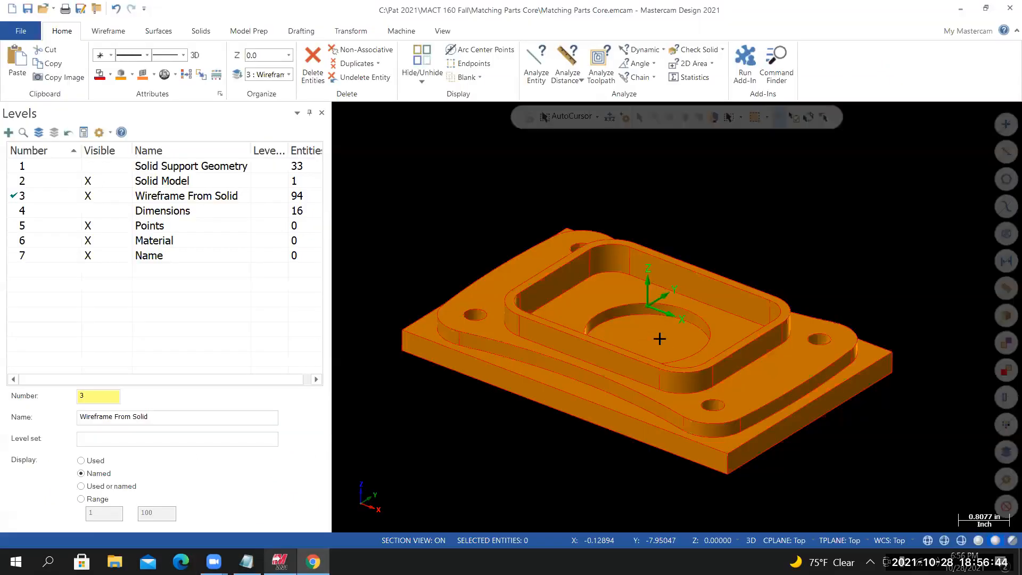
Set the default wireframe color to dark cyan
mouse_move(660, 337)
middle_mouse_down()
mouse_move(660, 401)
mouse_move(629, 420)
mouse_move(630, 402)
mouse_move(674, 347)
middle_mouse_up()
scroll(716, 333, "down", 1)
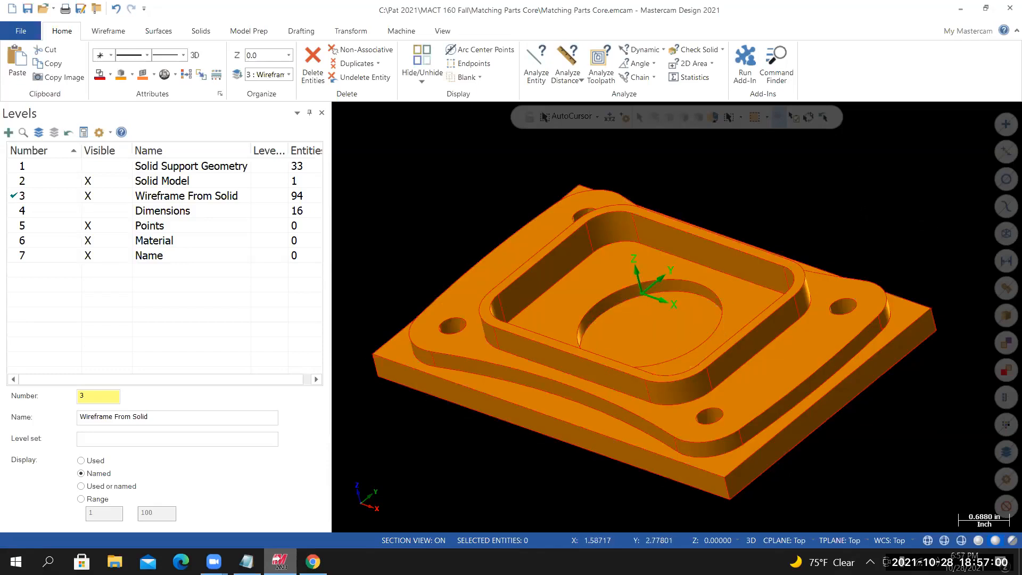
scroll(758, 246, "down", 2)
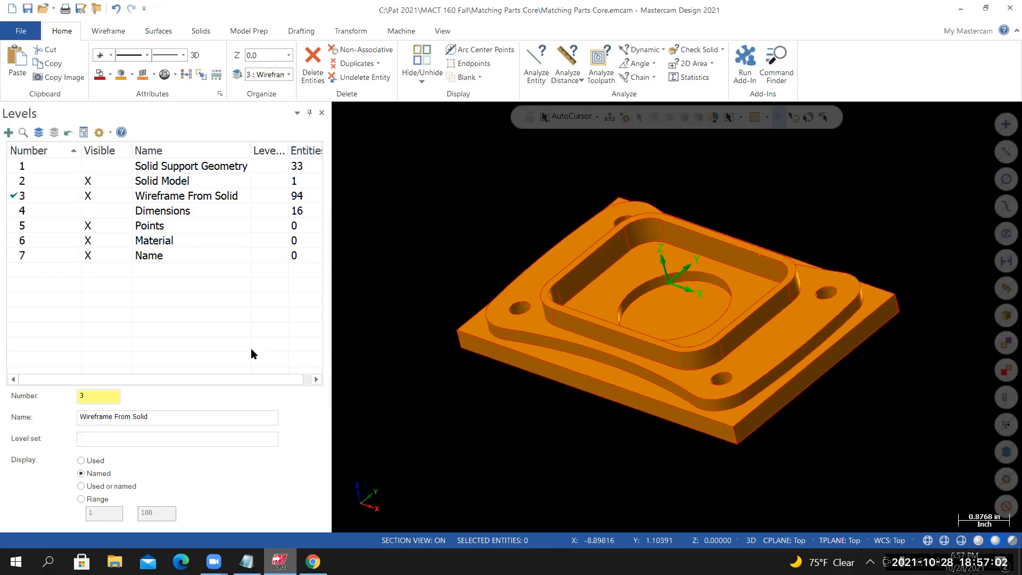
left_click(110, 75)
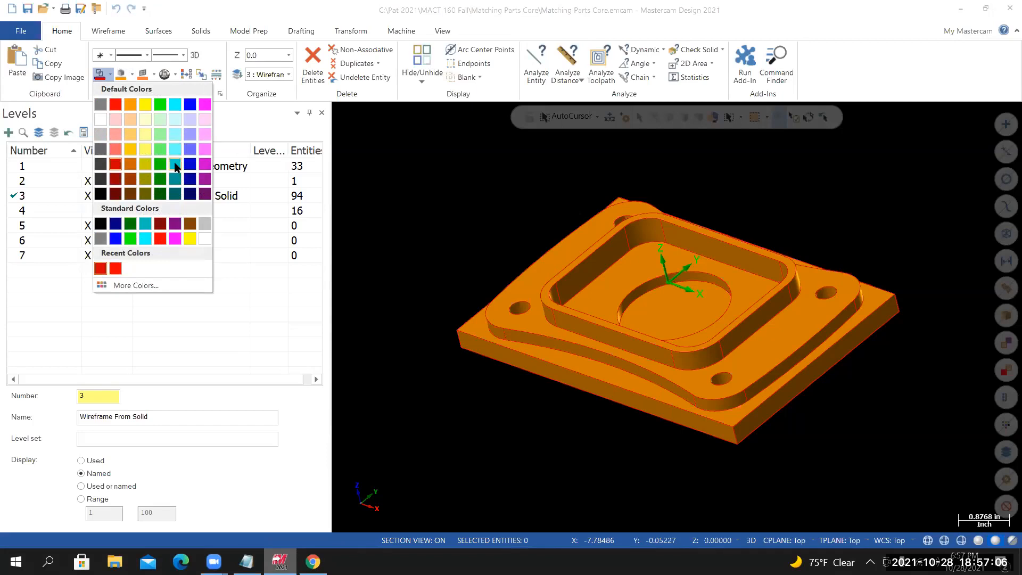
left_click(176, 166)
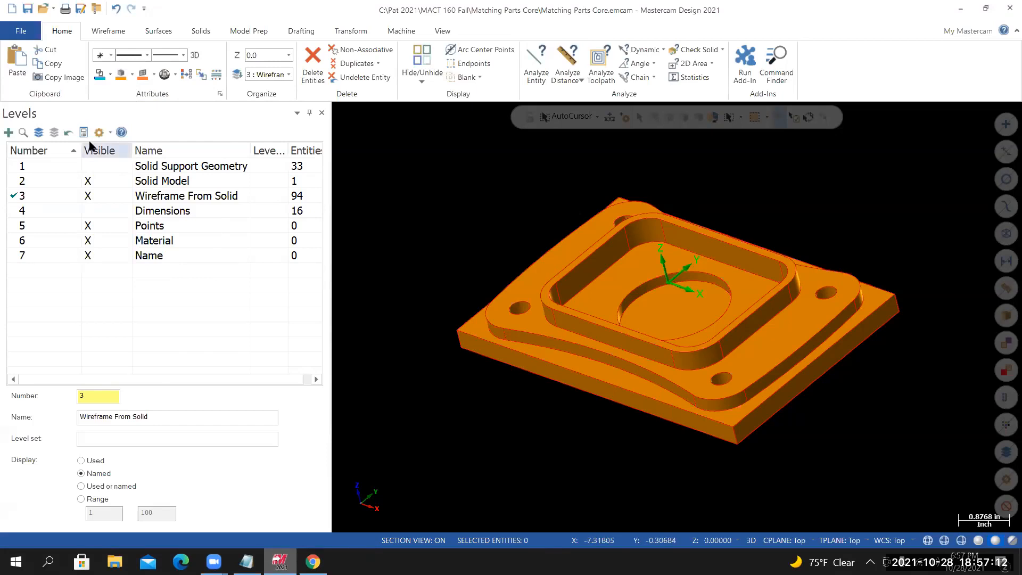
Set up Create Letters with the text PD, the Mastercam (Box) Font and a height of 0.5
left_click(105, 33)
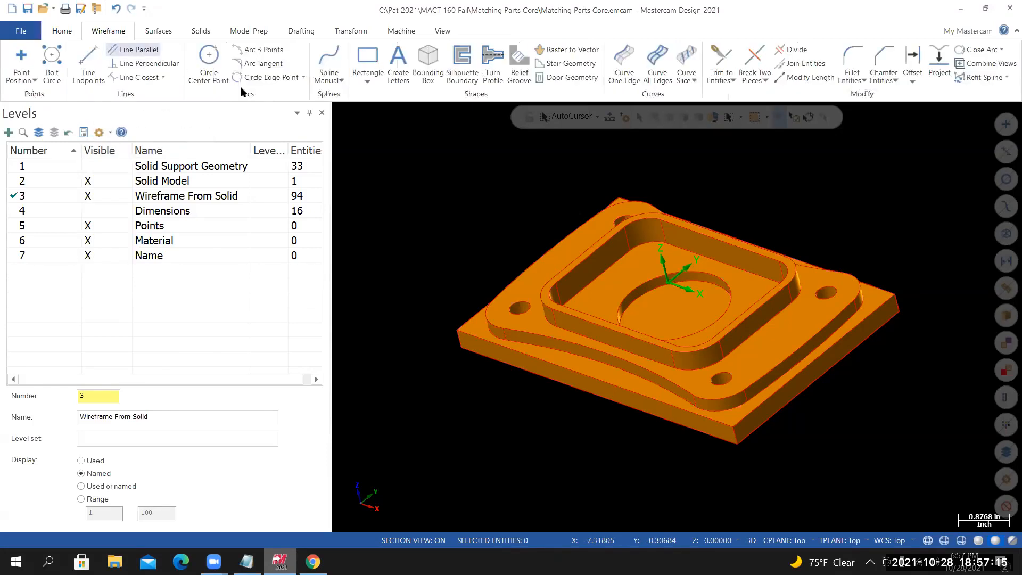
left_click(399, 69)
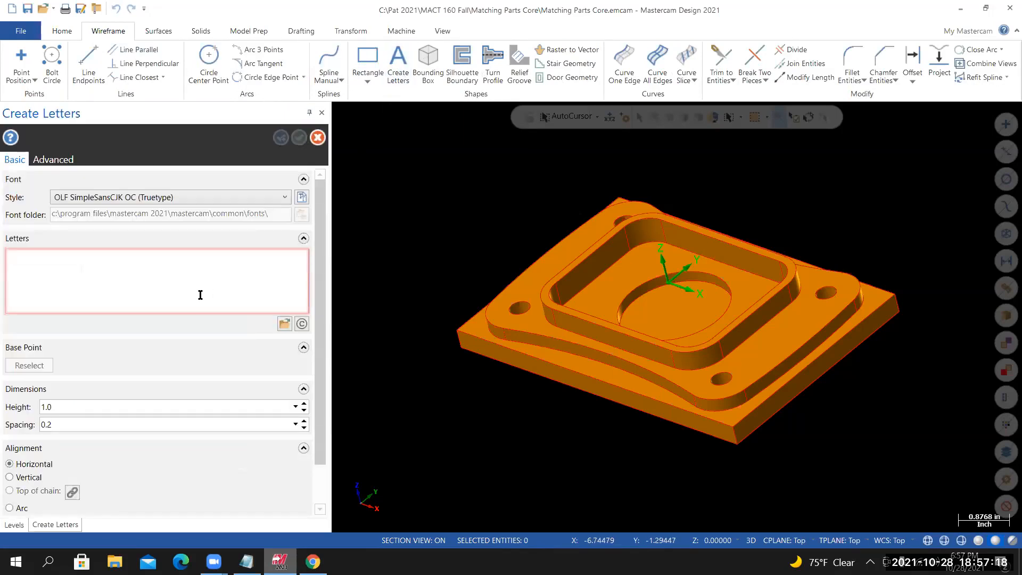
type("PD")
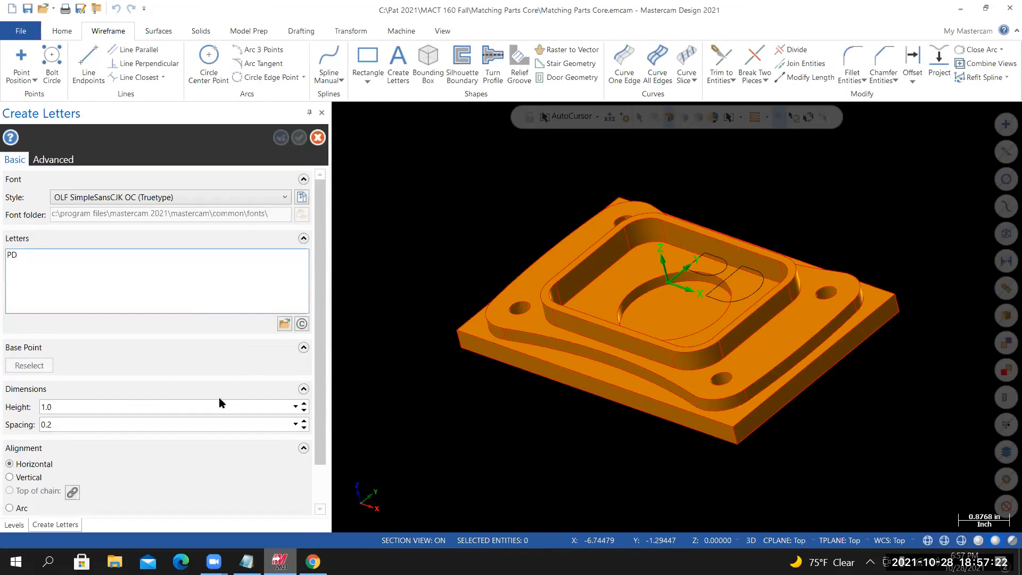
left_click(283, 197)
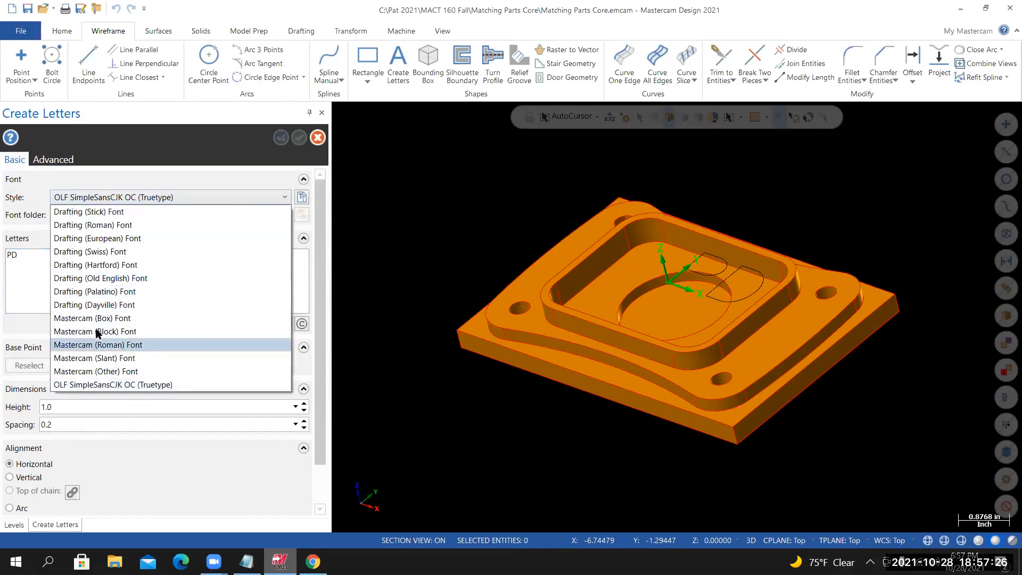
left_click(89, 318)
left_click(33, 408)
type(".5")
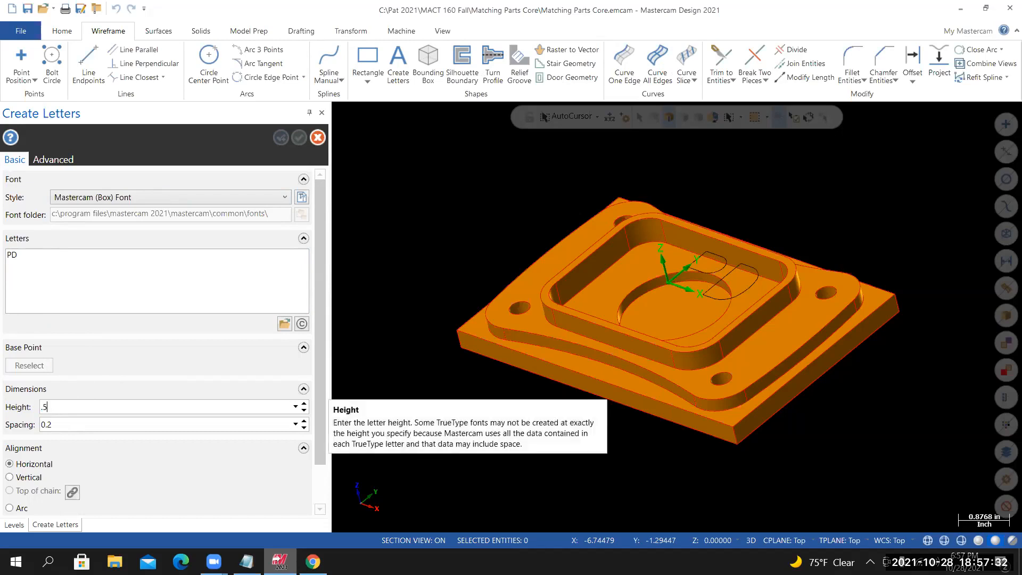
key("Return")
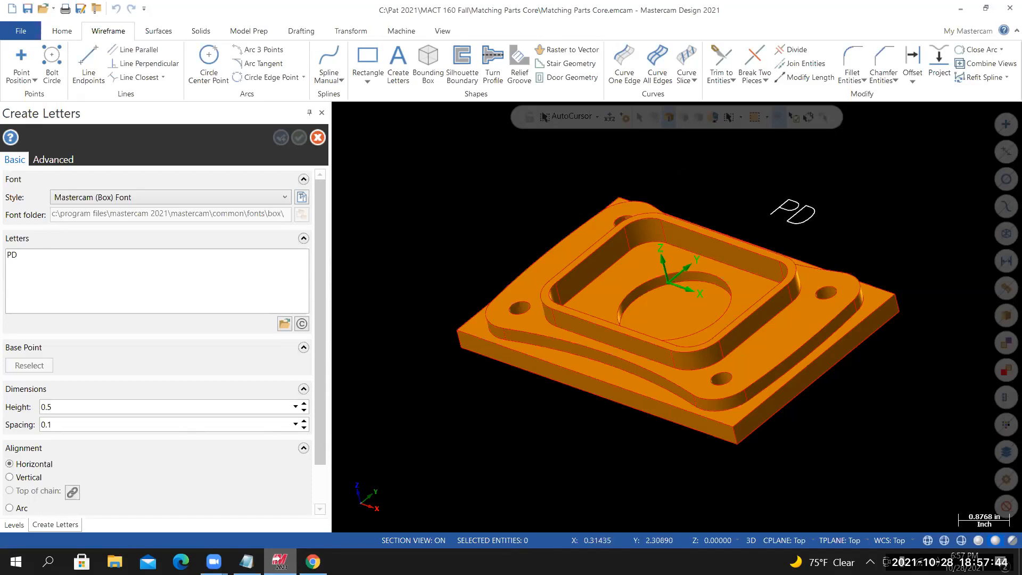
Place the PD letters in the empty space behind the plate's back edge and accept them
middle_click_drag(766, 205, 789, 191)
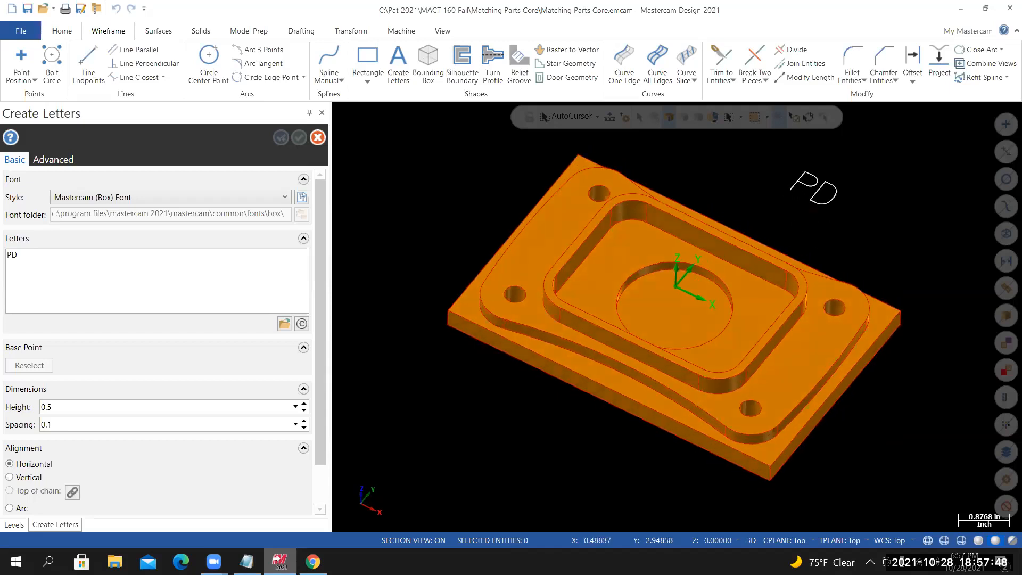
left_click(789, 191)
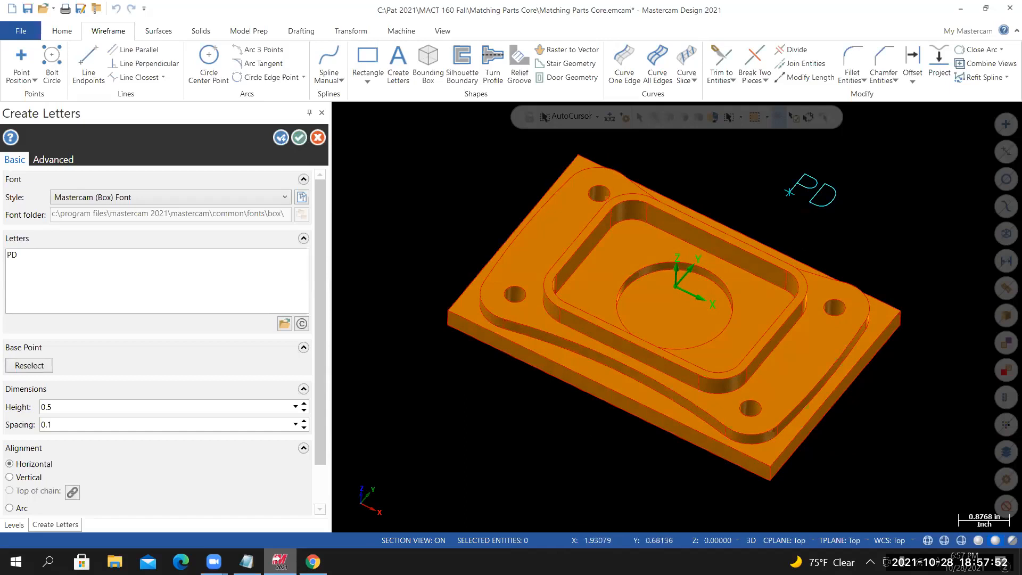
middle_click_drag(789, 192, 786, 144)
left_click(299, 137)
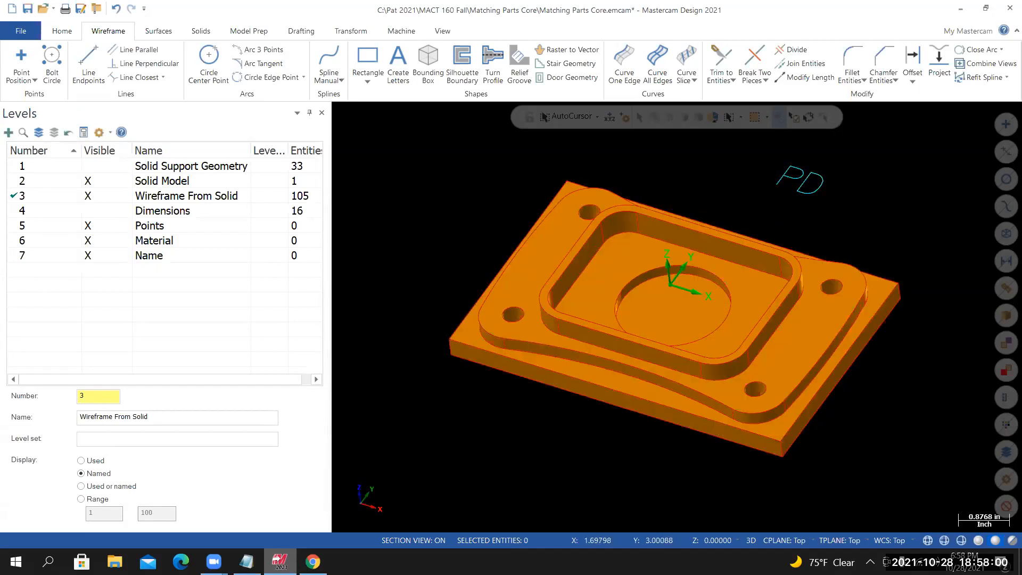
Start Translate and select the PD letters behind the plate as the entities to translate
left_click(351, 32)
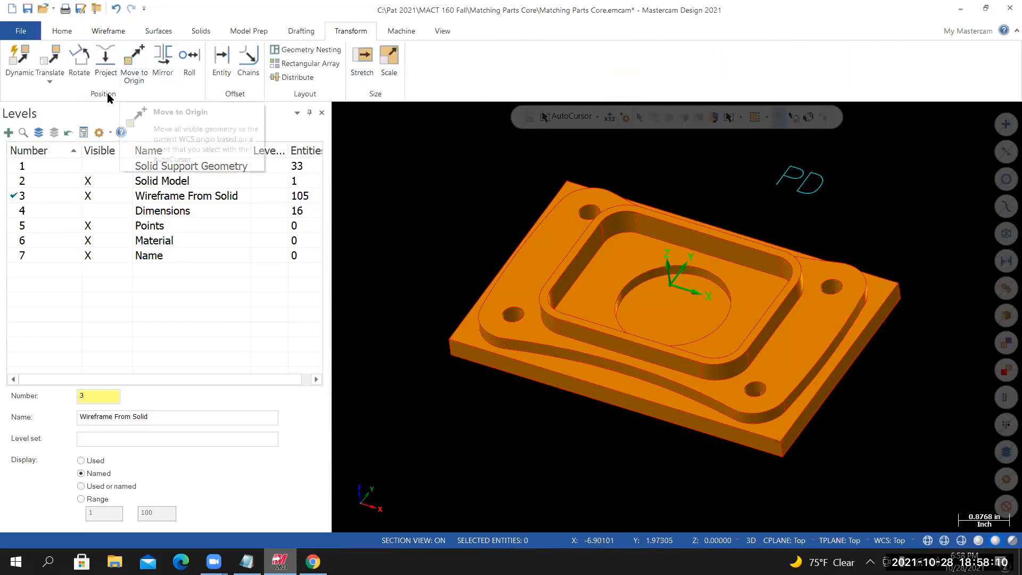
left_click(48, 71)
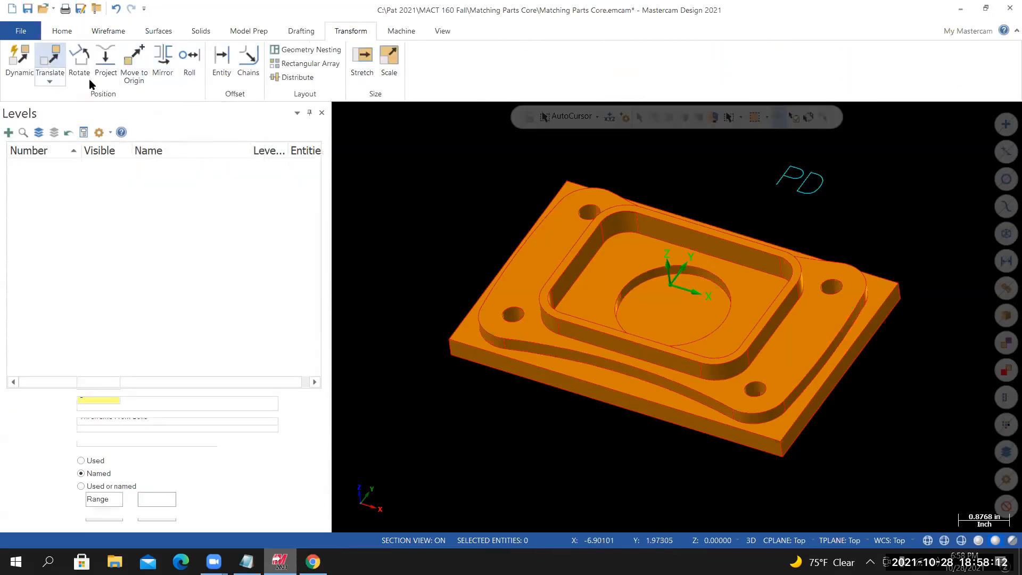
scroll(876, 234, "down", 4)
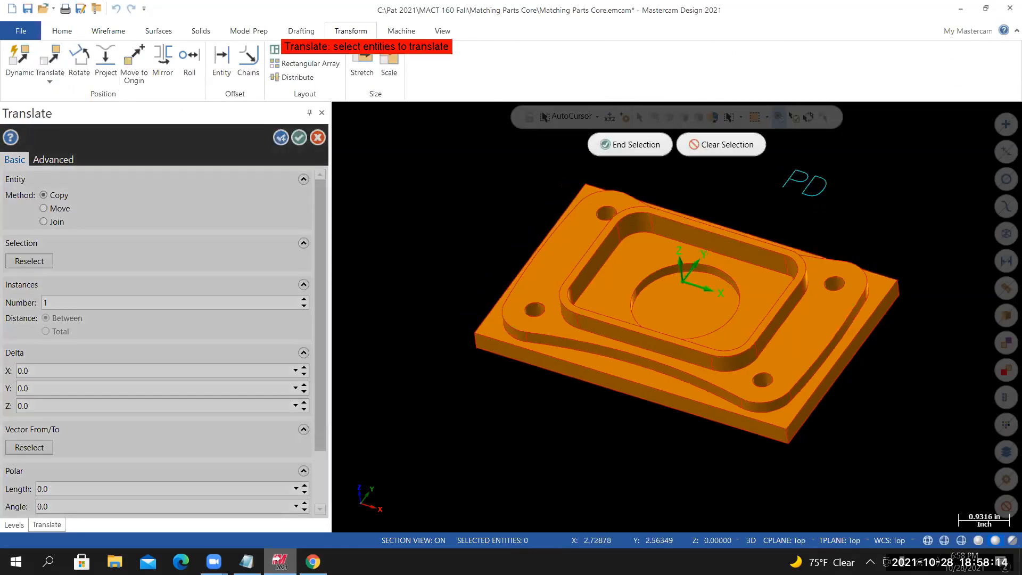
scroll(836, 213, "up", 1)
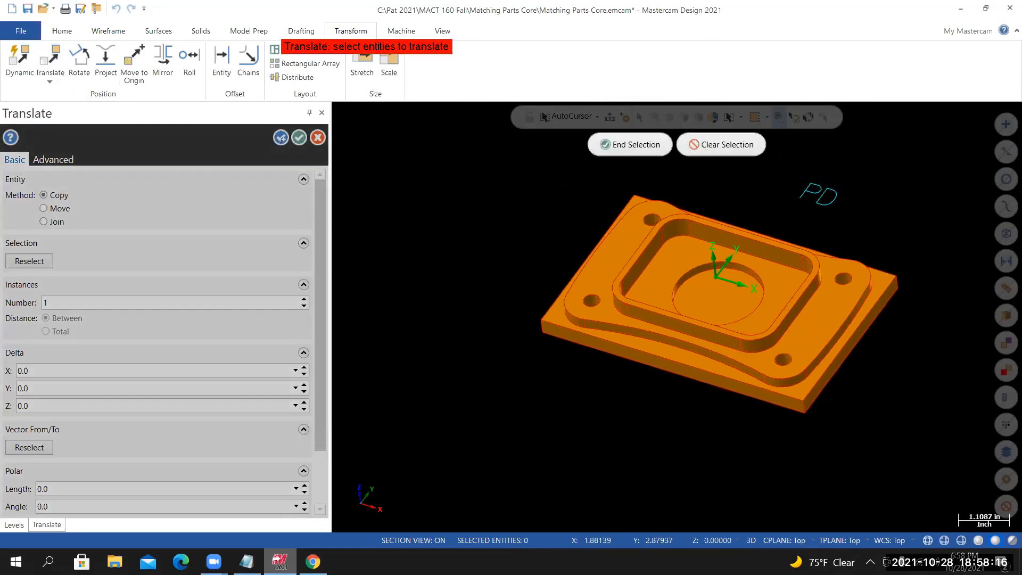
scroll(817, 194, "up", 1)
left_click(817, 192)
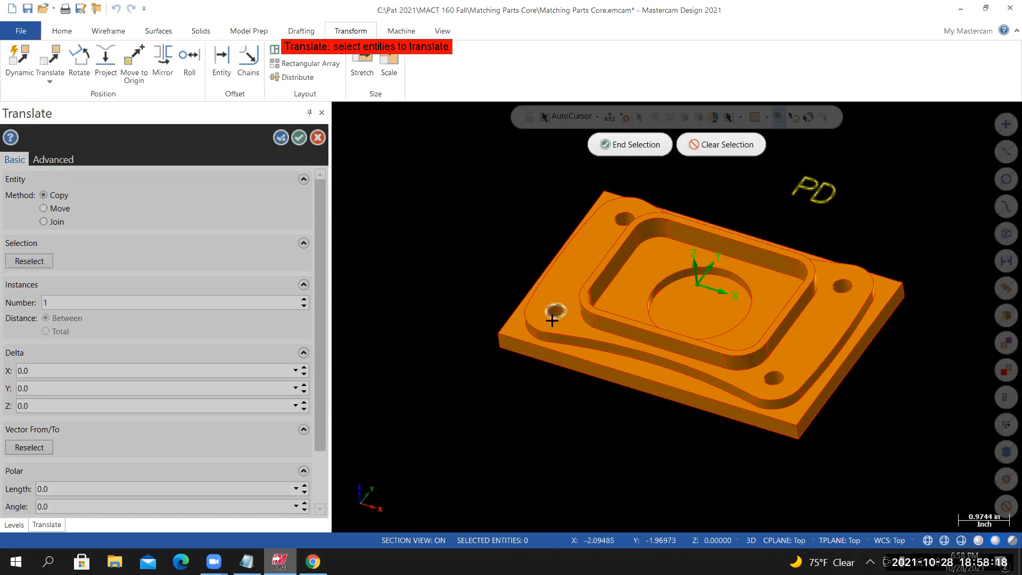
left_click(553, 312)
left_click(635, 145)
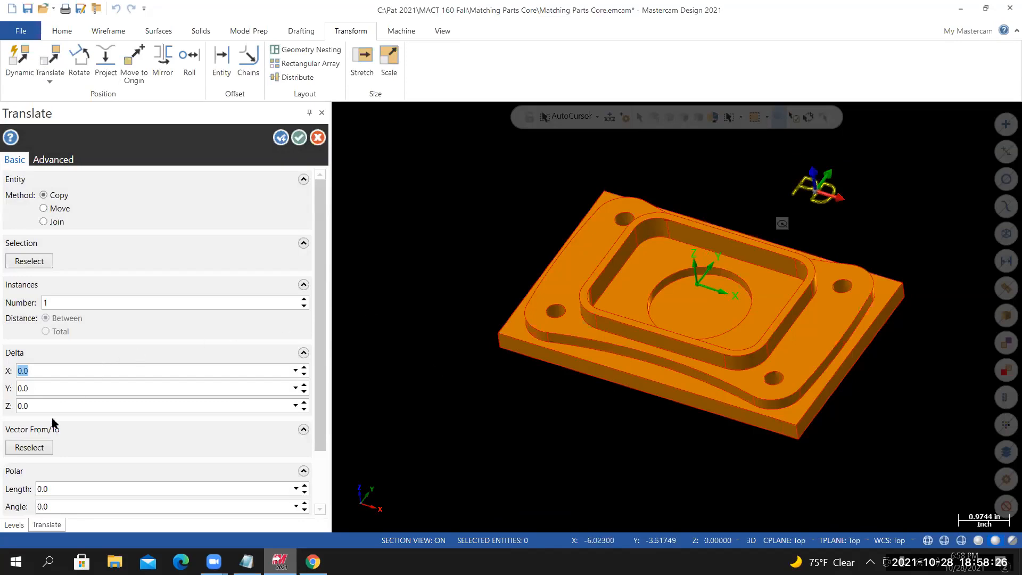
Define the translation vector from the point between the P and D to the center of the circular pocket's bottom edge
left_click(31, 448)
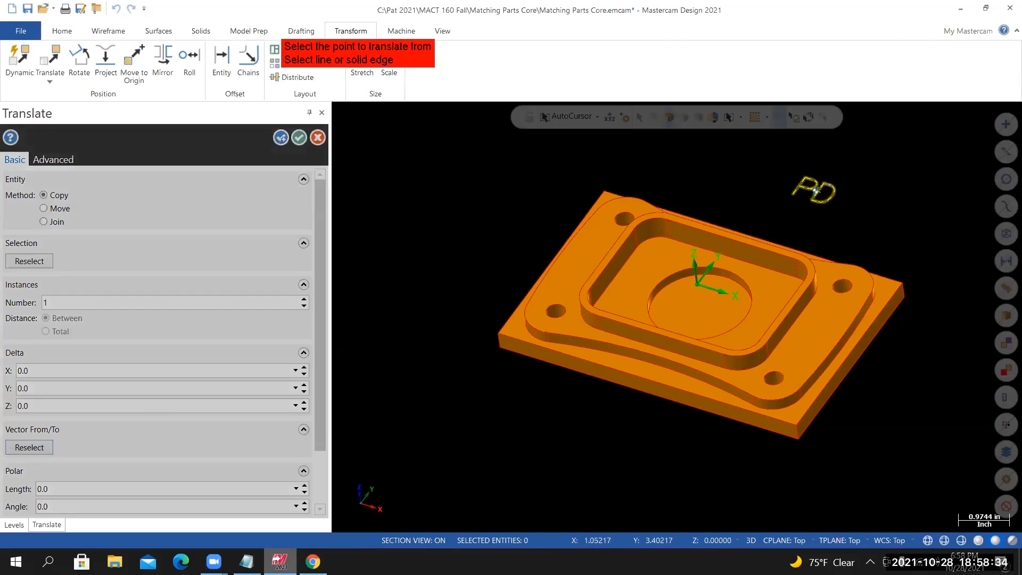
scroll(817, 190, "up", 1)
scroll(817, 190, "up", 8)
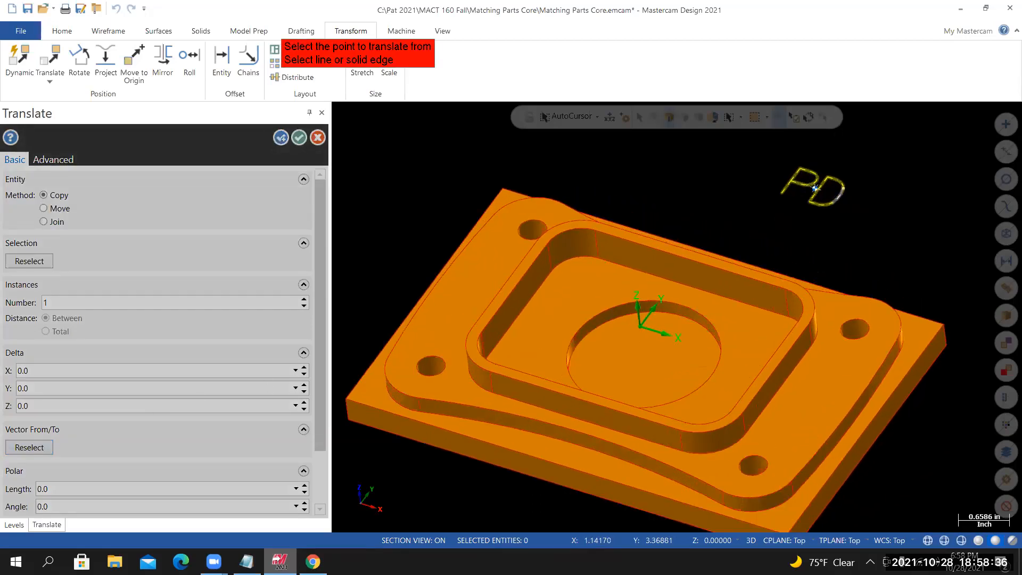
scroll(839, 193, "up", 2)
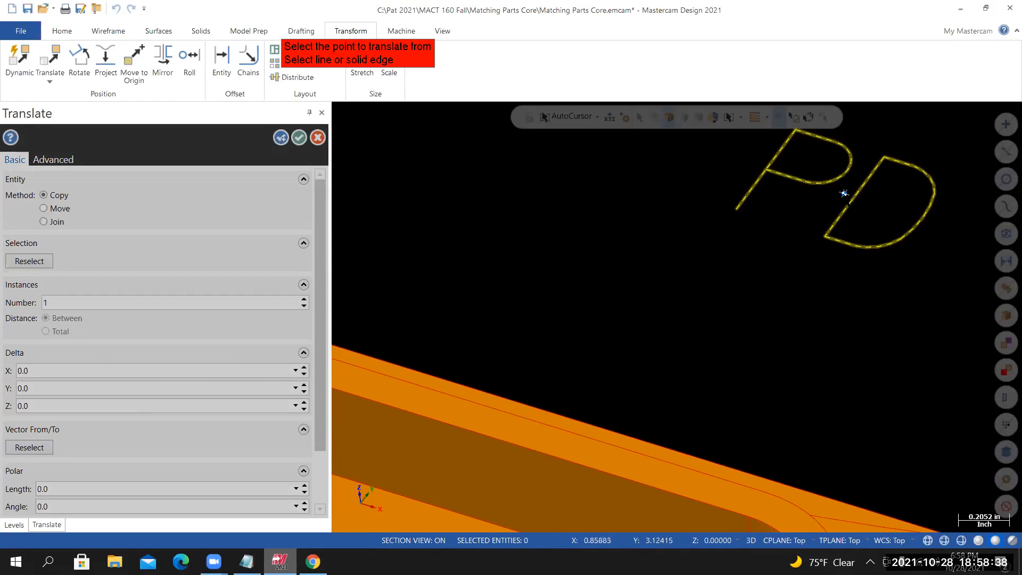
left_click(844, 194)
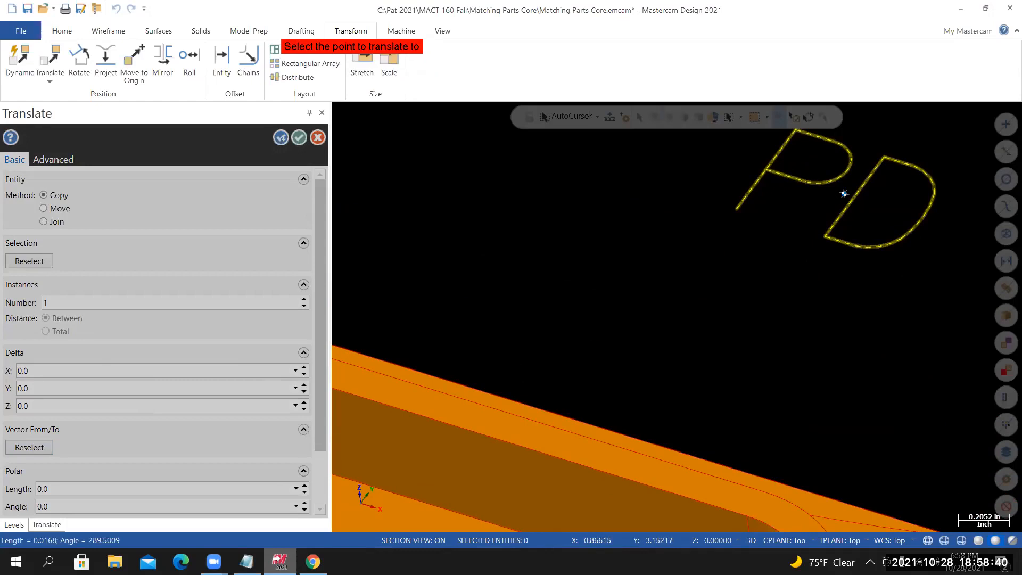
scroll(762, 283, "down", 4)
scroll(609, 411, "down", 4)
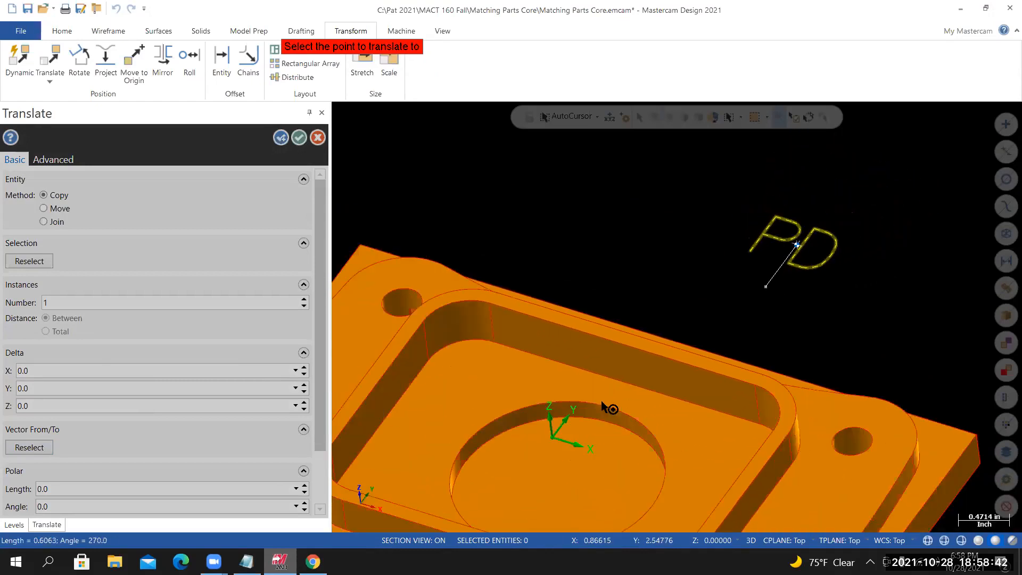
scroll(638, 397, "up", 2)
scroll(640, 388, "up", 1)
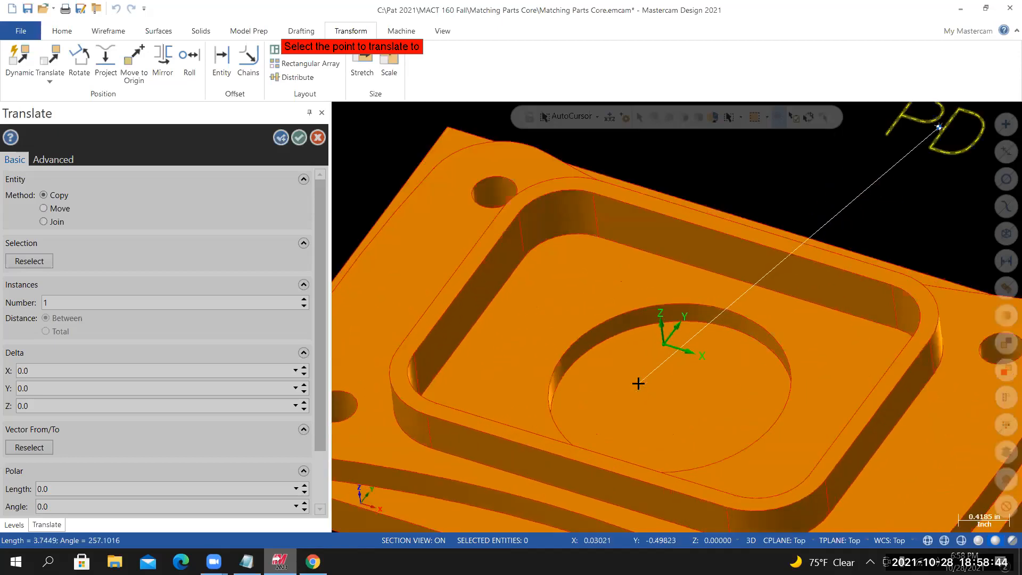
scroll(622, 404, "up", 2)
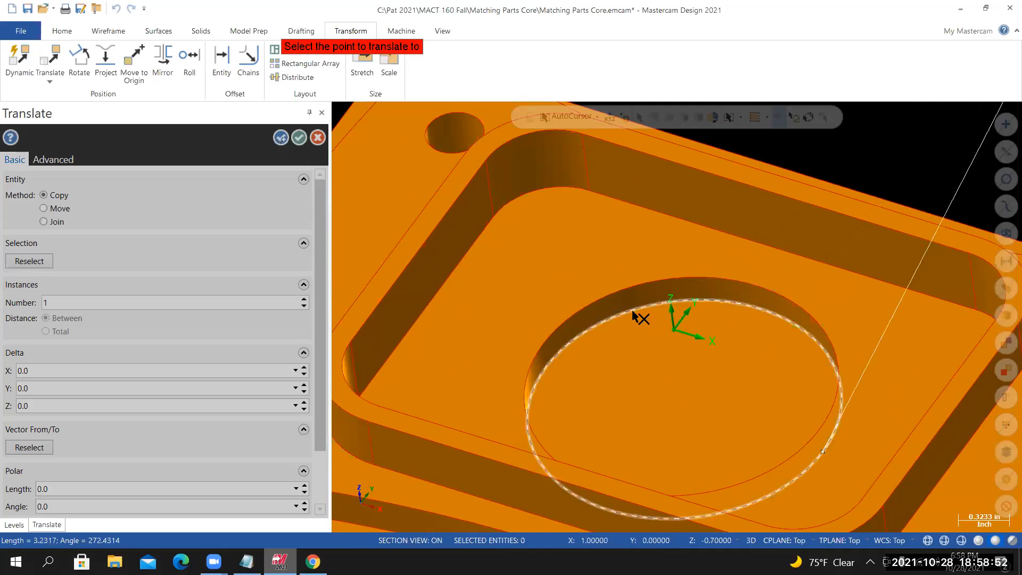
left_click(631, 311)
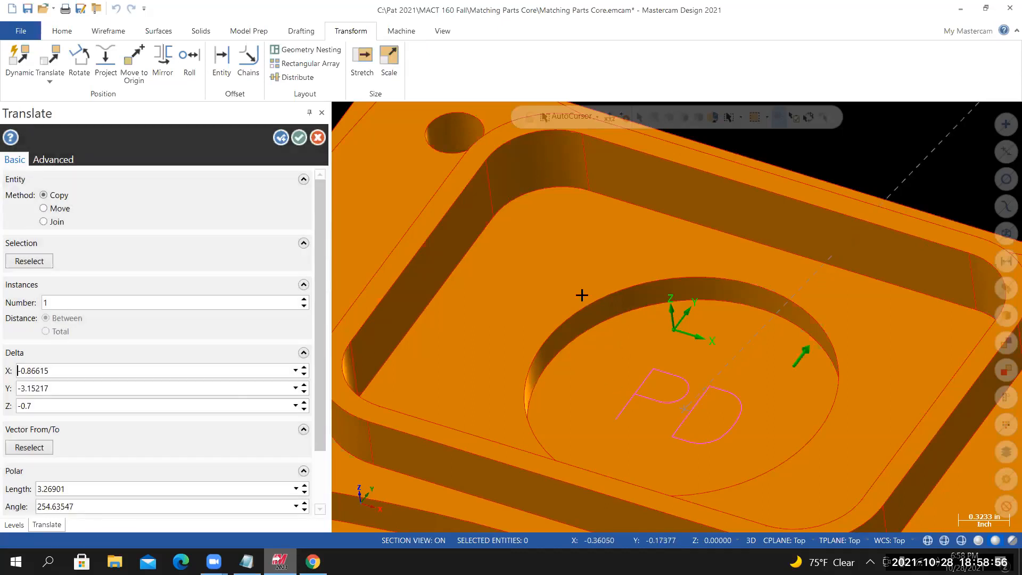
Change the translation method to Move, accept it, and clear the result colors from the letters
left_click(44, 208)
scroll(687, 398, "down", 3)
scroll(648, 265, "down", 1)
key("Return")
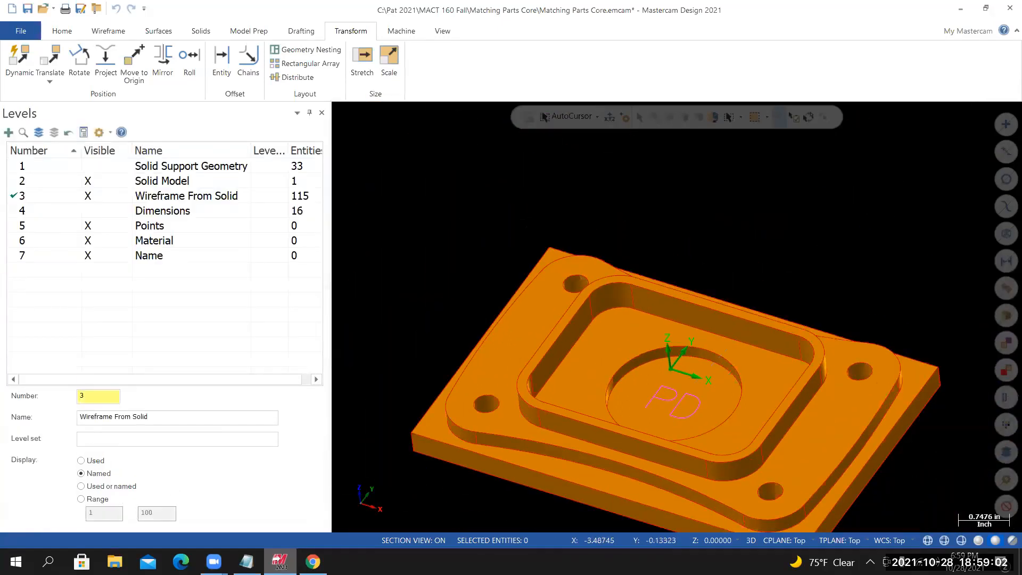
right_click(554, 277)
left_click(554, 277)
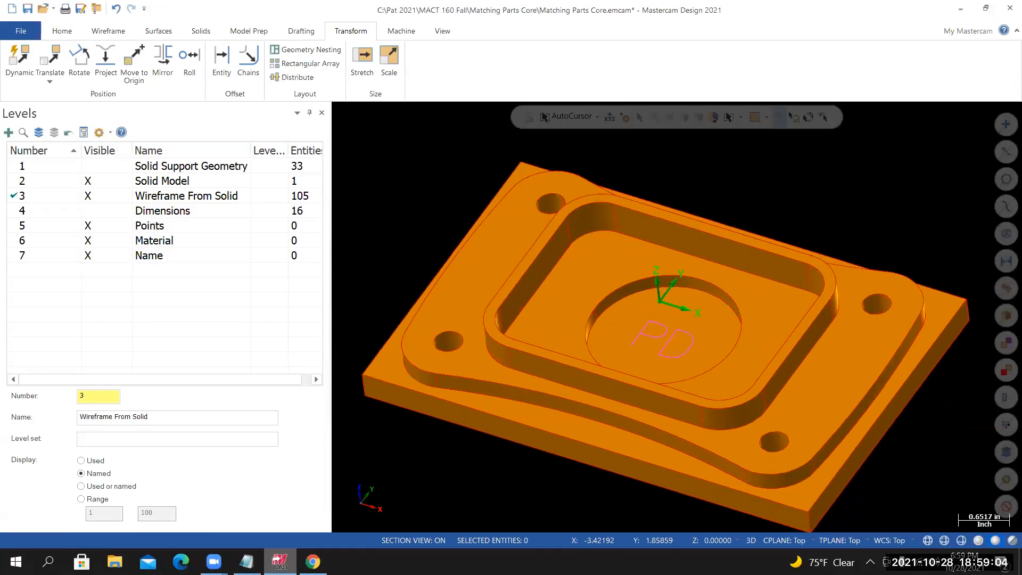
right_click(472, 275)
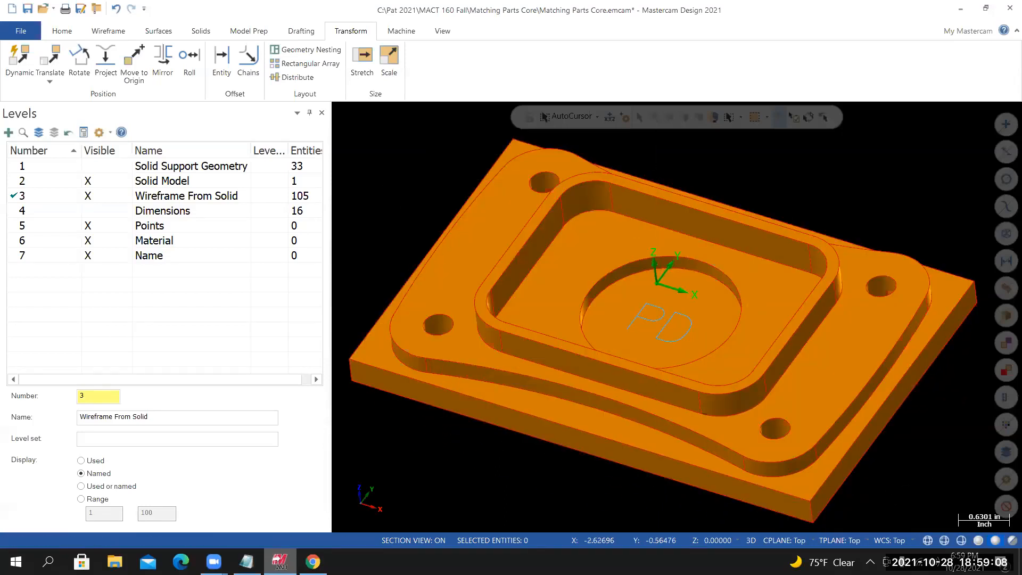
Inspect the letters in the pocket, return to the isometric view and save the file
mouse_move(393, 173)
middle_mouse_down()
mouse_move(504, 244)
mouse_move(425, 213)
mouse_move(468, 236)
mouse_move(492, 175)
mouse_move(471, 367)
mouse_move(468, 358)
middle_mouse_up()
right_click(389, 138)
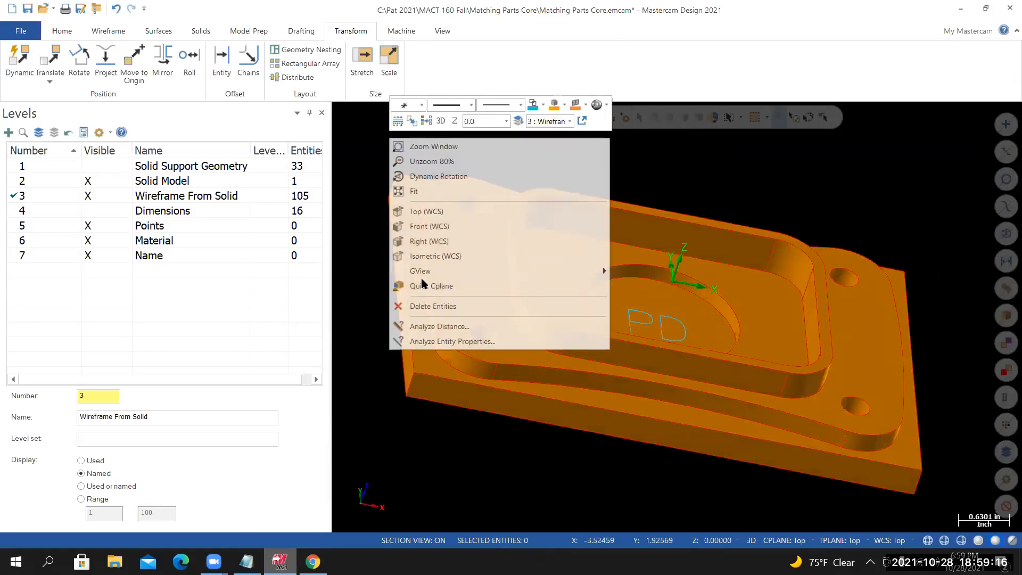
left_click(429, 256)
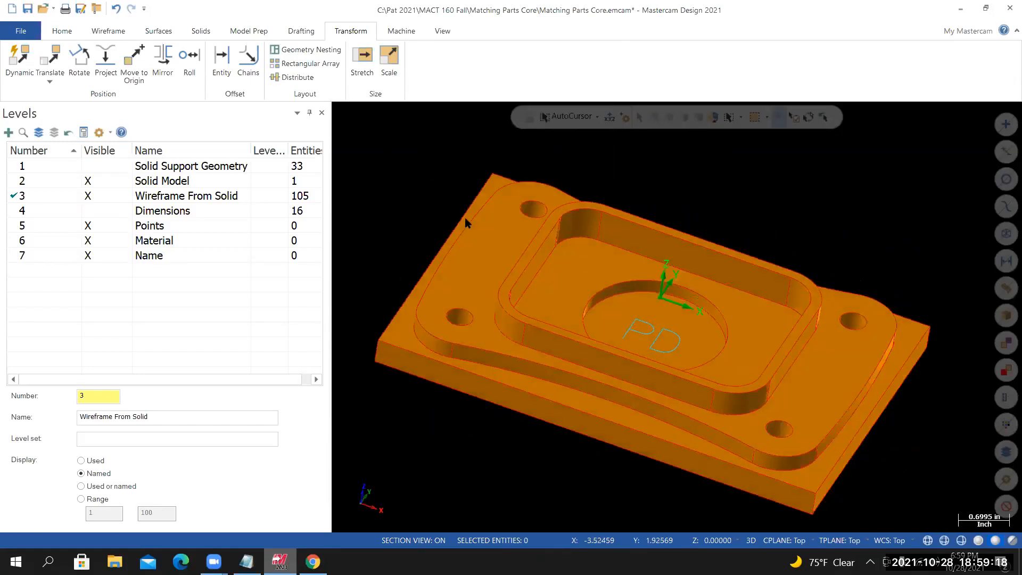
right_click(433, 175)
left_click(456, 229)
right_click(430, 165)
left_click(470, 193)
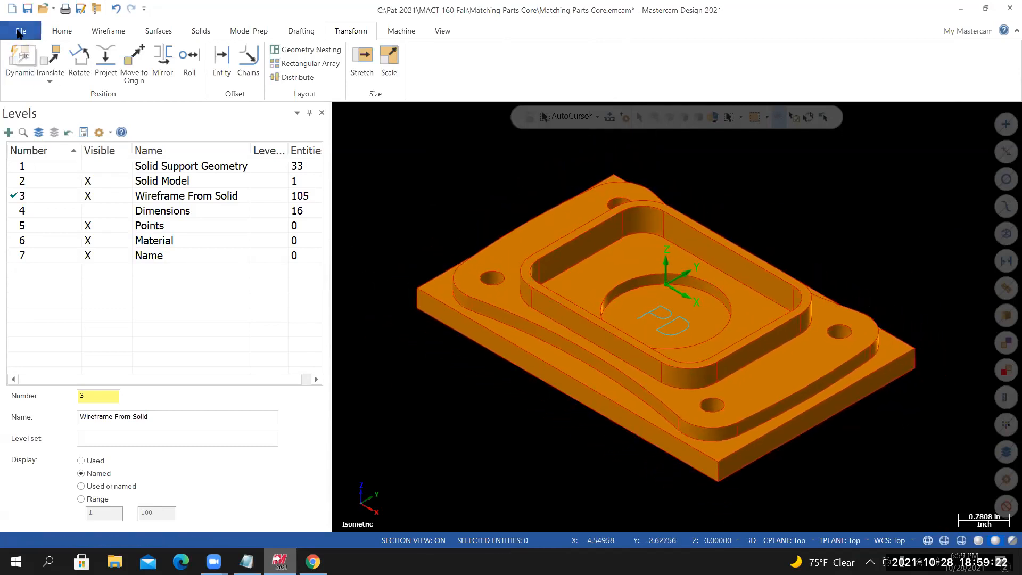
left_click(20, 32)
left_click(29, 173)
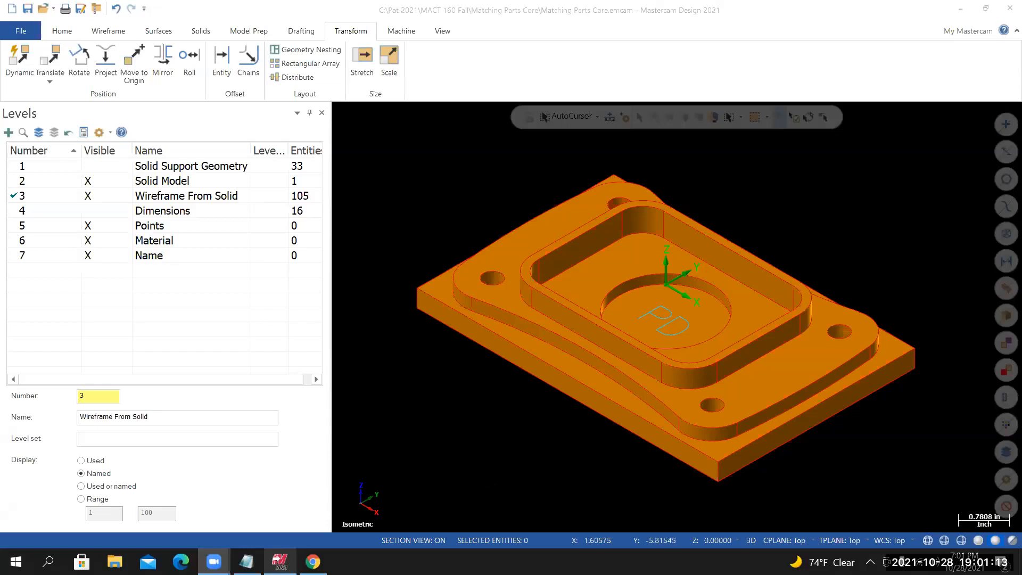
Check the Bounding Box instruction on the Chrome assignment page, and make level 6, Material, the main level in Mastercam
left_click(313, 561)
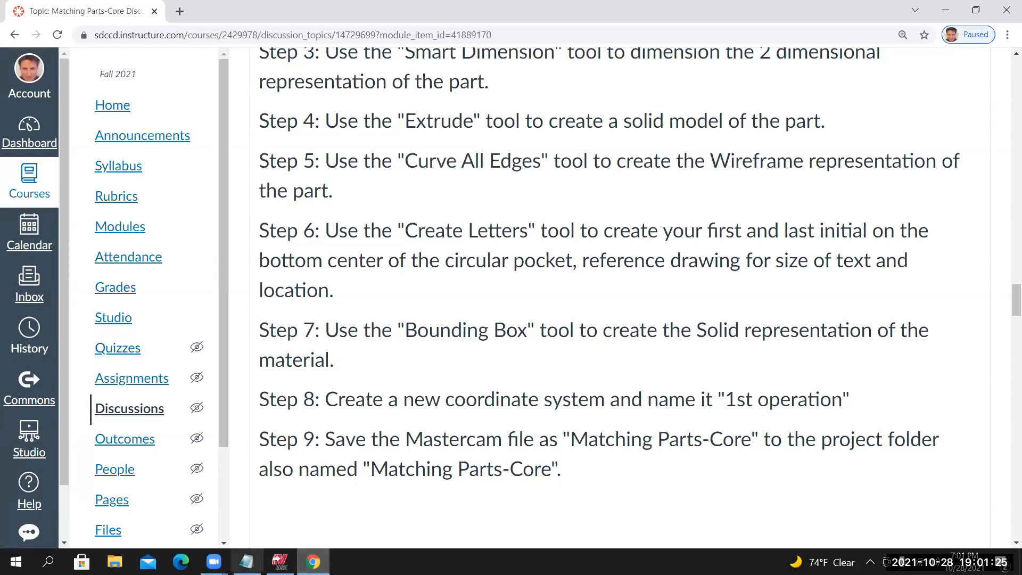
left_click(279, 562)
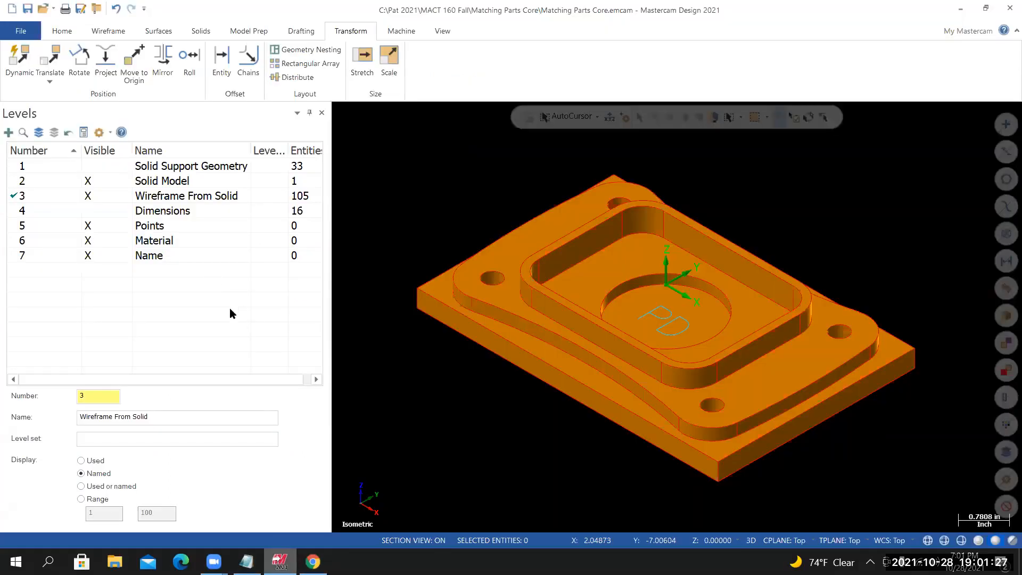
left_click(16, 243)
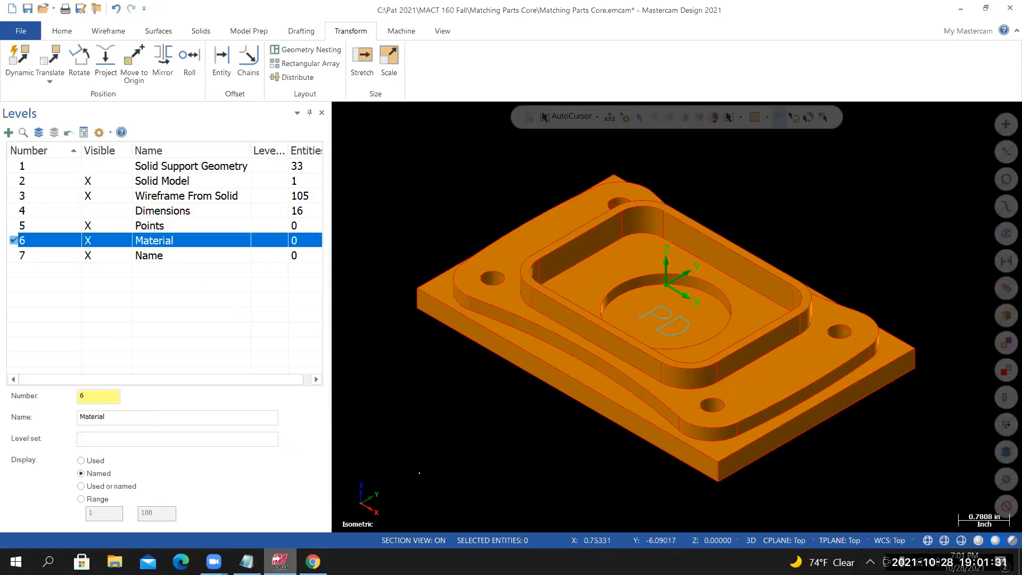
Set the default solid color to dark magenta
left_click(63, 32)
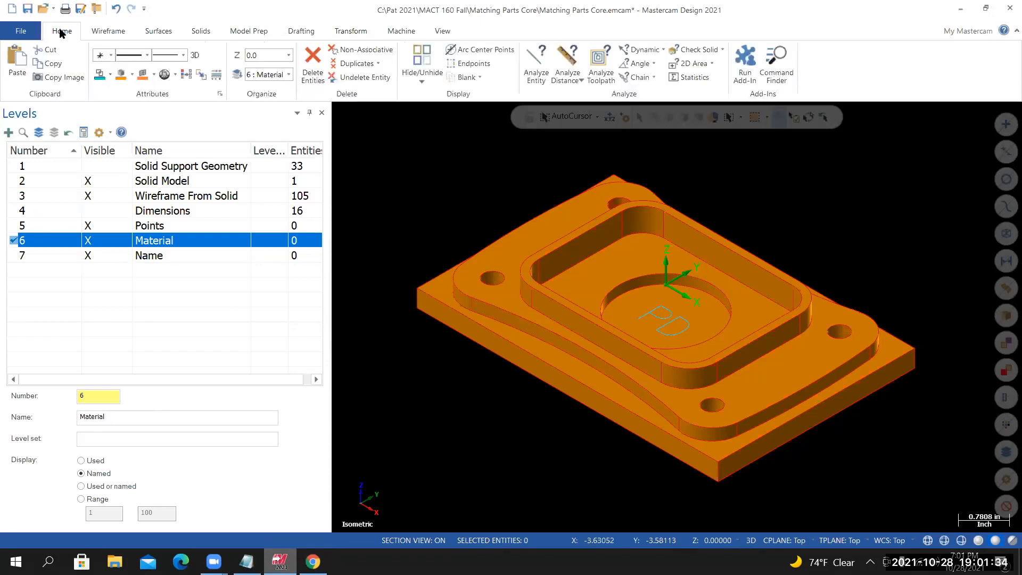
left_click(131, 78)
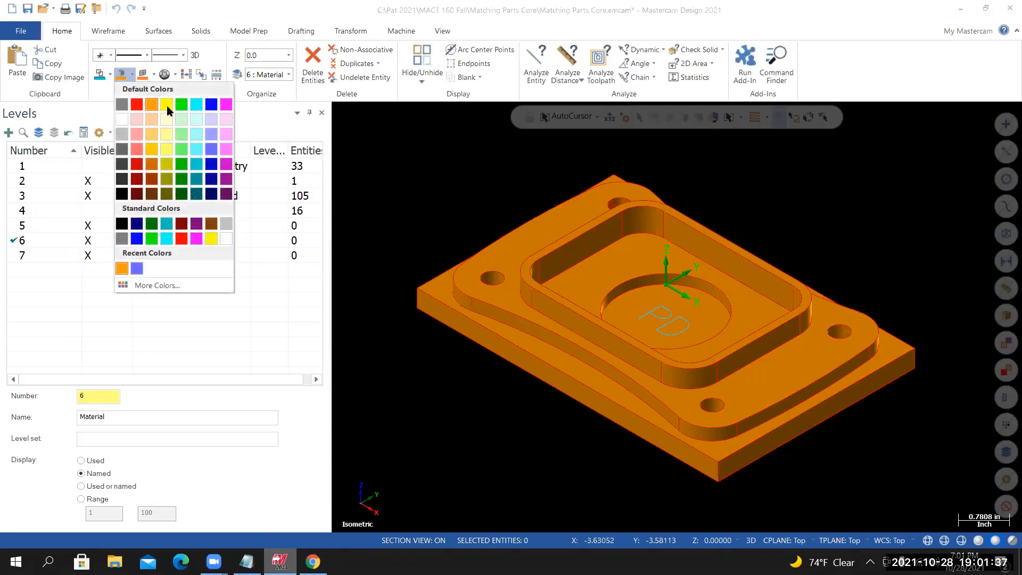
left_click(227, 180)
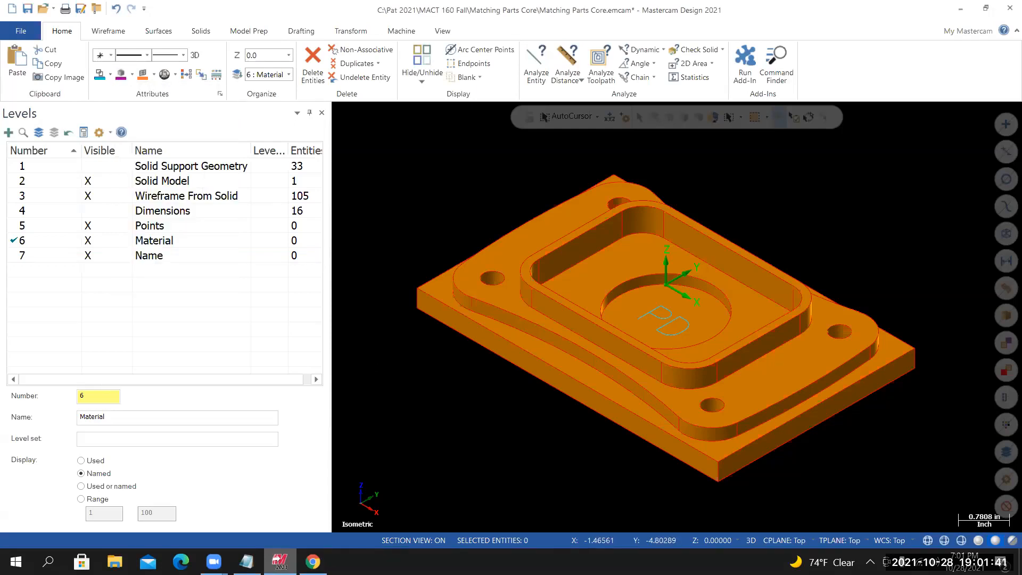
Start a rectangular Bounding Box around all the displayed part entities
left_click(108, 30)
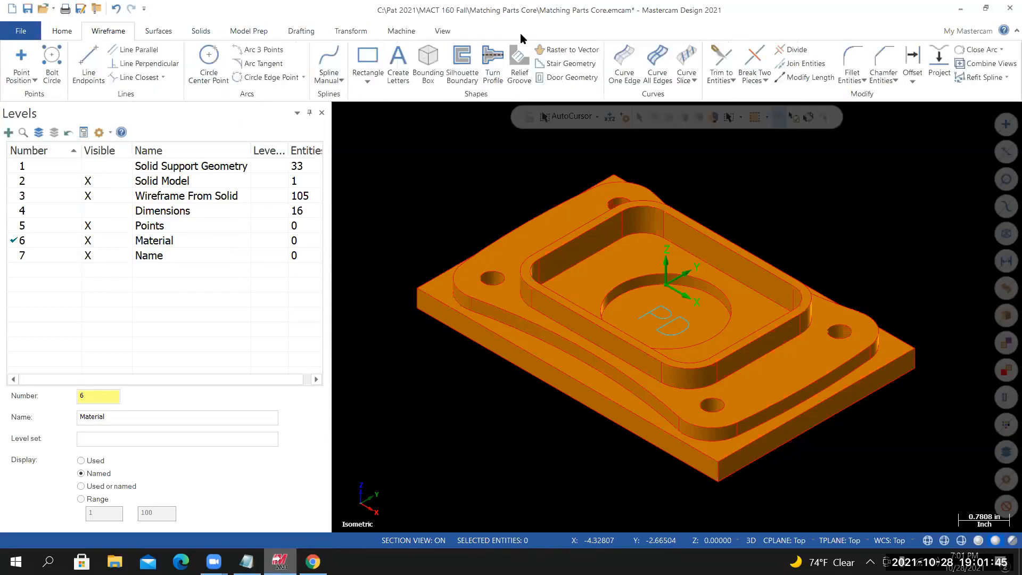
left_click(426, 56)
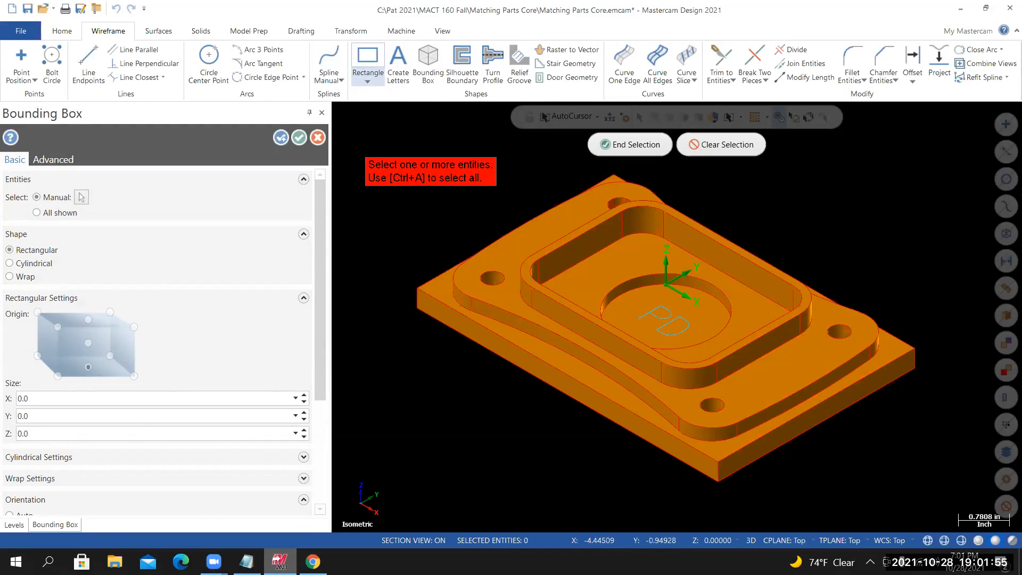
key("ctrl+a")
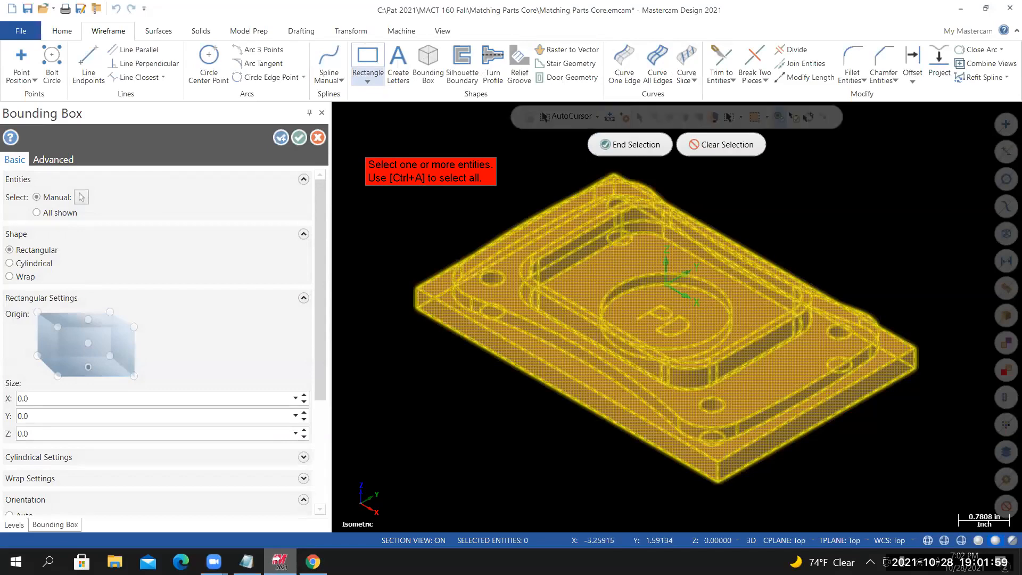
left_click(632, 145)
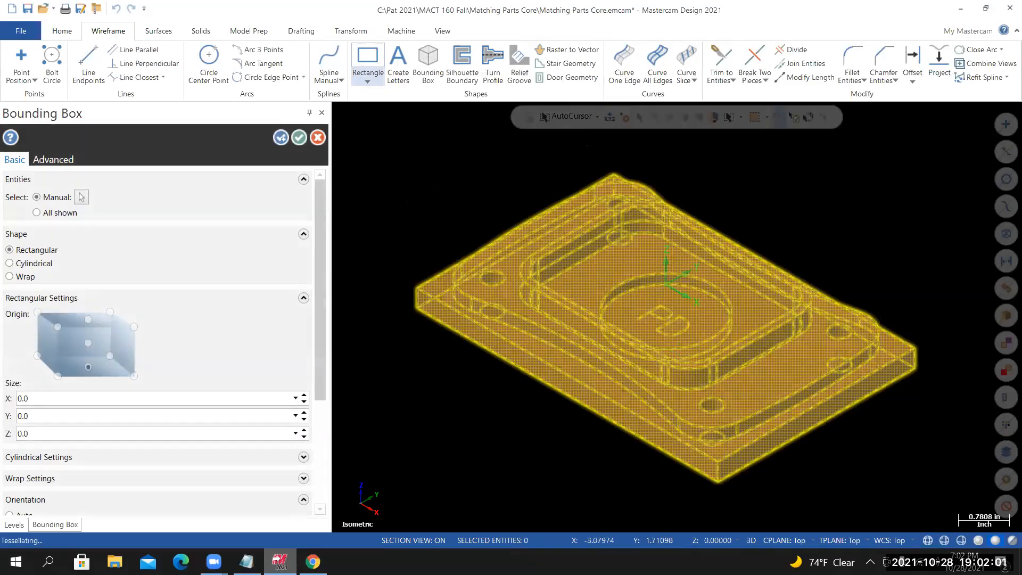
left_click_drag(322, 213, 328, 251)
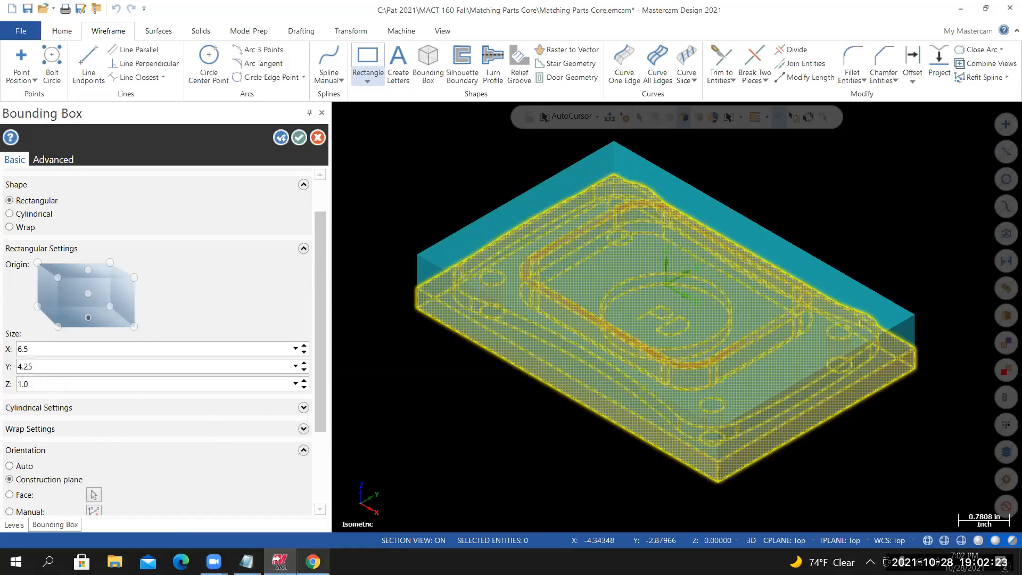
Check the stock size in the drawing notes on the Chrome assignment page, and return to the Bounding Box settings in Mastercam
left_click(313, 561)
left_click_drag(1013, 303, 1005, 103)
scroll(341, 423, "up", 15)
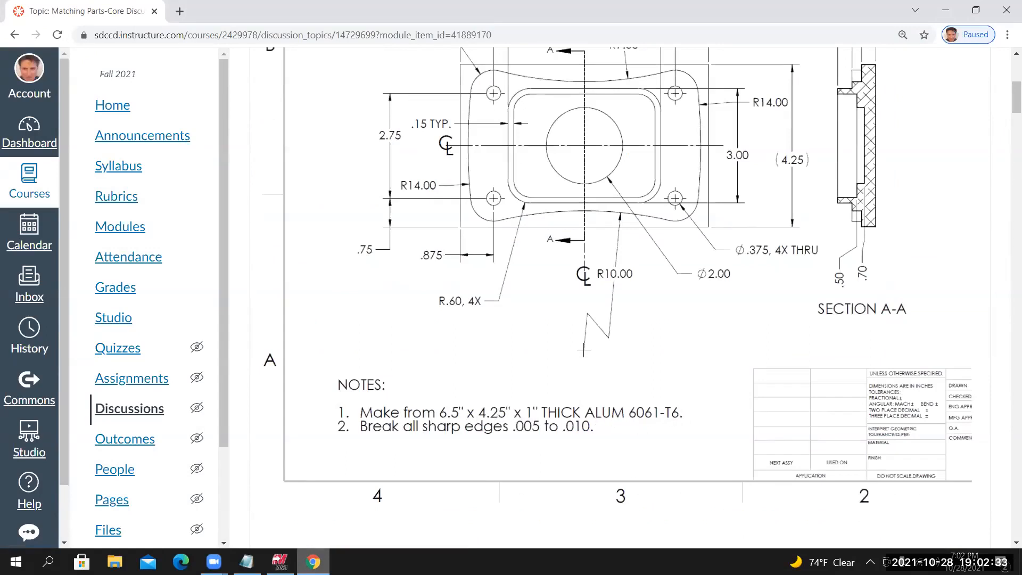
left_click(280, 562)
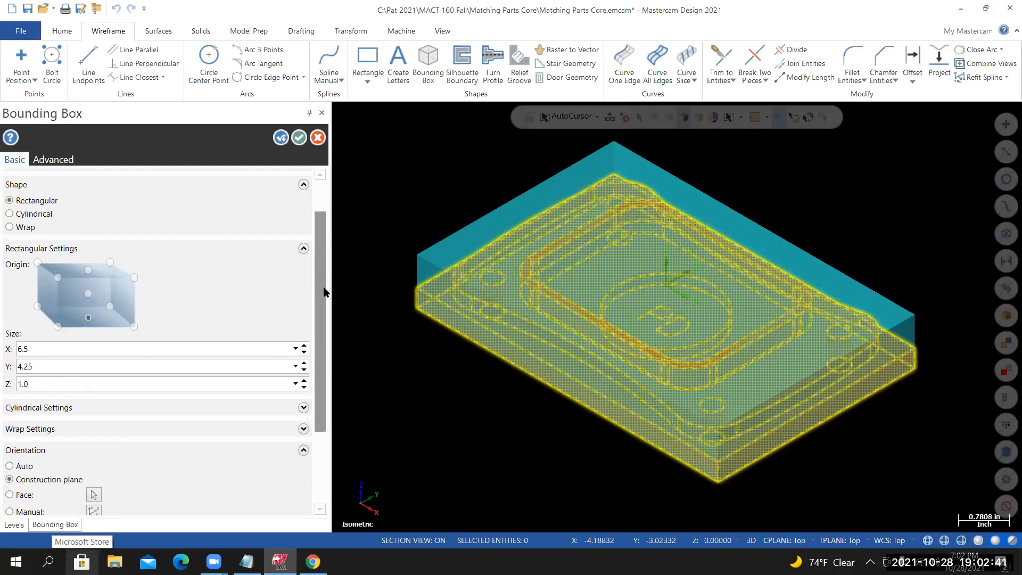
scroll(303, 335, "down", 3)
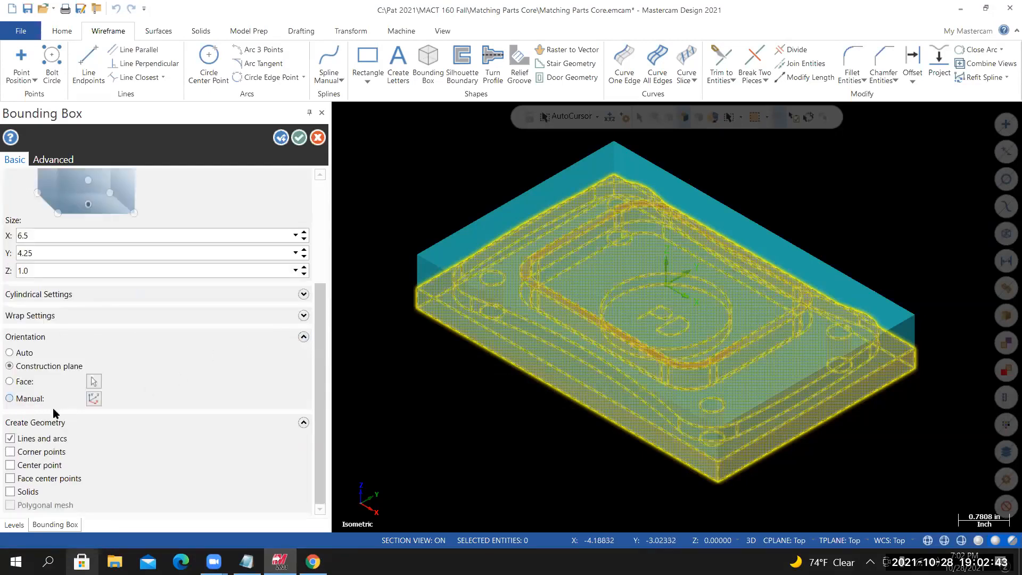
Create the bounding box as a solid only, without lines and arcs, at 6.5 × 4.25 × 1.0
left_click(11, 446)
left_click(21, 490)
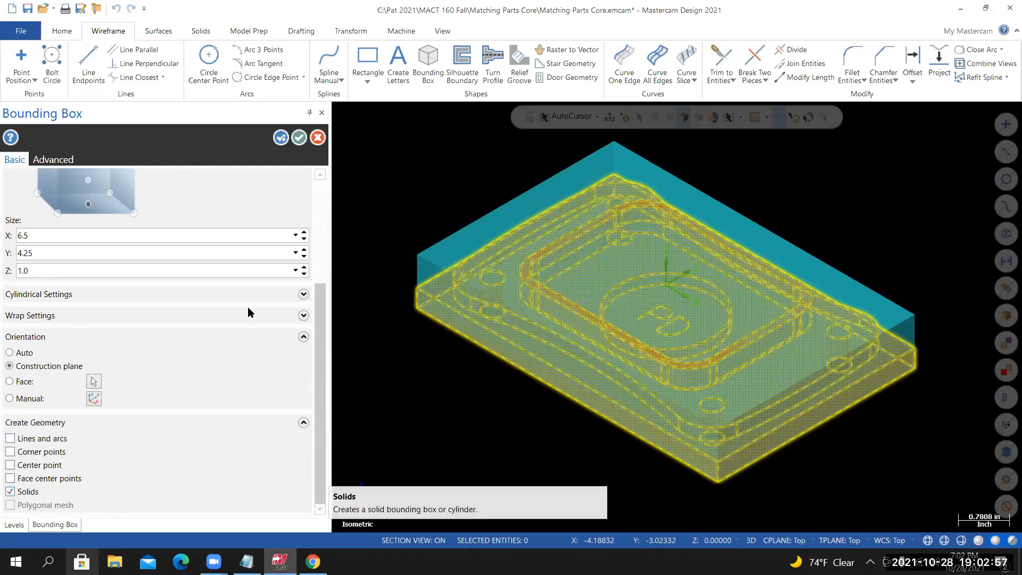
left_click(299, 138)
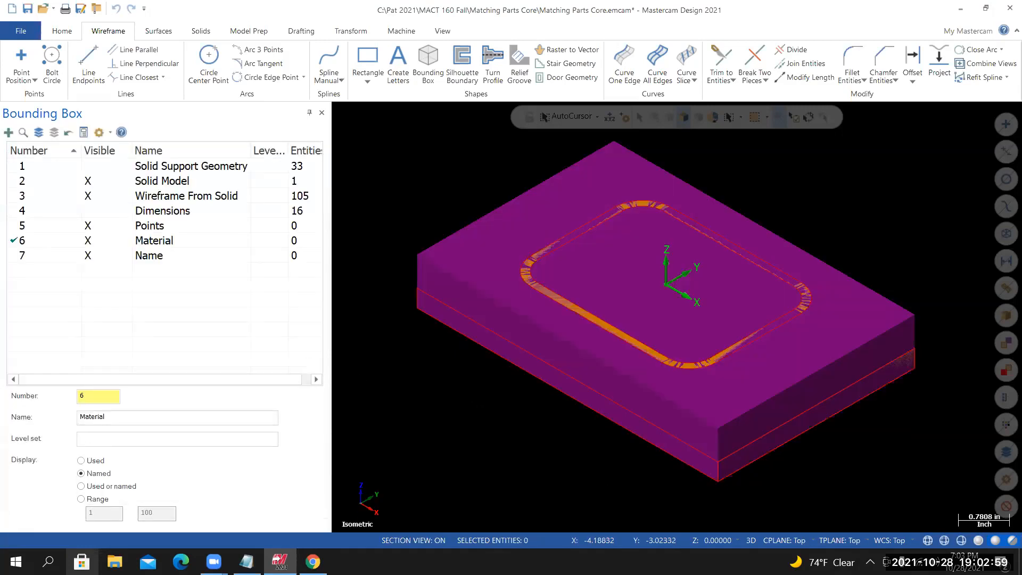
mouse_move(511, 357)
middle_mouse_down()
mouse_move(546, 318)
mouse_move(554, 333)
mouse_move(539, 378)
mouse_move(554, 395)
mouse_move(701, 366)
middle_mouse_up()
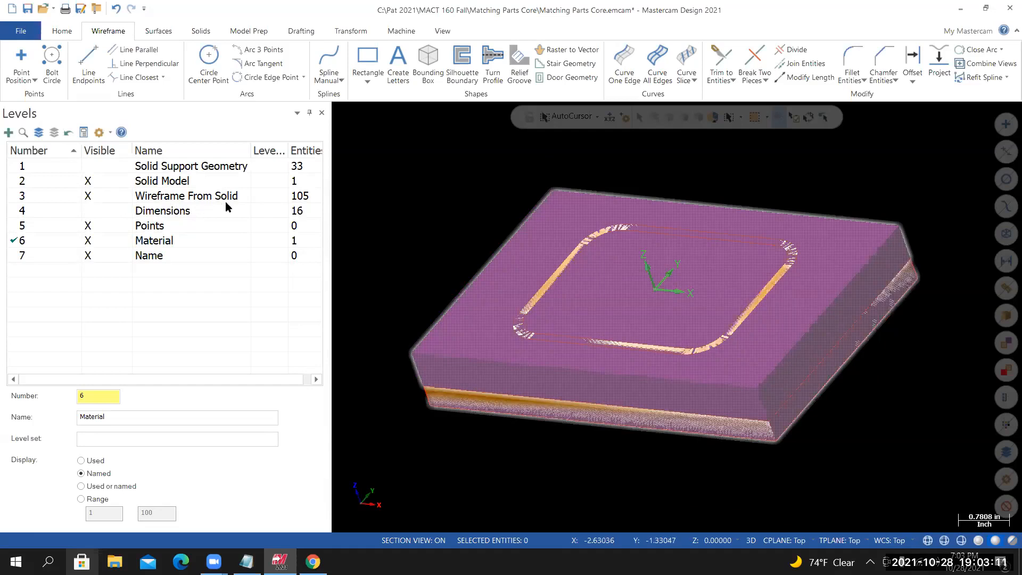
Make level 3, Wireframe From Solid, the main level with level 6, Material, hidden, and save the file
left_click(22, 198)
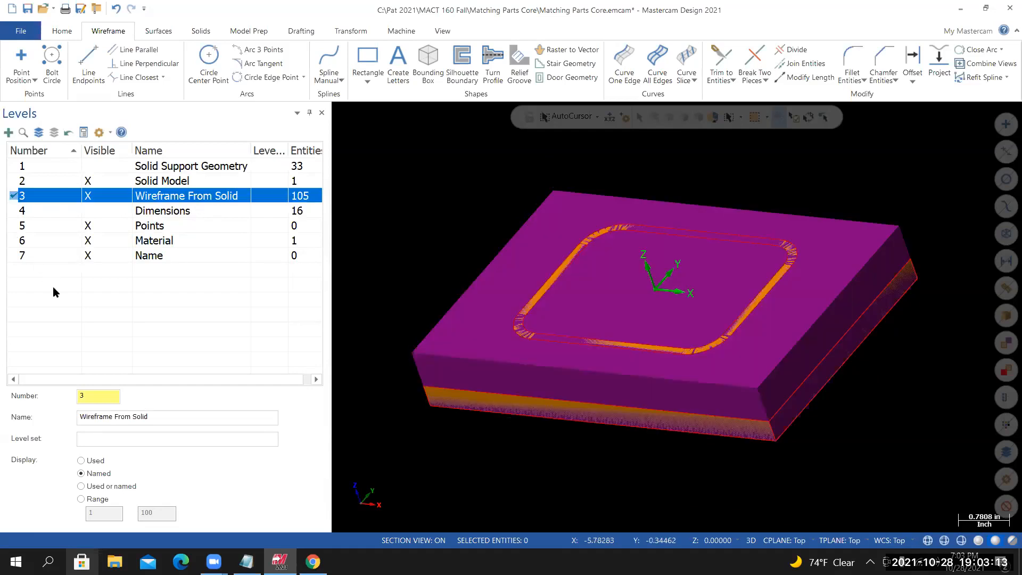
left_click(88, 241)
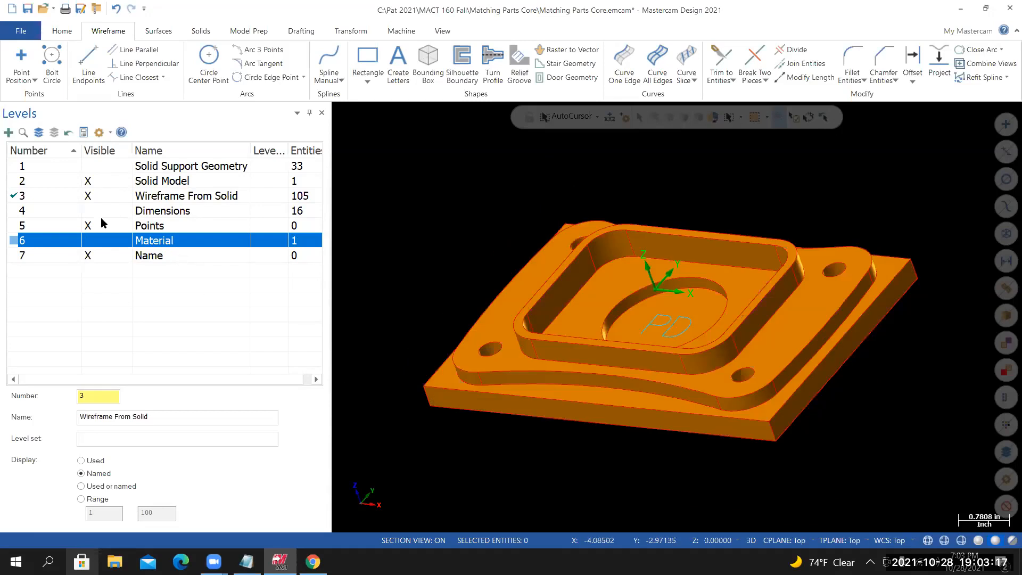
left_click(88, 241)
left_click(88, 241)
left_click(89, 242)
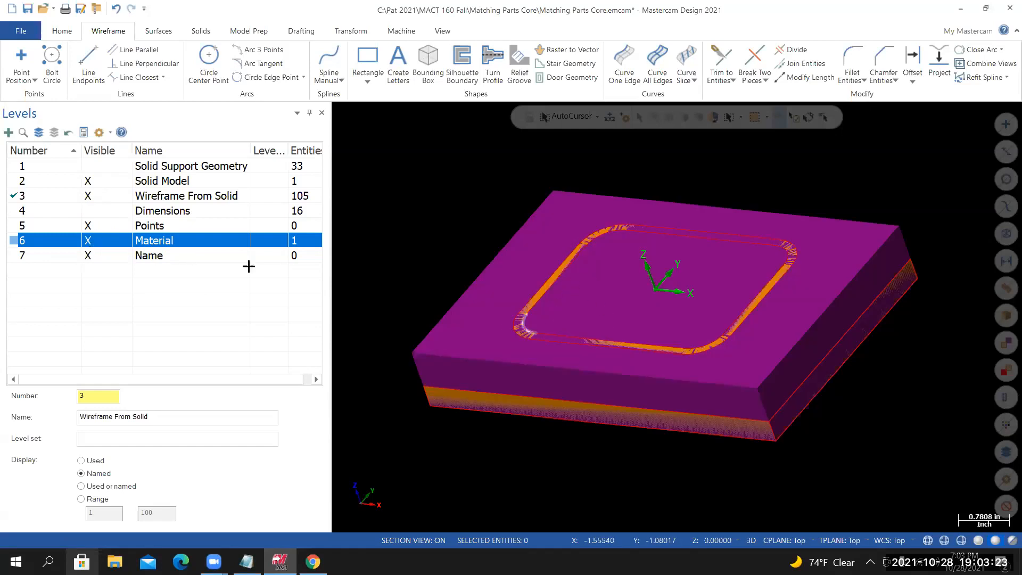
left_click(89, 241)
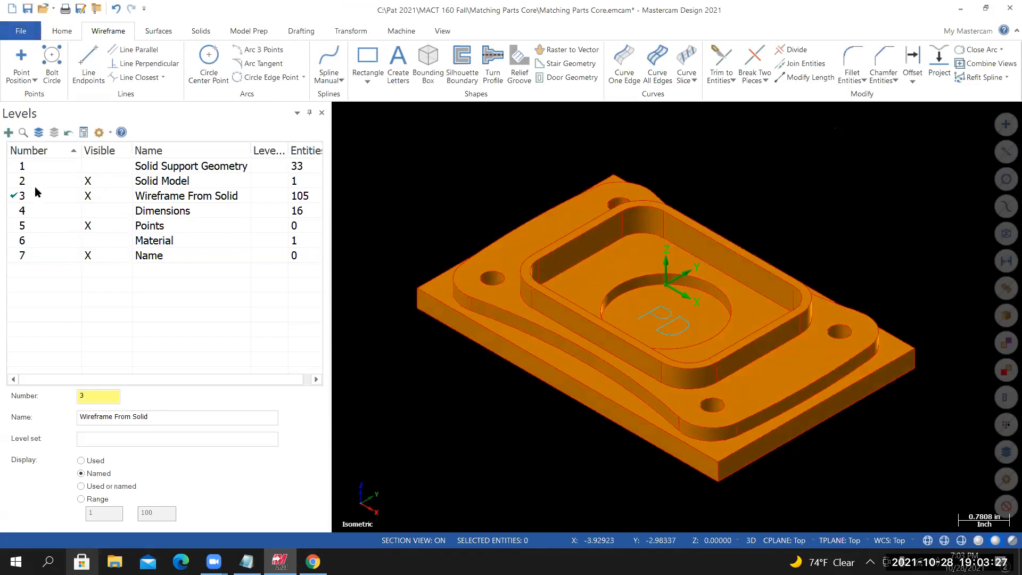
key("ctrl+s")
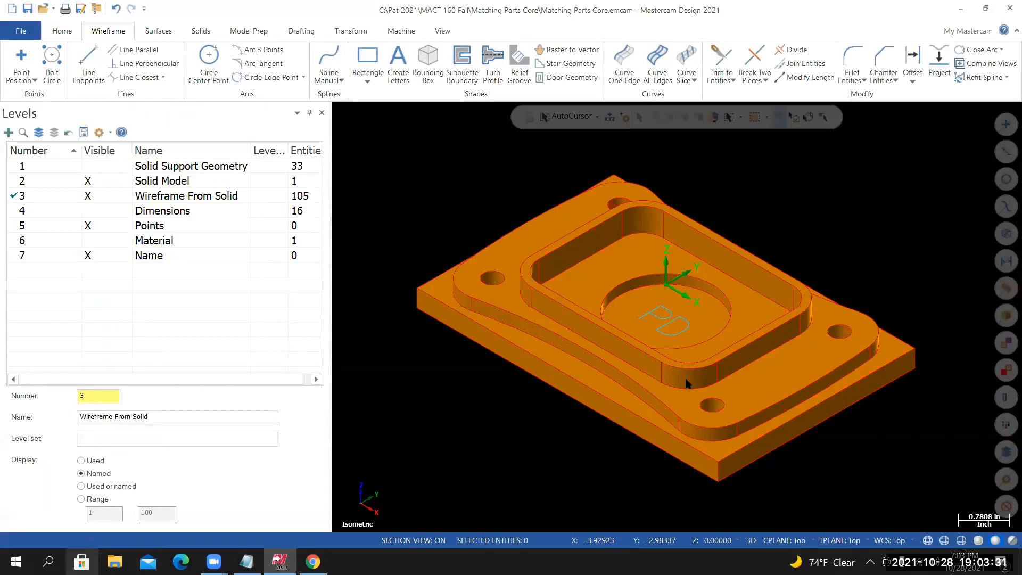
Check the remaining project steps on the Chrome assignment page, and return to Mastercam
key("alt+Tab")
scroll(997, 268, "up", 2)
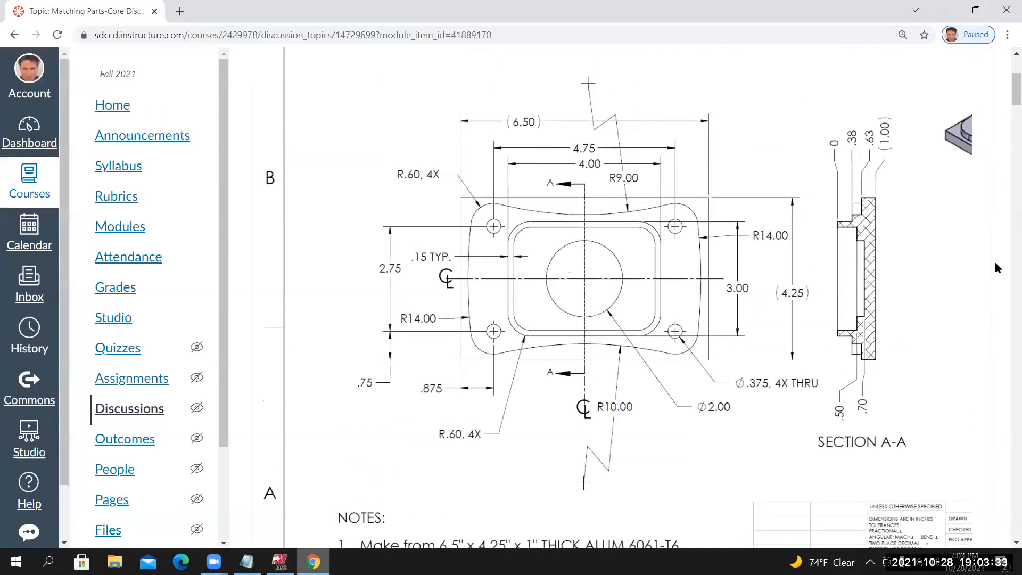
scroll(986, 317, "down", 15)
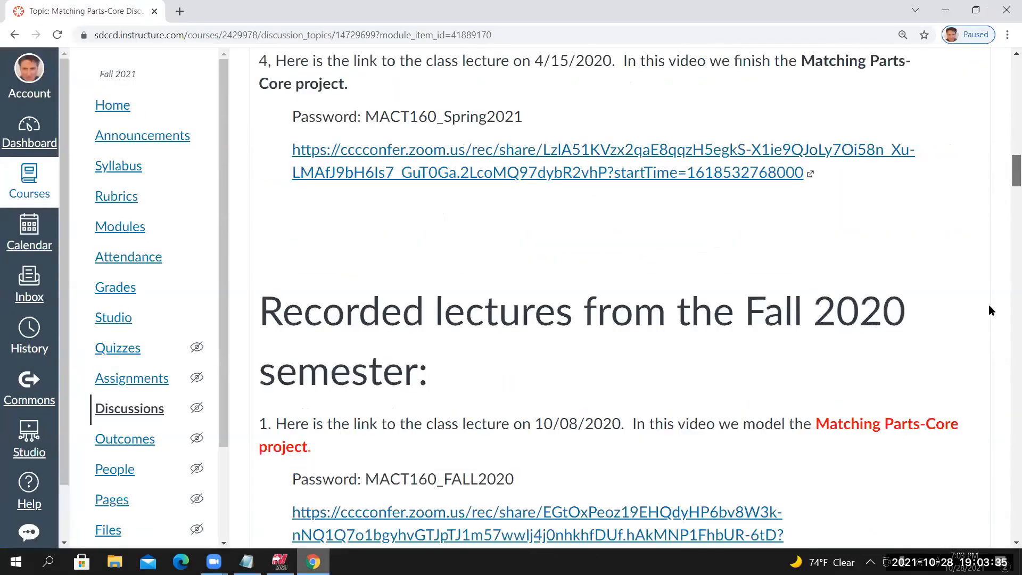
scroll(506, 398, "down", 10)
scroll(368, 399, "up", 1)
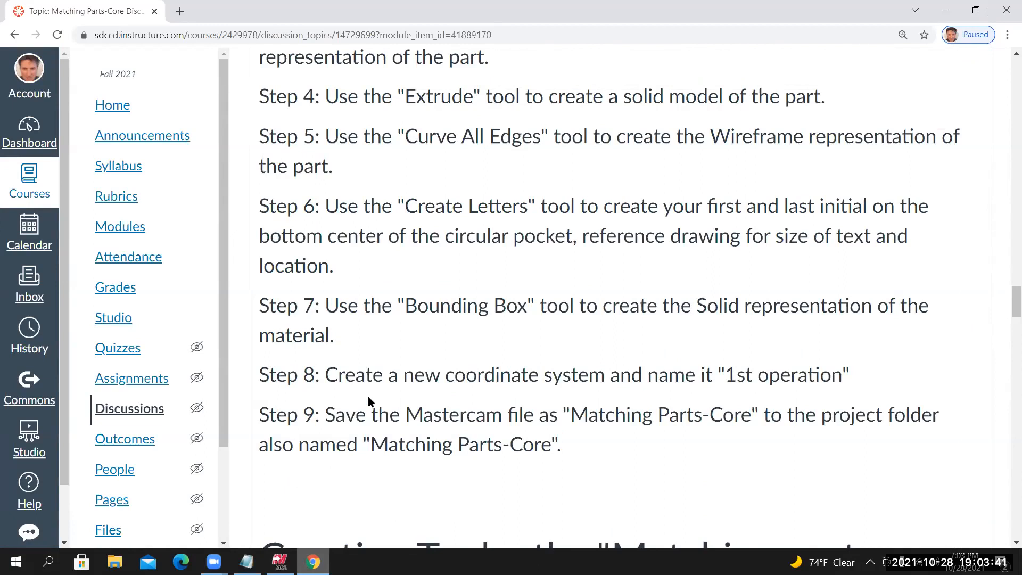
left_click(279, 562)
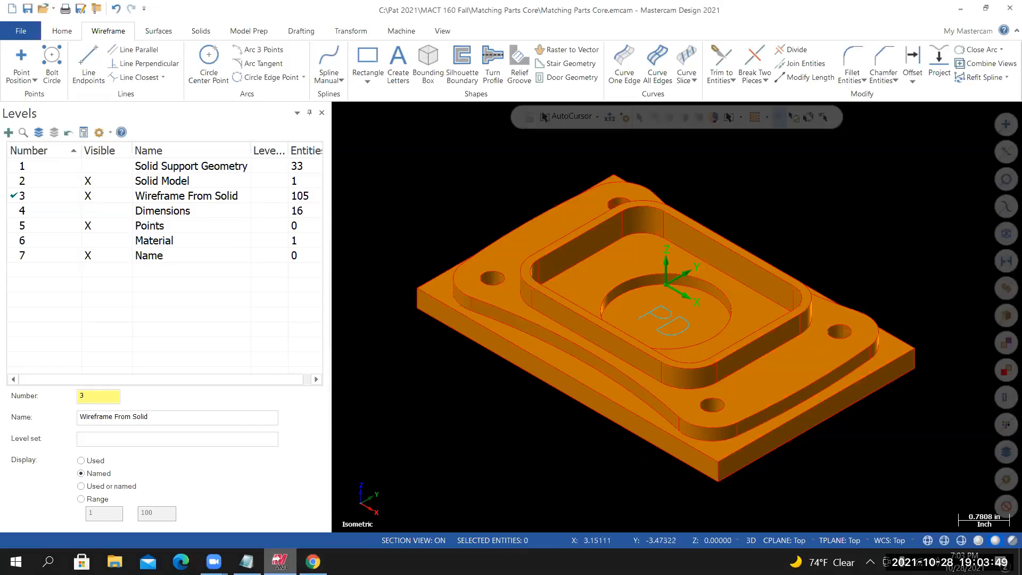
Show level 6, Material, and open the Planes manager
left_click(88, 240)
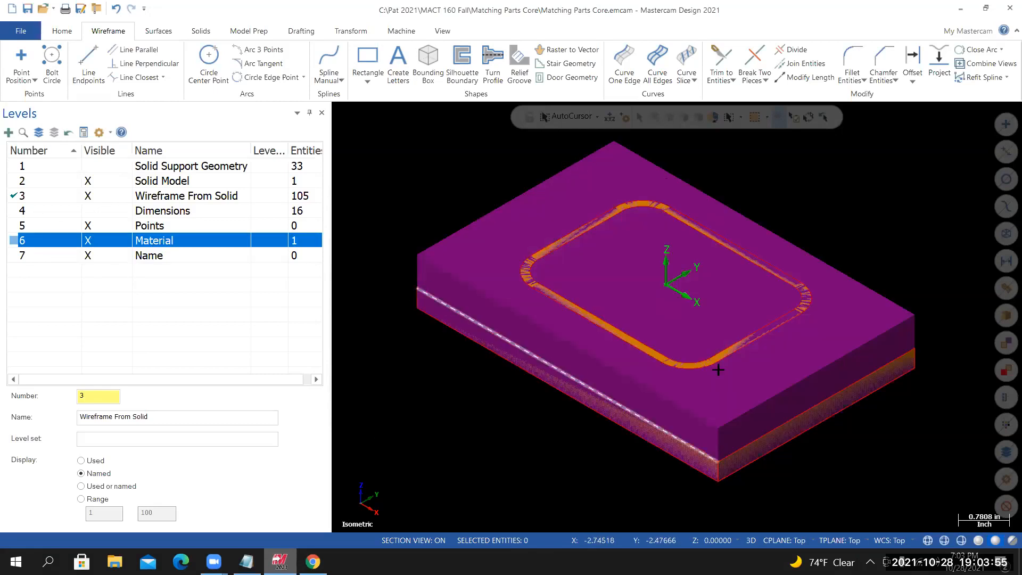
middle_click_drag(600, 347, 809, 335)
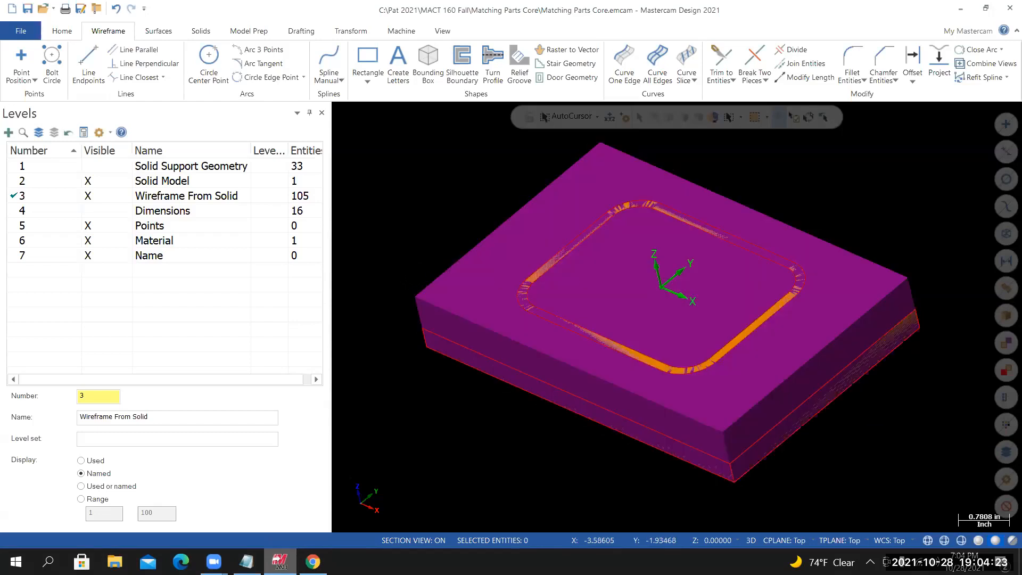
mouse_move(931, 408)
middle_mouse_down()
mouse_move(920, 431)
mouse_move(844, 362)
mouse_move(831, 368)
mouse_move(676, 317)
mouse_move(916, 303)
middle_mouse_up()
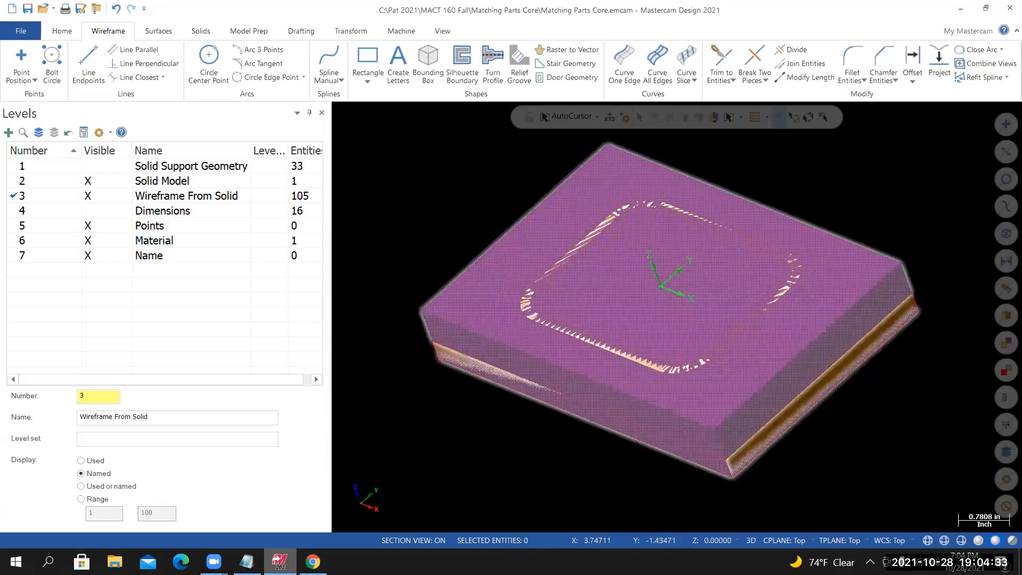
middle_click_drag(512, 463, 535, 463)
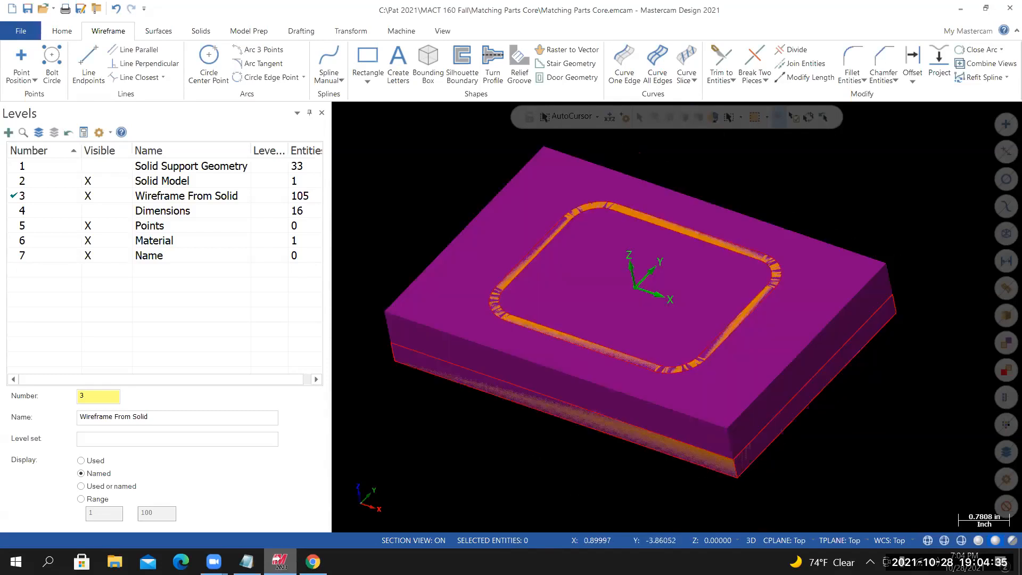
left_click(443, 31)
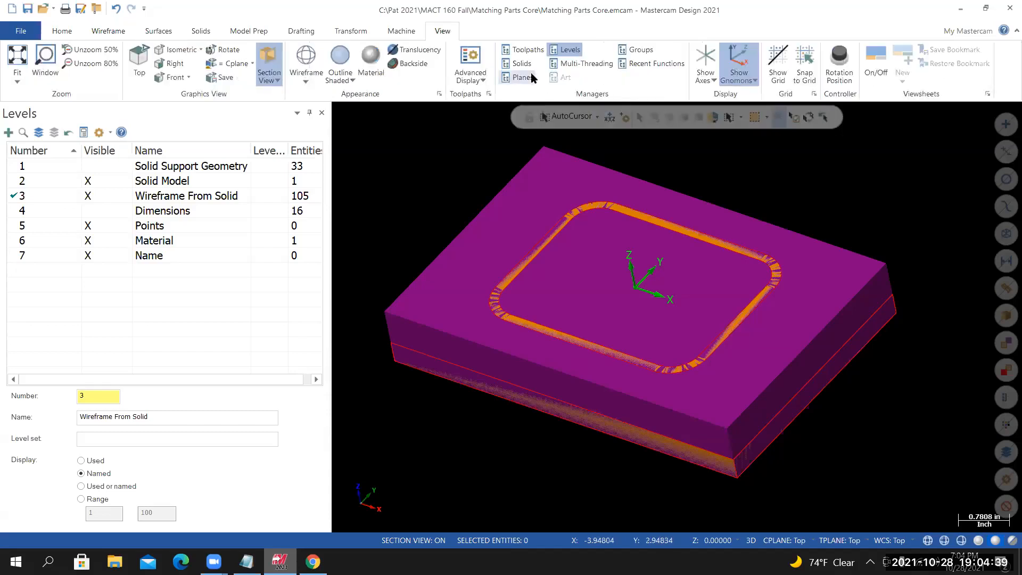
key("alt+l")
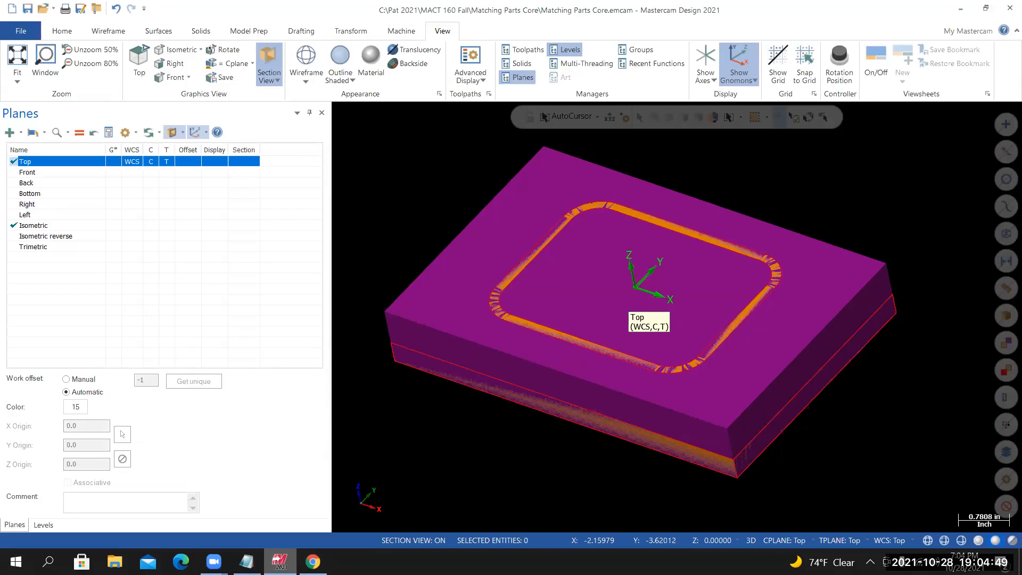
Start a new plane from the top solid face of the material block, and display the solids as translucent
left_click(9, 133)
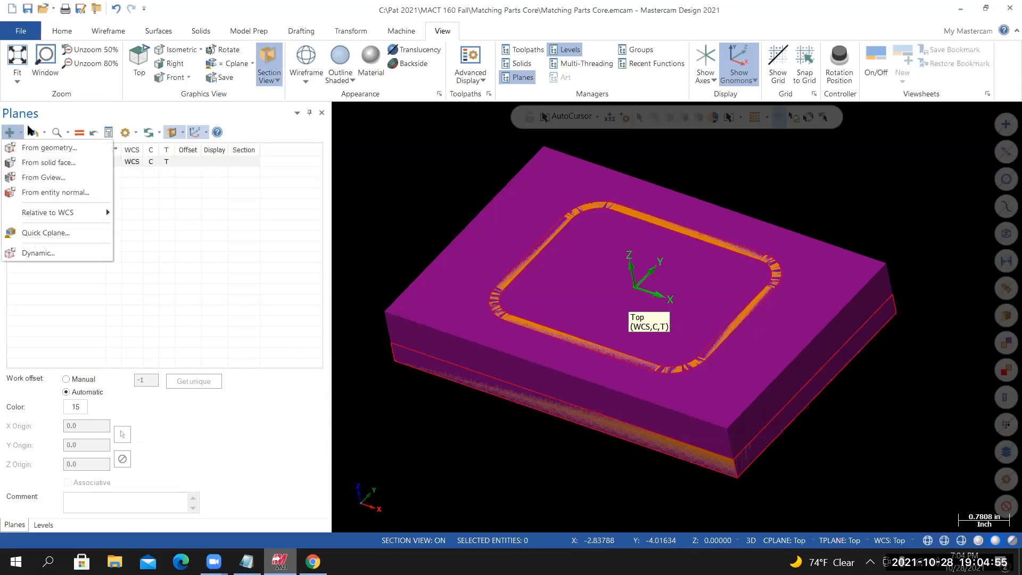
left_click(29, 163)
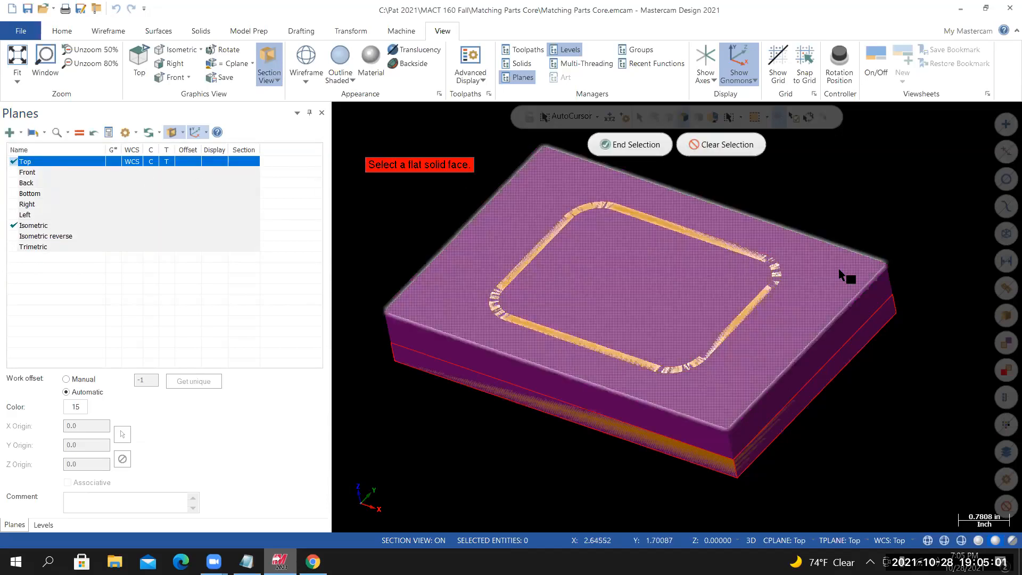
left_click(840, 270)
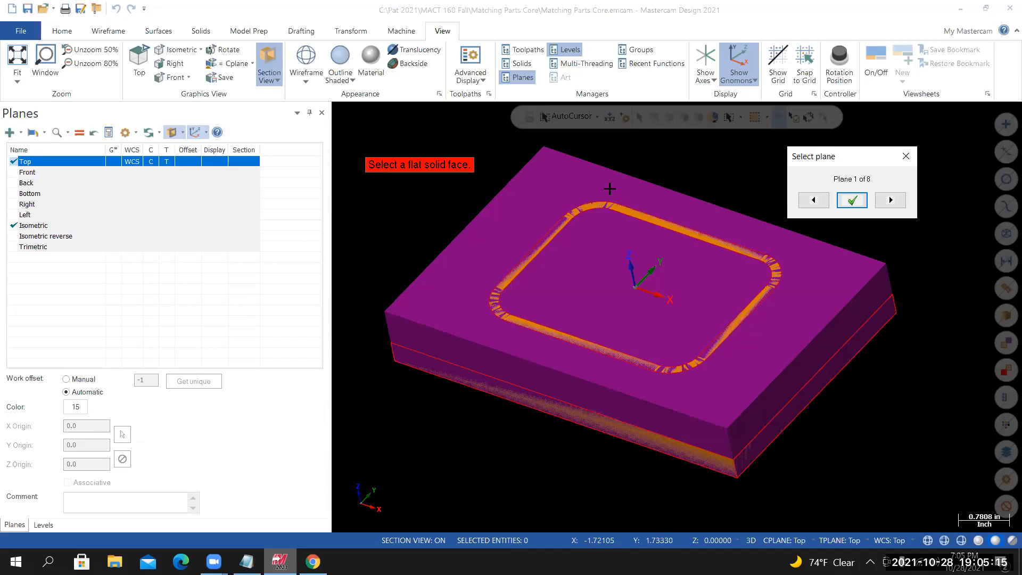
left_click(995, 542)
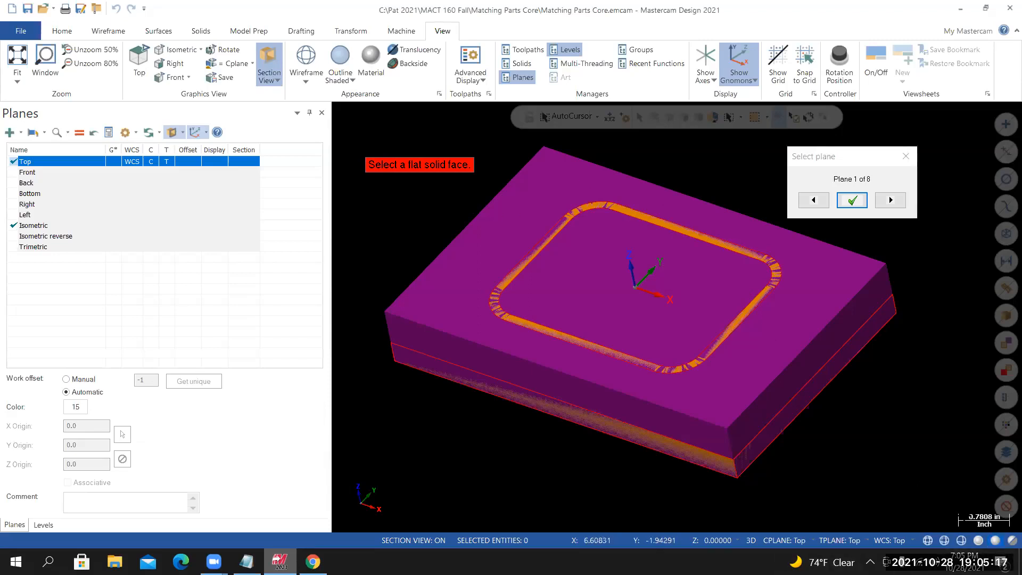
left_click(1006, 541)
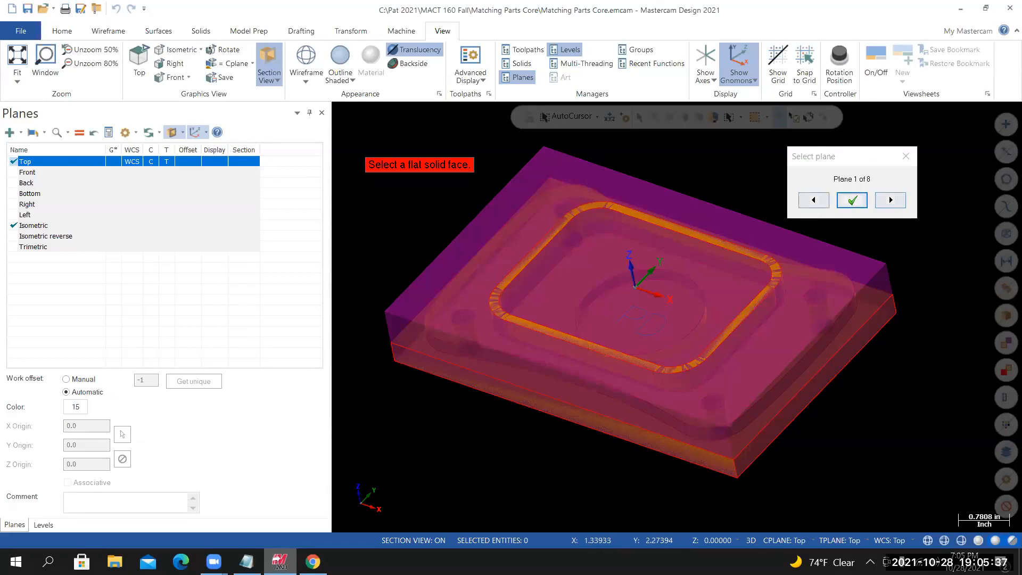
Cycle through the candidate plane orientations and accept plane 1 of 8, with Z pointing up from the top face
left_click(890, 202)
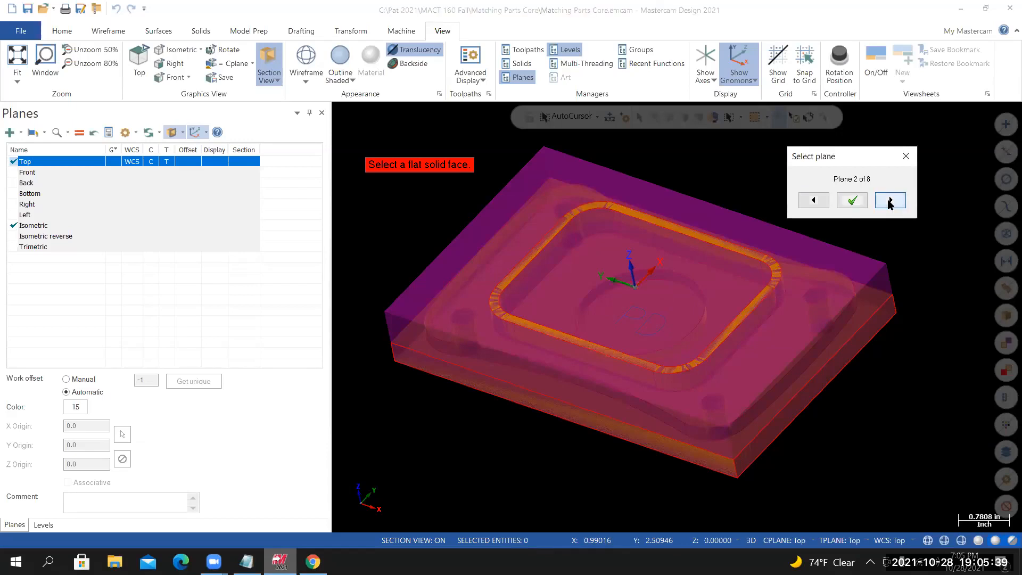
left_click(889, 202)
left_click(890, 202)
left_click(890, 202)
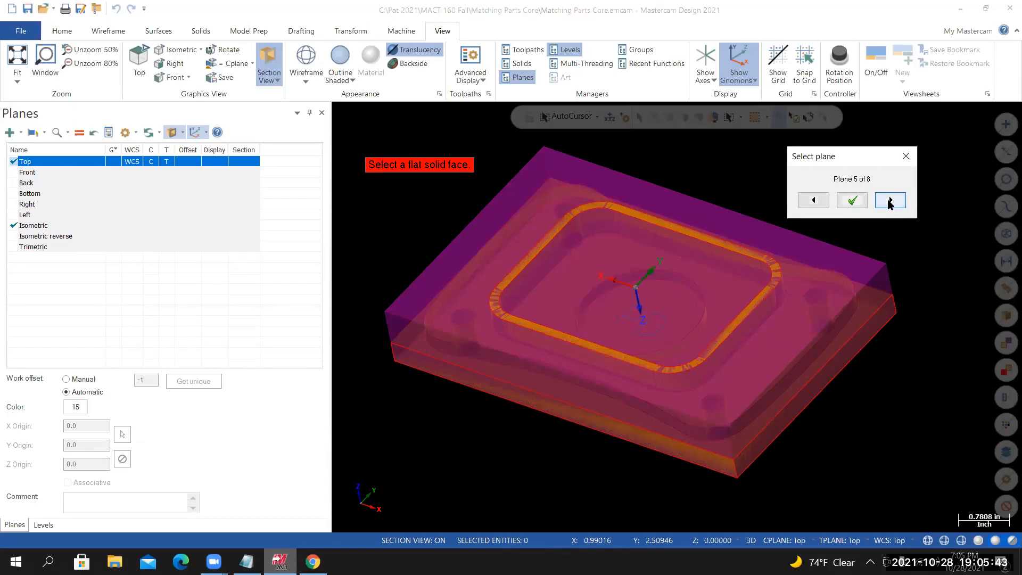
left_click(890, 202)
left_click(890, 201)
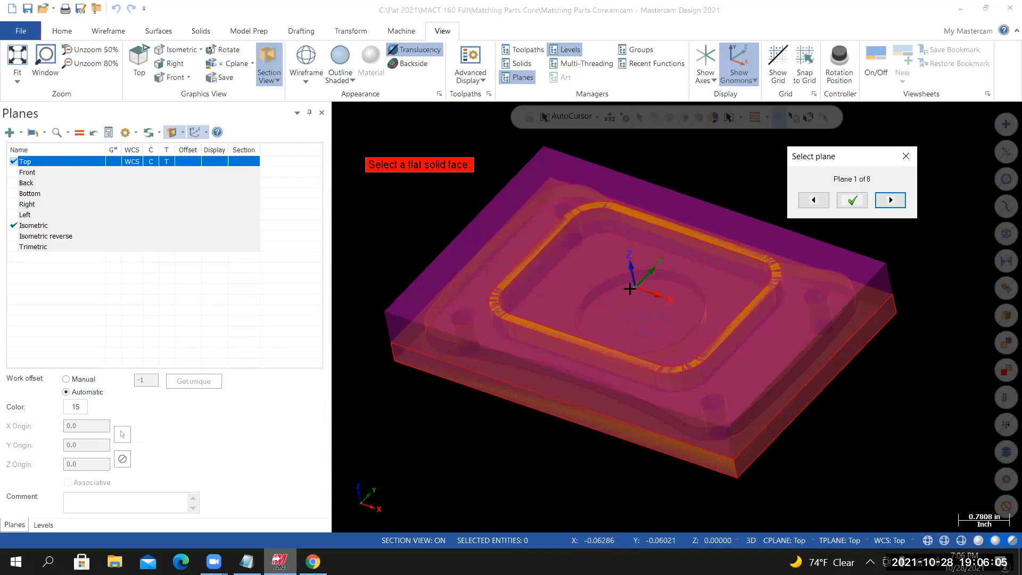
left_click(851, 200)
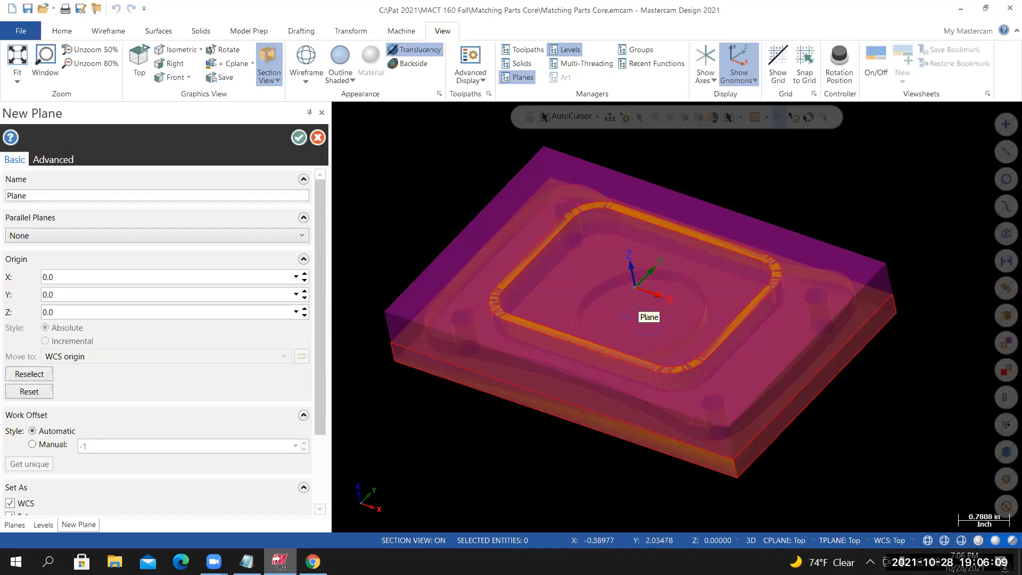
Name the new plane 1st Operation
double_click(52, 198)
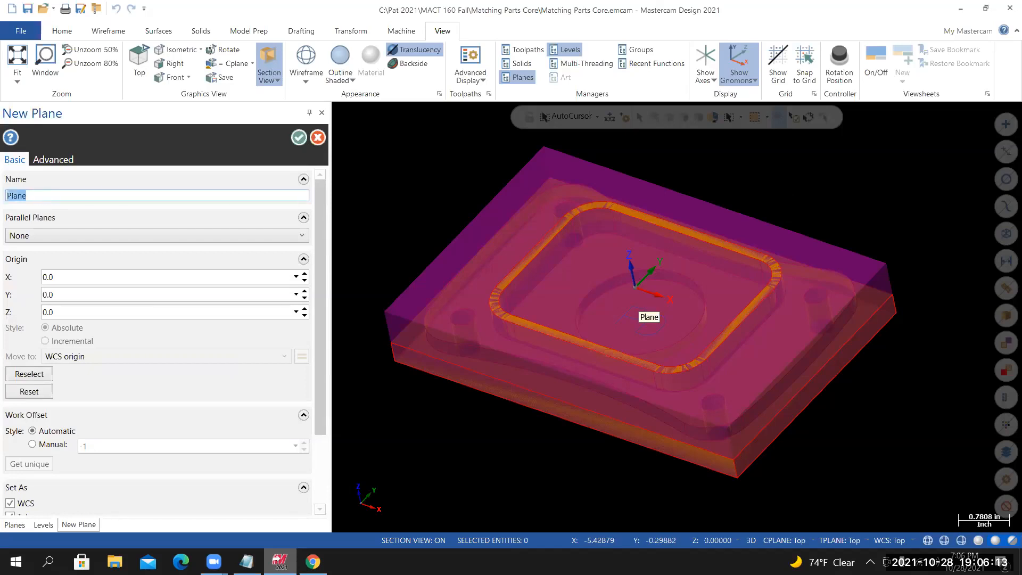
type("1st o")
key("BackSpace")
key("BackSpace")
key("BackSpace")
type("ion")
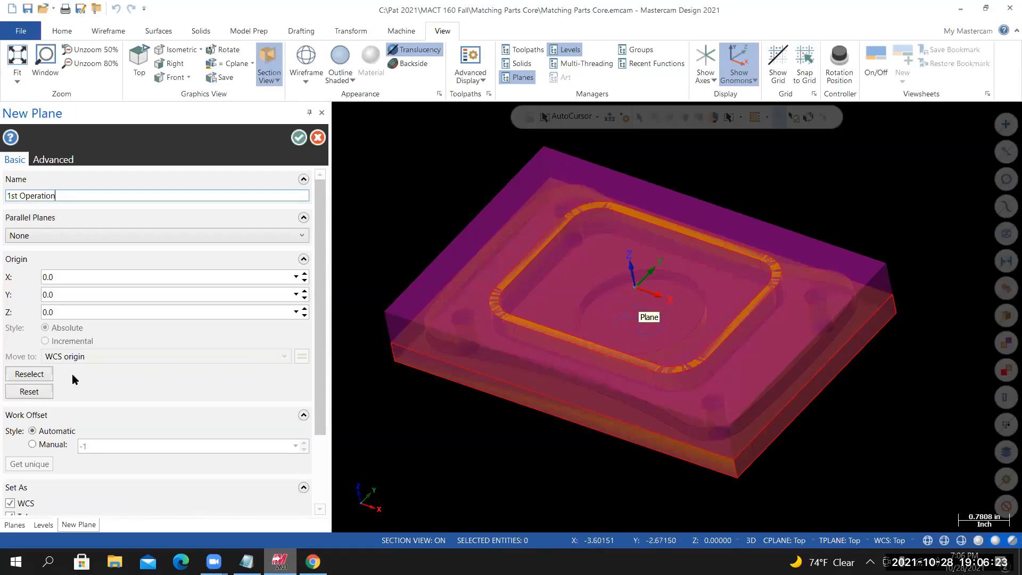
Reselect the 1st Operation plane's origin at the material block's bottom corner, X 3.25, Y 2.125, Z -1.0
left_click(27, 374)
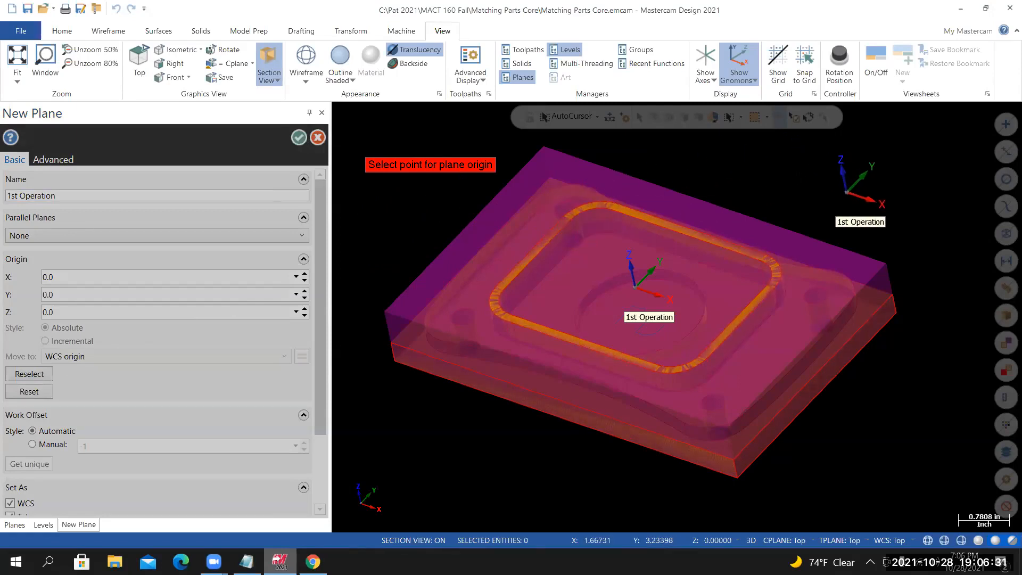
middle_click_drag(926, 296, 880, 306)
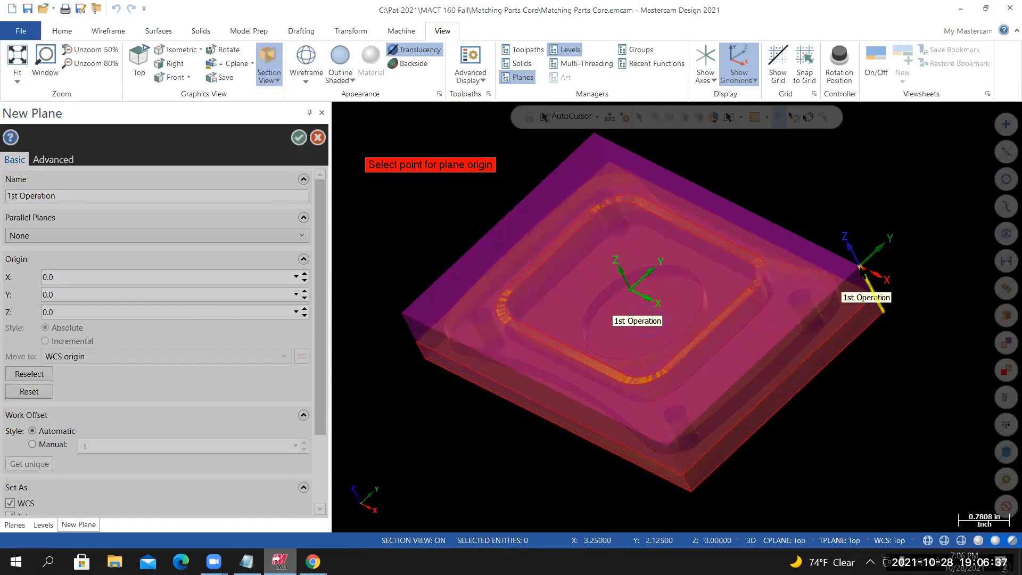
left_click(882, 311)
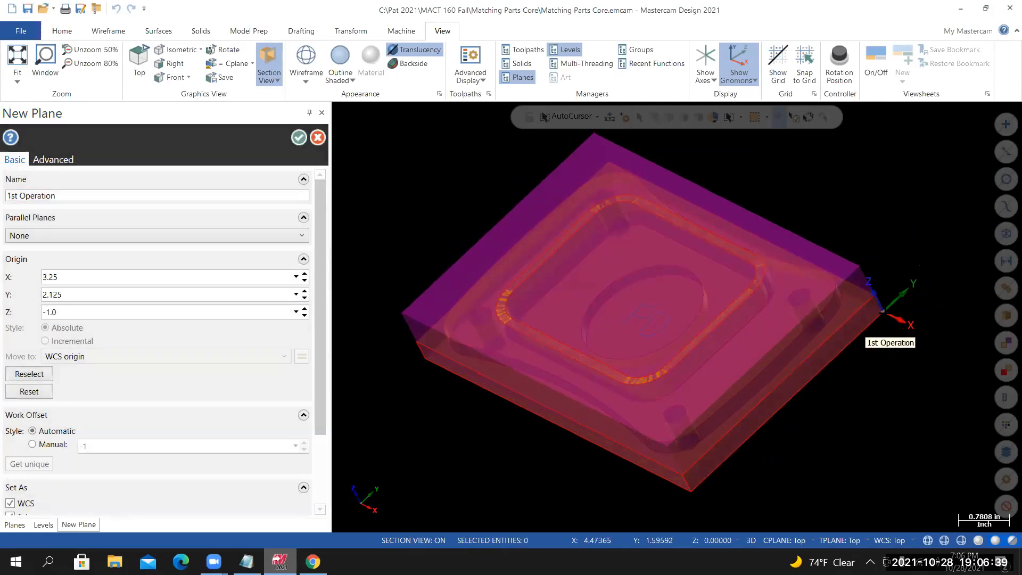
mouse_move(865, 452)
middle_mouse_down()
mouse_move(931, 439)
mouse_move(873, 450)
mouse_move(877, 471)
mouse_move(873, 442)
mouse_move(788, 390)
middle_mouse_up()
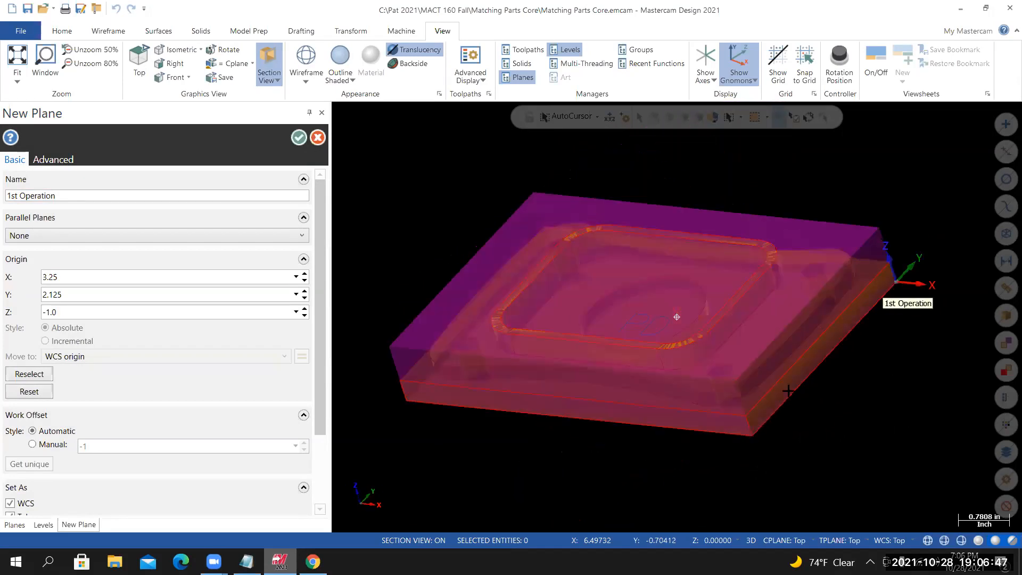
scroll(313, 409, "down", 2)
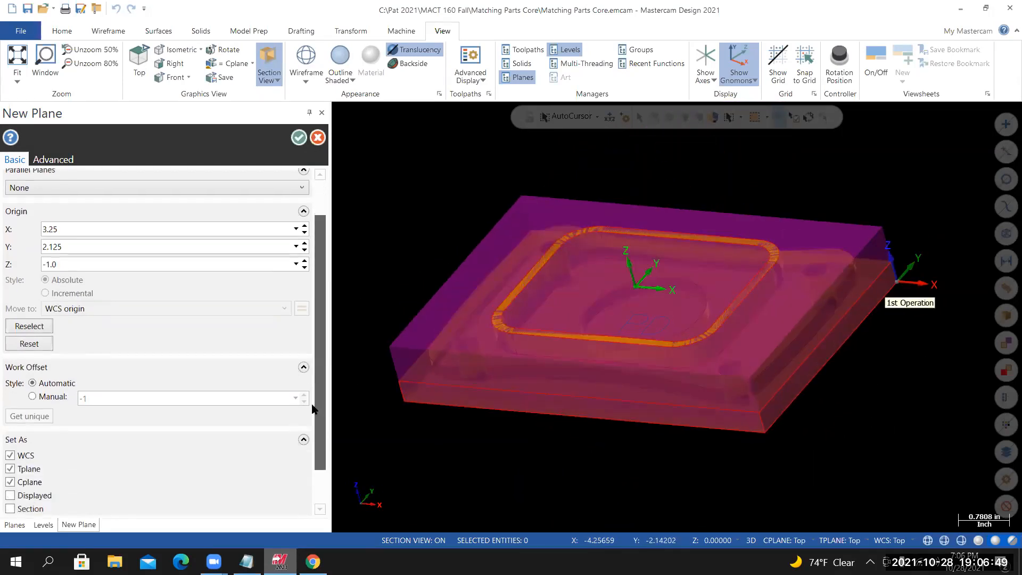
scroll(313, 409, "down", 2)
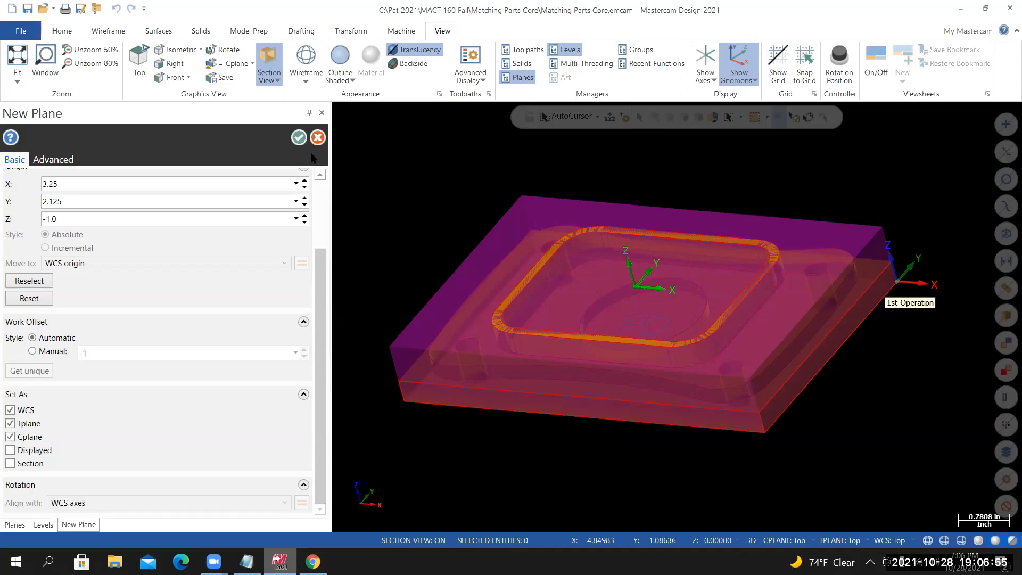
Confirm the new 1st Operation plane with WCS, Tplane and Cplane set to it
left_click(298, 138)
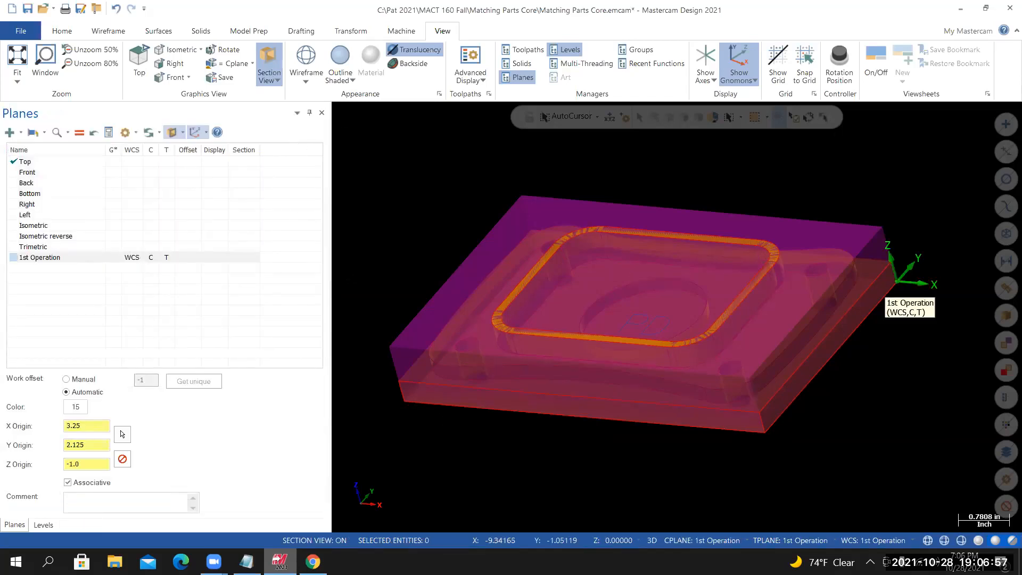
middle_click_drag(677, 317, 639, 287)
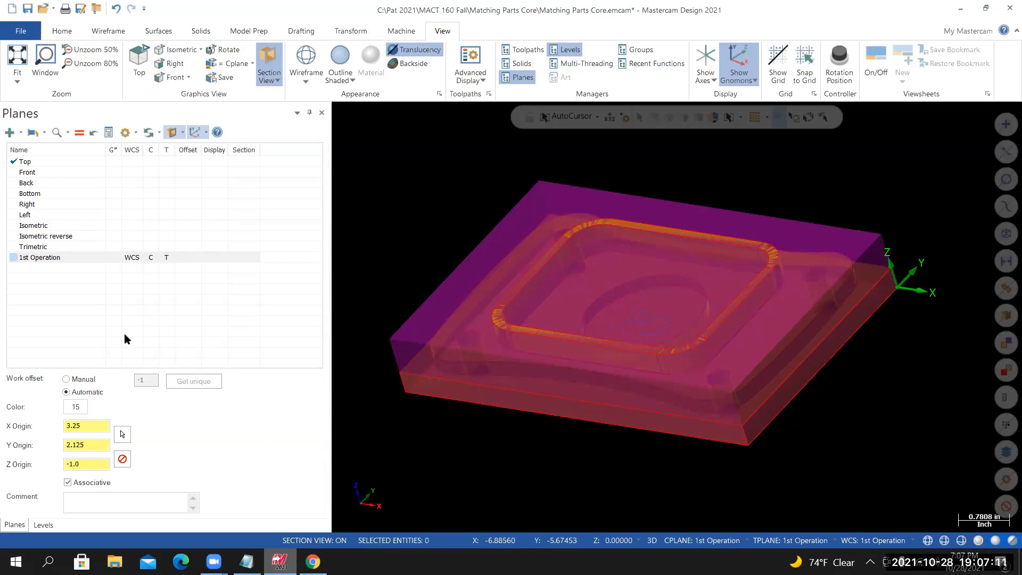
left_click(11, 132)
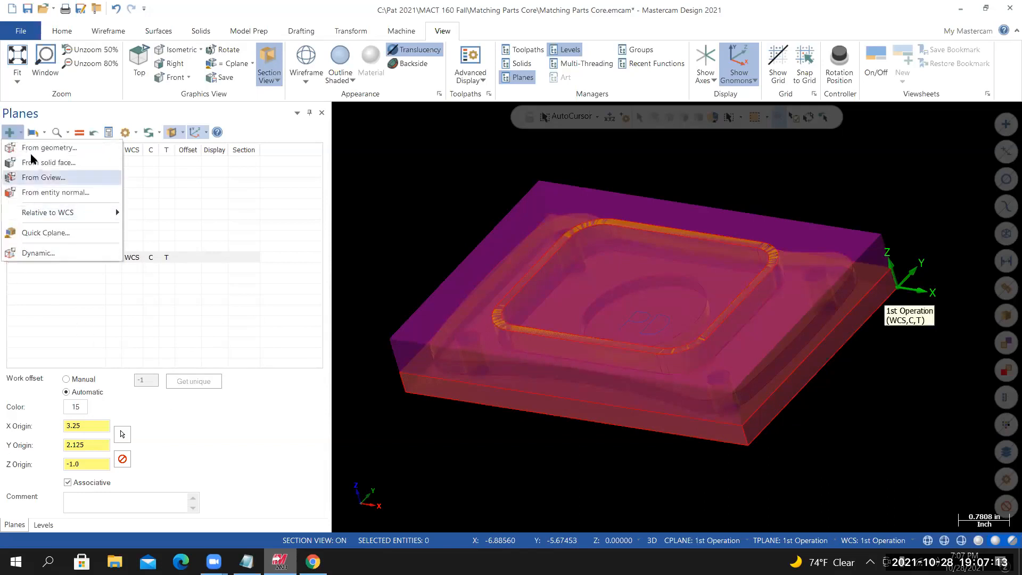
left_click(46, 163)
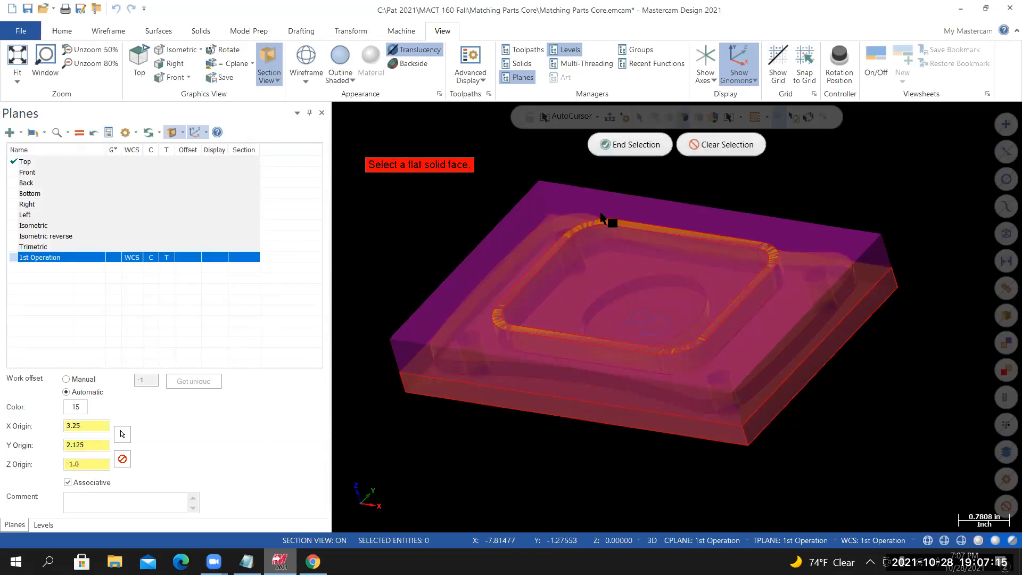
left_click(596, 248)
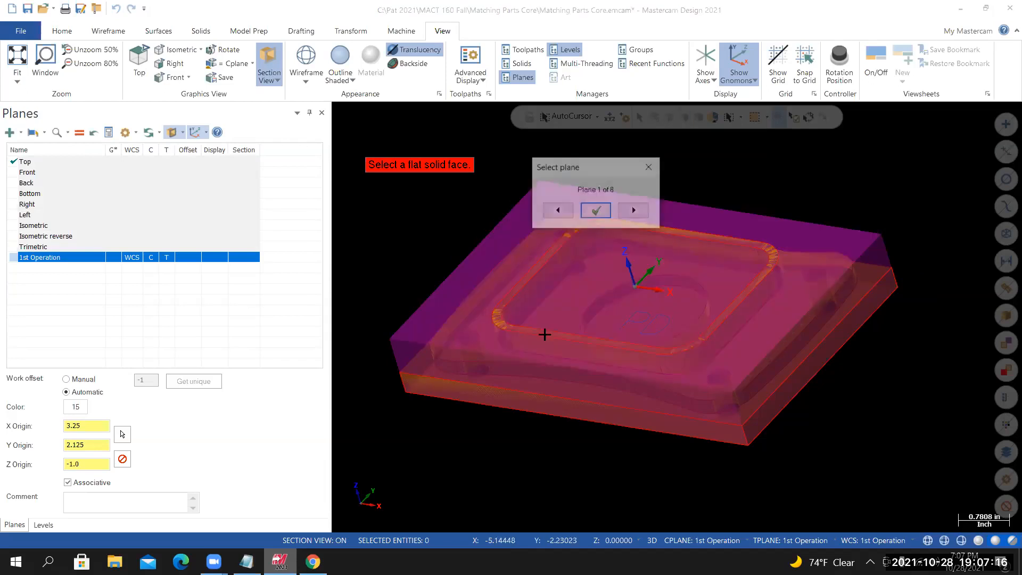
left_click(593, 210)
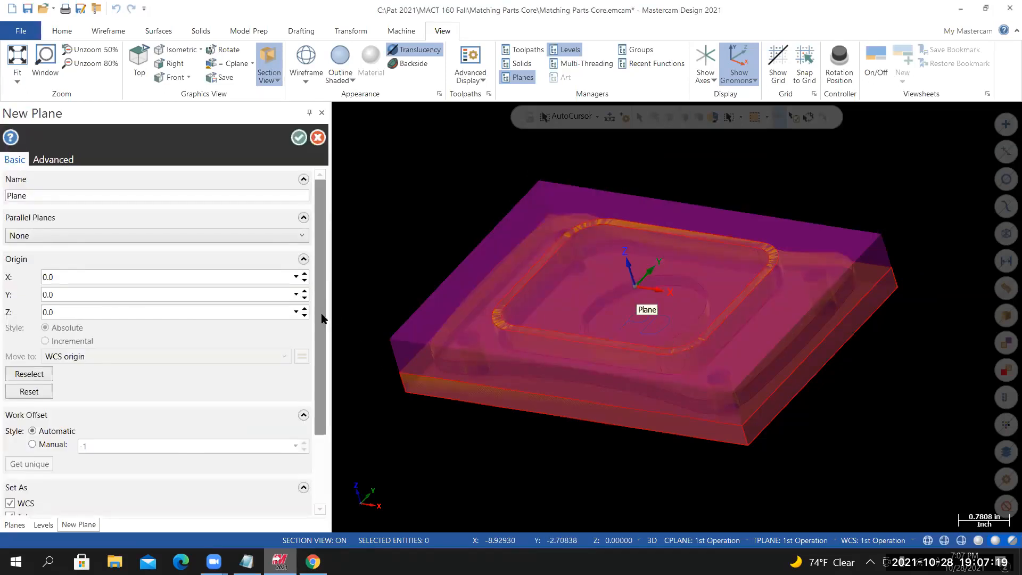
scroll(47, 397, "down", 3)
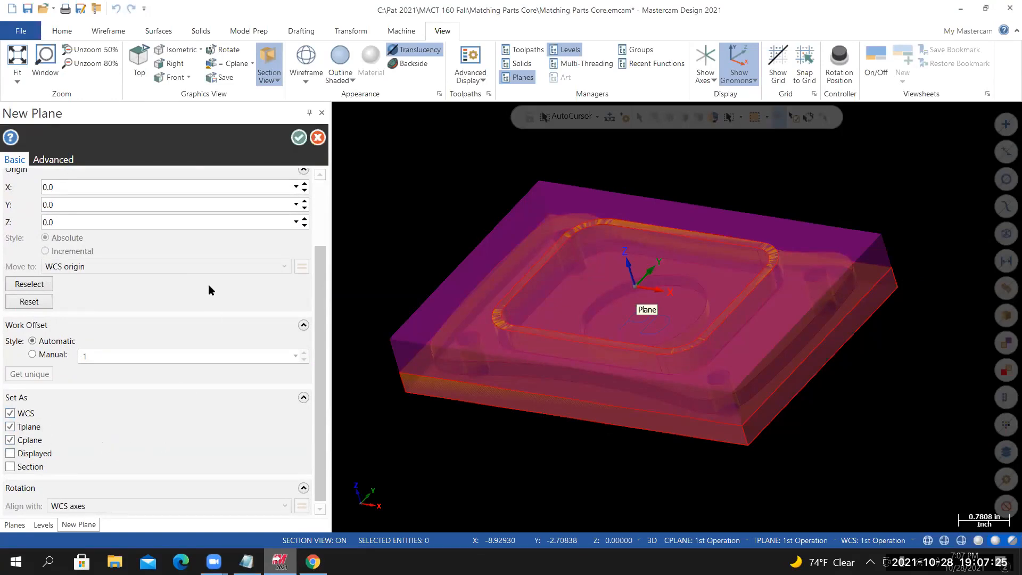
left_click(317, 138)
Turn off the translucent display of the solids and hide level 6, Material
middle_click_drag(682, 423, 744, 427)
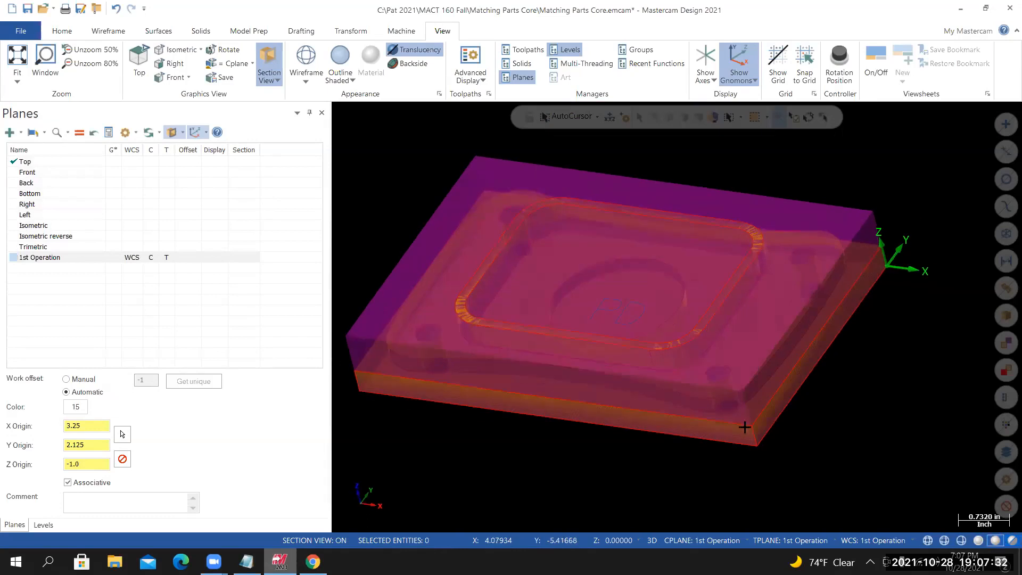
left_click(1011, 541)
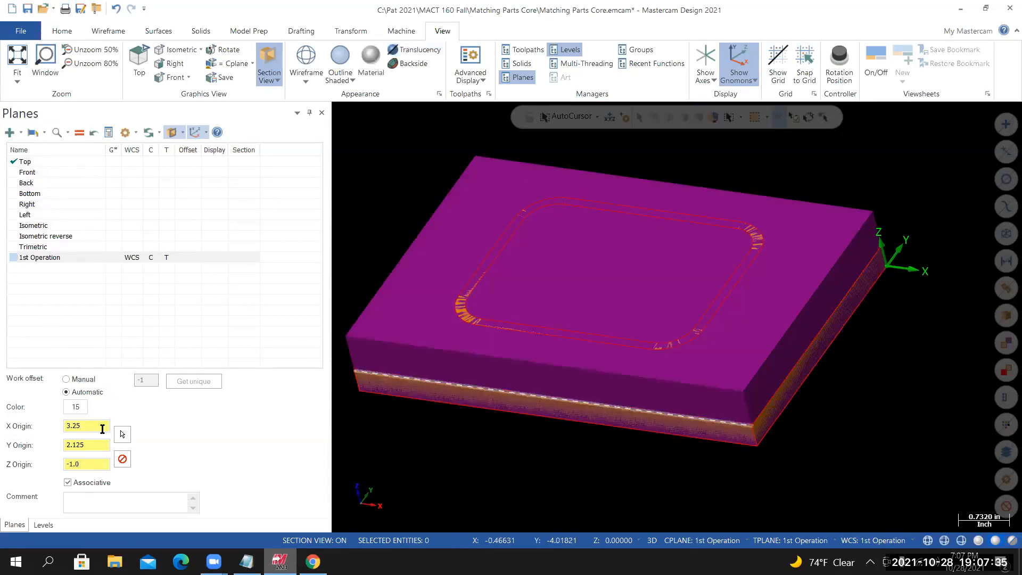
left_click(321, 112)
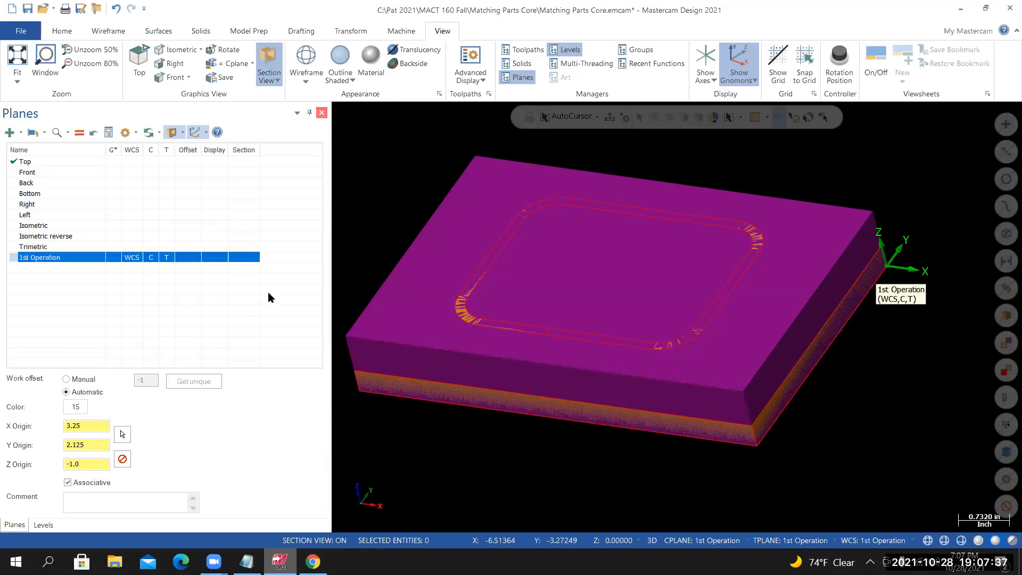
left_click(86, 241)
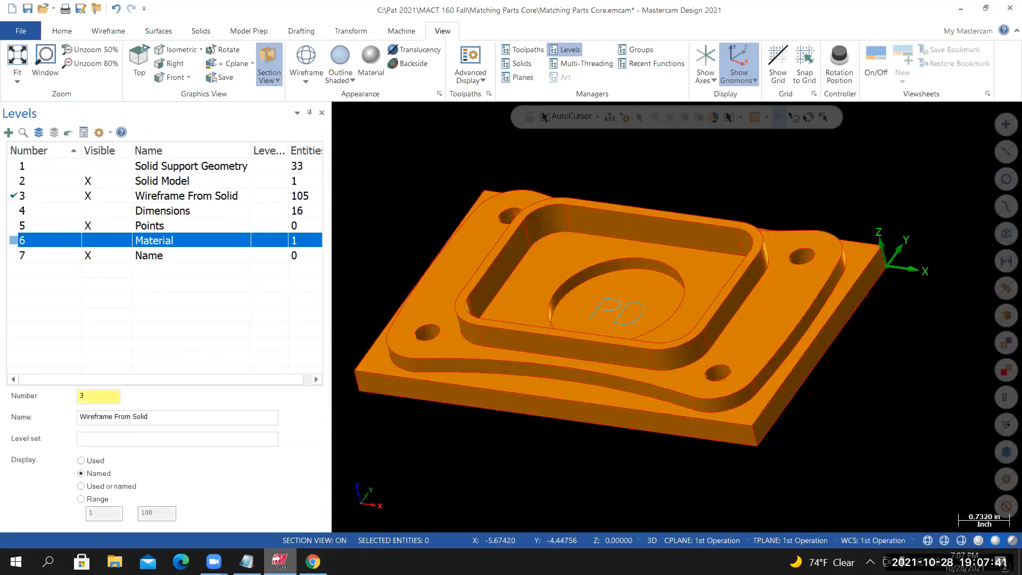
Show the part in an isometric view fitted to the window, and save the Matching Parts Core file
right_click(488, 235)
left_click(464, 292)
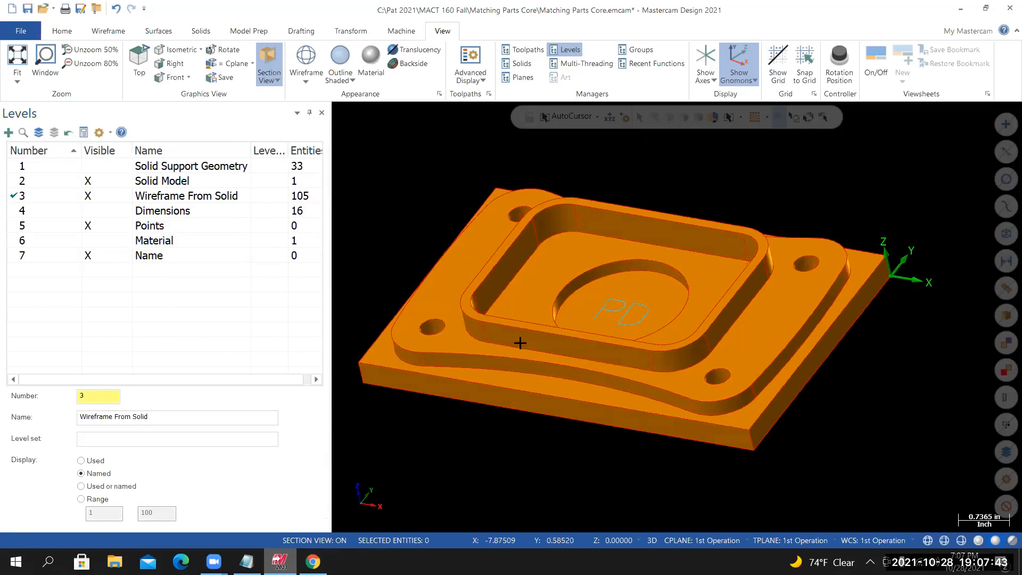
right_click(473, 169)
left_click(503, 226)
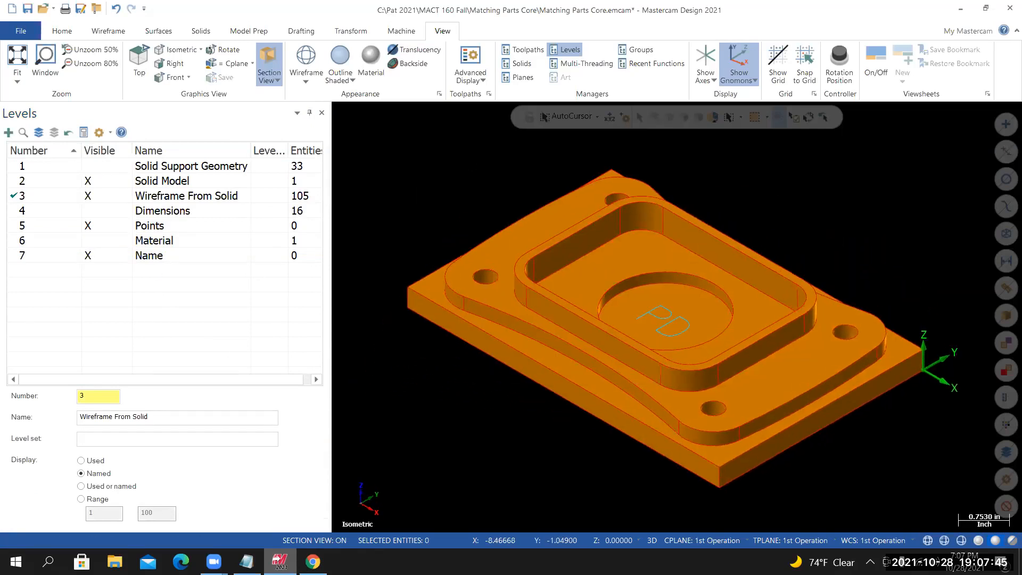
left_click(38, 35)
left_click(48, 166)
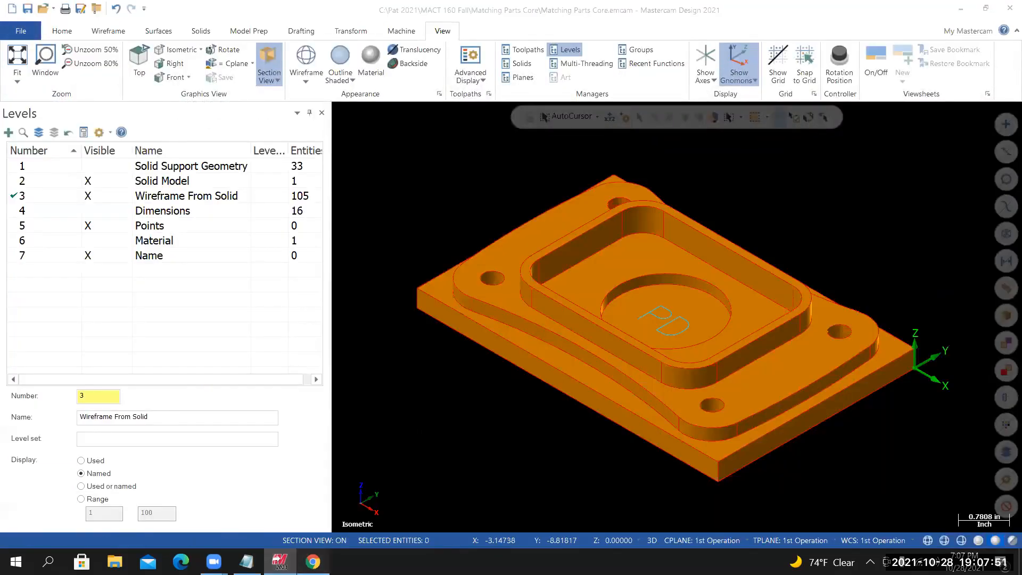
Switch to Chrome and review the Matching Parts-Core modeling steps through the start of the Creating Toolpaths section
key("alt+Tab")
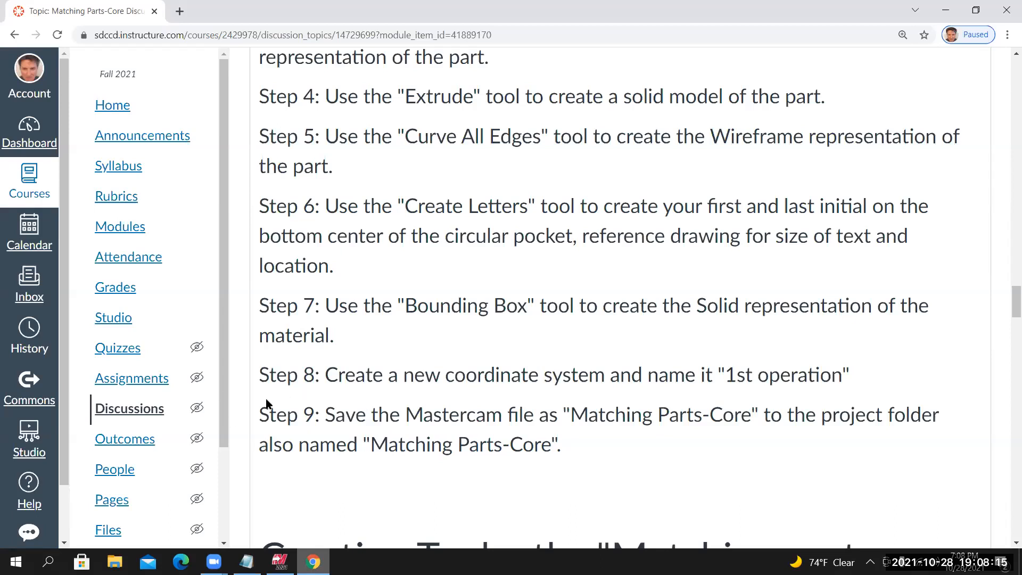
scroll(301, 449, "up", 2)
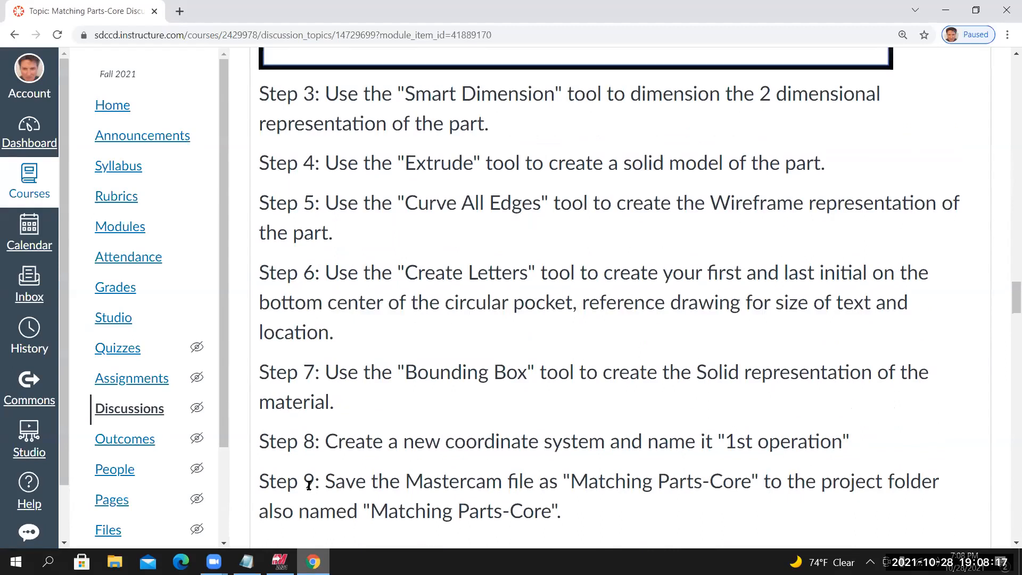
scroll(325, 363, "up", 12)
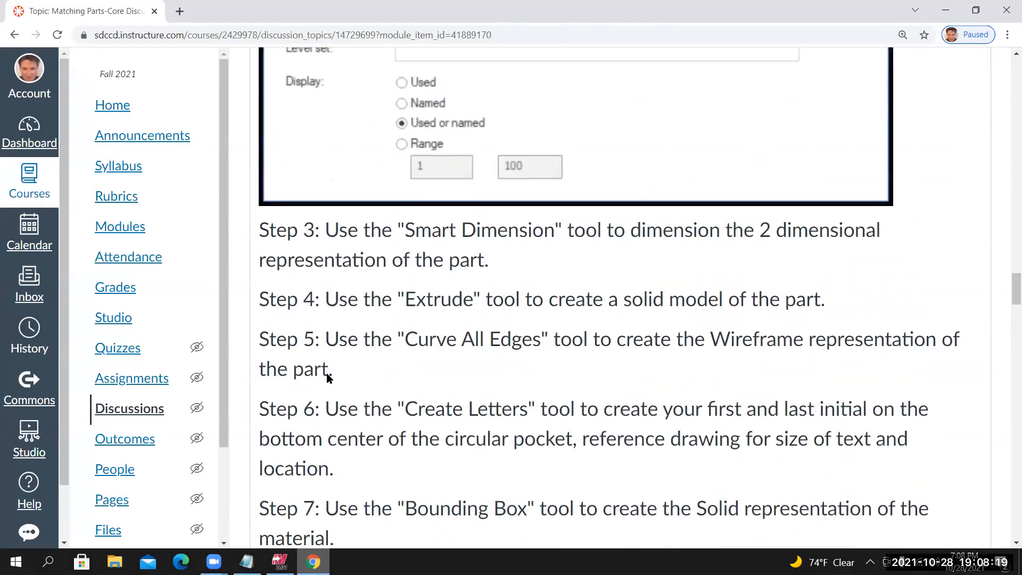
scroll(327, 325, "up", 6)
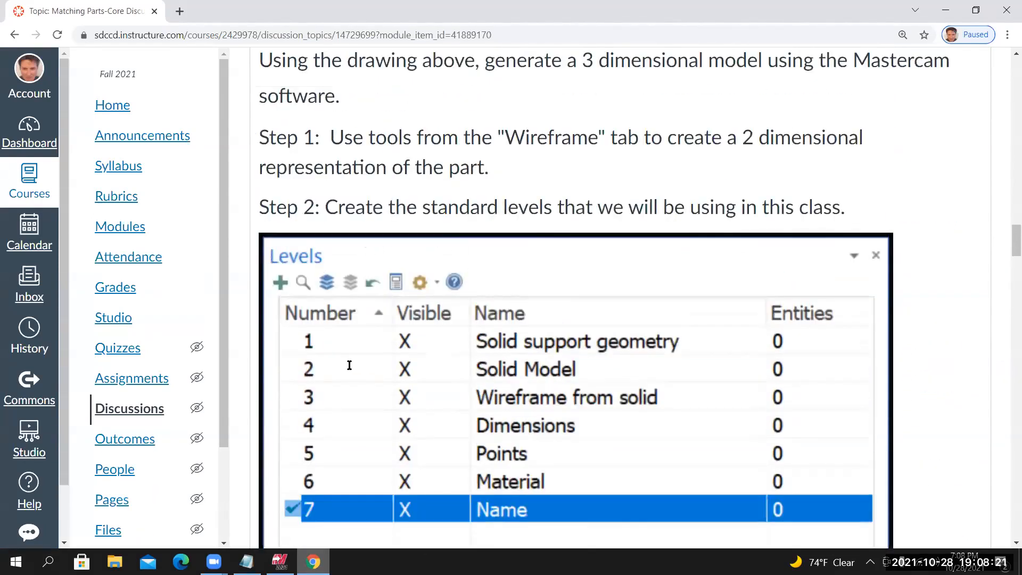
scroll(363, 375, "down", 11)
scroll(367, 380, "down", 15)
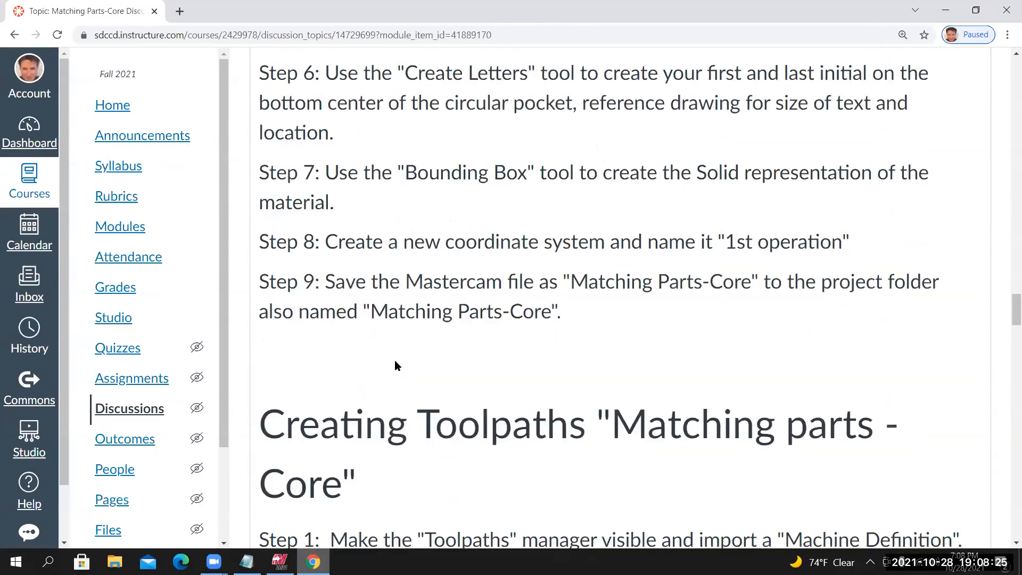
scroll(394, 365, "down", 4)
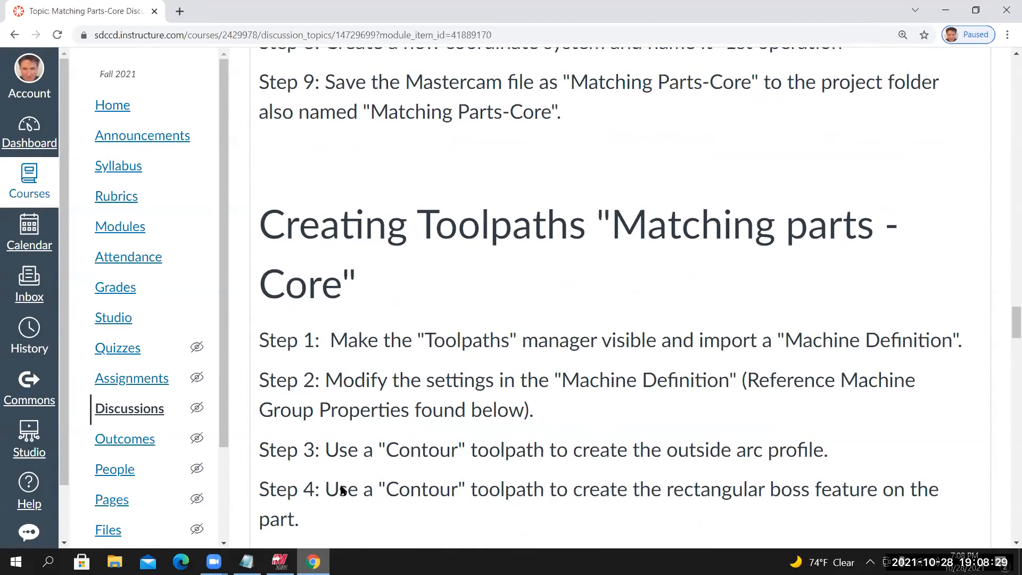
Switch back to Mastercam and examine the finished core part from several angles
left_click(279, 561)
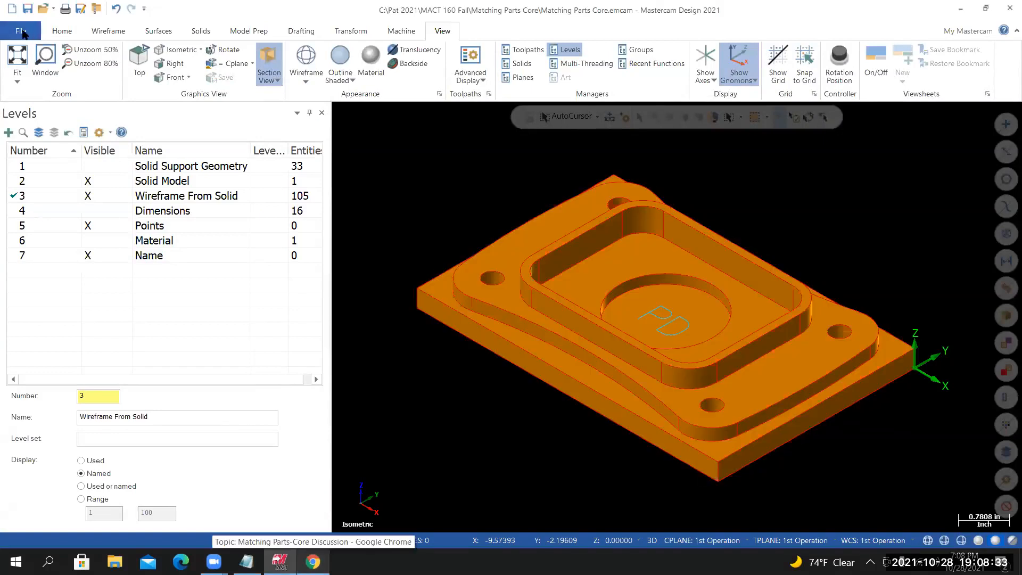
left_click(21, 32)
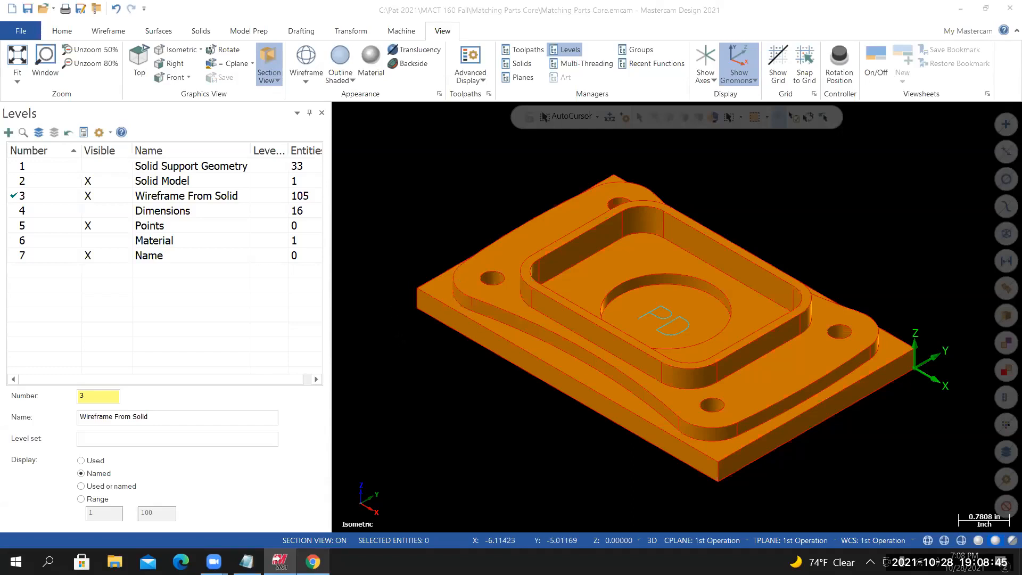
mouse_move(650, 401)
middle_mouse_down()
mouse_move(596, 373)
mouse_move(393, 320)
middle_mouse_up()
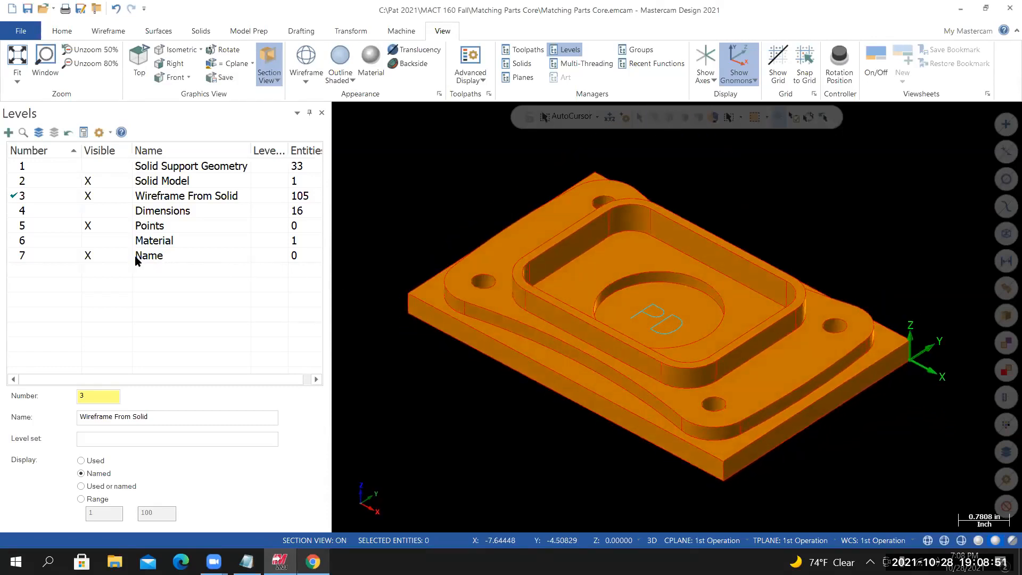
mouse_move(677, 317)
middle_mouse_down()
mouse_move(632, 367)
mouse_move(655, 303)
mouse_move(636, 310)
mouse_move(663, 331)
middle_mouse_up()
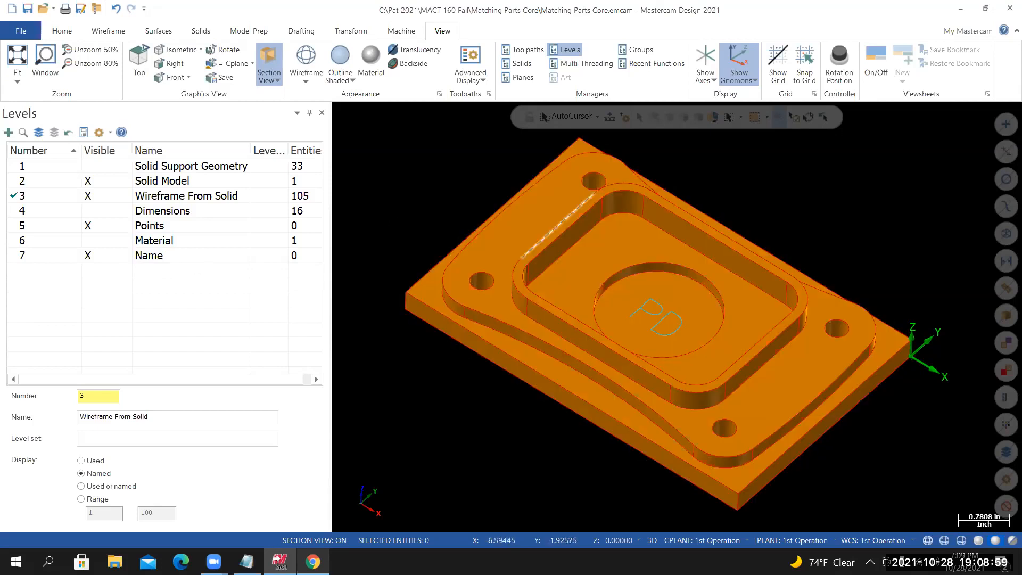
mouse_move(675, 406)
middle_mouse_down()
mouse_move(675, 394)
mouse_move(689, 403)
mouse_move(687, 347)
middle_mouse_up()
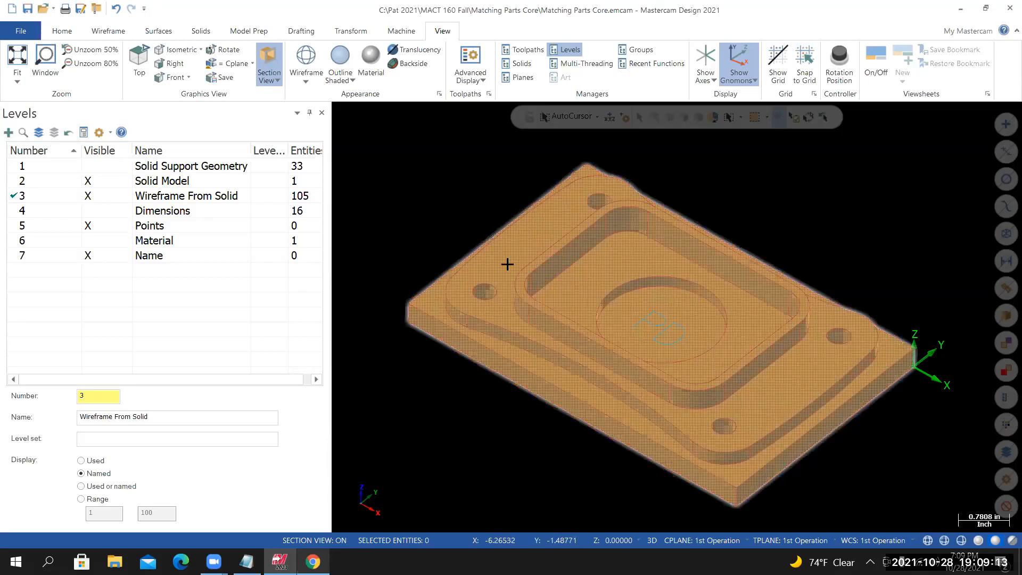
middle_click_drag(676, 317, 905, 266)
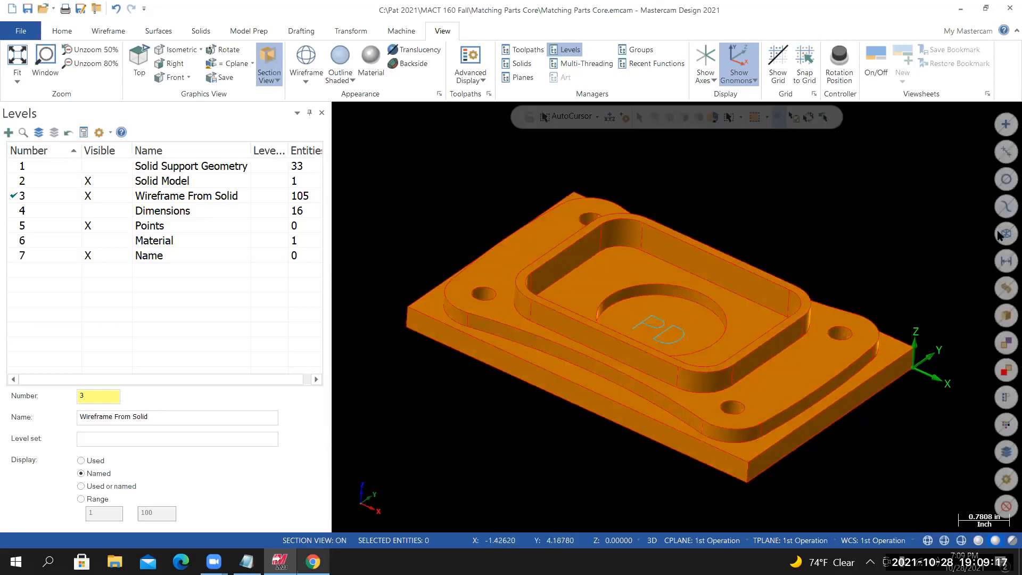
left_click(776, 292)
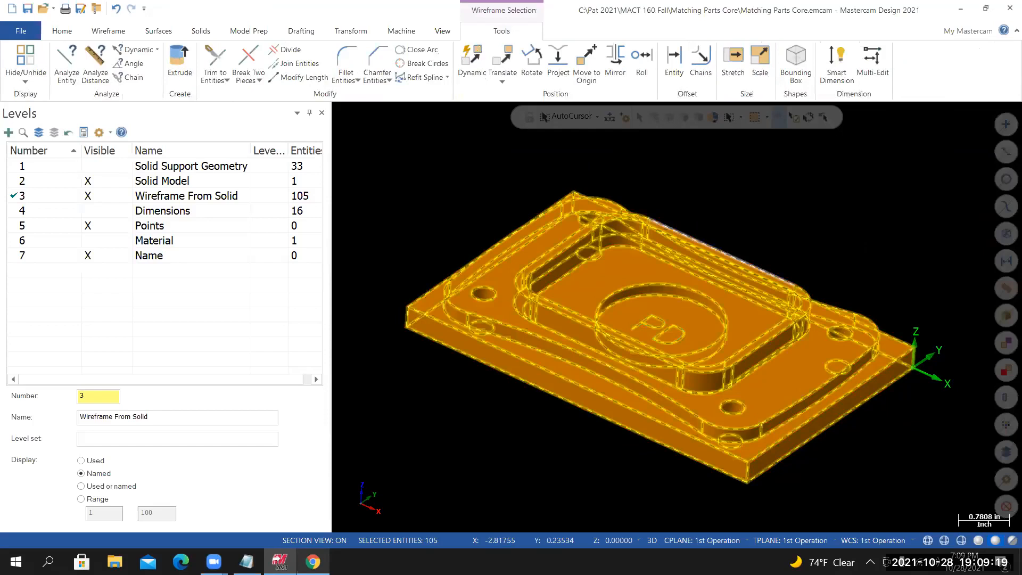
key("Escape")
middle_click_drag(654, 319, 666, 317)
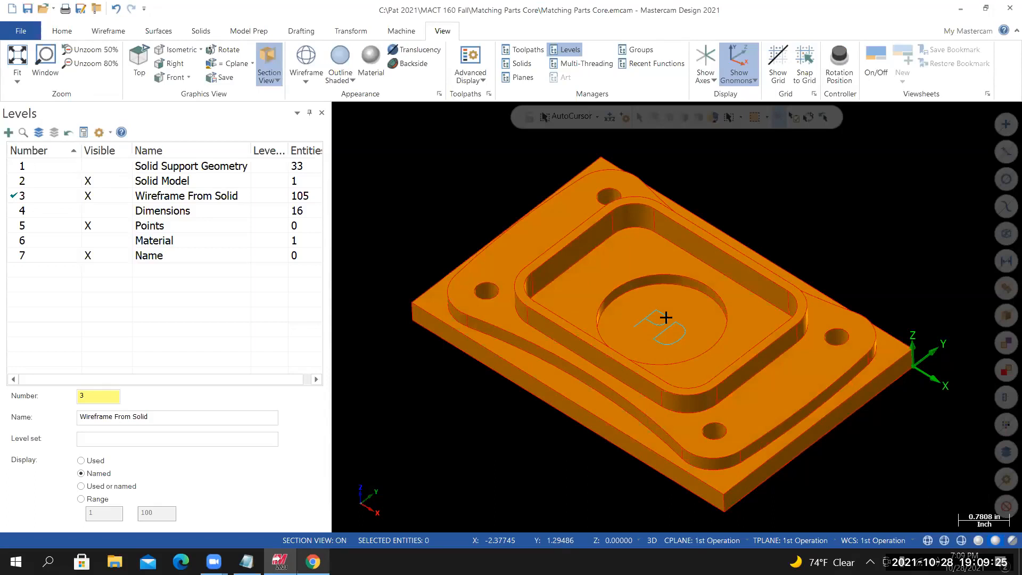
Select all entities of color 82, the initials lettering in the circular pocket, using the Select All color mask
left_click(1001, 424)
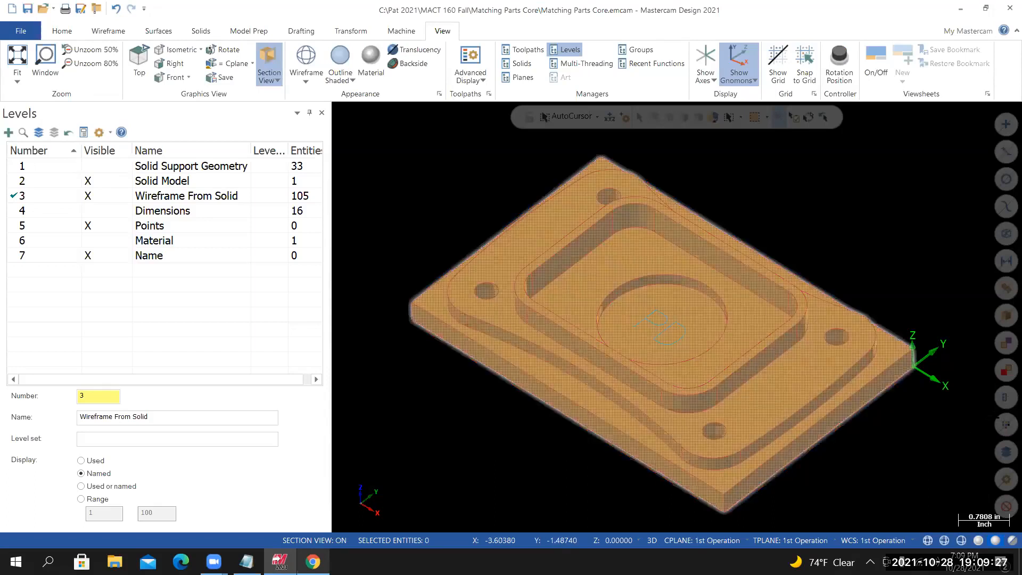
left_click(1005, 424)
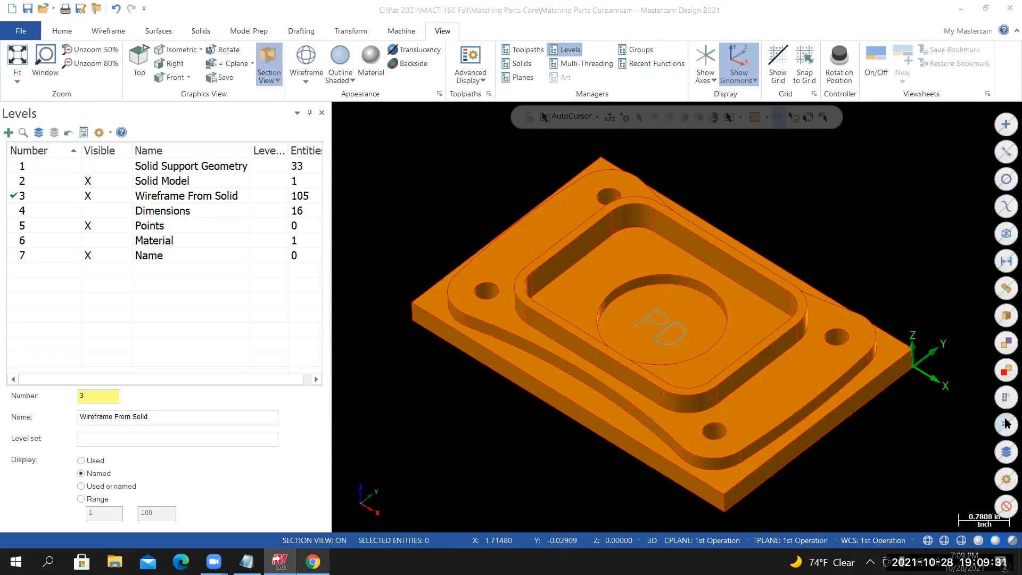
left_click(1005, 419)
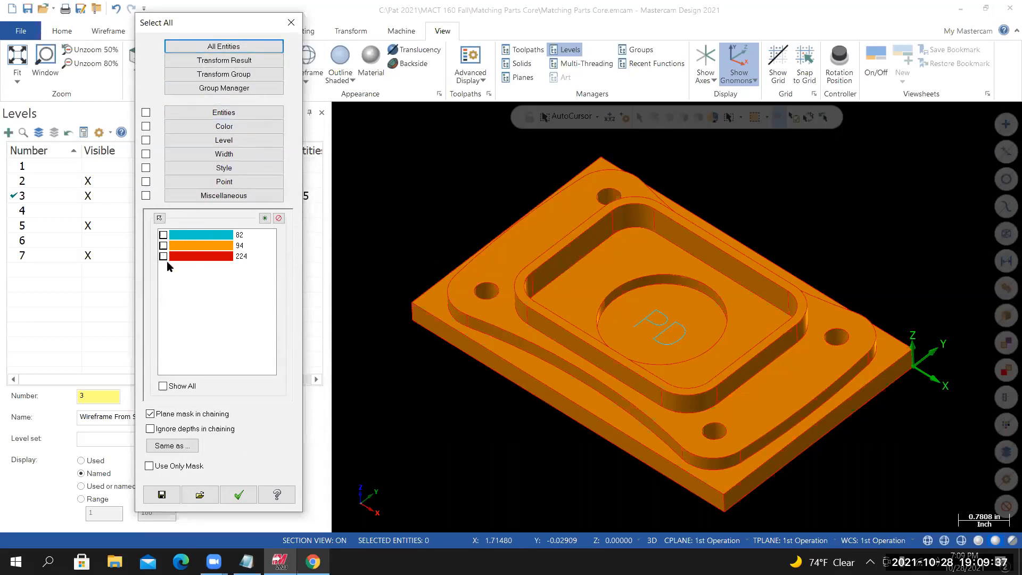
left_click(168, 235)
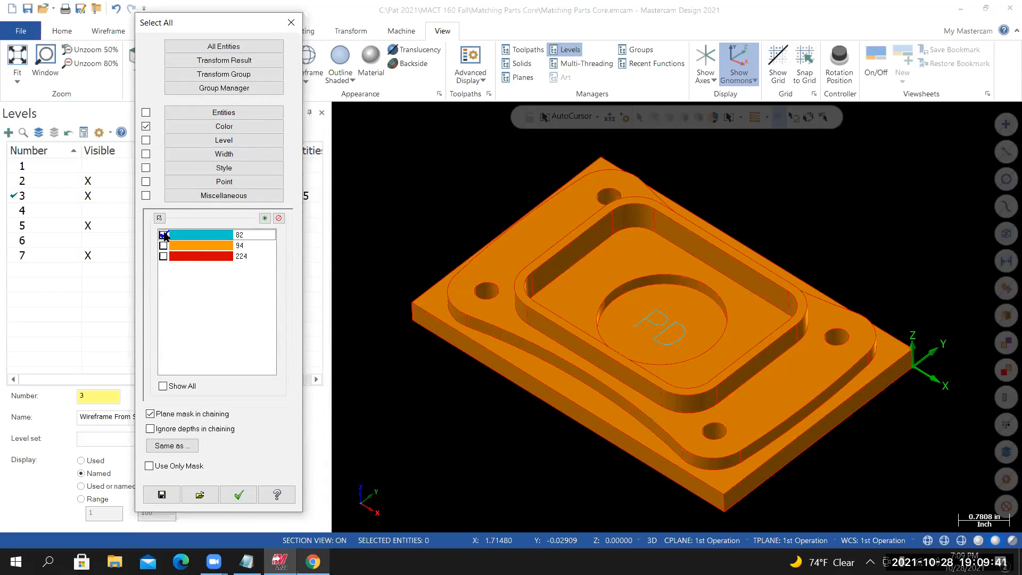
left_click(239, 495)
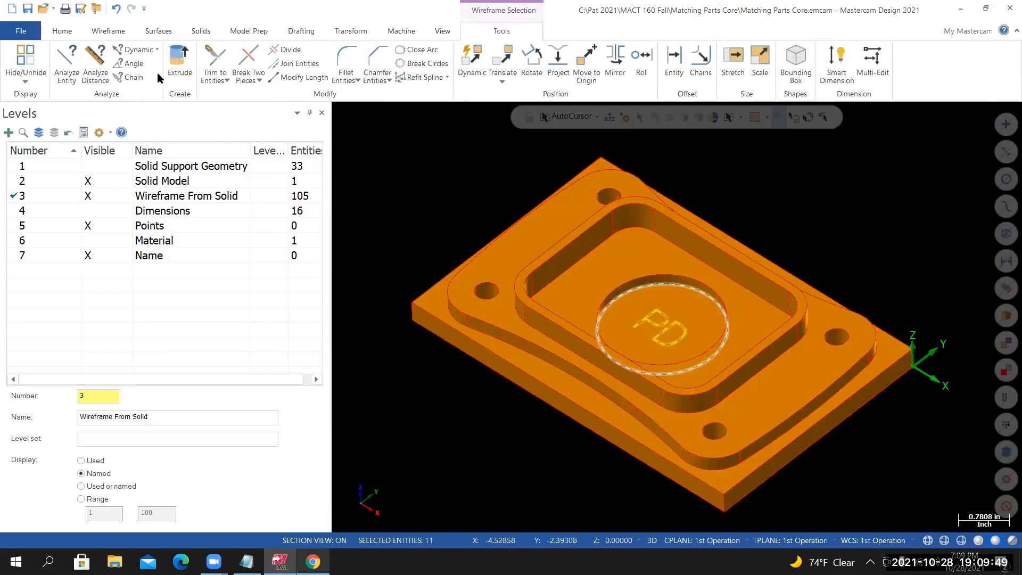
Move the selected initials lettering to level 7 with Change Levels, without using the active level
left_click(60, 32)
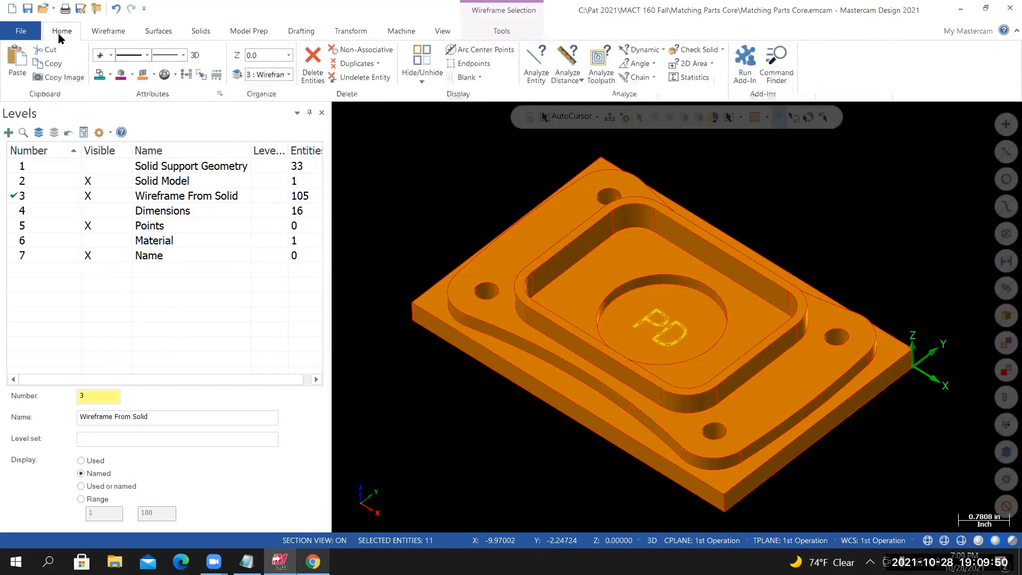
left_click(237, 75)
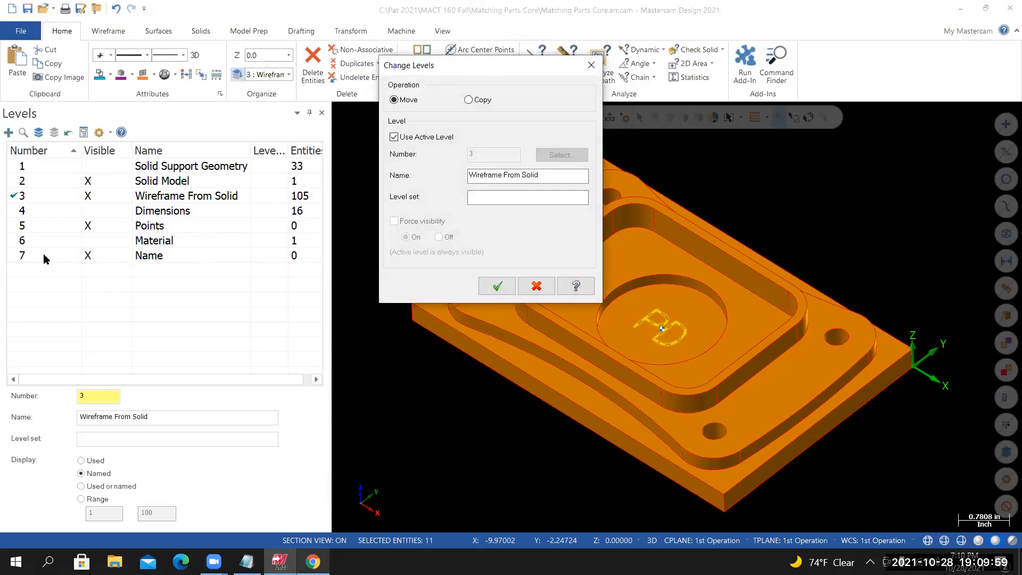
left_click(394, 138)
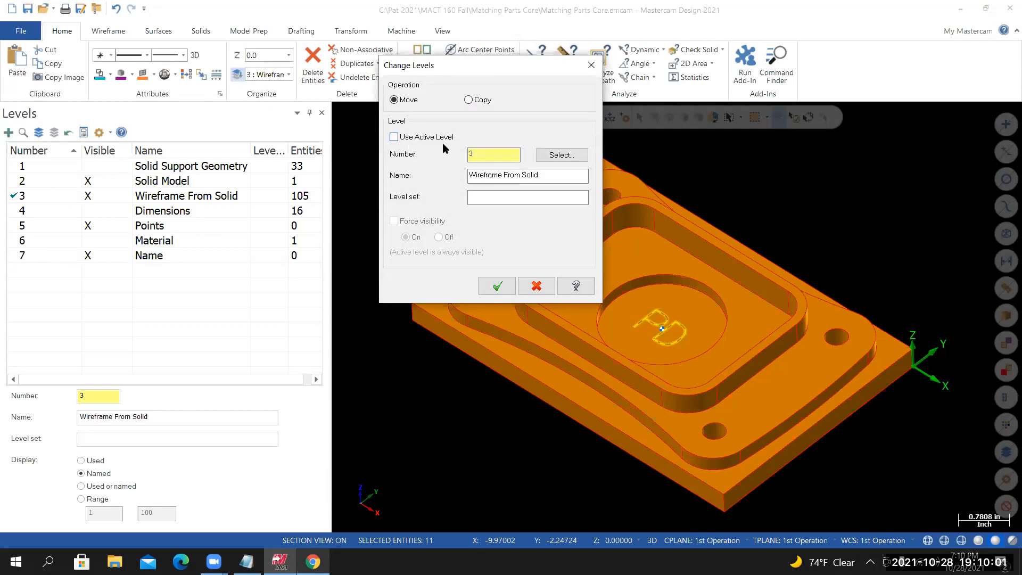
double_click(474, 156)
type("7")
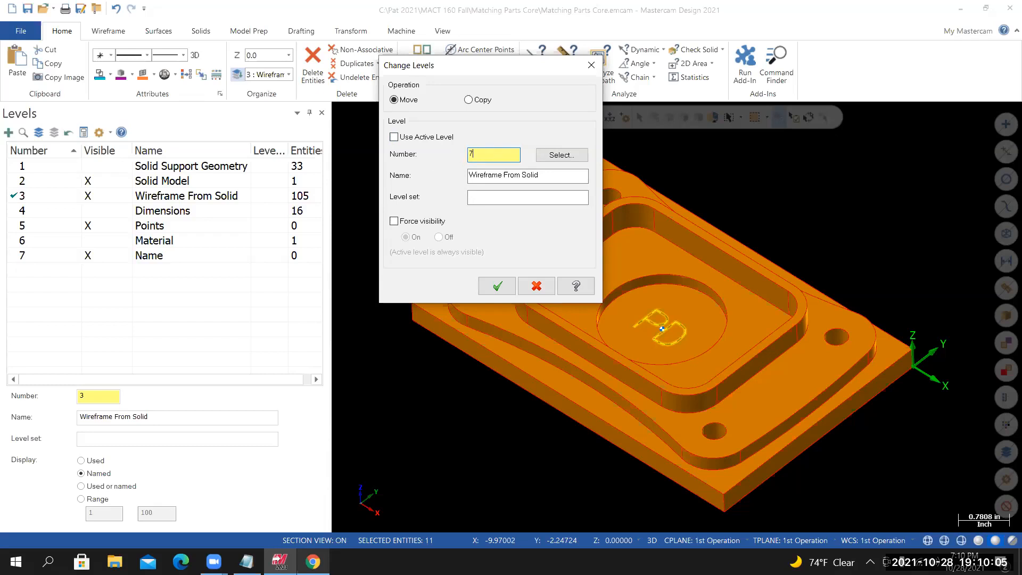
left_click(488, 289)
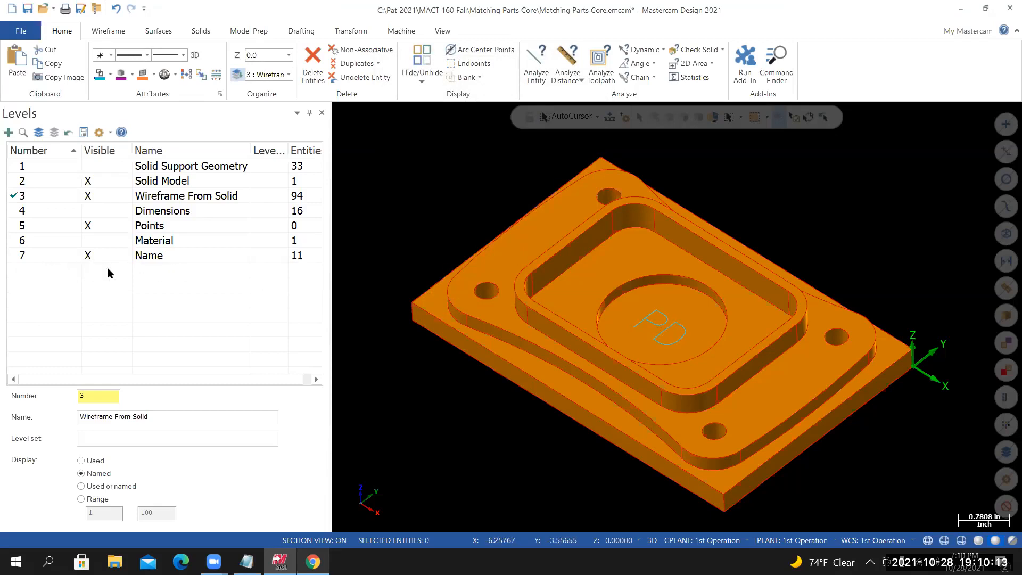
Hide level 7, Name, and keep level 3, Wireframe From Solid, as the active level
left_click(87, 259)
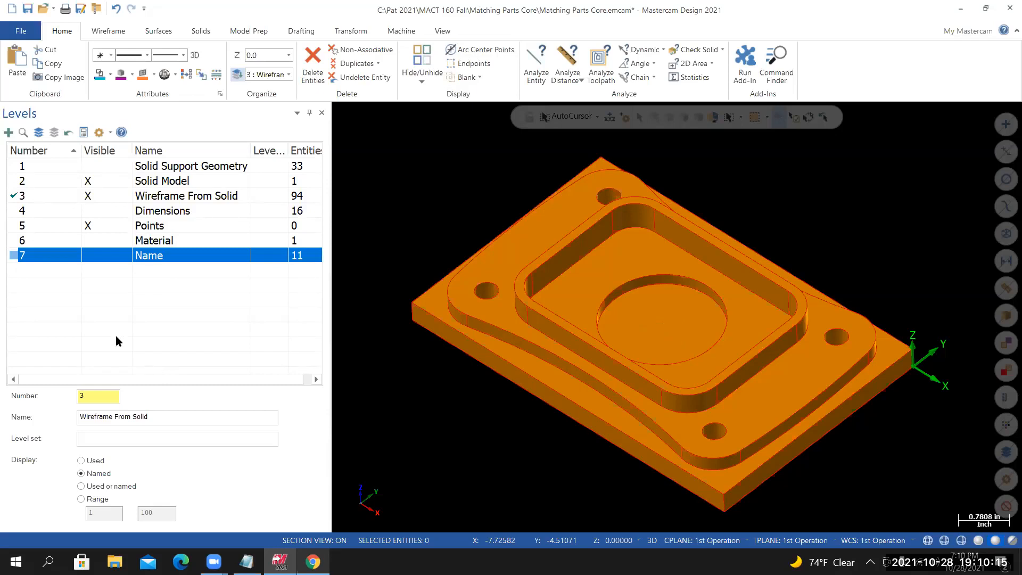
left_click(96, 258)
left_click(16, 196)
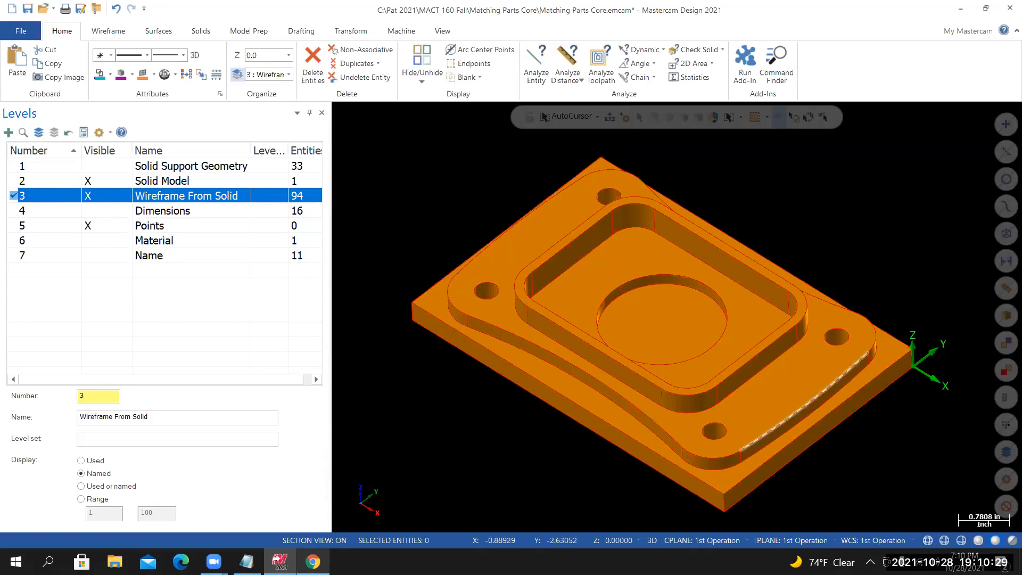
Show the core part in an isometric view and save the Matching Parts Core file
right_click(448, 274)
left_click(456, 279)
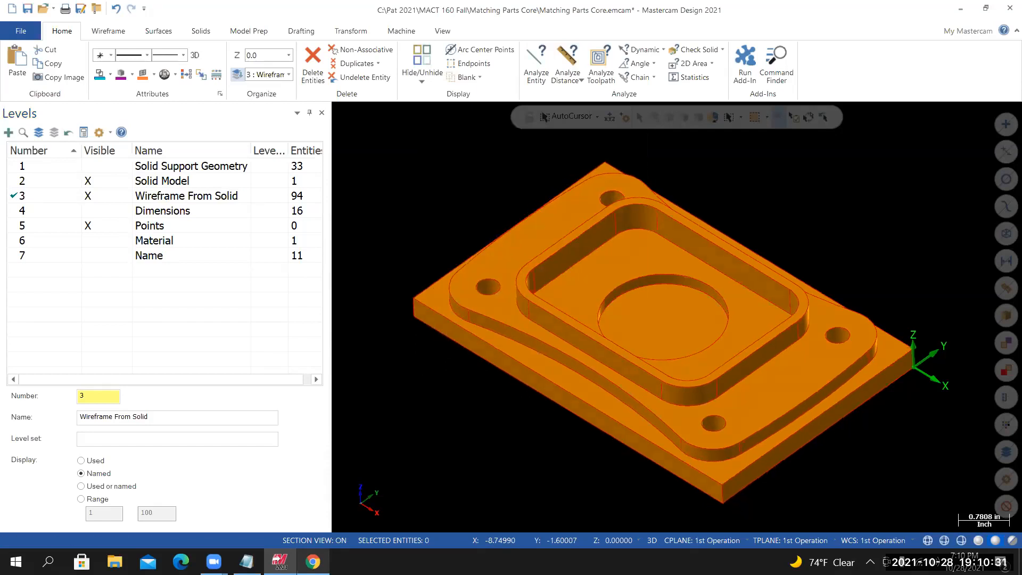
left_click(21, 31)
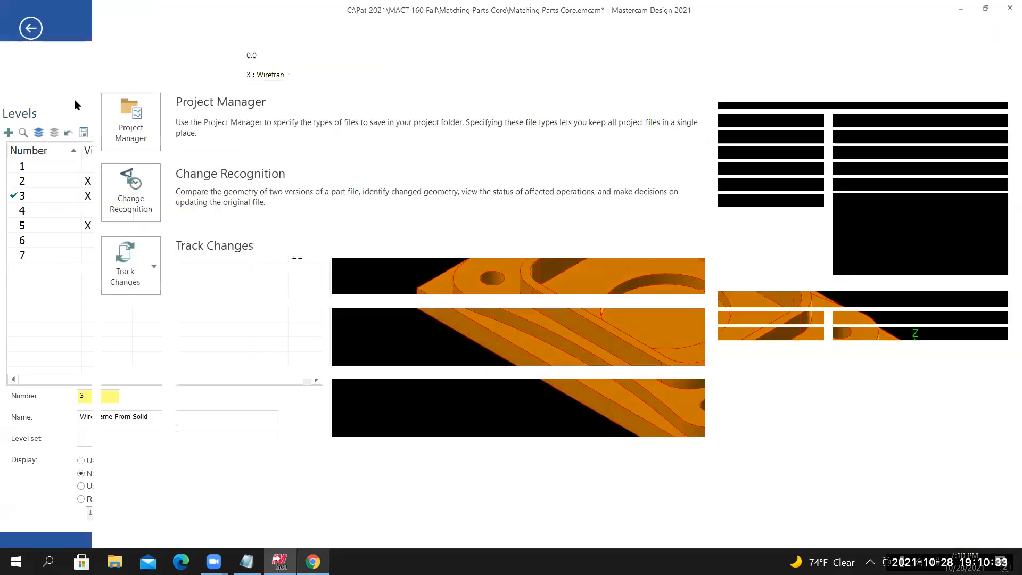
left_click(31, 166)
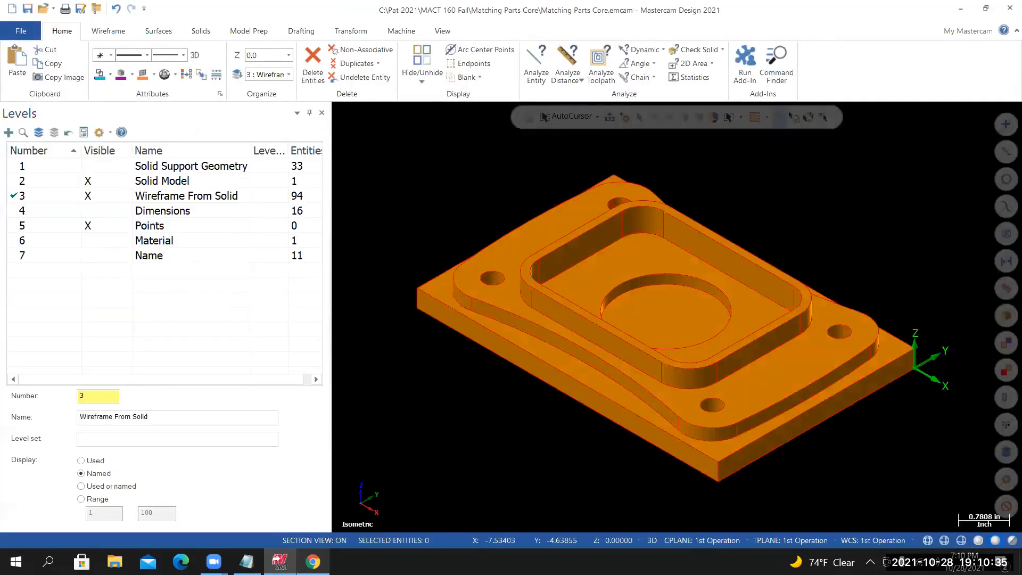